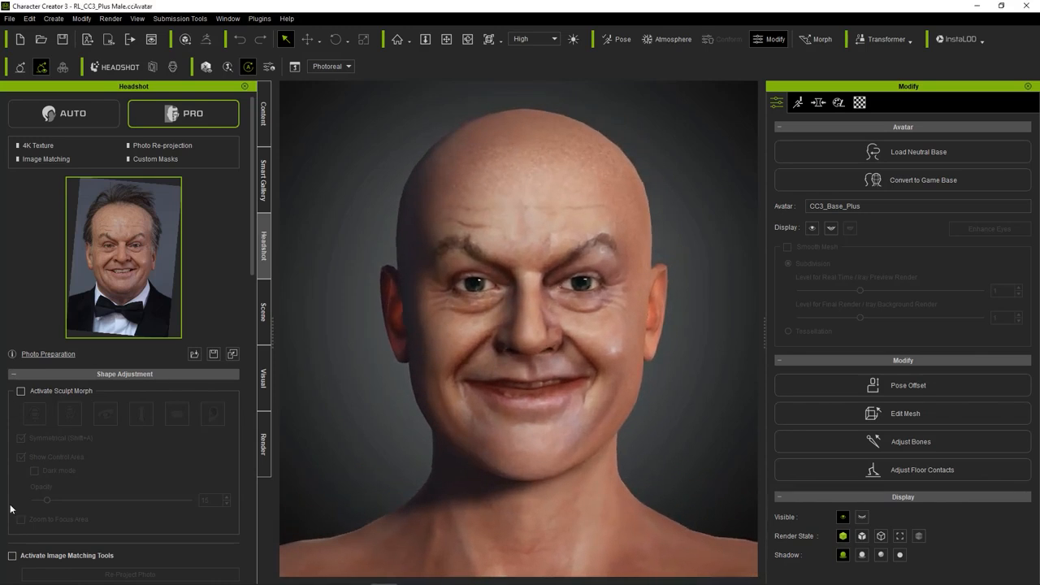
Open the facial muscle editor and adjust the lips so the smile opens and shows the upper teeth.
{"action": "left_click", "coordinate": [54, 19]}
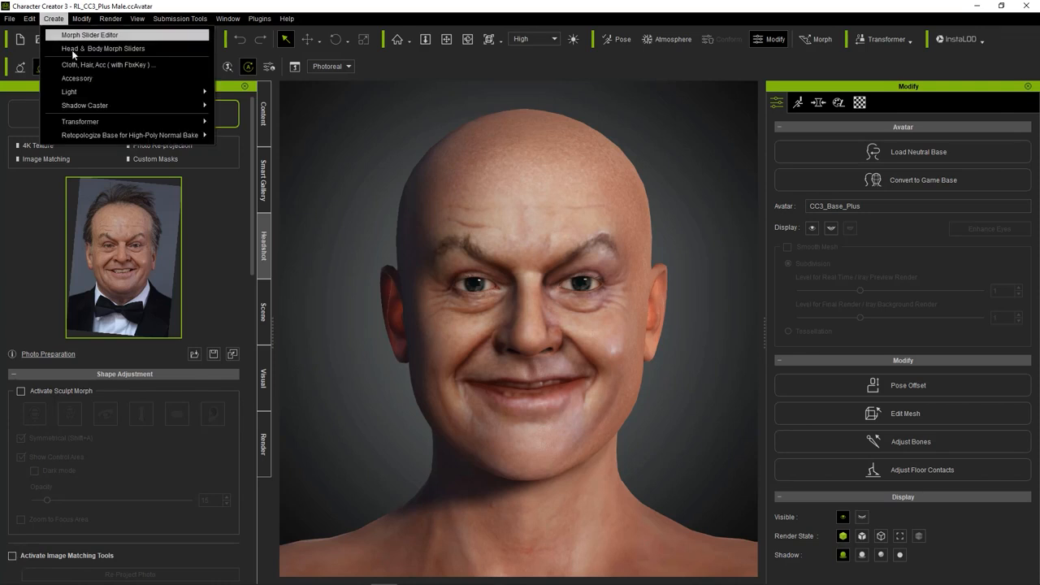
{"action": "left_click", "coordinate": [108, 431]}
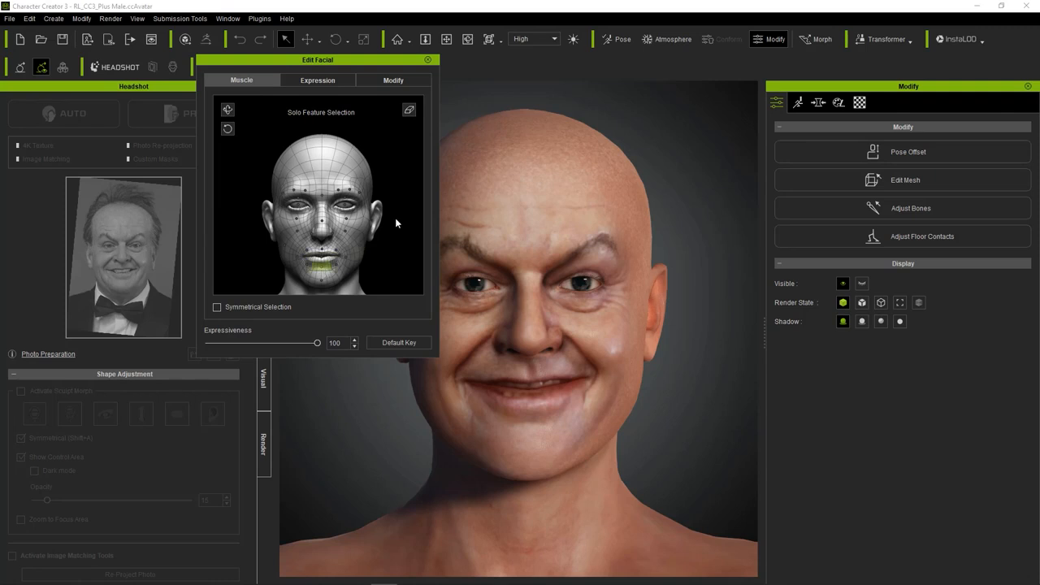
{"action": "left_click_drag", "start_coordinate": [394, 244], "coordinate": [395, 276]}
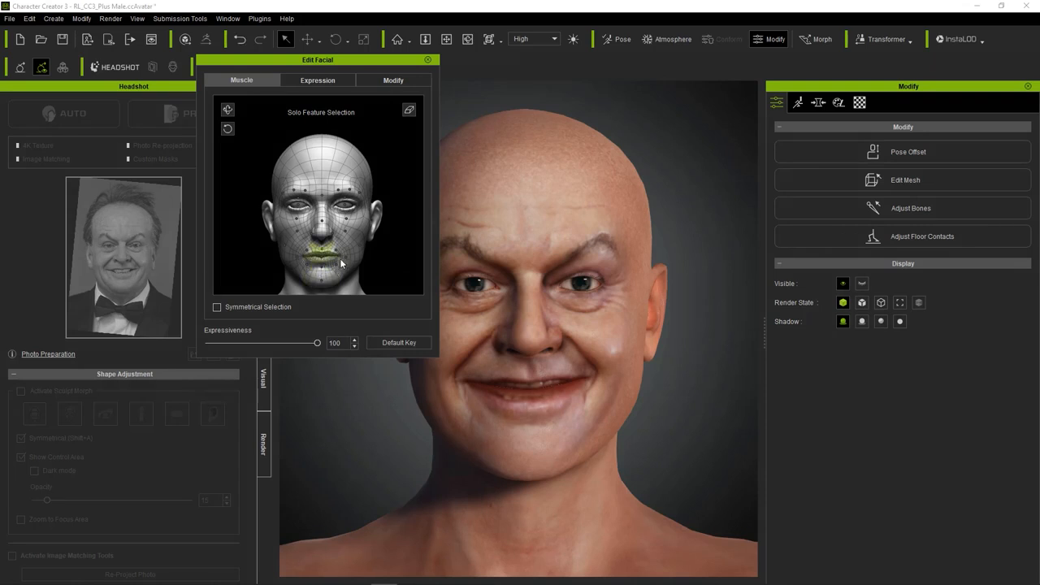
{"action": "left_click_drag", "start_coordinate": [385, 272], "coordinate": [369, 71]}
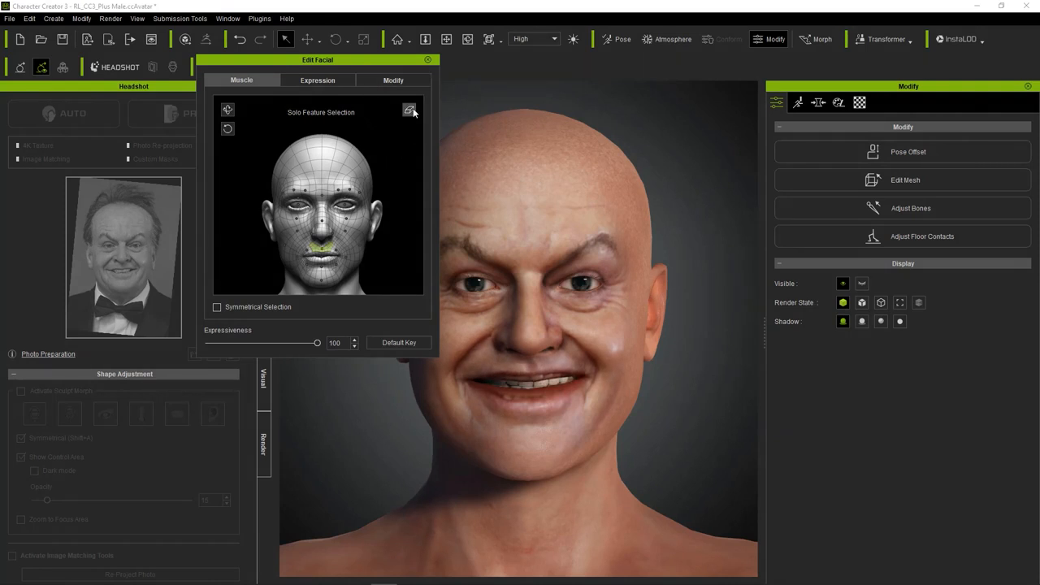
Pull the lower lip down and adjust both mouth corners with the muscle controls, and close the facial editor.
{"action": "left_click", "coordinate": [320, 266]}
{"action": "left_click_drag", "start_coordinate": [409, 229], "coordinate": [406, 258]}
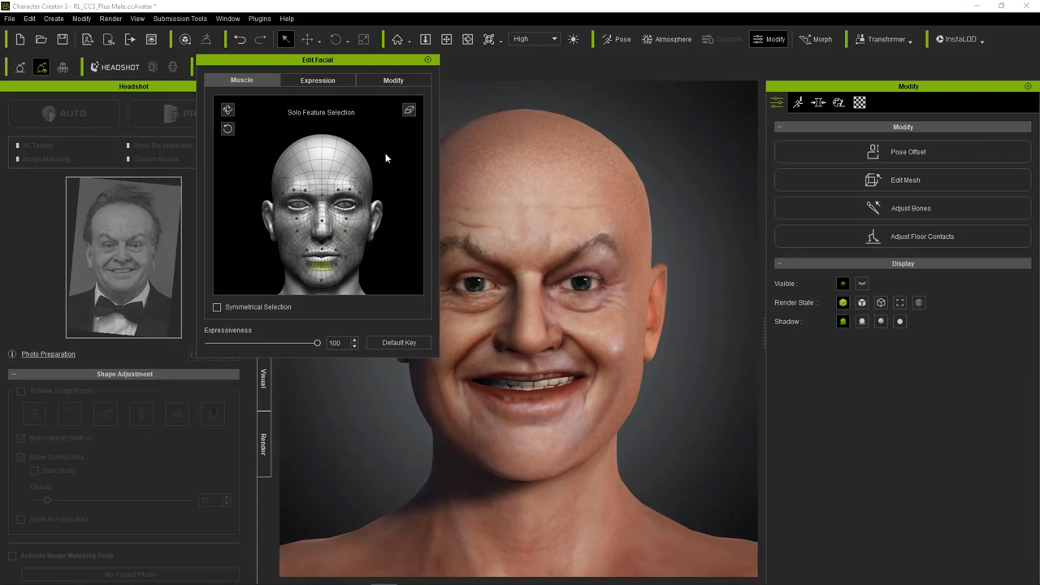
{"action": "left_click", "coordinate": [410, 112]}
{"action": "left_click_drag", "start_coordinate": [391, 241], "coordinate": [386, 276]}
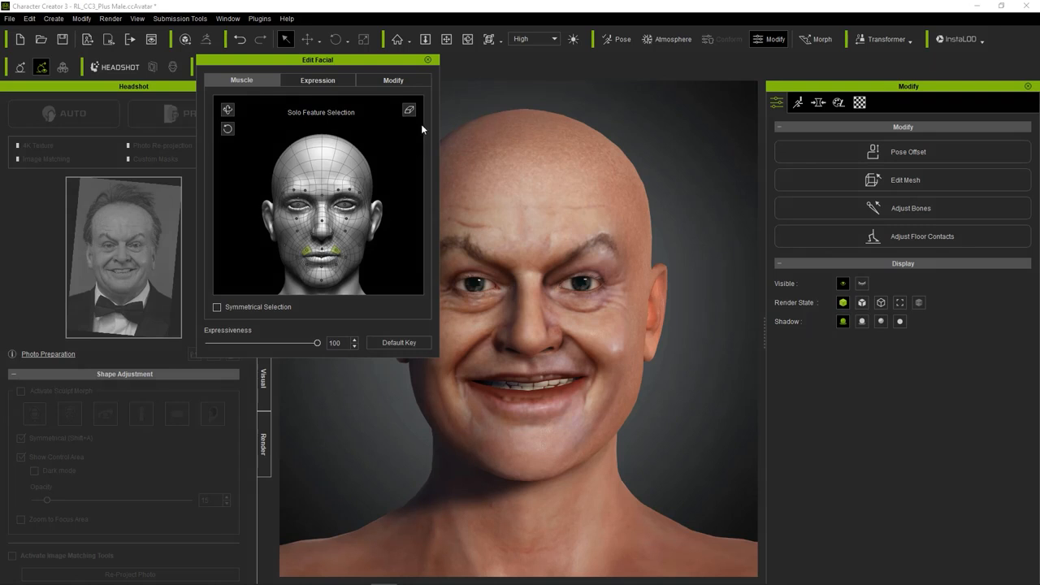
{"action": "left_click", "coordinate": [428, 60]}
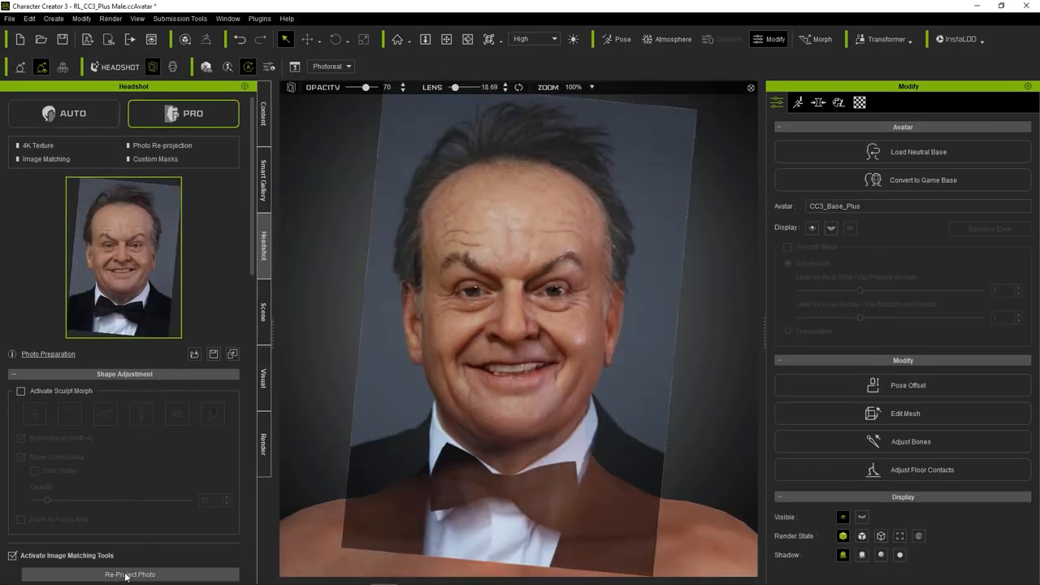
Re-project the reference photo onto the avatar's head with the image matching tools.
{"action": "left_click", "coordinate": [128, 574]}
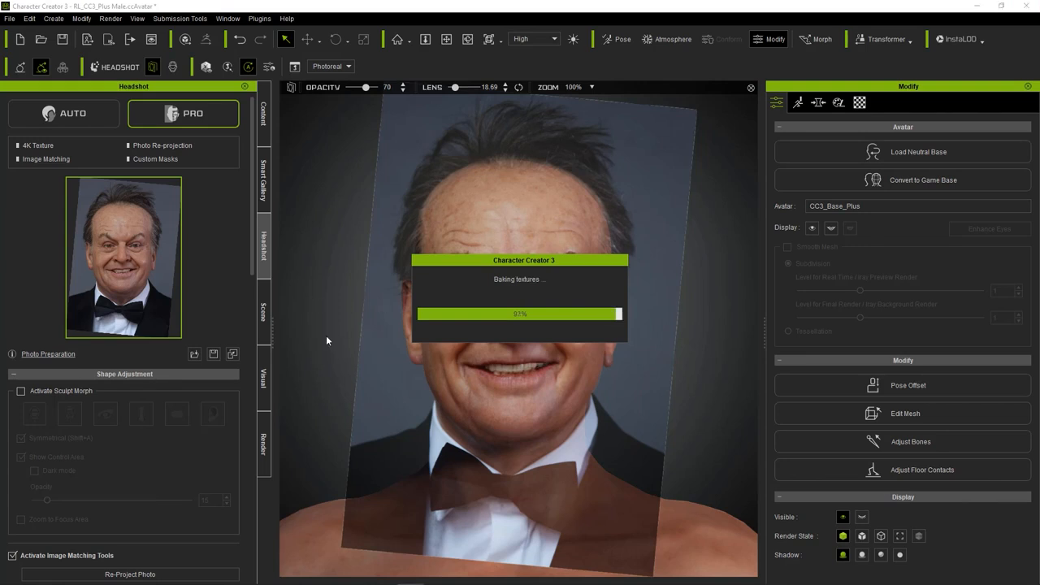
{"action": "scroll", "coordinate": [393, 372], "scroll_direction": "up", "scroll_amount": 3}
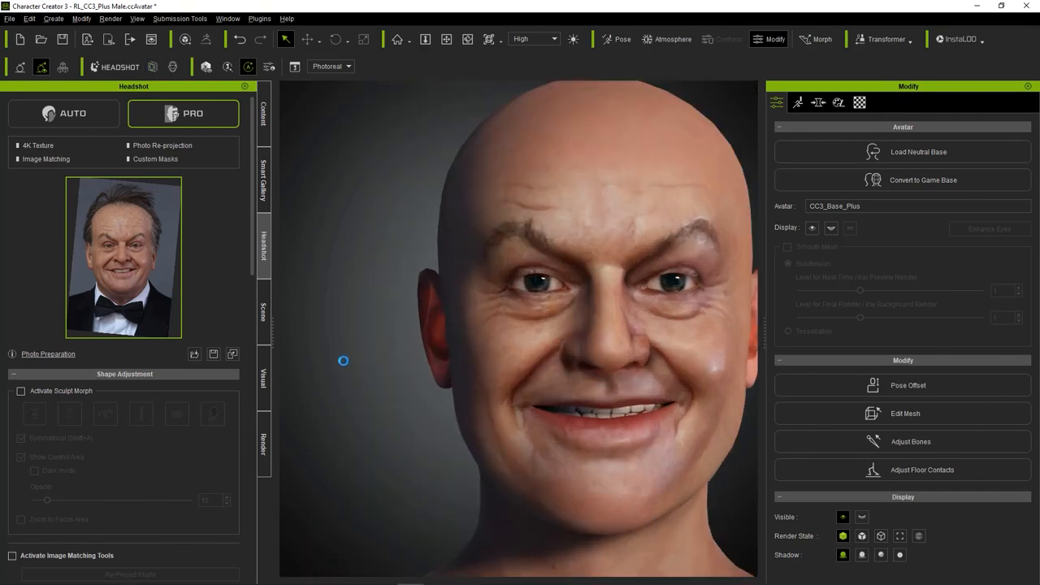
{"action": "scroll", "coordinate": [353, 371], "scroll_direction": "down", "scroll_amount": 3}
{"action": "scroll", "coordinate": [358, 367], "scroll_direction": "up", "scroll_amount": 1}
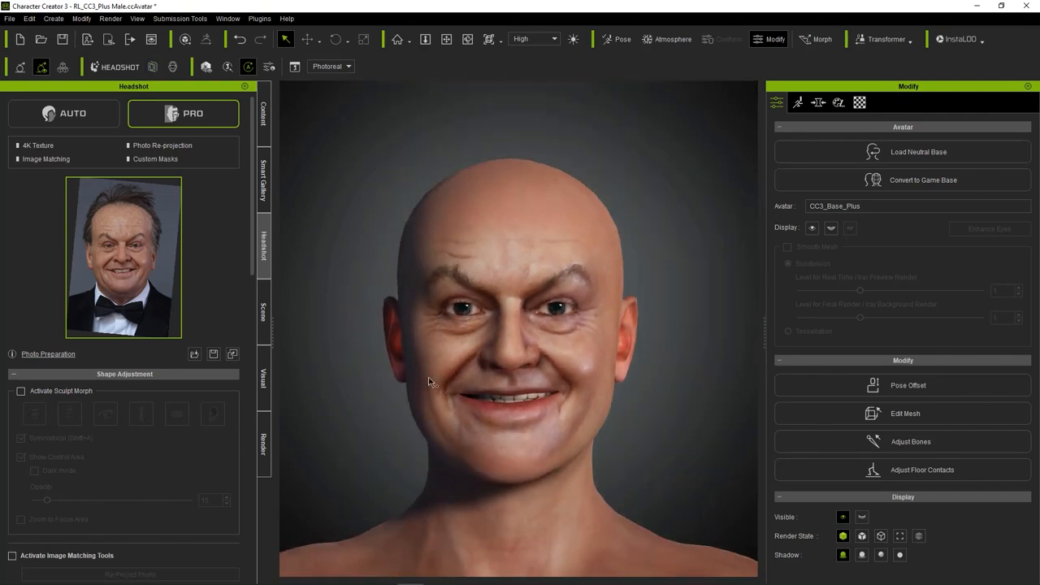
Activate Sculpt Morph and set chin height to 86, outer jaw height to -30 and width to 2, head width to -50 and ear height to -36.
{"action": "left_click", "coordinate": [21, 391]}
{"action": "mouse_move", "coordinate": [512, 475]}
{"action": "left_mouse_down"}
{"action": "mouse_move", "coordinate": [508, 413]}
{"action": "mouse_move", "coordinate": [515, 481]}
{"action": "left_mouse_up"}
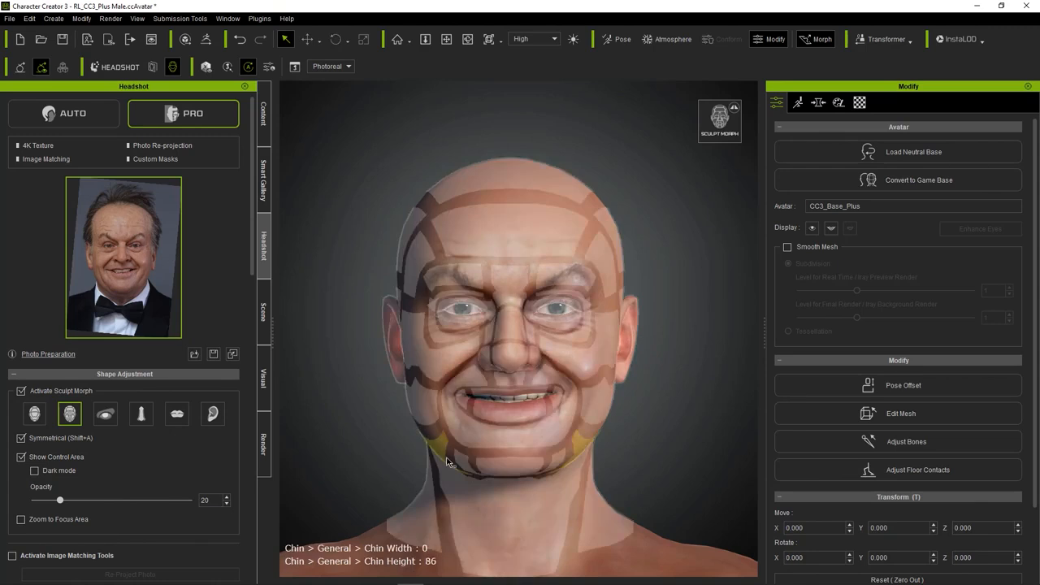
{"action": "left_click_drag", "start_coordinate": [444, 437], "coordinate": [486, 299]}
{"action": "left_click_drag", "start_coordinate": [579, 444], "coordinate": [556, 414]}
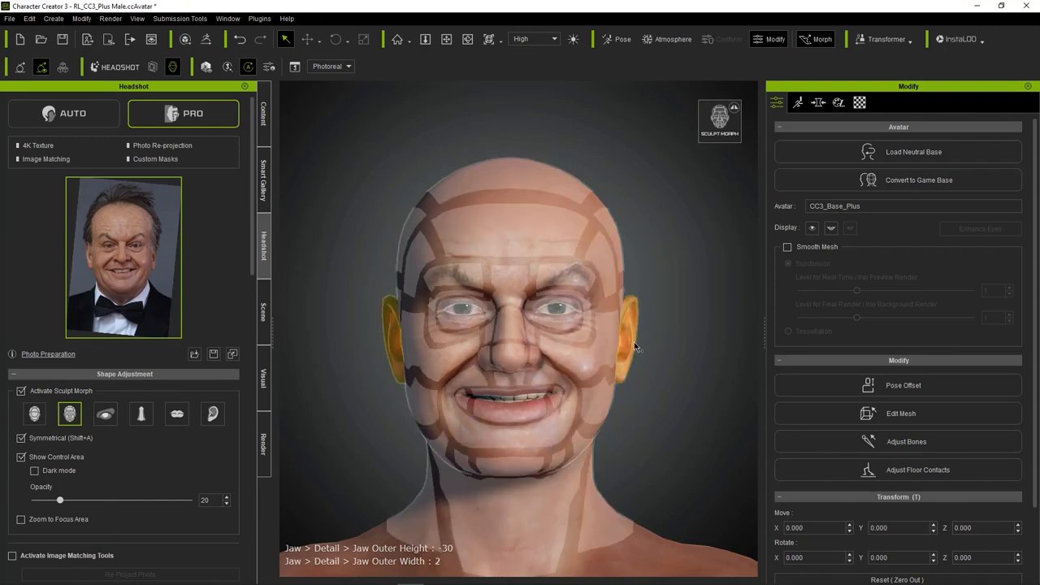
{"action": "left_click_drag", "start_coordinate": [624, 305], "coordinate": [594, 347]}
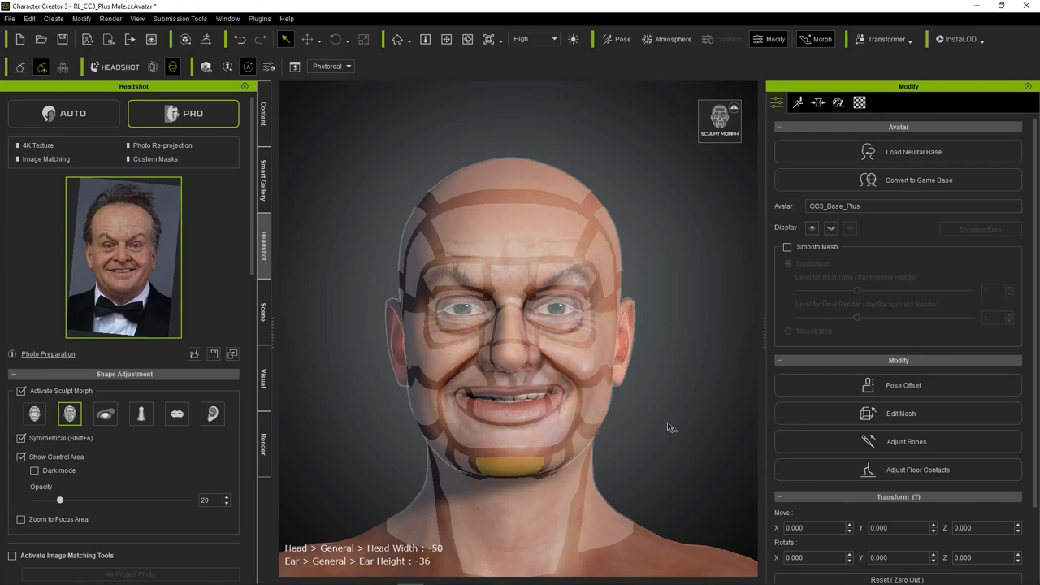
Filter all of the actor's morph sliders by "double".
{"action": "left_click", "coordinate": [821, 104]}
{"action": "left_click", "coordinate": [838, 104]}
{"action": "left_click", "coordinate": [821, 104]}
{"action": "left_click", "coordinate": [950, 136]}
{"action": "type", "text": "double"}
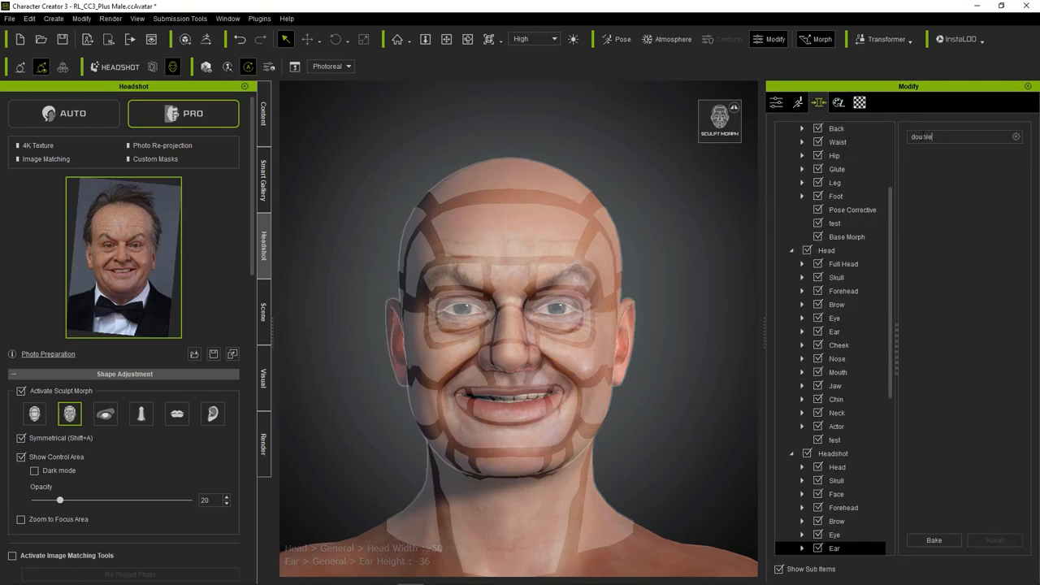
{"action": "scroll", "coordinate": [829, 203], "scroll_direction": "up", "scroll_amount": 3}
{"action": "left_click", "coordinate": [813, 156]}
Try out both double-chin morphs, ending with Chin Double at 0 and Neck Double Chin at 100.
{"action": "left_click_drag", "start_coordinate": [944, 179], "coordinate": [965, 181]}
{"action": "left_click_drag", "start_coordinate": [944, 227], "coordinate": [958, 229]}
{"action": "mouse_move", "coordinate": [964, 180]}
{"action": "left_mouse_down"}
{"action": "mouse_move", "coordinate": [977, 180]}
{"action": "mouse_move", "coordinate": [969, 180]}
{"action": "left_mouse_up"}
{"action": "left_click_drag", "start_coordinate": [957, 228], "coordinate": [950, 228]}
{"action": "mouse_move", "coordinate": [969, 180]}
{"action": "left_mouse_down"}
{"action": "mouse_move", "coordinate": [990, 181]}
{"action": "mouse_move", "coordinate": [968, 180]}
{"action": "left_mouse_up"}
{"action": "left_click_drag", "start_coordinate": [949, 228], "coordinate": [990, 203]}
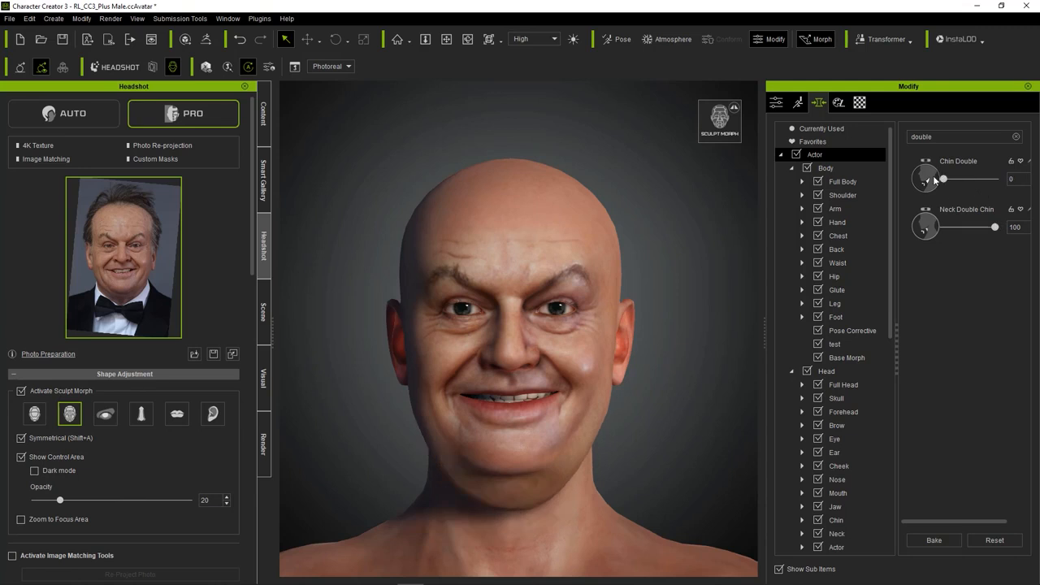
Sculpt the chin on the head to a Chin Height of 100.
{"action": "left_click", "coordinate": [509, 465]}
{"action": "left_click_drag", "start_coordinate": [508, 465], "coordinate": [518, 497]}
{"action": "mouse_move", "coordinate": [650, 401]}
{"action": "right_mouse_down"}
{"action": "mouse_move", "coordinate": [409, 418]}
{"action": "mouse_move", "coordinate": [661, 448]}
{"action": "mouse_move", "coordinate": [645, 395]}
{"action": "right_mouse_up"}
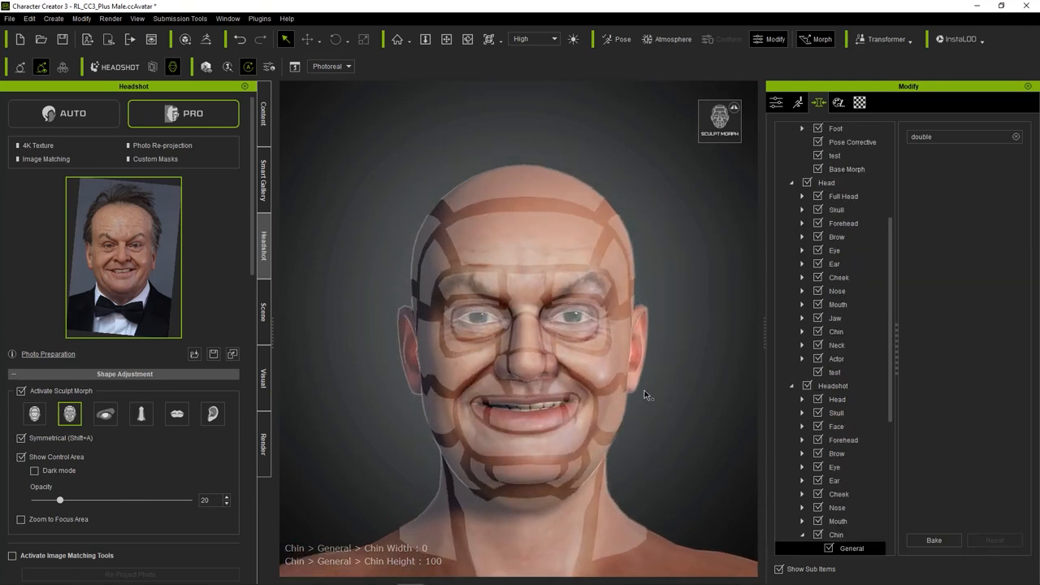
Overlay the photo at opacity 32 and control areas at 18, and sculpt the skull to Skull Peak -61 and Skull Width -1.
{"action": "left_click_drag", "start_coordinate": [431, 236], "coordinate": [433, 183]}
{"action": "left_click", "coordinate": [13, 557]}
{"action": "left_click_drag", "start_coordinate": [365, 88], "coordinate": [356, 89]}
{"action": "left_click_drag", "start_coordinate": [443, 212], "coordinate": [451, 181]}
{"action": "left_click", "coordinate": [431, 190]}
{"action": "mouse_move", "coordinate": [60, 500]}
{"action": "left_mouse_down"}
{"action": "mouse_move", "coordinate": [33, 502]}
{"action": "mouse_move", "coordinate": [54, 501]}
{"action": "left_mouse_up"}
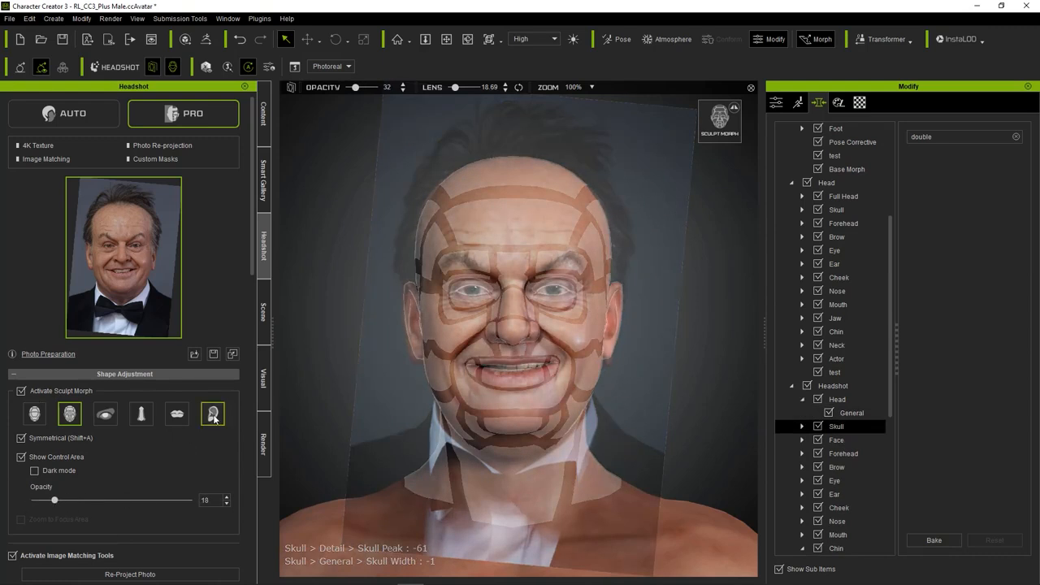
Sculpt the earlobes to Angle Front 95 and Scale Height -100, and the mouth to Lip Scale -100.
{"action": "left_click", "coordinate": [212, 414]}
{"action": "mouse_move", "coordinate": [417, 360]}
{"action": "left_mouse_down"}
{"action": "mouse_move", "coordinate": [389, 446]}
{"action": "mouse_move", "coordinate": [382, 345]}
{"action": "left_mouse_up"}
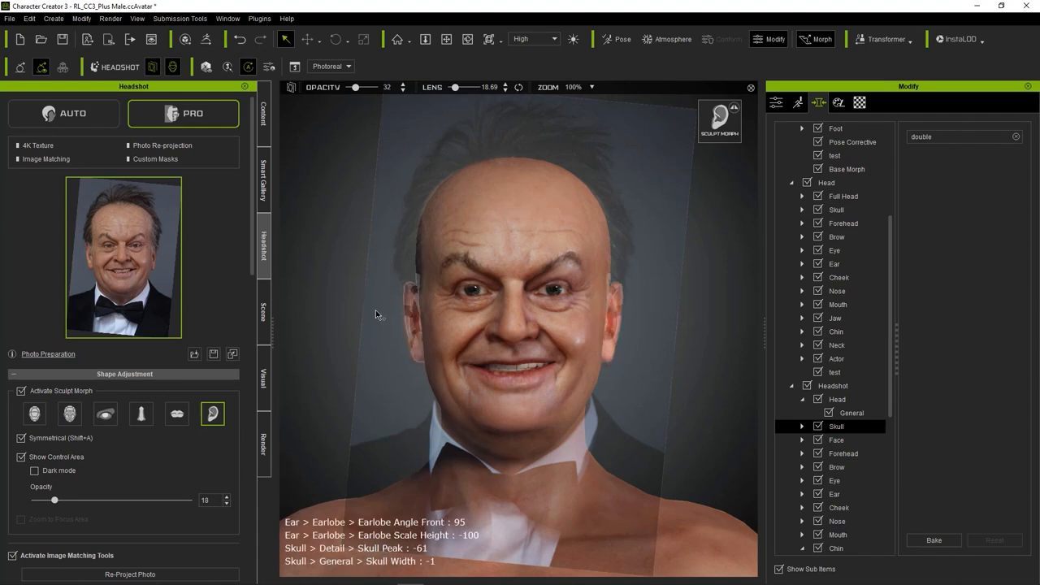
{"action": "left_click", "coordinate": [70, 414]}
{"action": "mouse_move", "coordinate": [516, 384]}
{"action": "left_mouse_down"}
{"action": "mouse_move", "coordinate": [517, 336]}
{"action": "mouse_move", "coordinate": [520, 407]}
{"action": "left_mouse_up"}
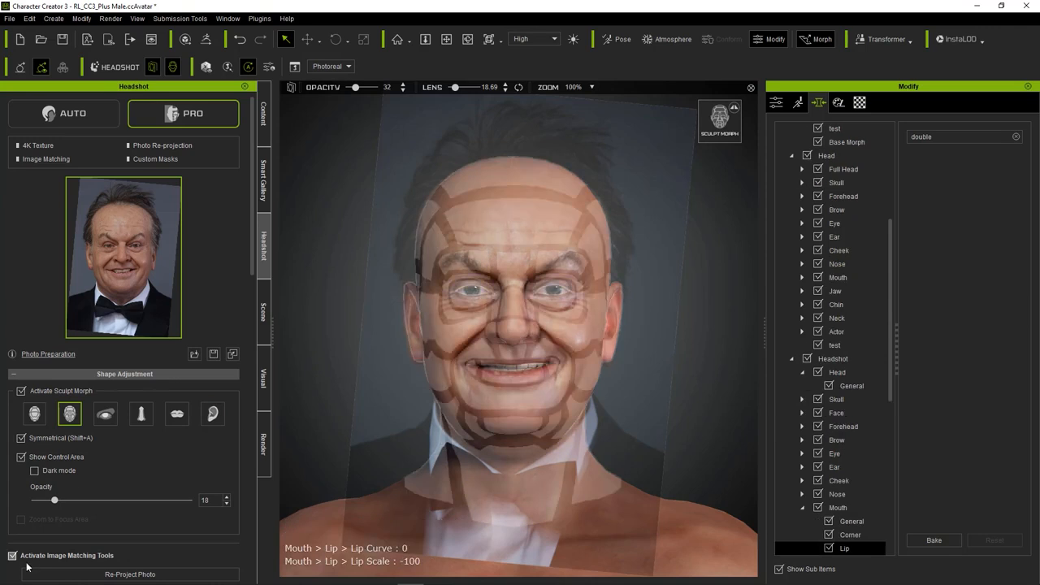
Re-project the photo onto the reshaped head and turn off Sculpt Morph.
{"action": "left_click", "coordinate": [71, 575]}
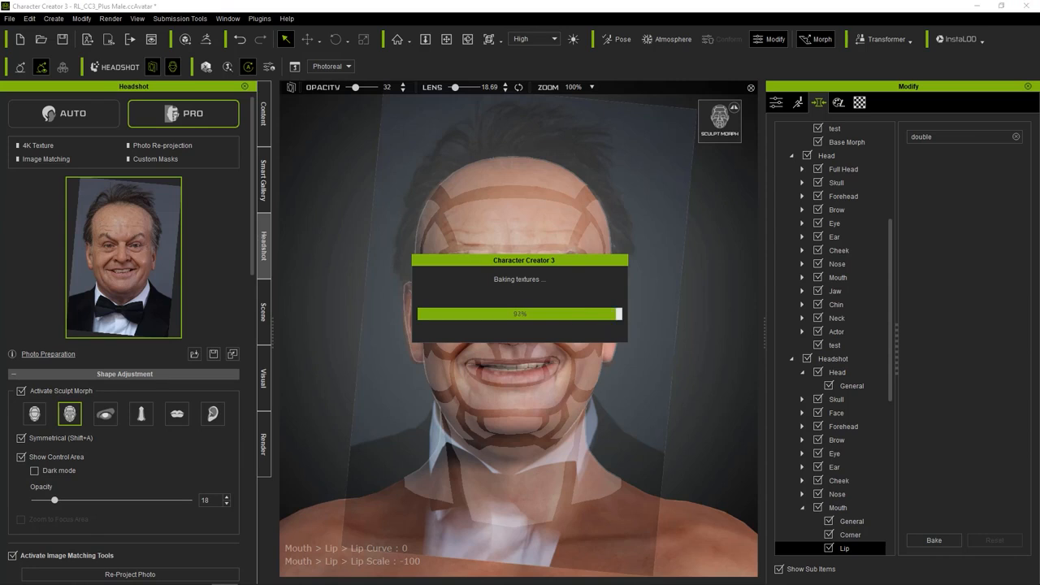
{"action": "left_click", "coordinate": [21, 391]}
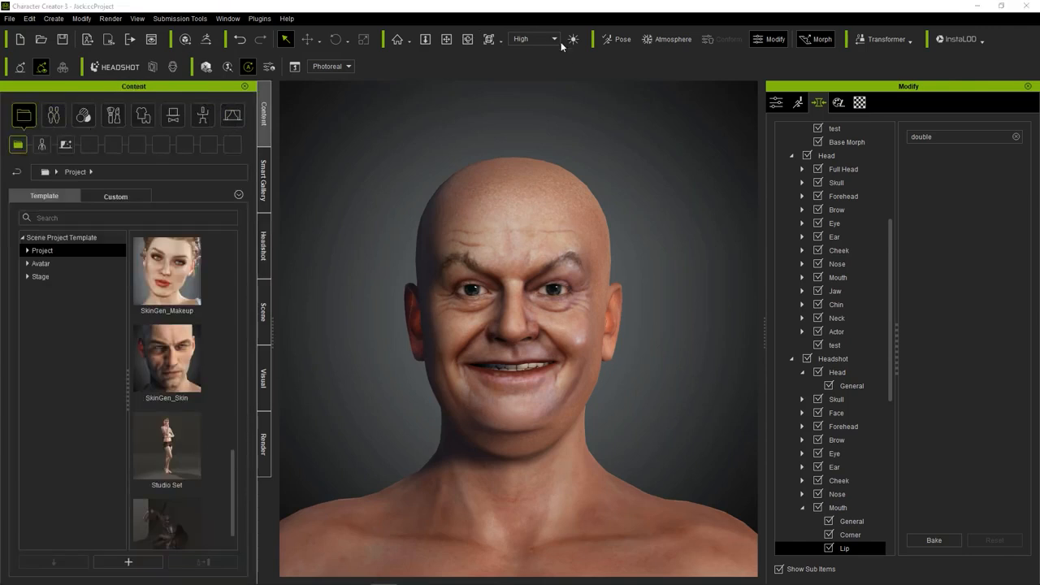
Reactivate Sculpt Morph in Headshot and sculpt the chin and jaw, setting outer jaw height to -26 and width to 2.
{"action": "left_click", "coordinate": [122, 69]}
{"action": "left_click", "coordinate": [21, 391]}
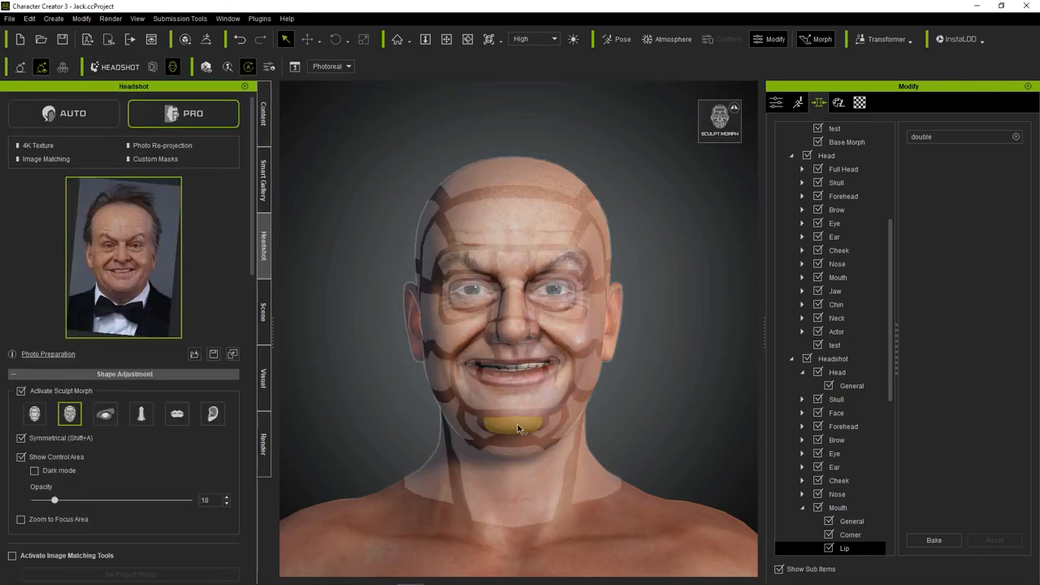
{"action": "mouse_move", "coordinate": [514, 429]}
{"action": "left_mouse_down"}
{"action": "mouse_move", "coordinate": [441, 430]}
{"action": "mouse_move", "coordinate": [494, 454]}
{"action": "mouse_move", "coordinate": [493, 435]}
{"action": "mouse_move", "coordinate": [542, 494]}
{"action": "left_mouse_up"}
{"action": "key", "text": "s"}
{"action": "scroll", "coordinate": [449, 425], "scroll_direction": "up", "scroll_amount": 3}
{"action": "left_click_drag", "start_coordinate": [547, 419], "coordinate": [546, 411]}
{"action": "key", "text": "f"}
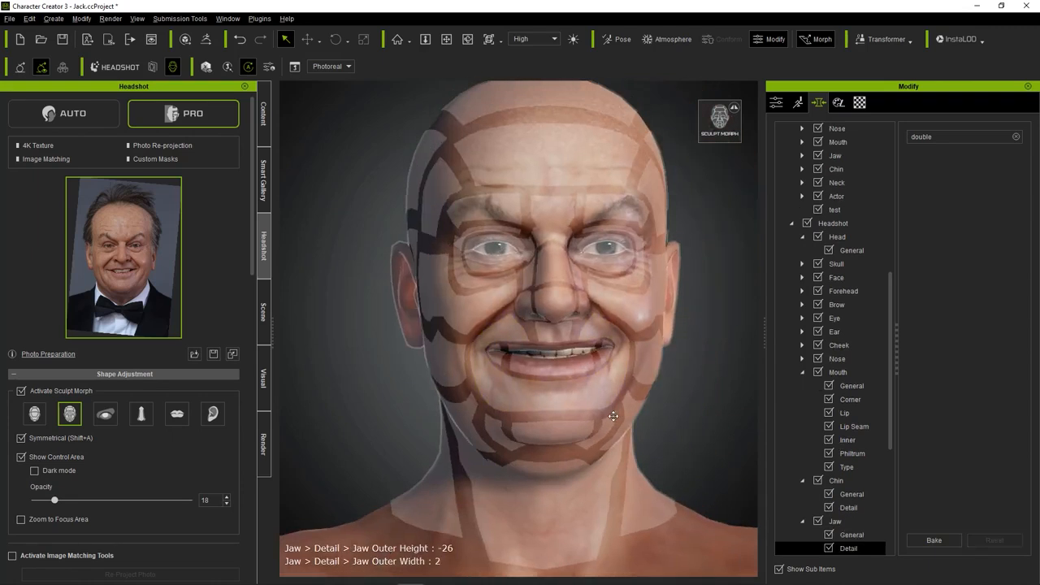
Sculpt the lower jaw and the area under the chin, with Neck Double Chin at 70.
{"action": "mouse_move", "coordinate": [550, 487]}
{"action": "left_mouse_down"}
{"action": "mouse_move", "coordinate": [552, 477]}
{"action": "mouse_move", "coordinate": [562, 487]}
{"action": "mouse_move", "coordinate": [571, 434]}
{"action": "left_mouse_up"}
{"action": "mouse_move", "coordinate": [617, 436]}
{"action": "right_mouse_down"}
{"action": "mouse_move", "coordinate": [365, 436]}
{"action": "mouse_move", "coordinate": [656, 455]}
{"action": "right_mouse_up"}
{"action": "middle_click_drag", "start_coordinate": [609, 406], "coordinate": [612, 436]}
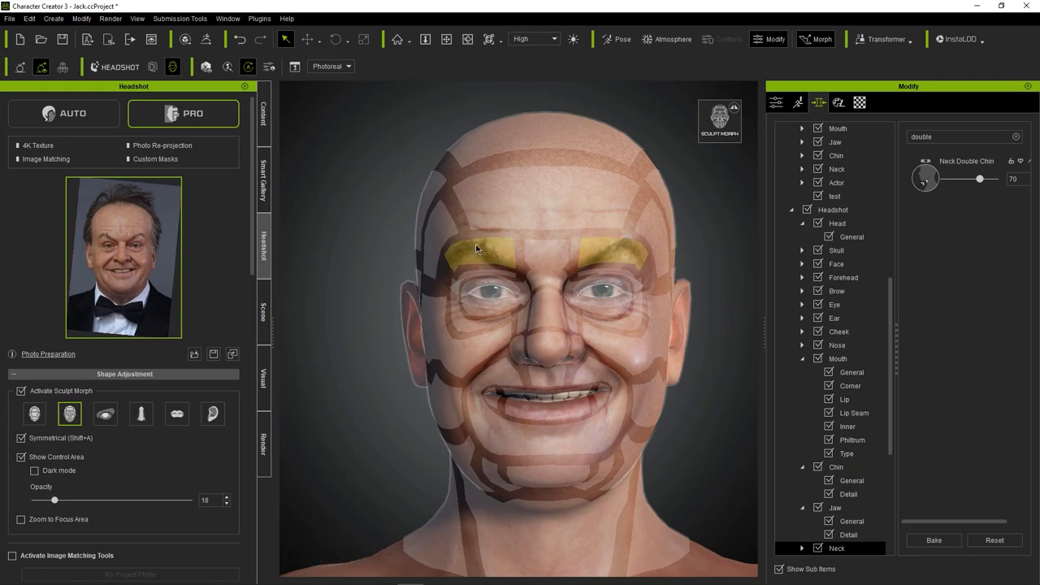
Sculpt the nostrils to width 30 and height -5, and set Forehead Height to -13.
{"action": "left_click", "coordinate": [225, 583]}
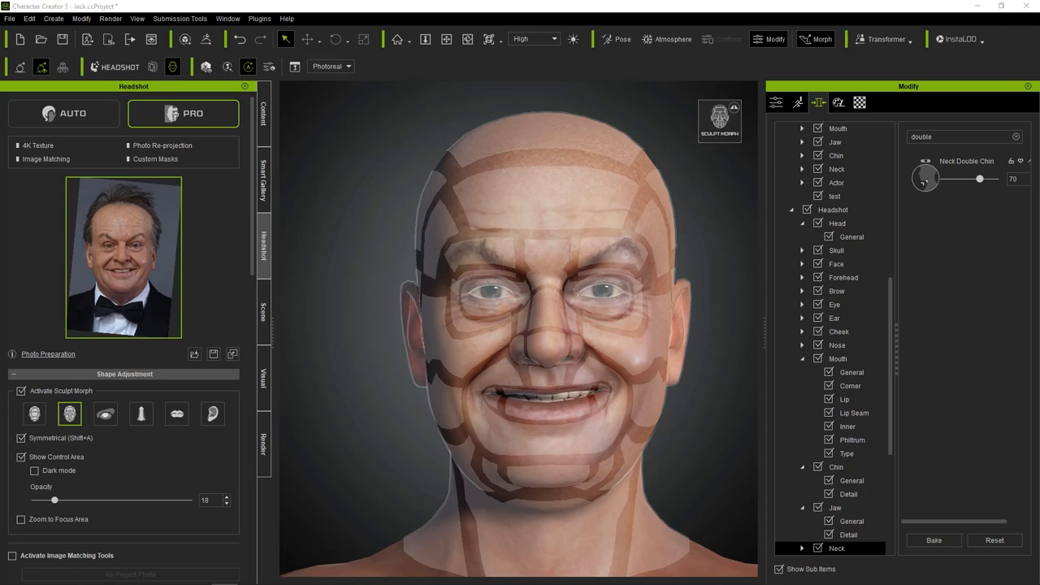
{"action": "left_click_drag", "start_coordinate": [517, 351], "coordinate": [501, 364]}
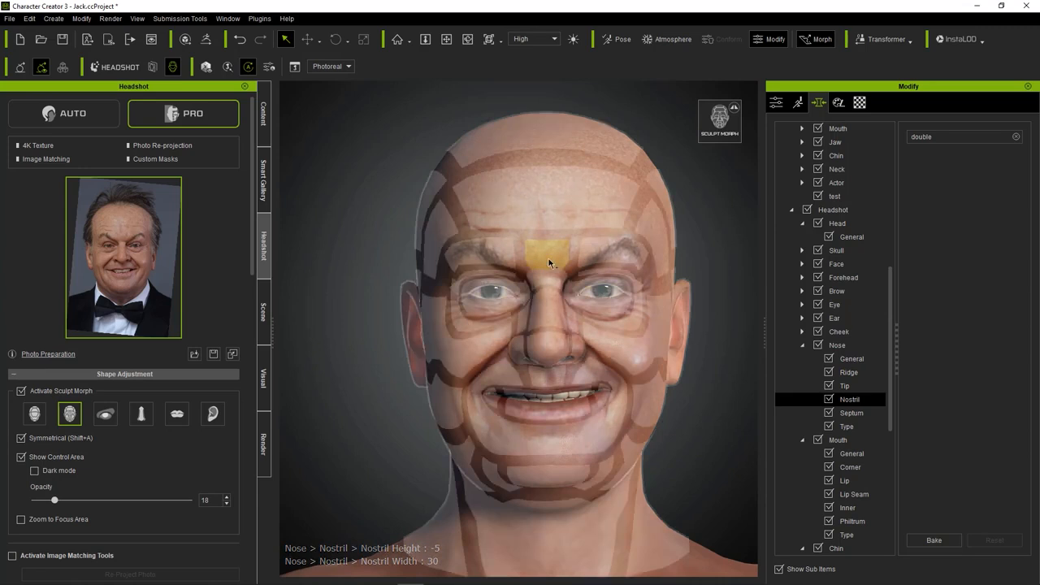
{"action": "left_click_drag", "start_coordinate": [601, 203], "coordinate": [594, 216]}
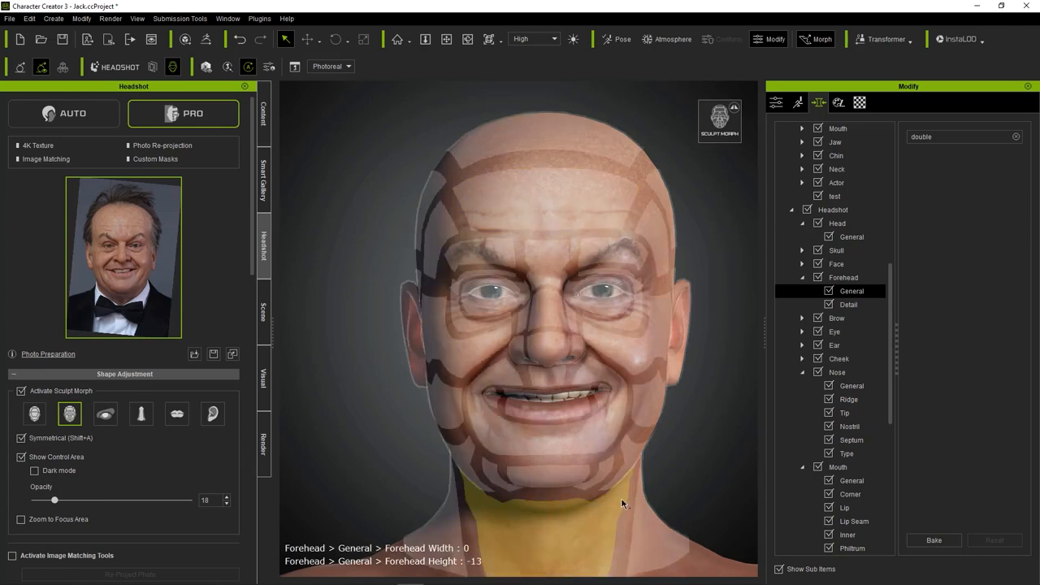
Sculpt the width of the neck and set Forehead Height to 16.
{"action": "left_click_drag", "start_coordinate": [646, 518], "coordinate": [662, 462]}
{"action": "scroll", "coordinate": [662, 461], "scroll_direction": "up", "scroll_amount": 1}
{"action": "middle_click_drag", "start_coordinate": [662, 461], "coordinate": [648, 409]}
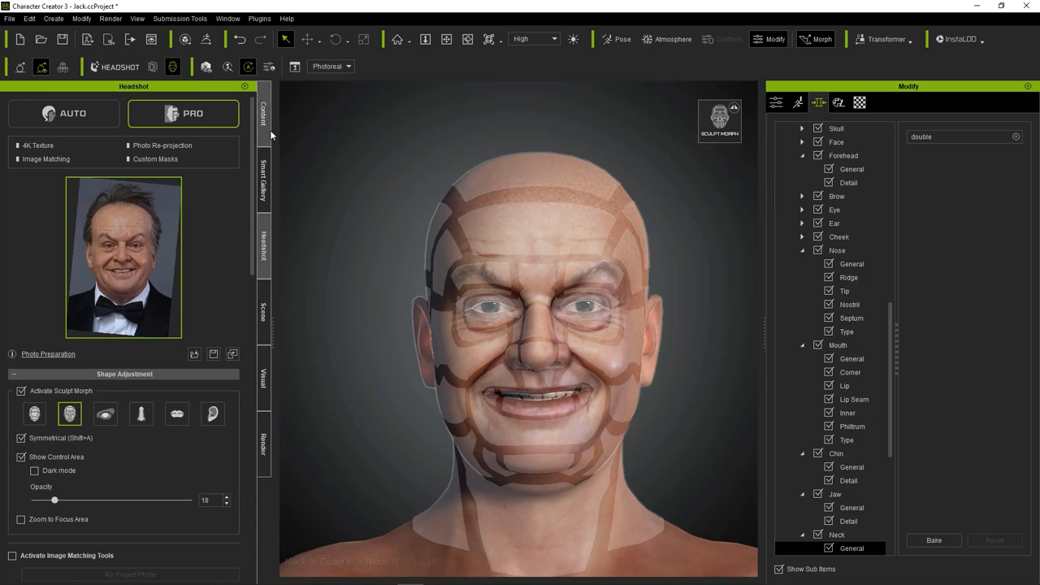
{"action": "left_click_drag", "start_coordinate": [541, 209], "coordinate": [541, 210]}
Sculpt the mouth to Lip Lower Curve 45 and Lip Lower Scale 22.
{"action": "left_click", "coordinate": [177, 414]}
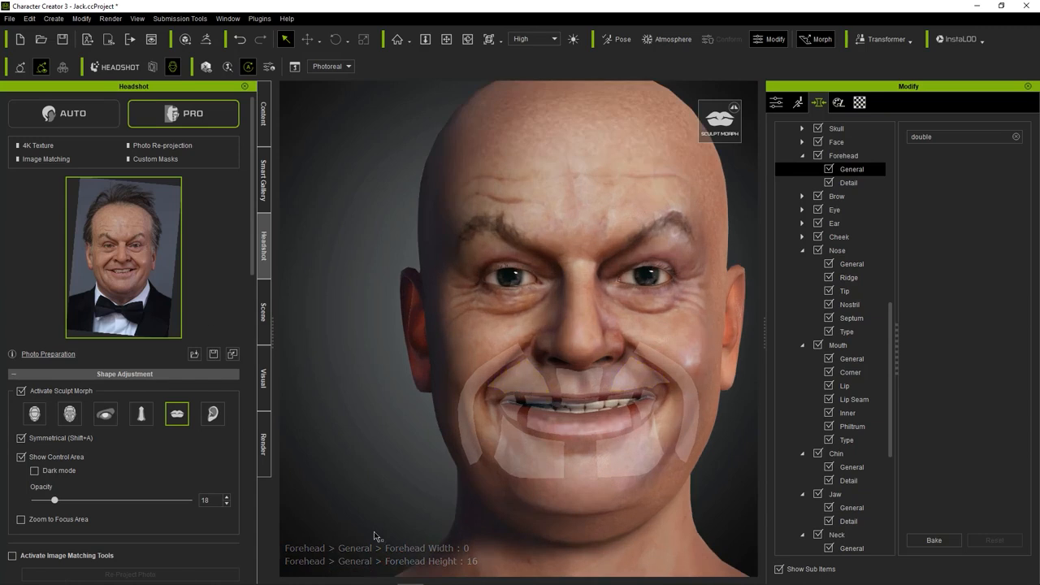
{"action": "mouse_move", "coordinate": [529, 404]}
{"action": "left_mouse_down"}
{"action": "mouse_move", "coordinate": [511, 436]}
{"action": "mouse_move", "coordinate": [538, 442]}
{"action": "mouse_move", "coordinate": [510, 421]}
{"action": "mouse_move", "coordinate": [521, 412]}
{"action": "mouse_move", "coordinate": [518, 431]}
{"action": "mouse_move", "coordinate": [562, 424]}
{"action": "mouse_move", "coordinate": [602, 383]}
{"action": "mouse_move", "coordinate": [593, 383]}
{"action": "mouse_move", "coordinate": [591, 449]}
{"action": "left_mouse_up"}
{"action": "mouse_move", "coordinate": [573, 412]}
{"action": "left_mouse_down"}
{"action": "mouse_move", "coordinate": [573, 429]}
{"action": "mouse_move", "coordinate": [569, 419]}
{"action": "left_mouse_up"}
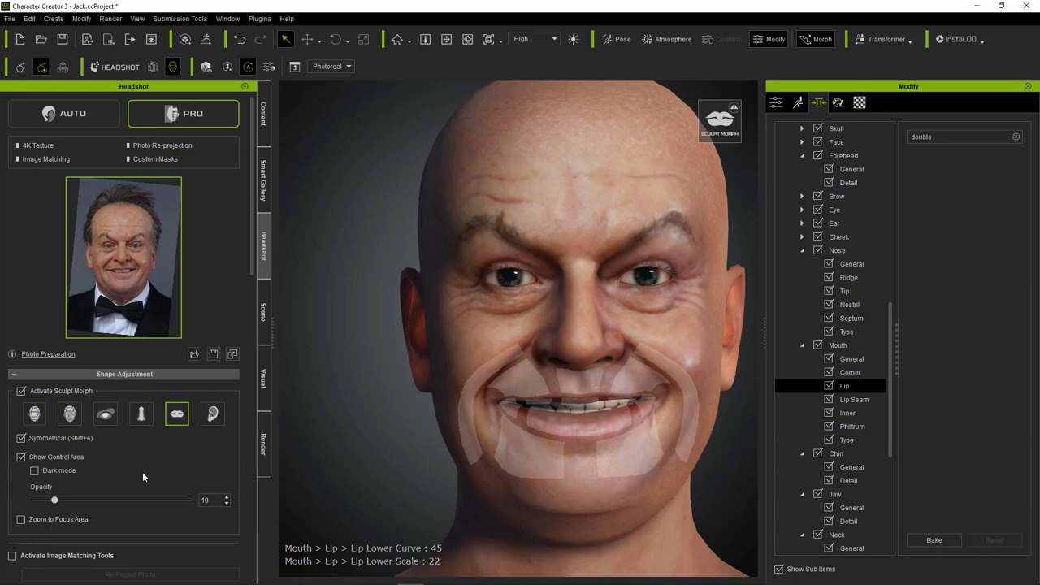
Use the detailed face control areas to raise Forehead Height to 100.
{"action": "left_click", "coordinate": [35, 415]}
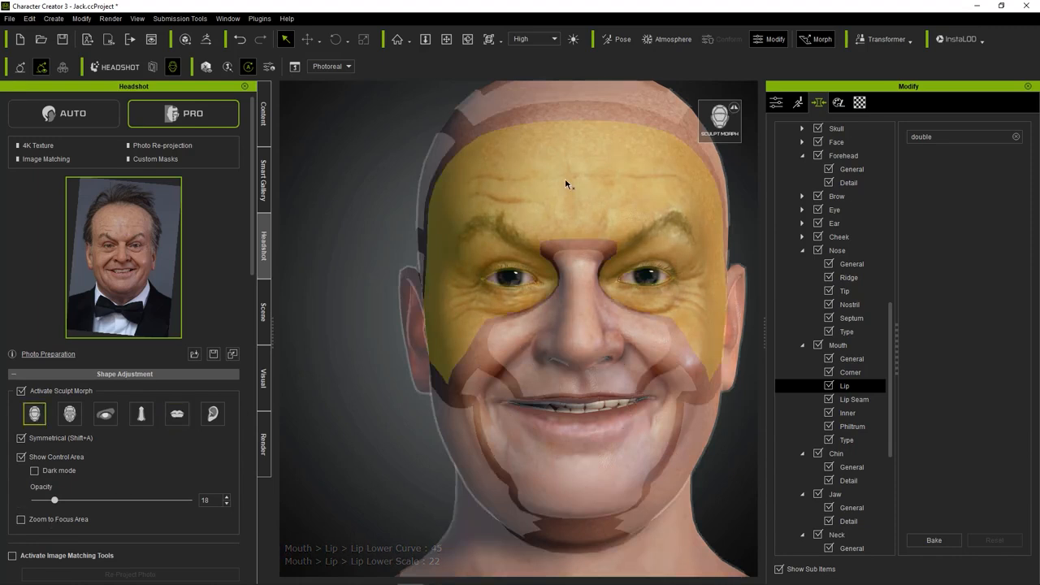
{"action": "left_click", "coordinate": [70, 413]}
{"action": "left_click_drag", "start_coordinate": [575, 156], "coordinate": [590, 120]}
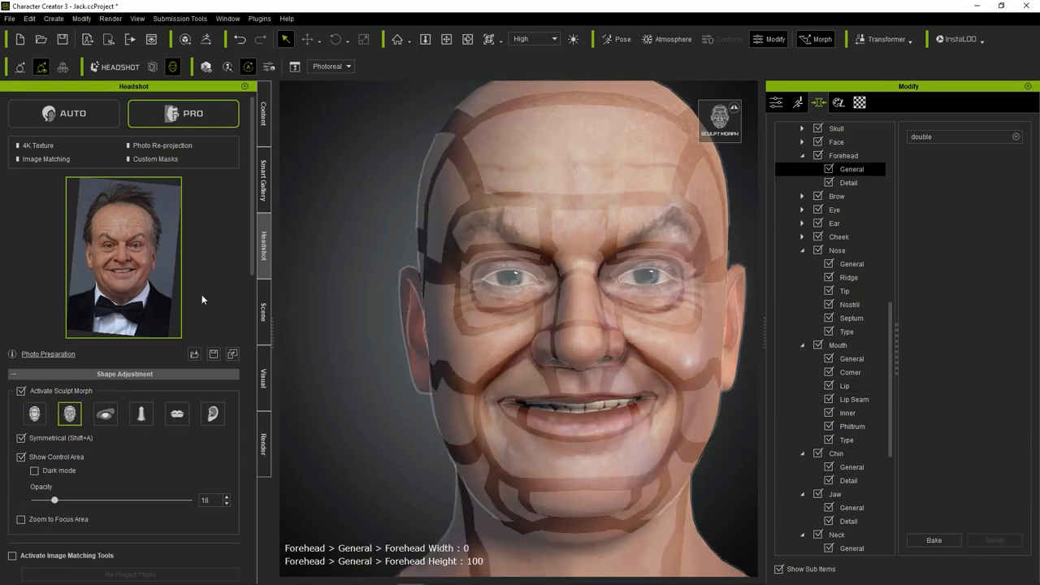
Activate the image matching tools and re-project the photo onto the resculpted head.
{"action": "left_click", "coordinate": [11, 556]}
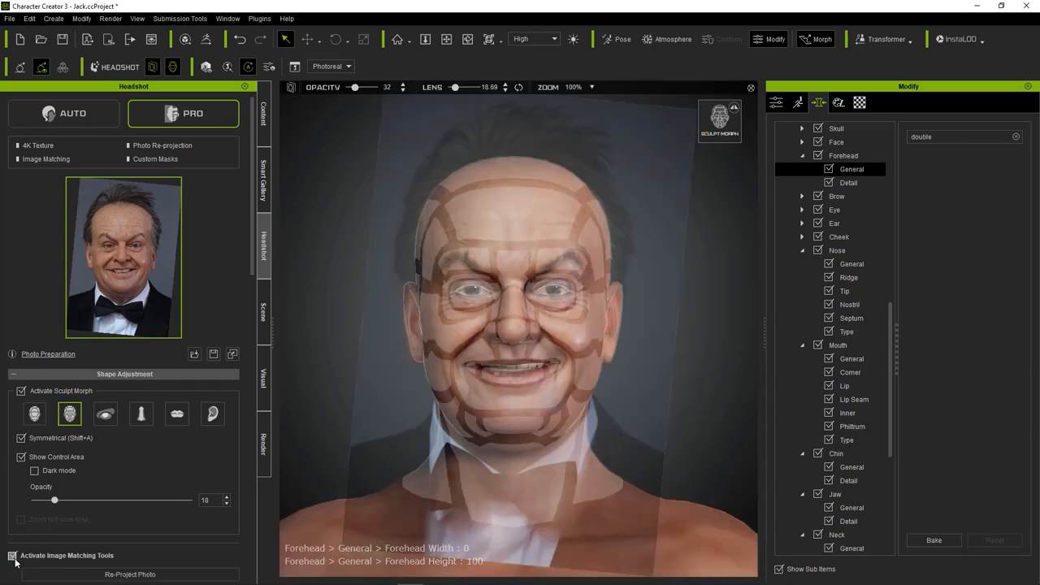
{"action": "left_click", "coordinate": [119, 575]}
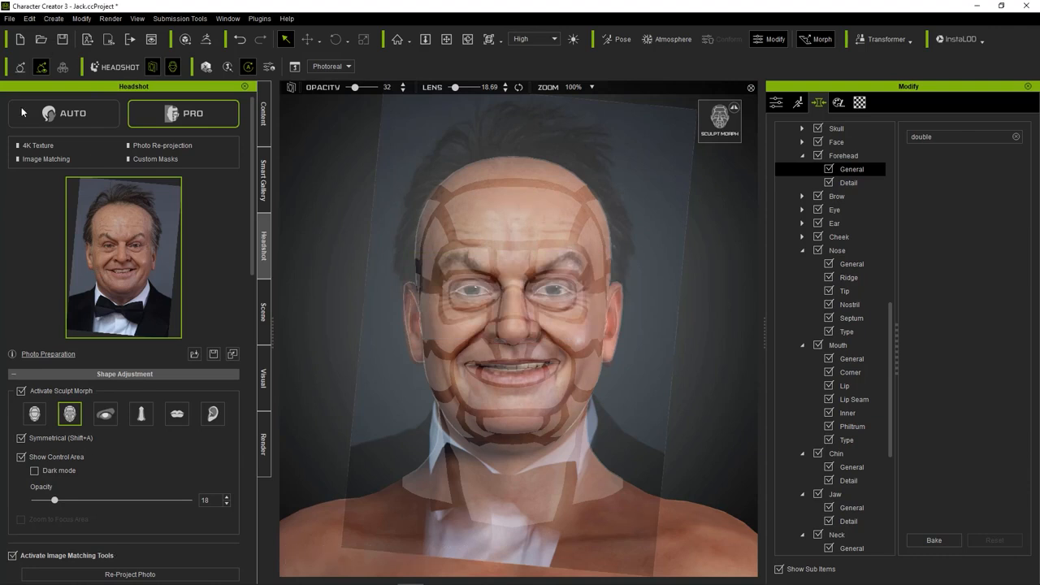
Open the Edit Facial tool and adjust the mouth and upper-lip muscles of the avatar's expression.
{"action": "scroll", "coordinate": [532, 353], "scroll_direction": "up", "scroll_amount": 4}
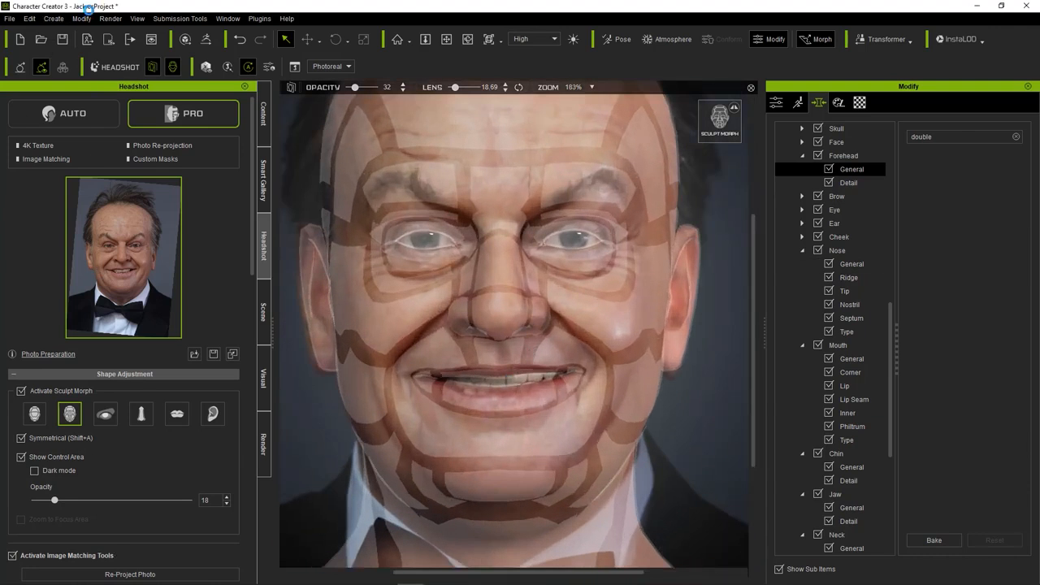
{"action": "left_click", "coordinate": [82, 19]}
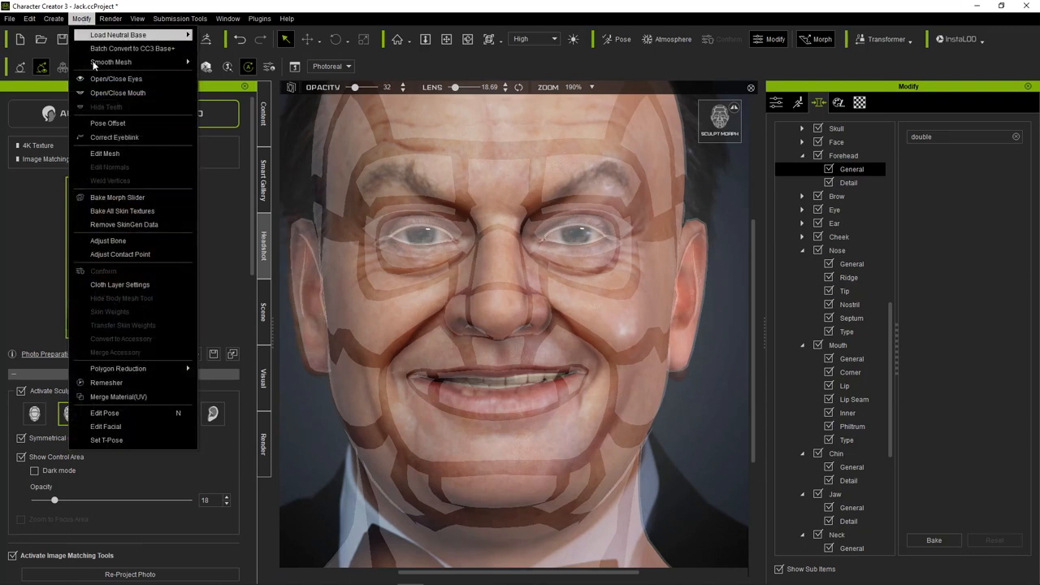
{"action": "left_click", "coordinate": [114, 427]}
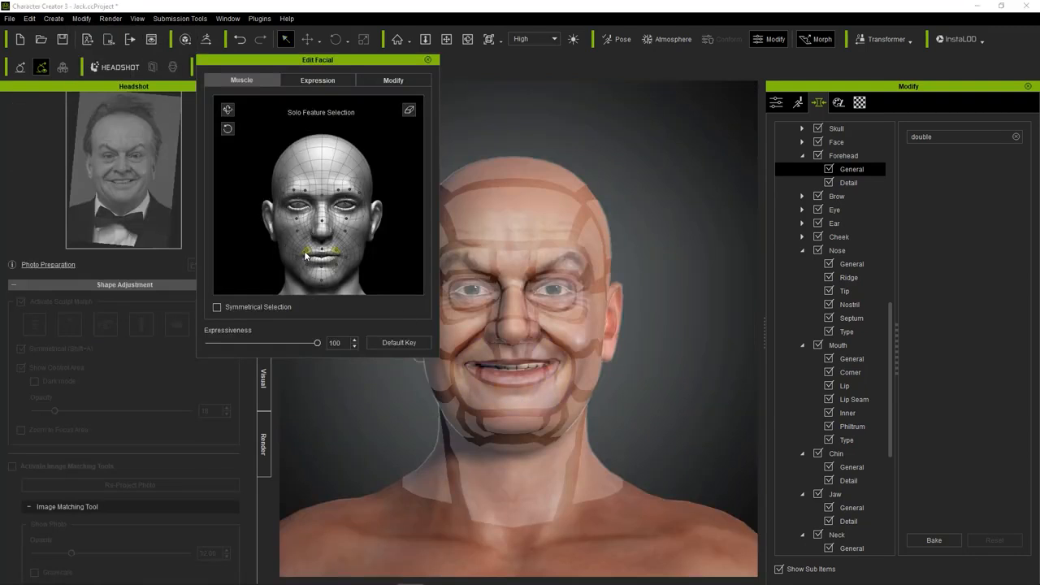
{"action": "left_click", "coordinate": [324, 271]}
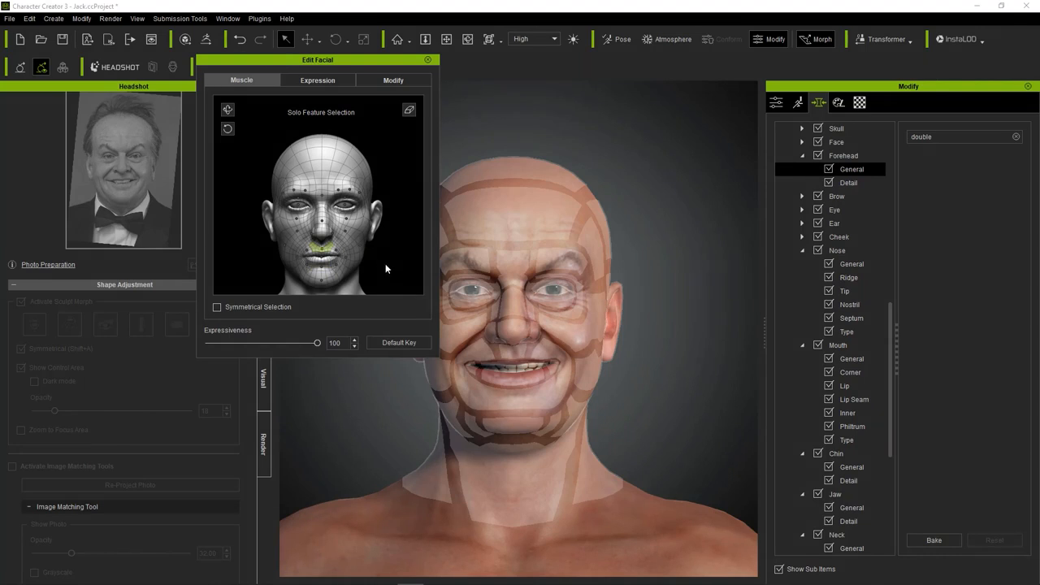
{"action": "left_click", "coordinate": [427, 60]}
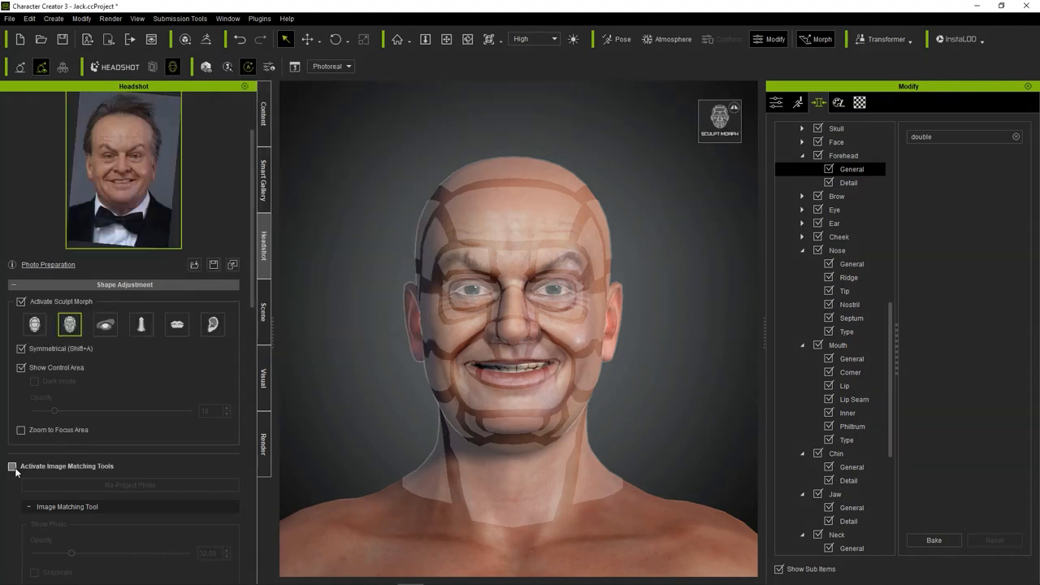
Re-project the photo onto the head with the image matching tools activated, and deactivate those tools.
{"action": "left_click", "coordinate": [13, 467]}
{"action": "left_click", "coordinate": [132, 485]}
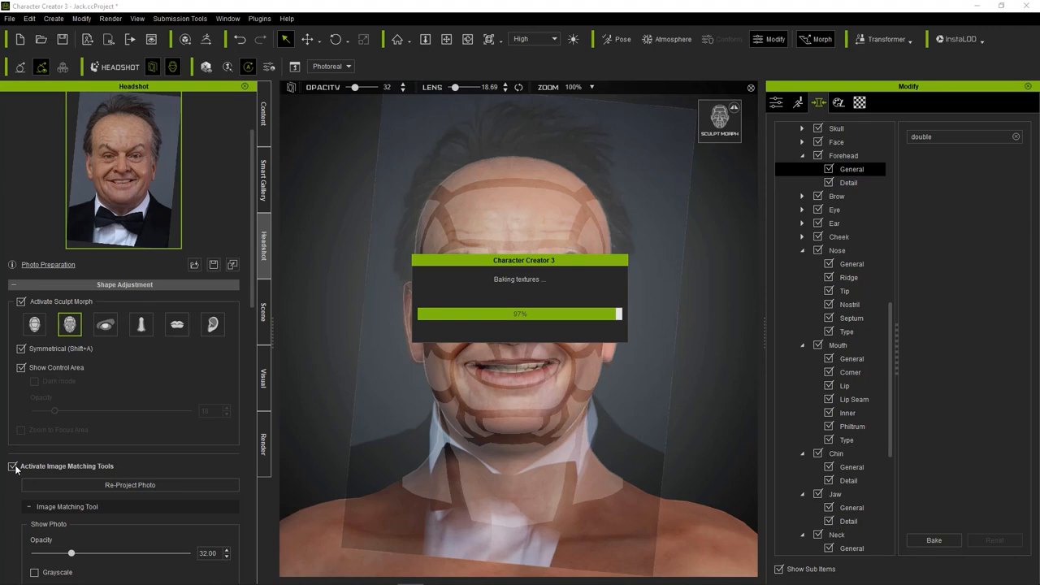
{"action": "left_click", "coordinate": [12, 466]}
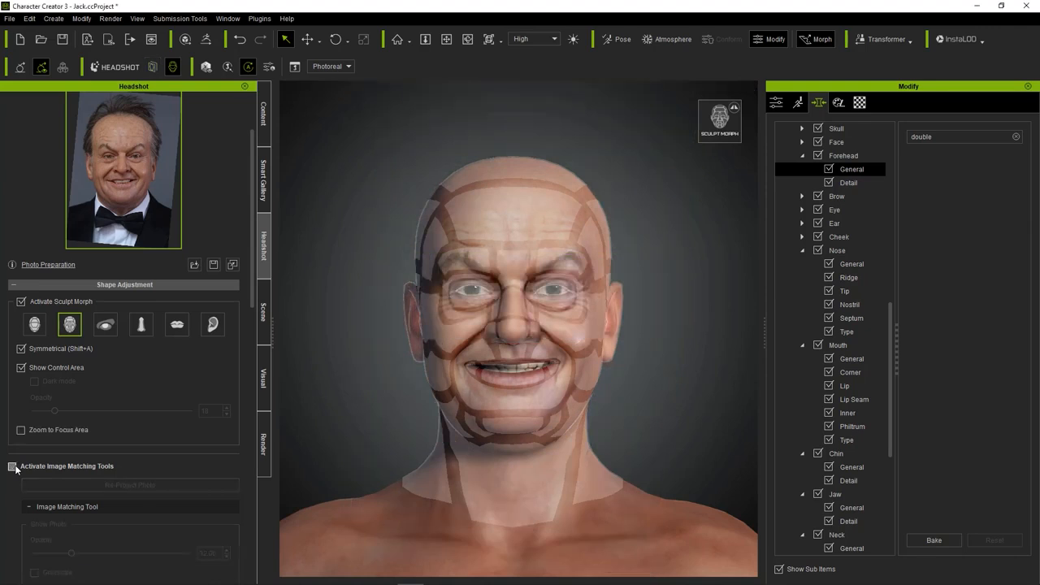
Deactivate Sculpt Morph to remove the control-area overlay and check the re-projected face.
{"action": "left_click", "coordinate": [21, 302]}
{"action": "mouse_move", "coordinate": [544, 329]}
{"action": "right_mouse_down"}
{"action": "mouse_move", "coordinate": [439, 328]}
{"action": "mouse_move", "coordinate": [544, 329]}
{"action": "right_mouse_up"}
{"action": "scroll", "coordinate": [365, 346], "scroll_direction": "up", "scroll_amount": 1}
{"action": "middle_click_drag", "start_coordinate": [364, 347], "coordinate": [388, 363]}
{"action": "right_click_drag", "start_coordinate": [388, 363], "coordinate": [378, 386]}
{"action": "middle_click_drag", "start_coordinate": [365, 375], "coordinate": [357, 378]}
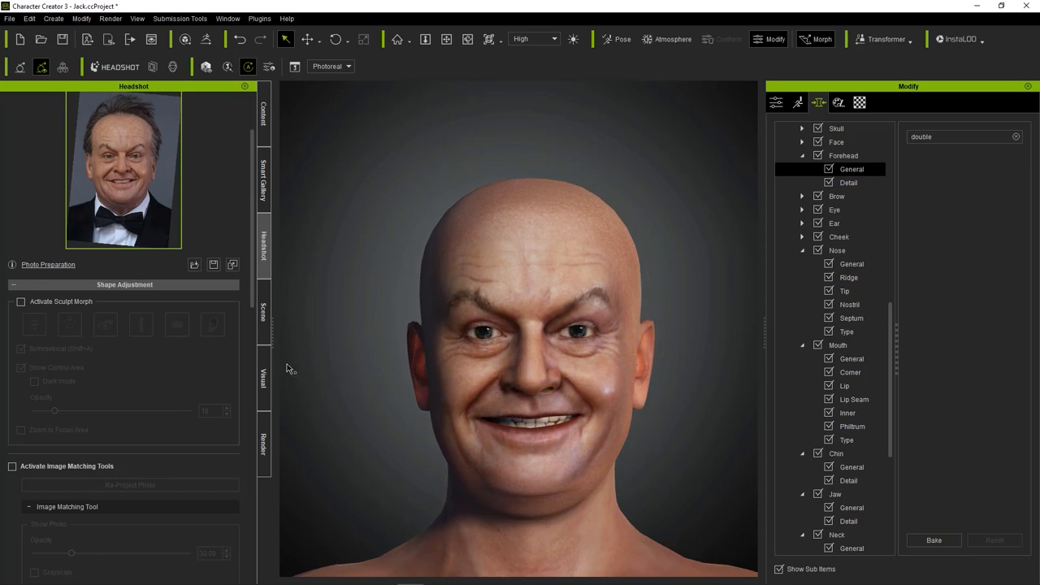
Open the Blend Mask texture from the skin settings in the external image editor Affinity Photo.
{"action": "scroll", "coordinate": [144, 387], "scroll_direction": "down", "scroll_amount": 10}
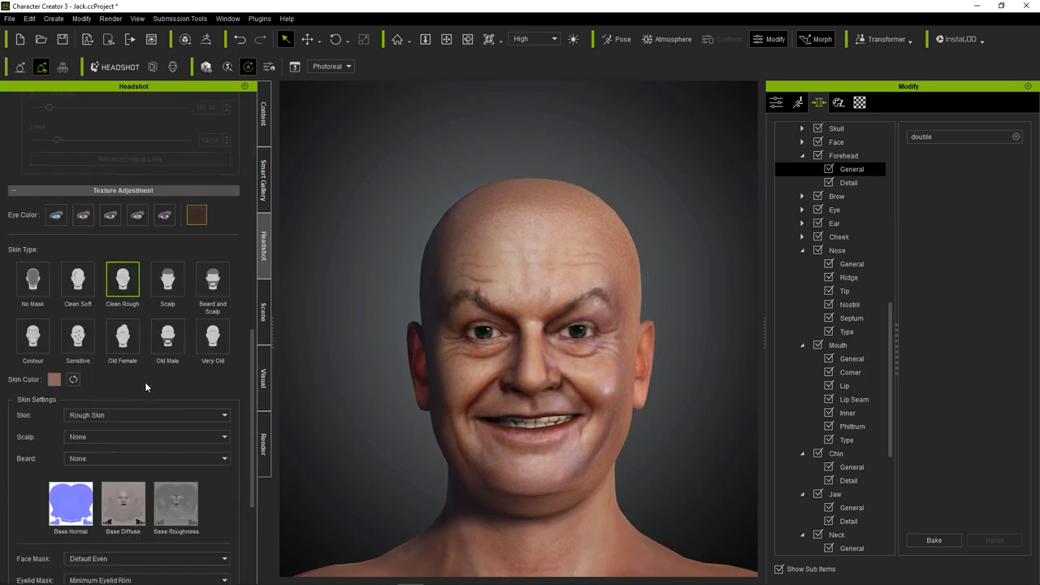
{"action": "mouse_move", "coordinate": [96, 418]}
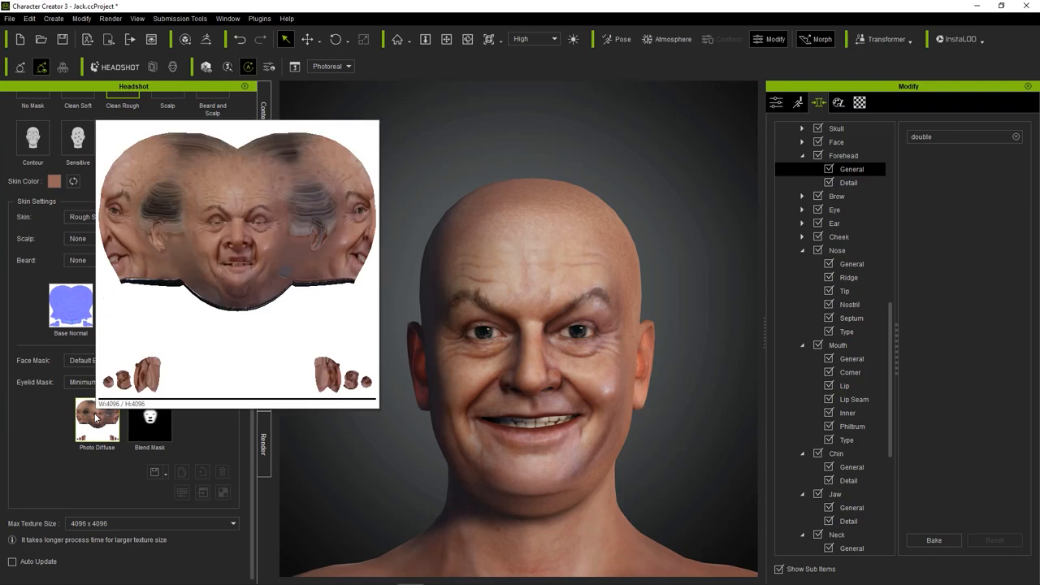
{"action": "left_click", "coordinate": [148, 422]}
{"action": "left_click", "coordinate": [203, 493]}
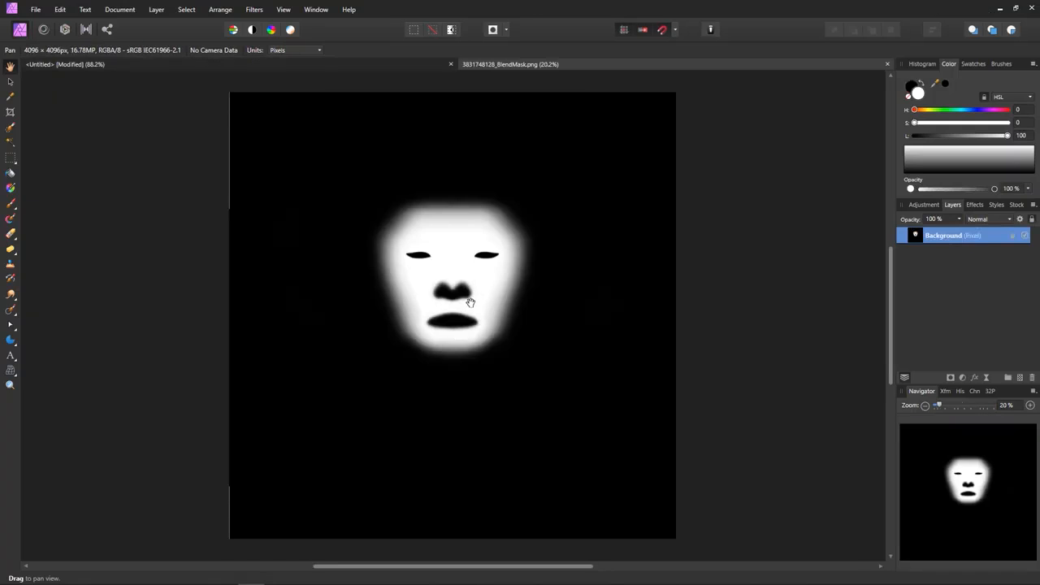
{"action": "scroll", "coordinate": [470, 302], "scroll_direction": "up", "scroll_amount": 3, "text": "ctrl"}
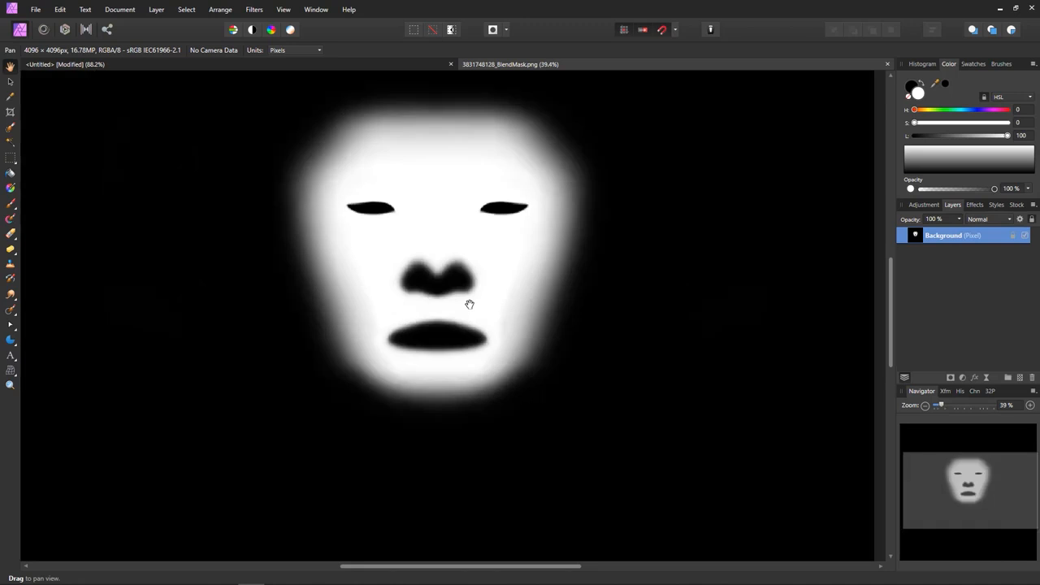
Paint black on the mask from the right nostril toward the mouth corner and around the mouth with a 102.4 px brush.
{"action": "left_click", "coordinate": [10, 203]}
{"action": "key", "text": "x"}
{"action": "mouse_move", "coordinate": [456, 281]}
{"action": "left_mouse_down"}
{"action": "mouse_move", "coordinate": [471, 287]}
{"action": "mouse_move", "coordinate": [480, 321]}
{"action": "left_mouse_up"}
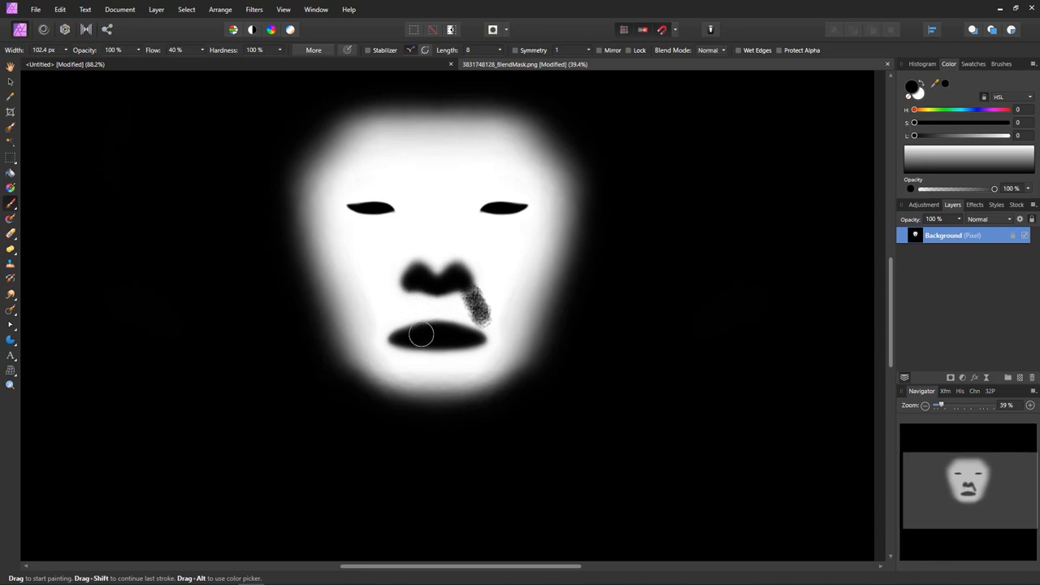
{"action": "mouse_move", "coordinate": [427, 329]}
{"action": "left_mouse_down"}
{"action": "mouse_move", "coordinate": [396, 337]}
{"action": "mouse_move", "coordinate": [466, 336]}
{"action": "mouse_move", "coordinate": [441, 330]}
{"action": "mouse_move", "coordinate": [404, 344]}
{"action": "mouse_move", "coordinate": [425, 344]}
{"action": "left_mouse_up"}
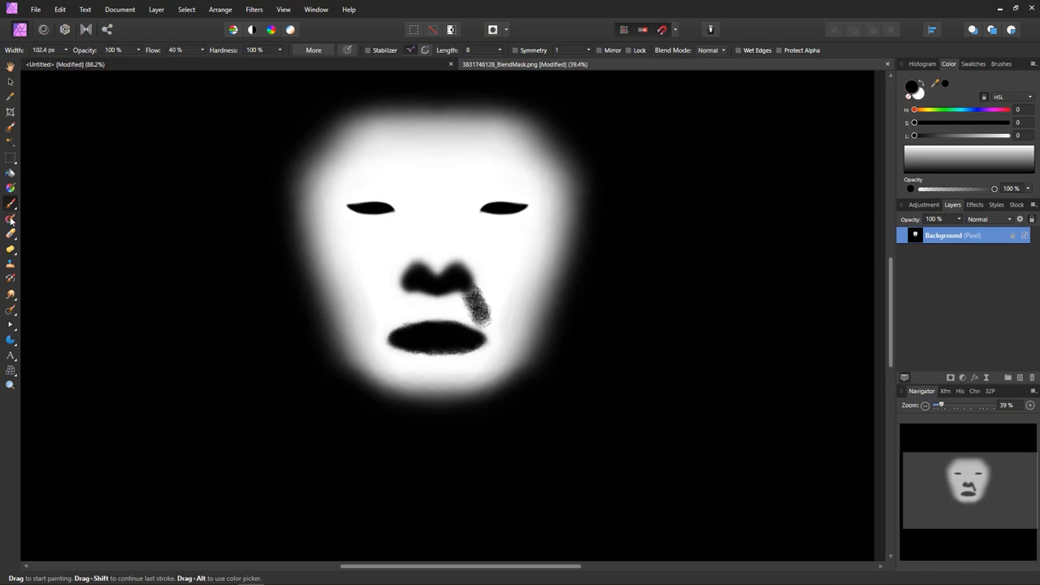
Soften the painted strokes beside the nose and mouth with the Blur Brush at 116.4 px width.
{"action": "left_click", "coordinate": [12, 294]}
{"action": "left_click", "coordinate": [13, 295]}
{"action": "left_click", "coordinate": [49, 295]}
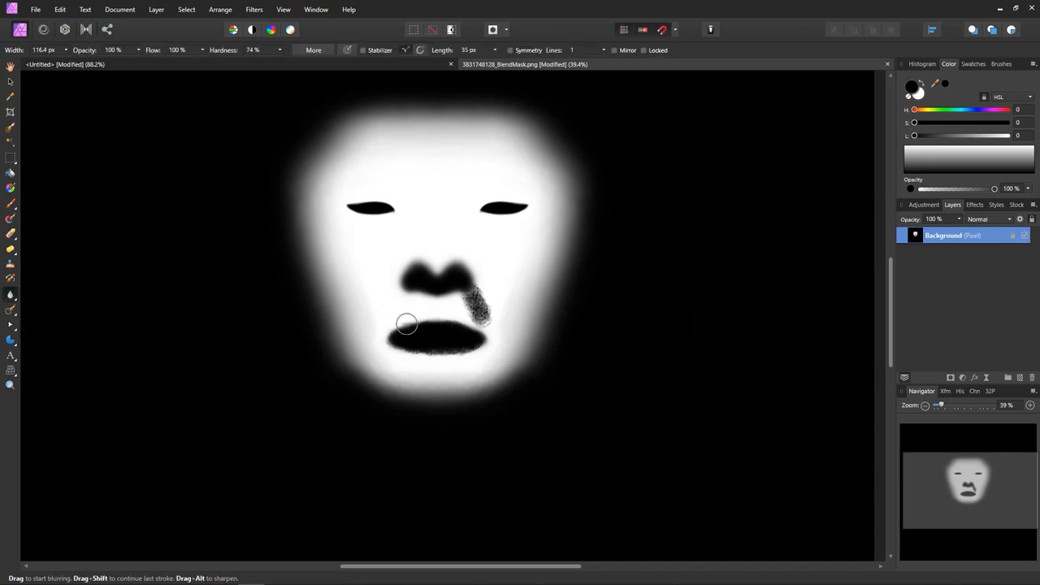
{"action": "mouse_move", "coordinate": [477, 310]}
{"action": "left_mouse_down"}
{"action": "mouse_move", "coordinate": [458, 266]}
{"action": "mouse_move", "coordinate": [478, 307]}
{"action": "mouse_move", "coordinate": [427, 288]}
{"action": "left_mouse_up"}
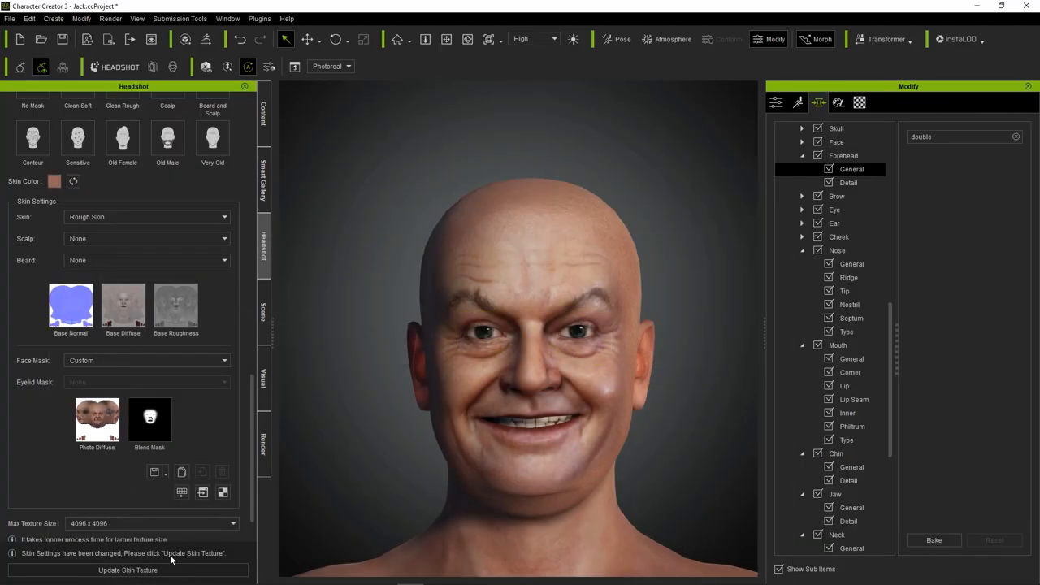
Return to Character Creator, update the skin texture with the edited Custom mask, and examine the cheeks, mouth and forehead.
{"action": "left_click", "coordinate": [163, 570]}
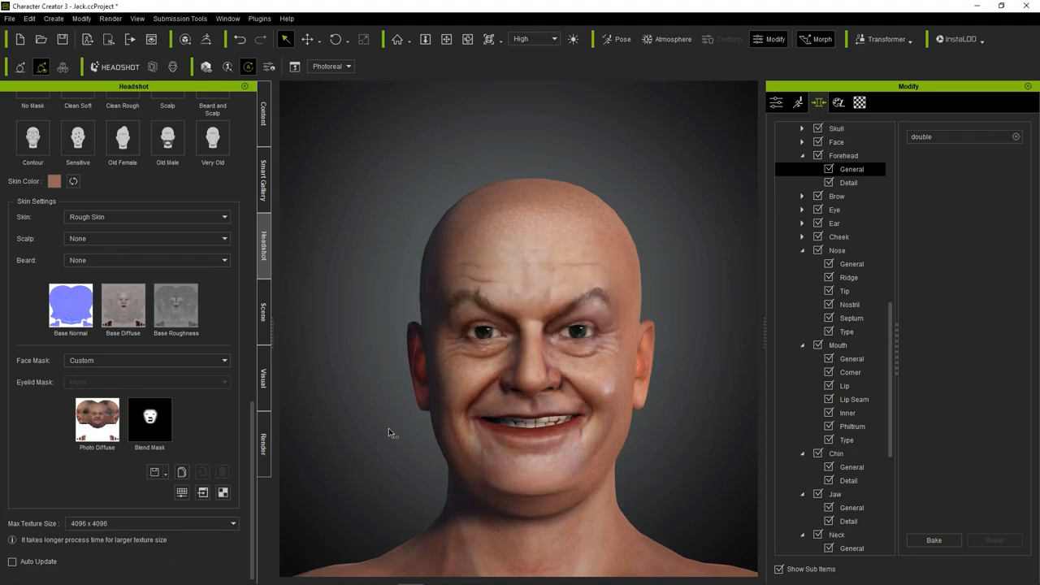
{"action": "right_click_drag", "start_coordinate": [659, 404], "coordinate": [629, 413]}
{"action": "scroll", "coordinate": [628, 413], "scroll_direction": "up", "scroll_amount": 5}
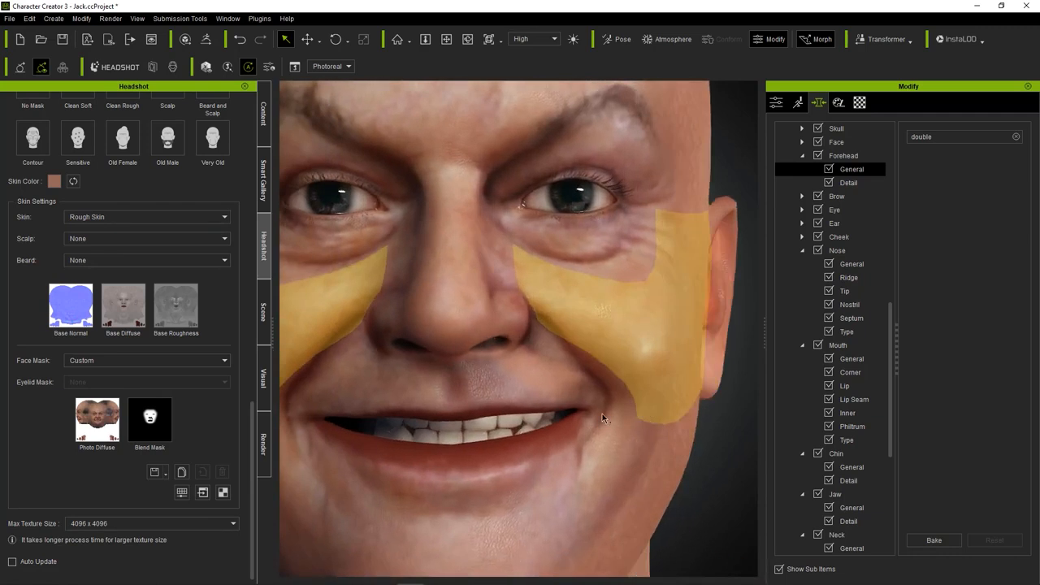
{"action": "scroll", "coordinate": [602, 418], "scroll_direction": "down", "scroll_amount": 5}
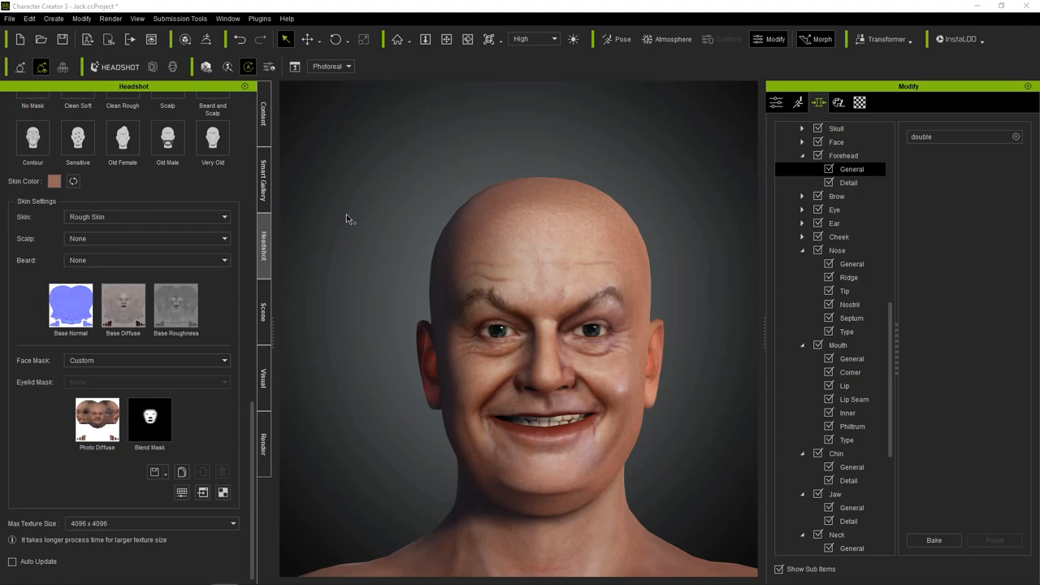
{"action": "scroll", "coordinate": [403, 225], "scroll_direction": "down", "scroll_amount": 5}
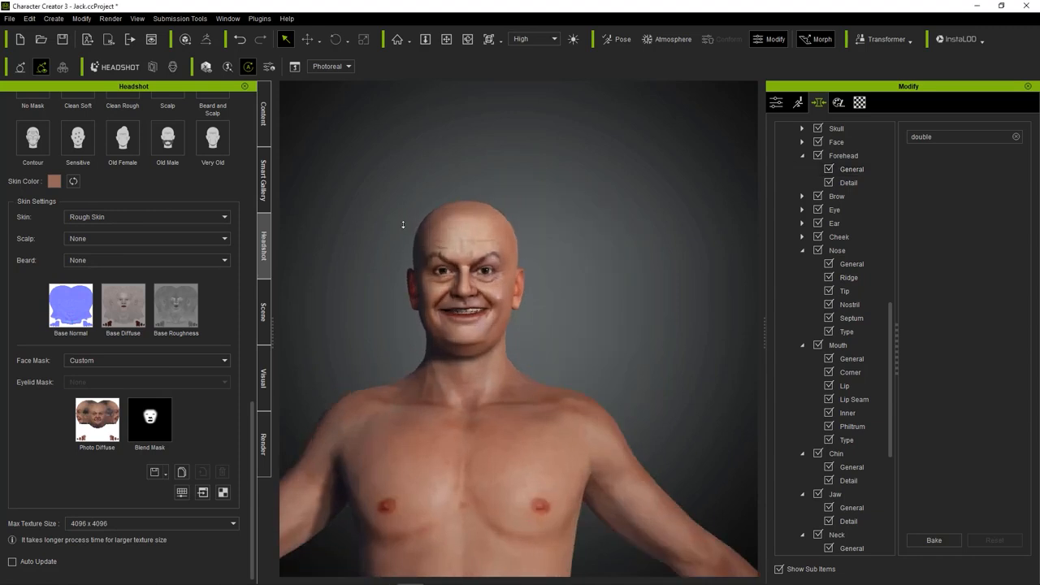
{"action": "scroll", "coordinate": [403, 225], "scroll_direction": "up", "scroll_amount": 5}
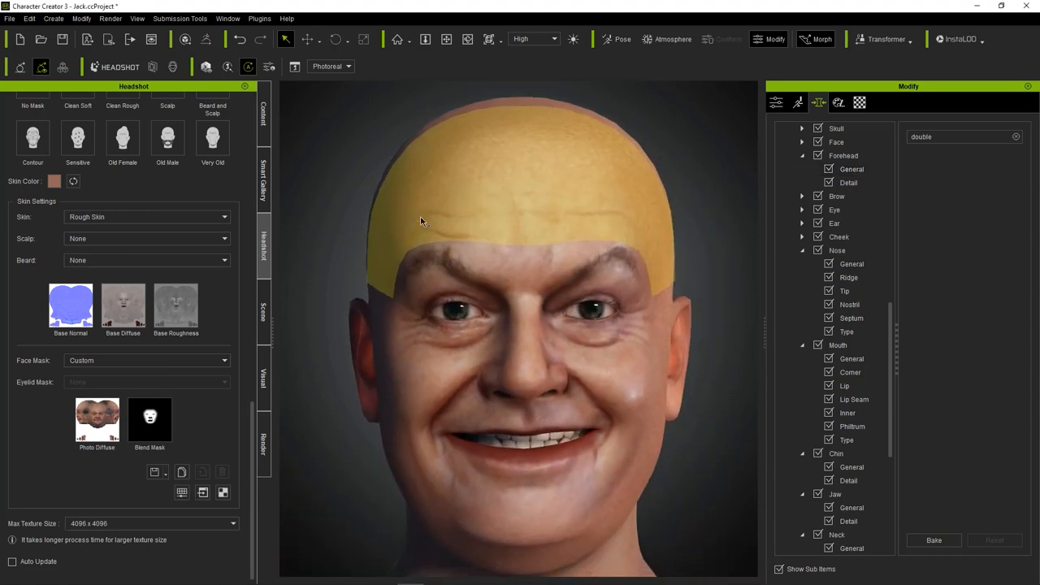
{"action": "scroll", "coordinate": [406, 244], "scroll_direction": "down", "scroll_amount": 3}
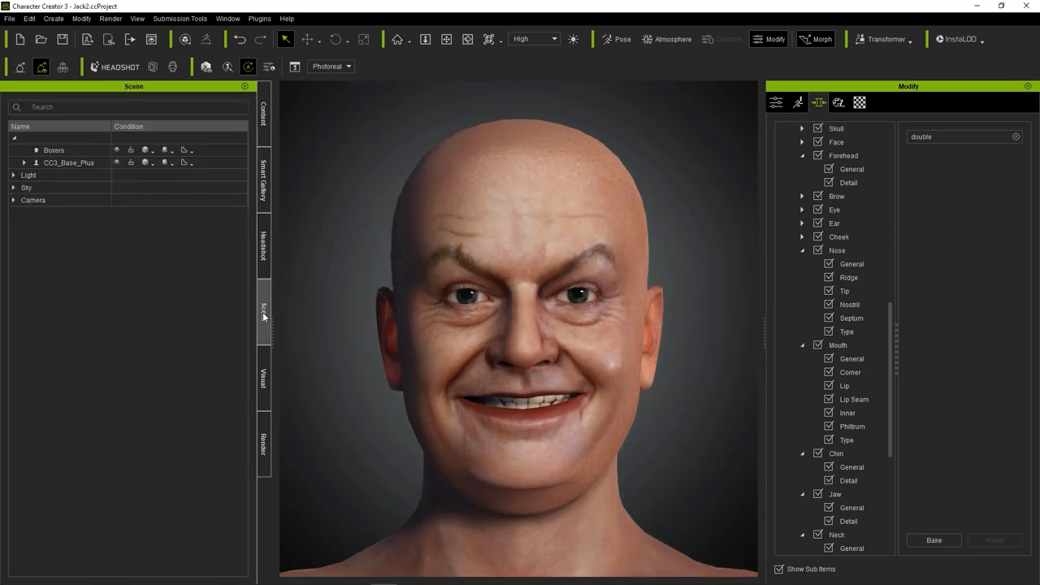
Set the Headshot skin color to #c39380 by sampling the face's cheek, and update the skin texture.
{"action": "left_click", "coordinate": [265, 118]}
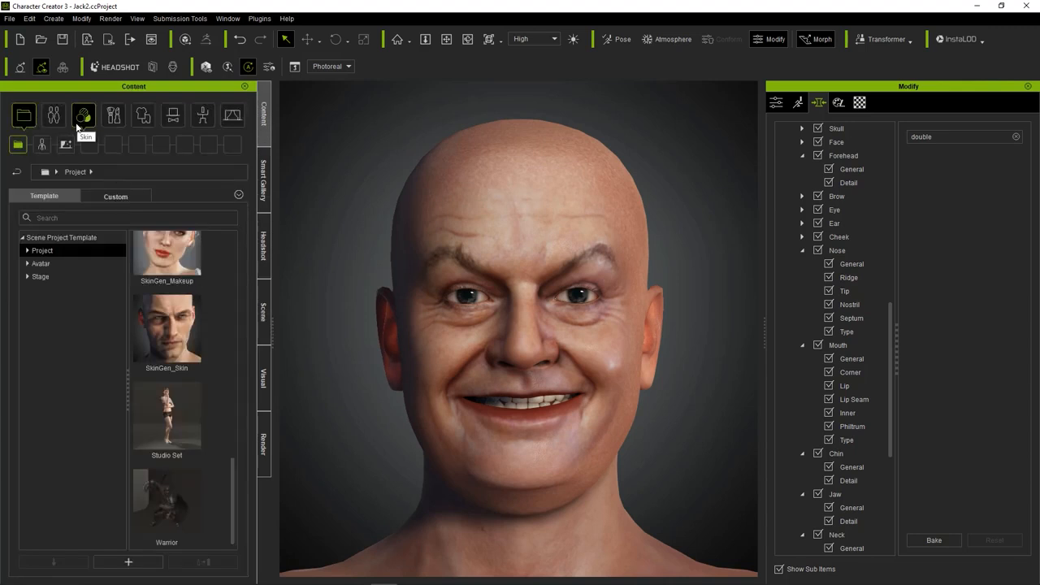
{"action": "left_click", "coordinate": [114, 66]}
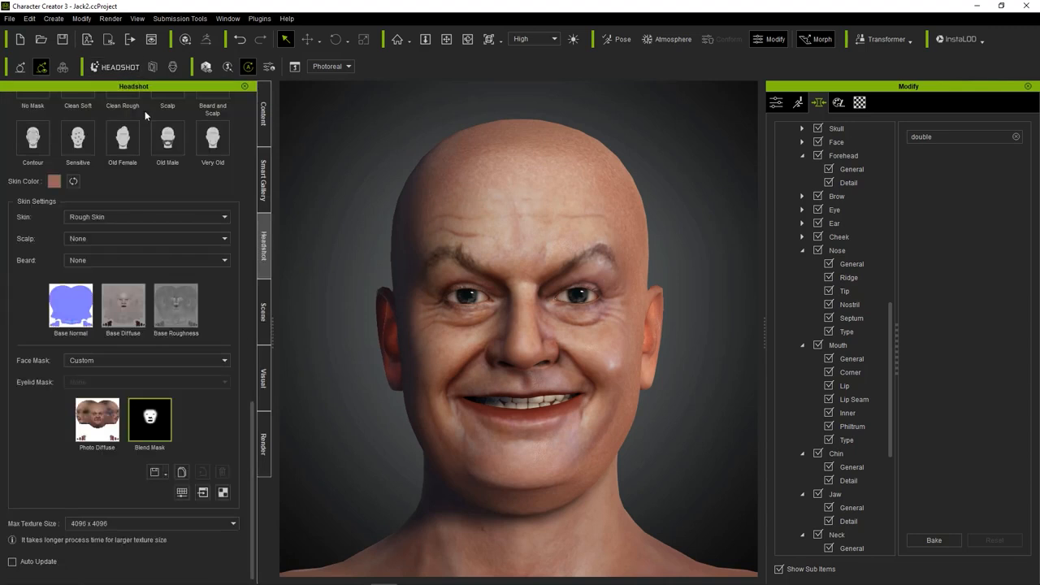
{"action": "scroll", "coordinate": [146, 264], "scroll_direction": "up", "scroll_amount": 3}
{"action": "left_click", "coordinate": [54, 278]}
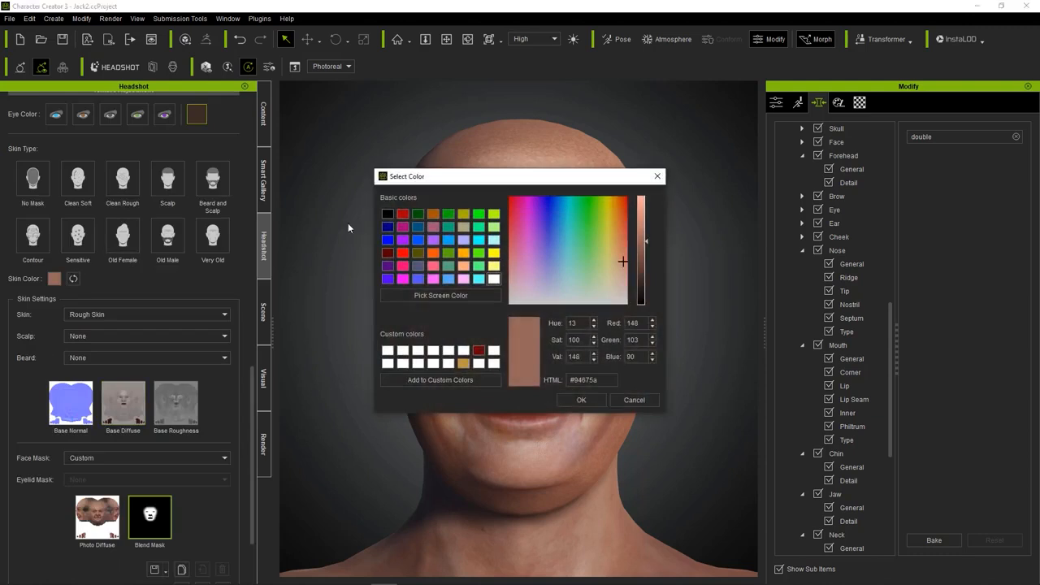
{"action": "left_click_drag", "start_coordinate": [487, 172], "coordinate": [333, 155]}
{"action": "left_click", "coordinate": [252, 268]}
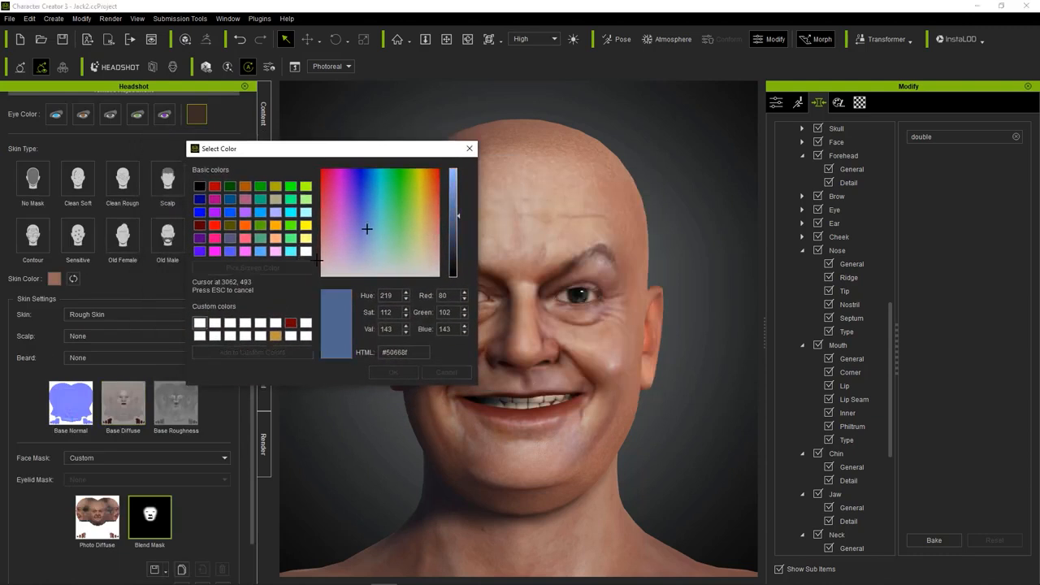
{"action": "left_click", "coordinate": [597, 343]}
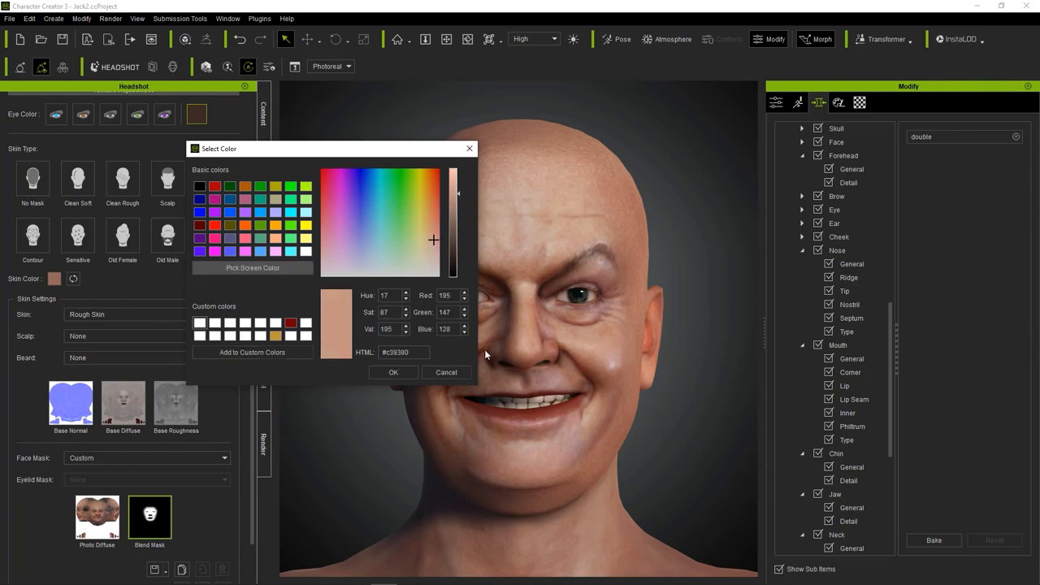
{"action": "left_click", "coordinate": [394, 372]}
{"action": "left_click", "coordinate": [127, 570]}
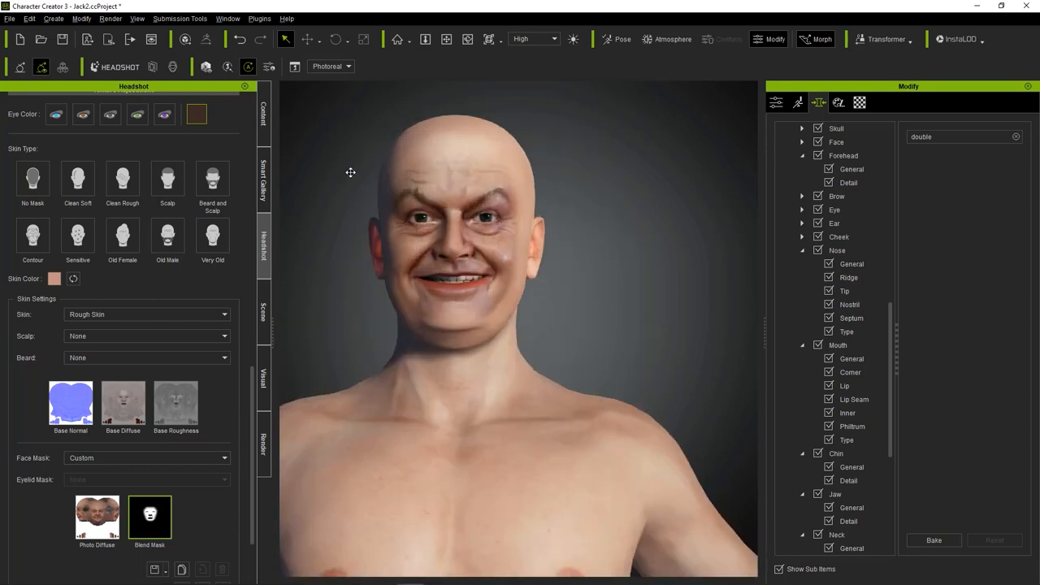
Resample the skin color from the cheek as #ab7764 and update the skin texture.
{"action": "left_click", "coordinate": [53, 279]}
{"action": "left_click_drag", "start_coordinate": [509, 177], "coordinate": [286, 156]}
{"action": "left_click", "coordinate": [215, 273]}
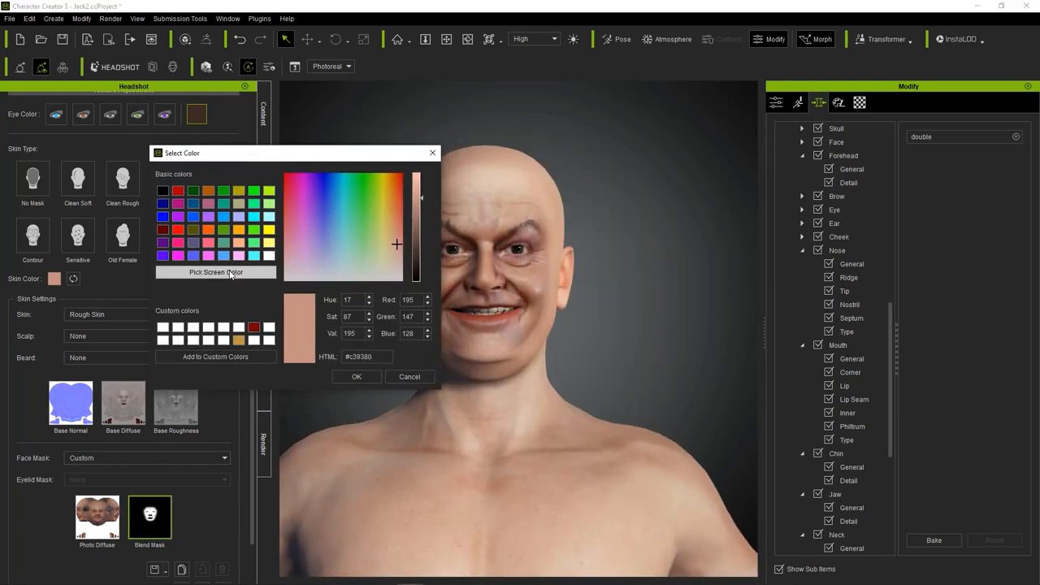
{"action": "left_click", "coordinate": [523, 286]}
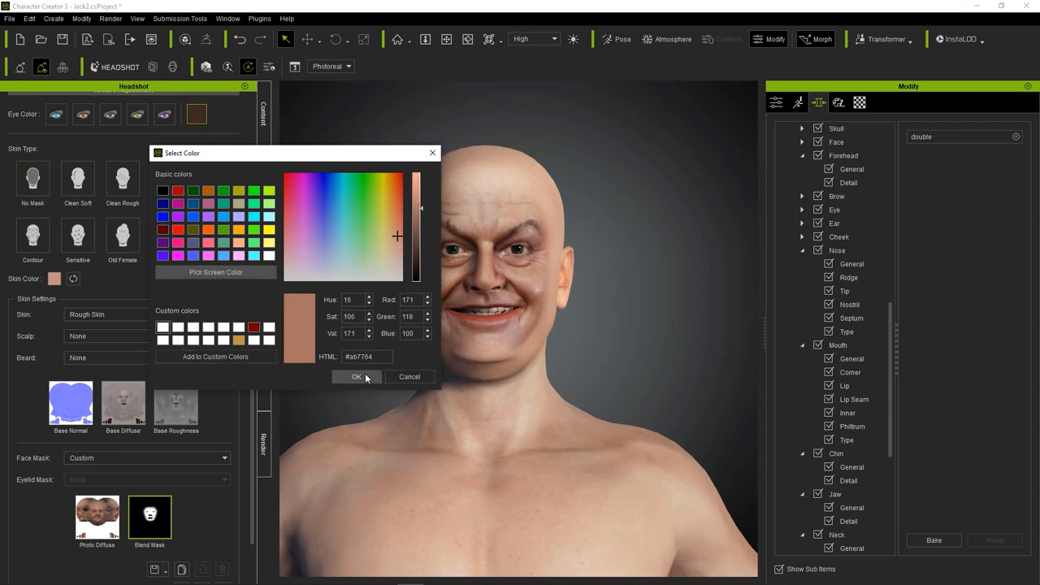
{"action": "left_click", "coordinate": [358, 377]}
{"action": "left_click", "coordinate": [205, 546]}
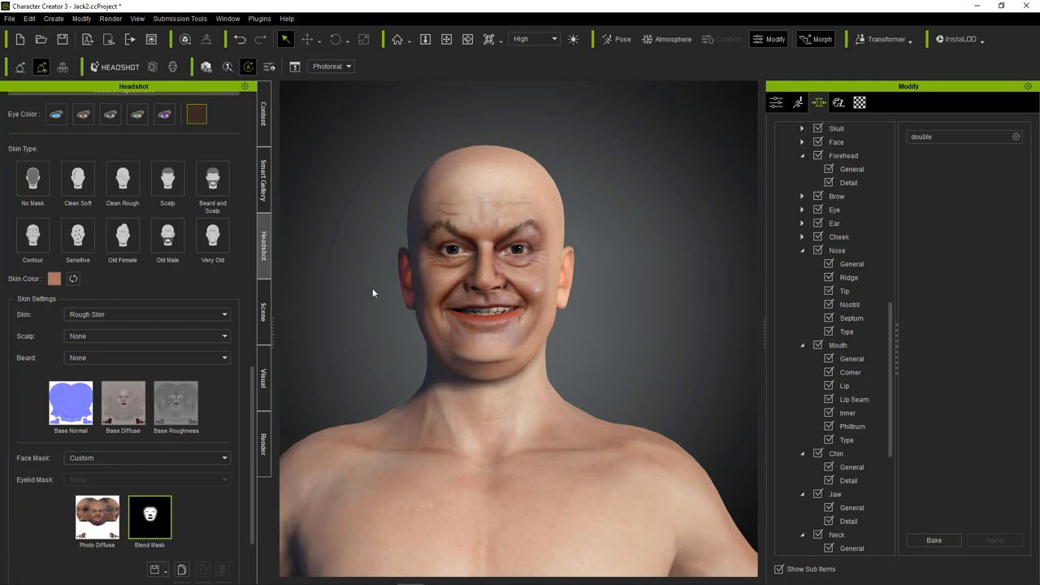
Set the Face Mask to DeLight and update the skin texture.
{"action": "scroll", "coordinate": [372, 291], "scroll_direction": "up", "scroll_amount": 4}
{"action": "right_click_drag", "start_coordinate": [712, 281], "coordinate": [714, 281]}
{"action": "middle_click_drag", "start_coordinate": [665, 298], "coordinate": [688, 325]}
{"action": "right_click_drag", "start_coordinate": [688, 325], "coordinate": [646, 334]}
{"action": "scroll", "coordinate": [222, 416], "scroll_direction": "down", "scroll_amount": 3}
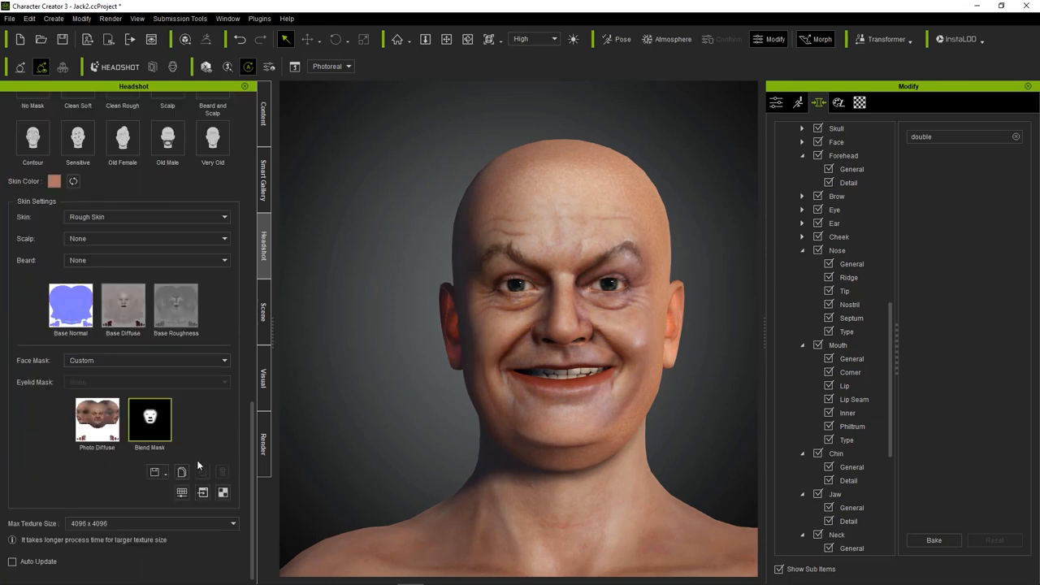
{"action": "left_click", "coordinate": [77, 366]}
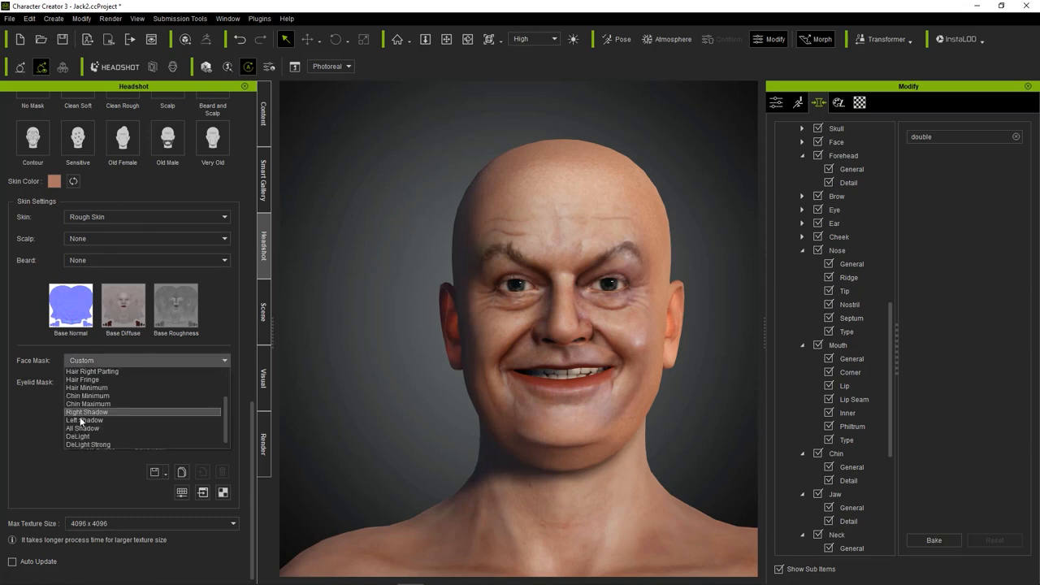
{"action": "left_click", "coordinate": [99, 443]}
{"action": "left_click", "coordinate": [112, 566]}
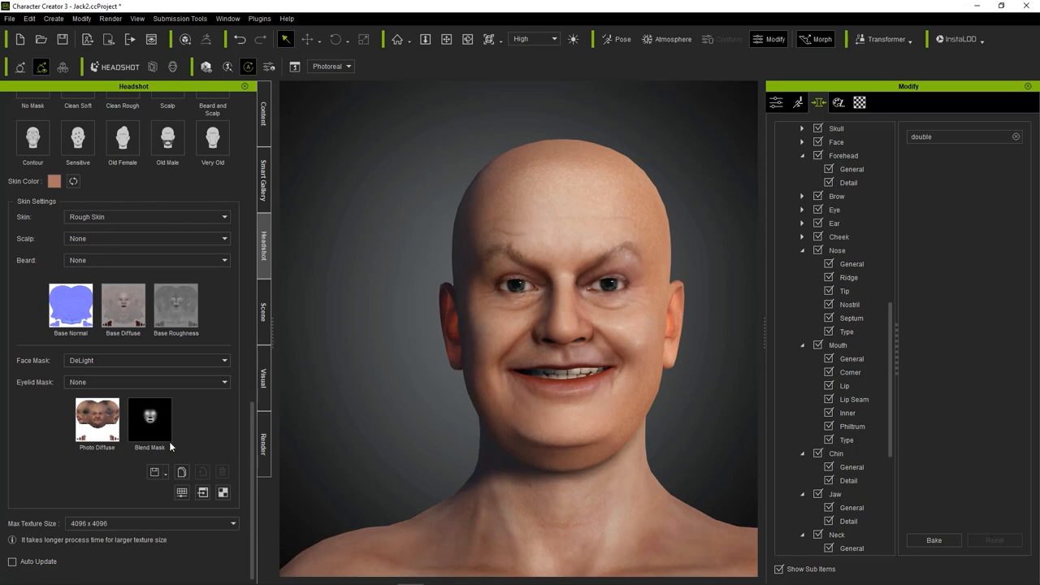
Set the Brightness of the Blend Mask to 4 in its color adjustments.
{"action": "left_click", "coordinate": [182, 493]}
{"action": "mouse_move", "coordinate": [501, 294]}
{"action": "left_mouse_down"}
{"action": "mouse_move", "coordinate": [512, 297]}
{"action": "mouse_move", "coordinate": [503, 295]}
{"action": "left_mouse_up"}
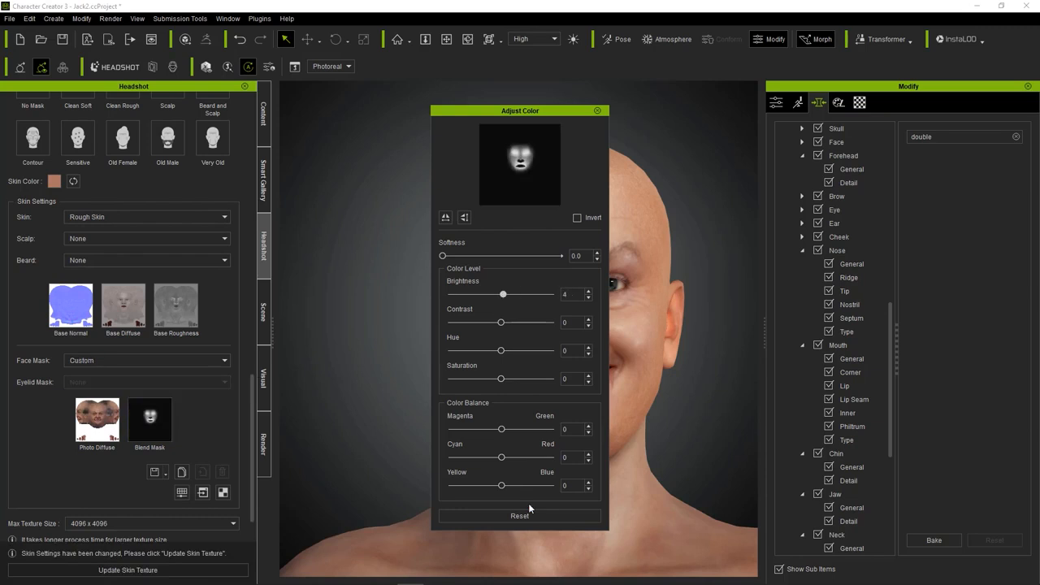
{"action": "left_click", "coordinate": [599, 111]}
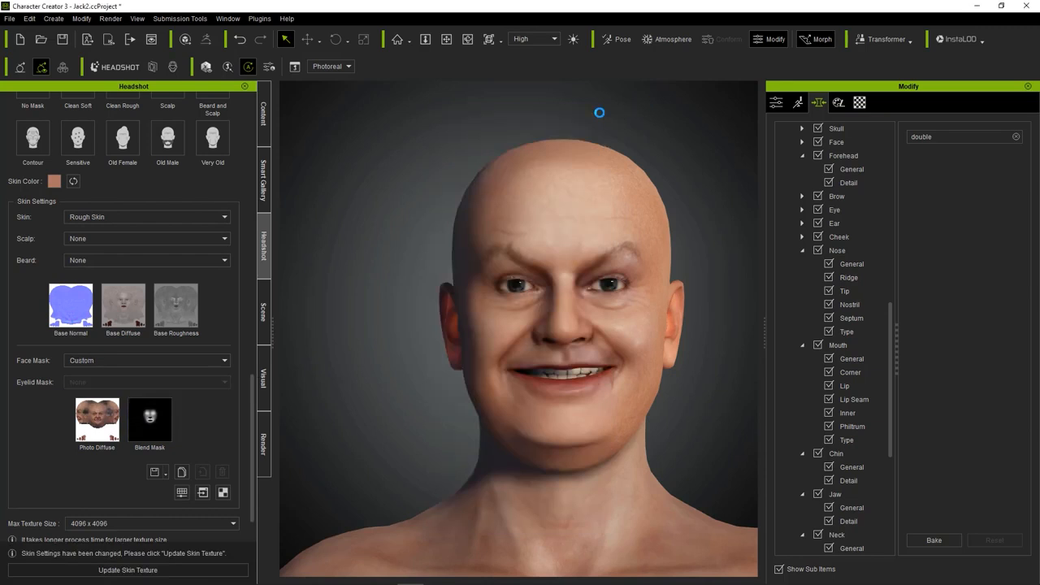
Undo the last Blend Mask brightness changes and set the Face Mask to Default Even.
{"action": "key", "text": "ctrl+z"}
{"action": "key", "text": "ctrl+z"}
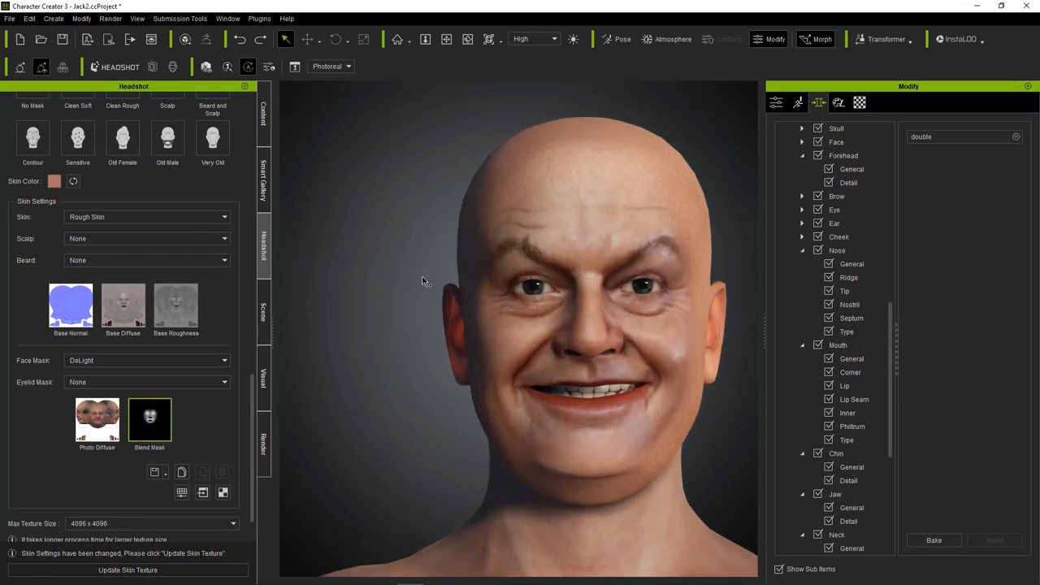
{"action": "left_click", "coordinate": [144, 358]}
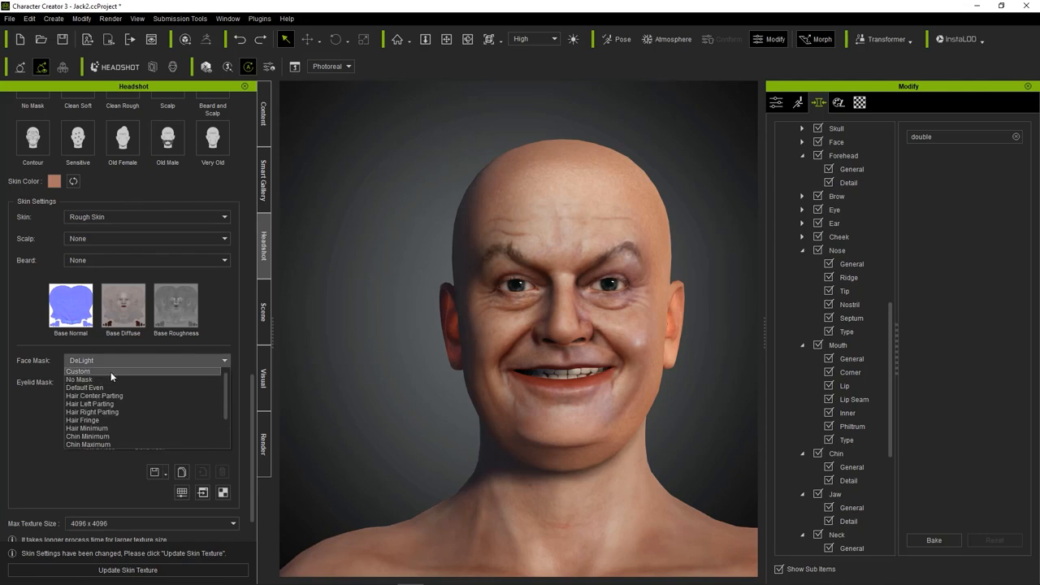
{"action": "left_click", "coordinate": [111, 372]}
{"action": "left_click", "coordinate": [120, 358]}
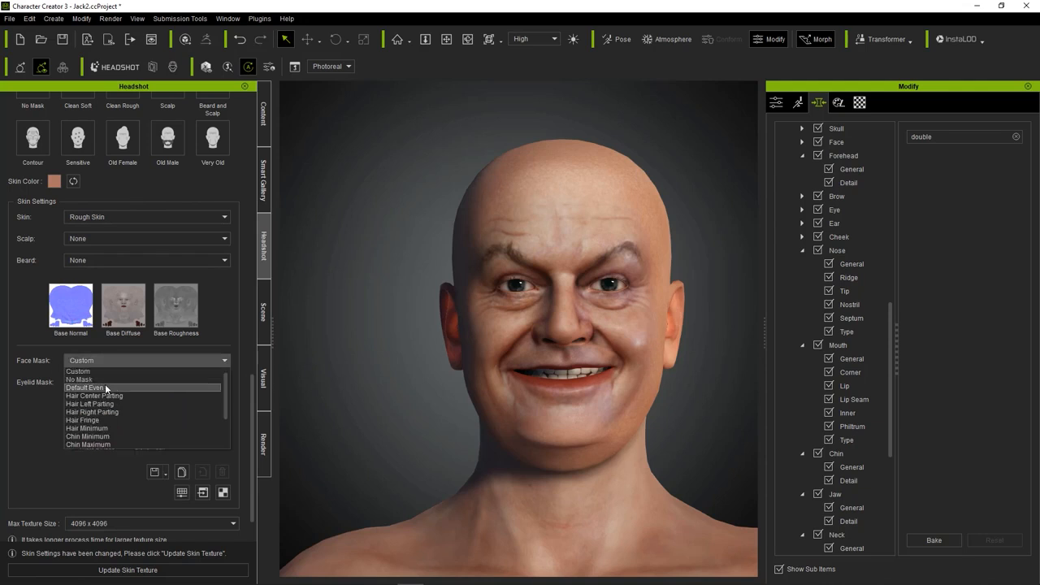
{"action": "left_click", "coordinate": [105, 384]}
Set the Eyelid Mask to Minimum Upper Eyelid.
{"action": "left_click", "coordinate": [122, 387]}
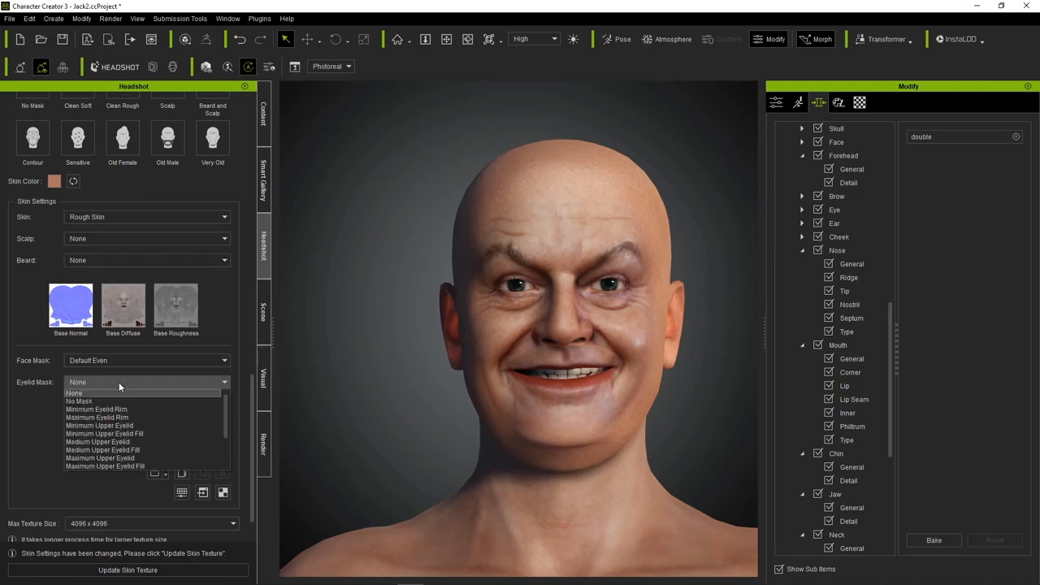
{"action": "left_click", "coordinate": [140, 427]}
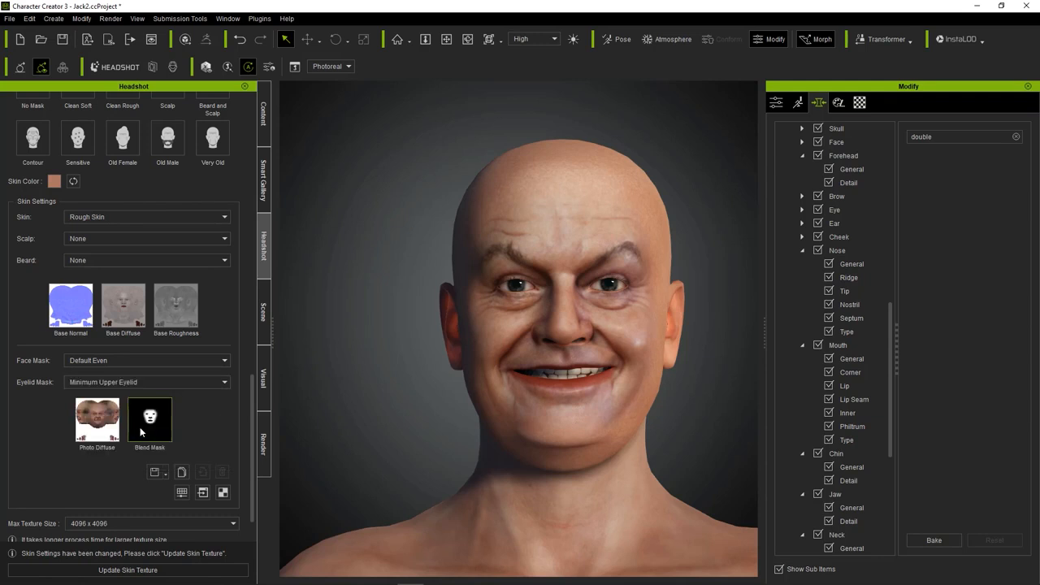
{"action": "right_click_drag", "start_coordinate": [355, 283], "coordinate": [363, 361]}
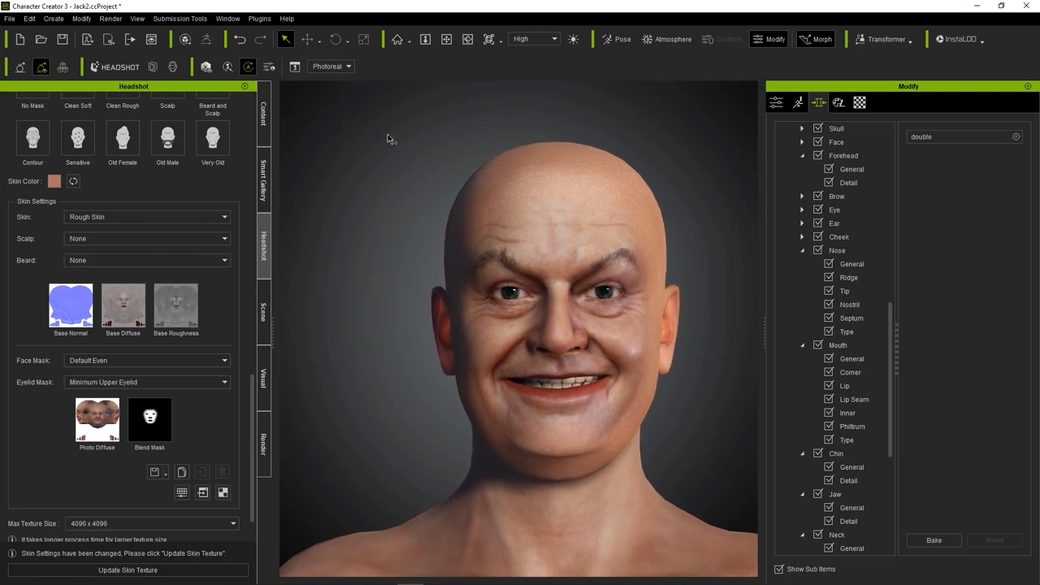
Activate the skin editor for the avatar's Head material in the appearance settings.
{"action": "left_click", "coordinate": [839, 104]}
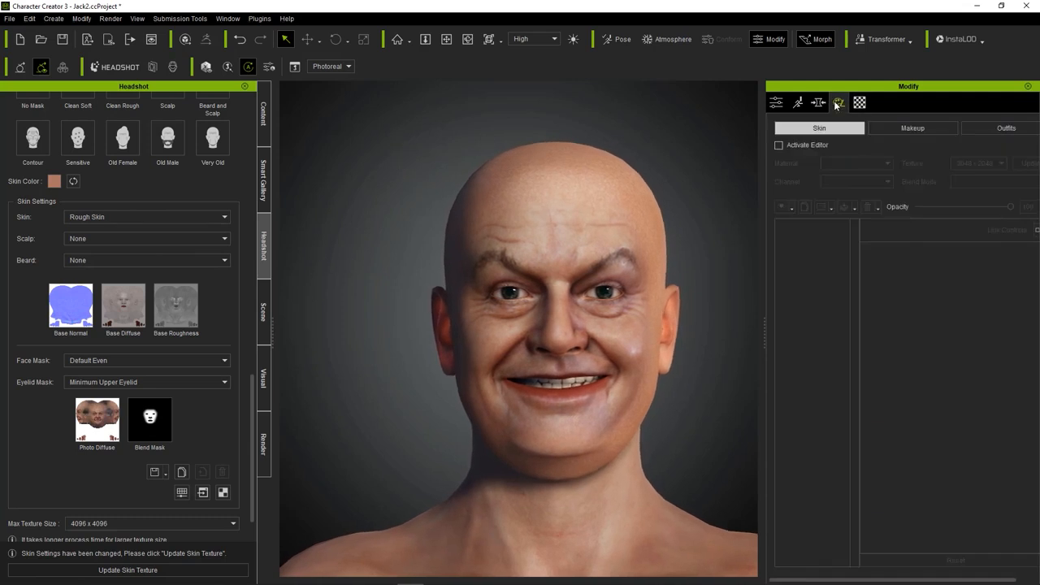
{"action": "left_click", "coordinate": [778, 145]}
{"action": "left_click", "coordinate": [426, 324]}
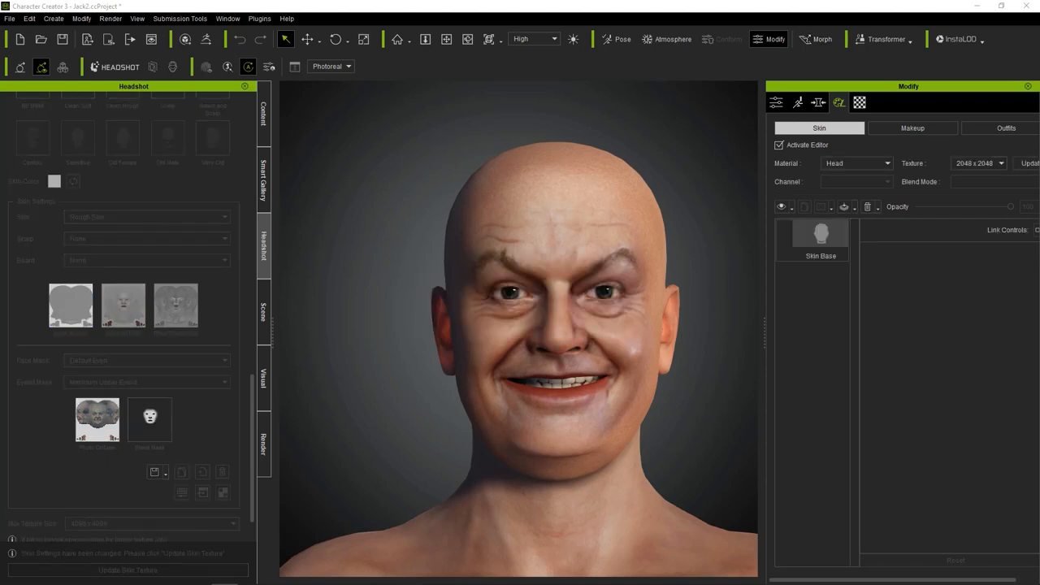
Apply the Male Old preset from the Realistic Human Skin collection of the Full Skin templates.
{"action": "left_click", "coordinate": [267, 115]}
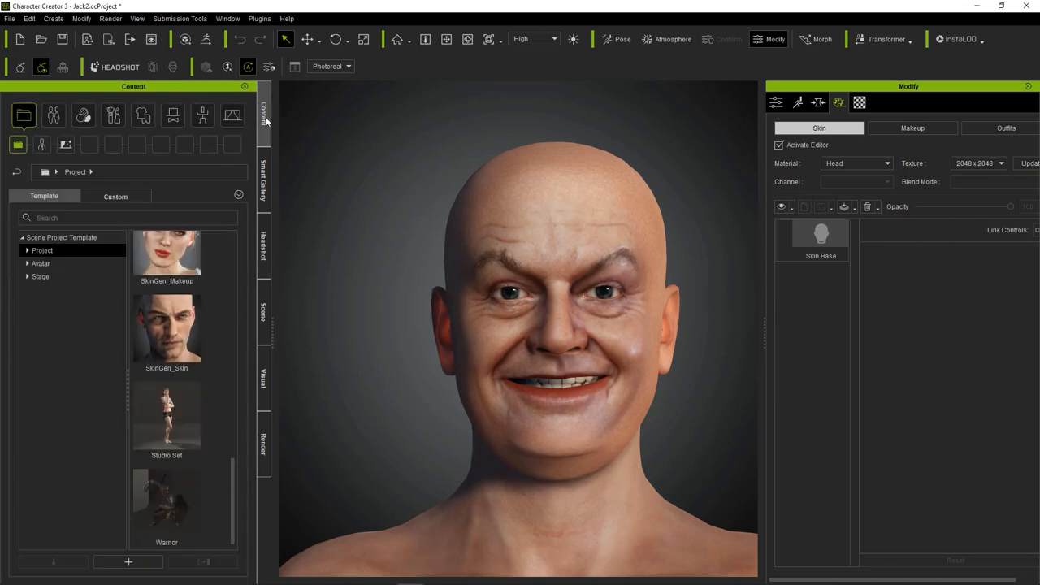
{"action": "left_click", "coordinate": [84, 116]}
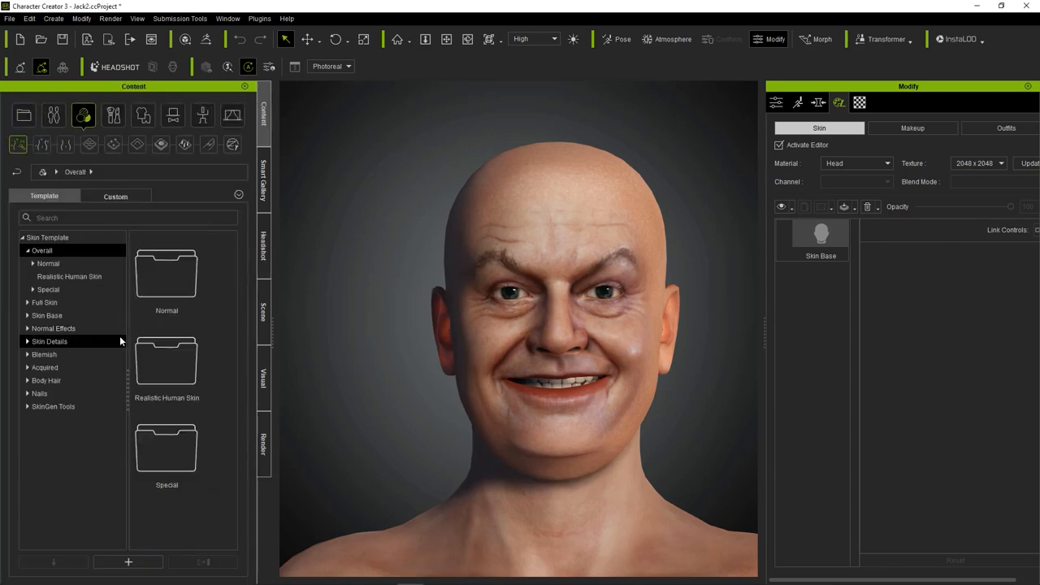
{"action": "left_click", "coordinate": [61, 277]}
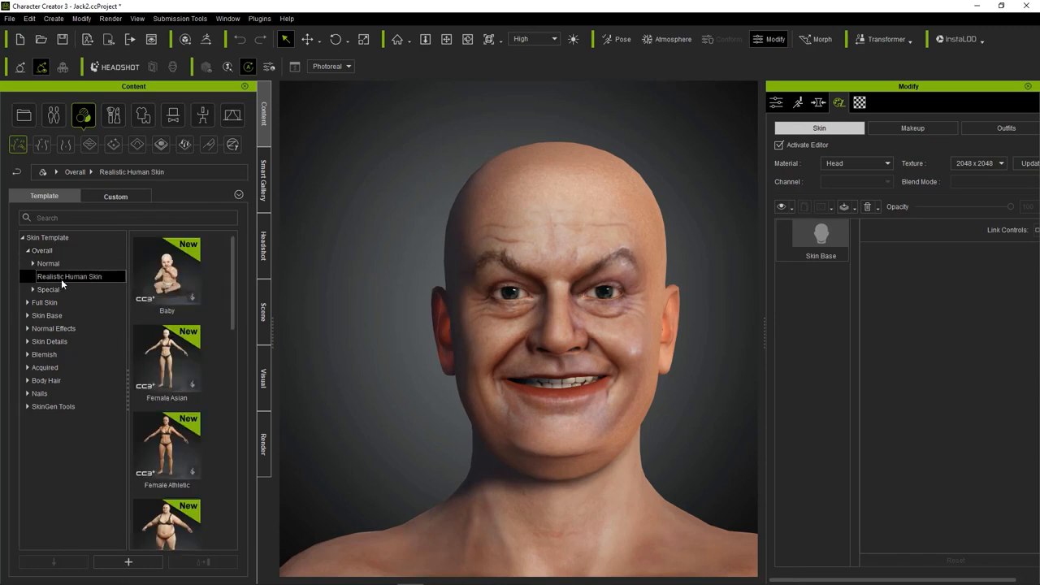
{"action": "left_click", "coordinate": [46, 315]}
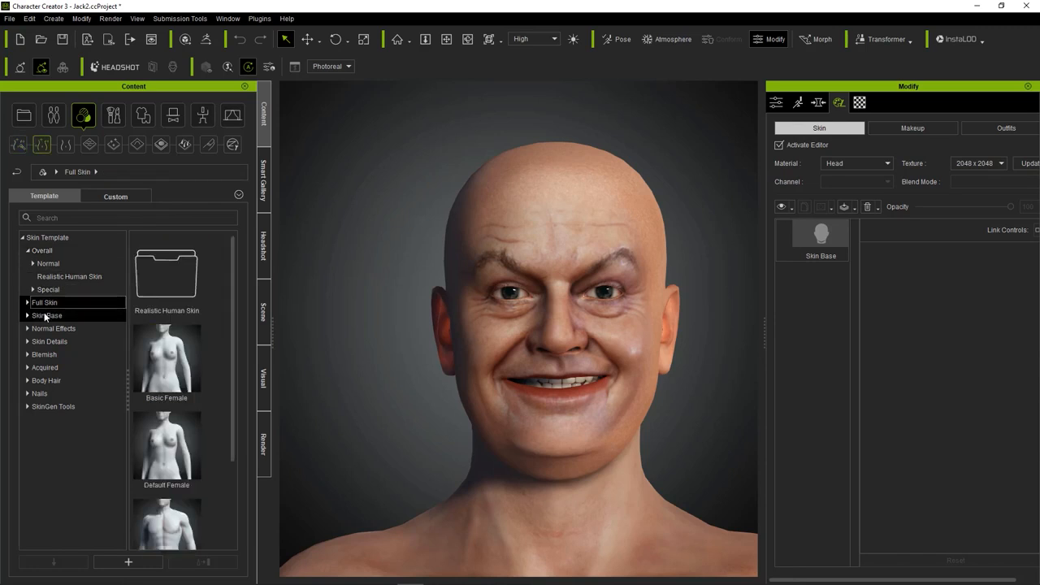
{"action": "scroll", "coordinate": [153, 285], "scroll_direction": "down", "scroll_amount": 5}
{"action": "scroll", "coordinate": [147, 312], "scroll_direction": "up", "scroll_amount": 5}
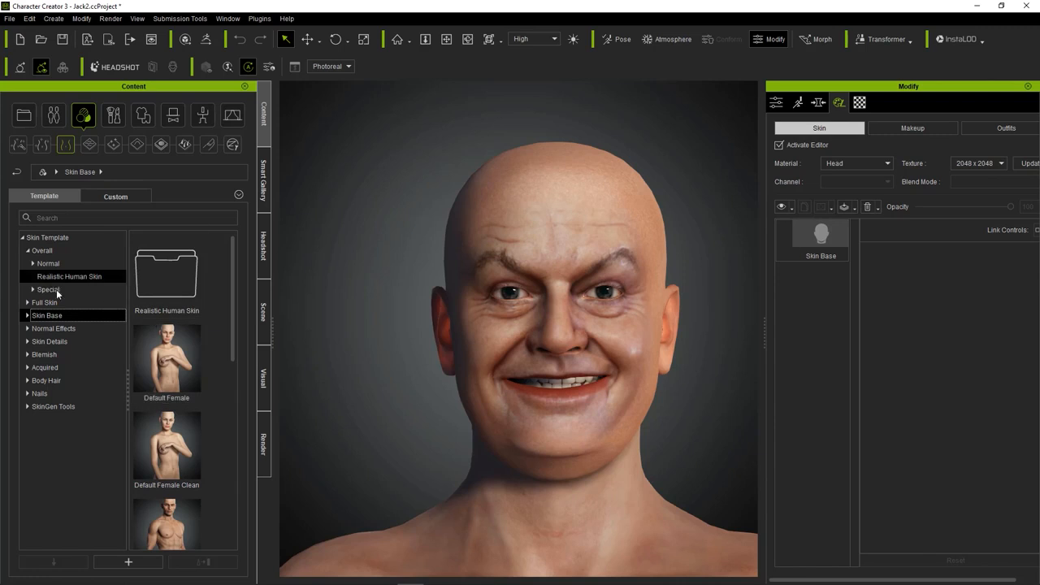
{"action": "left_click", "coordinate": [53, 300]}
{"action": "double_click", "coordinate": [166, 273]}
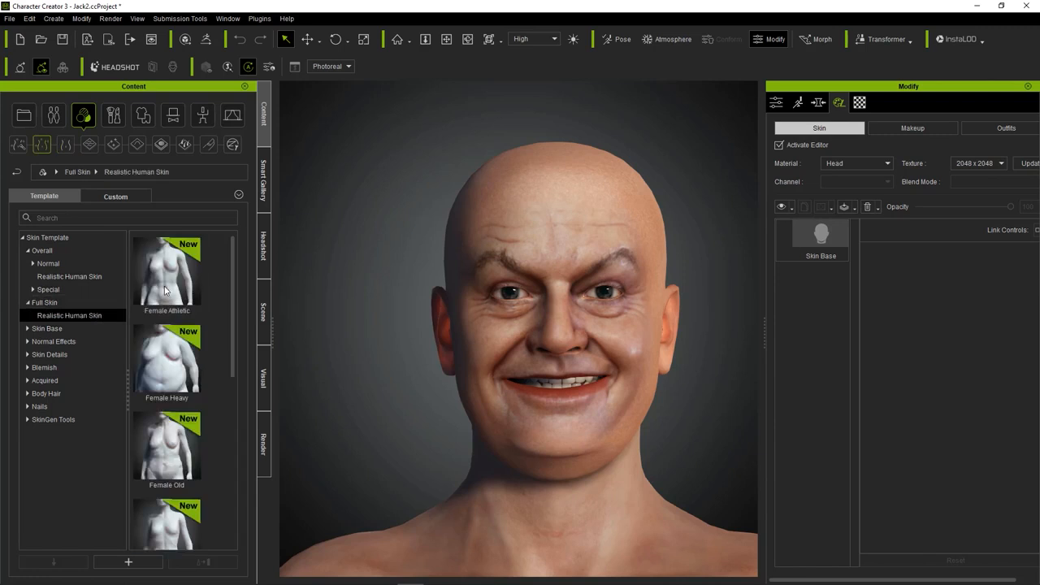
{"action": "scroll", "coordinate": [164, 298], "scroll_direction": "down", "scroll_amount": 5}
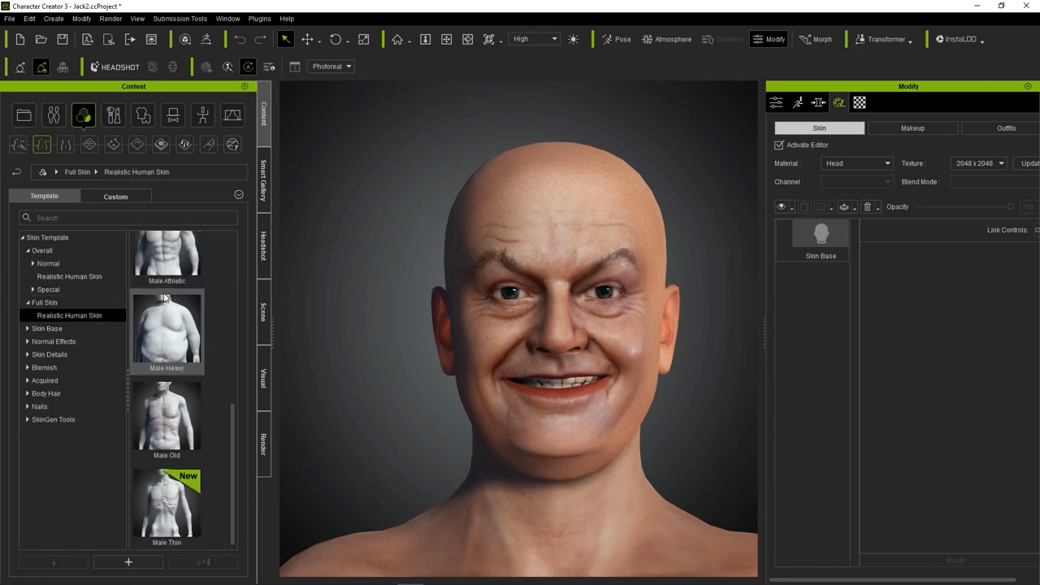
{"action": "double_click", "coordinate": [178, 412]}
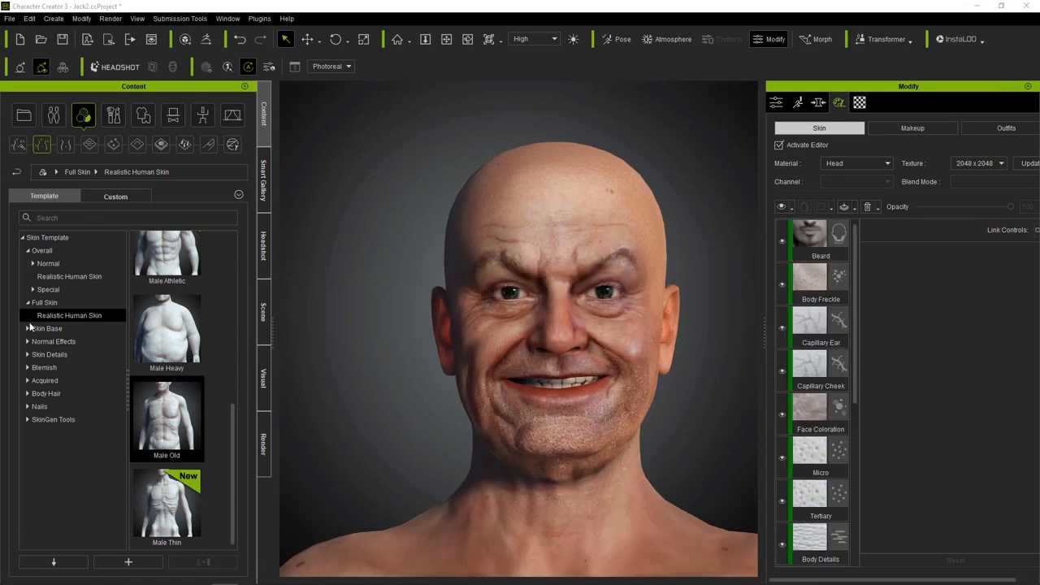
Lower the opacity of the wrinkle layers: reduce Wrinkle Broad, set Wrinkle Fine to 24 and Eye Wrinkle to 28.
{"action": "scroll", "coordinate": [817, 292], "scroll_direction": "down", "scroll_amount": 5}
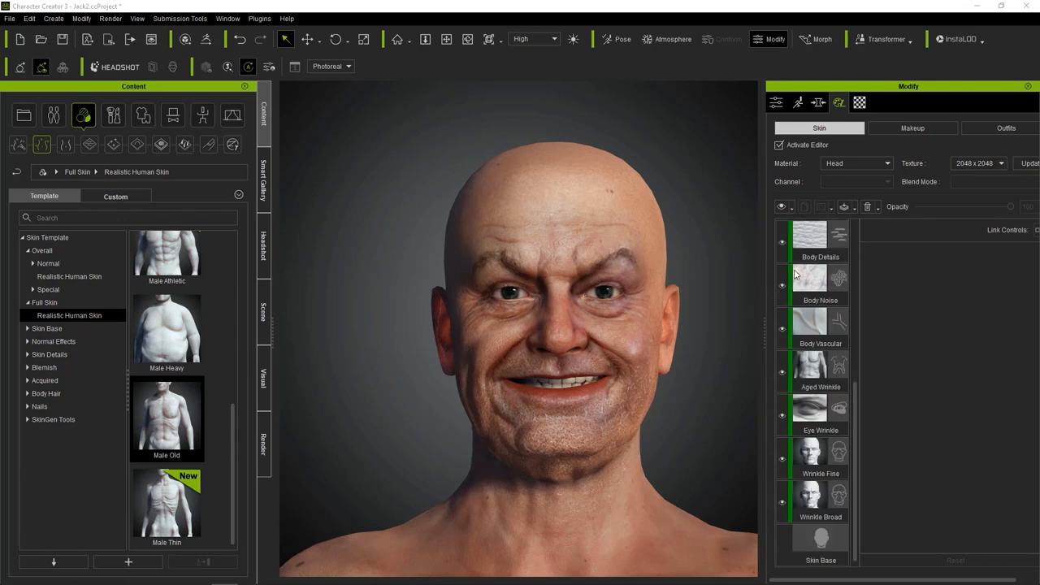
{"action": "left_click", "coordinate": [819, 498]}
{"action": "left_click_drag", "start_coordinate": [991, 206], "coordinate": [864, 212]}
{"action": "left_click", "coordinate": [819, 455]}
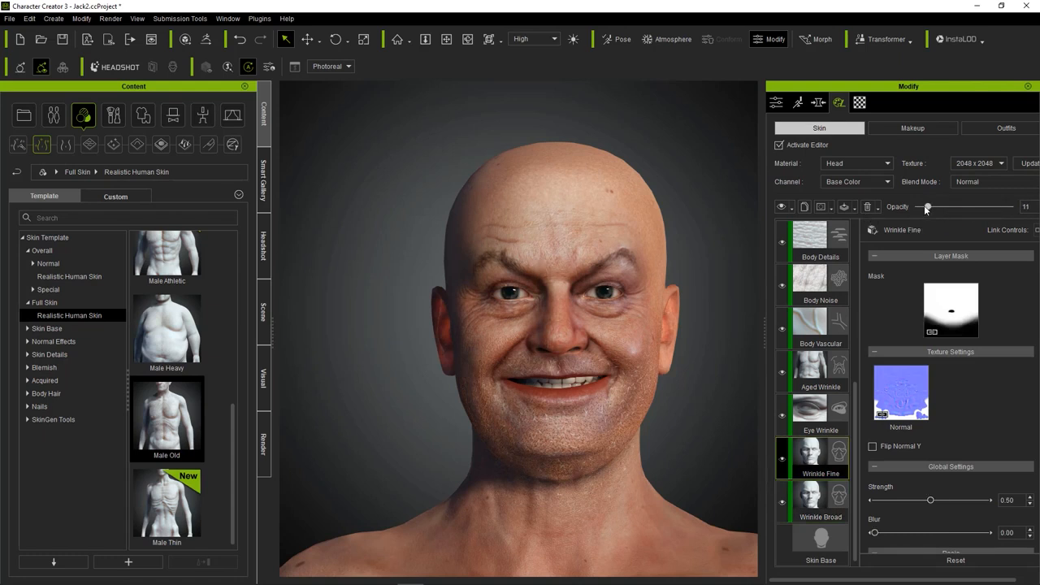
{"action": "left_click", "coordinate": [813, 413]}
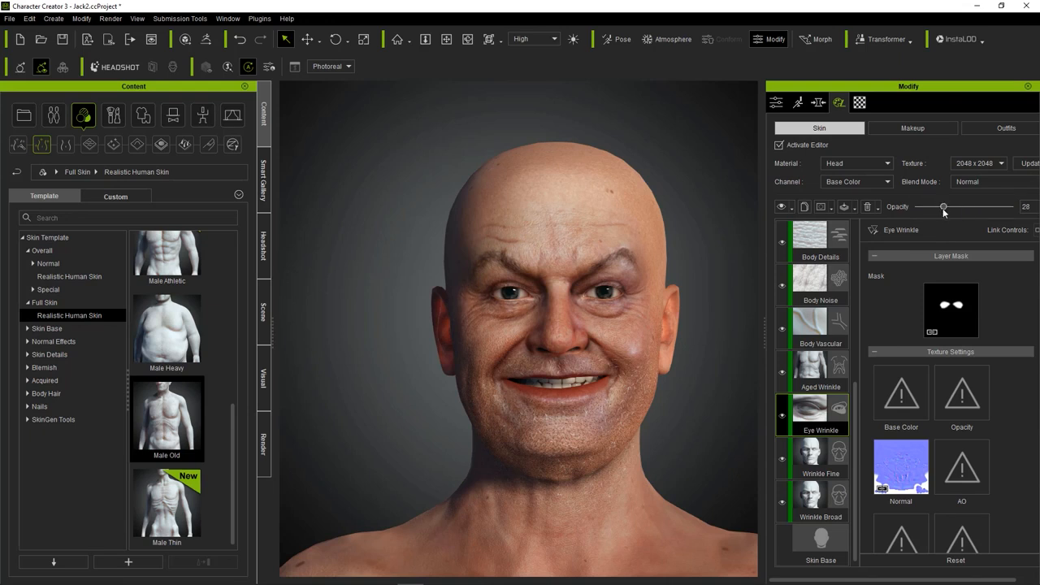
{"action": "left_click", "coordinate": [819, 457]}
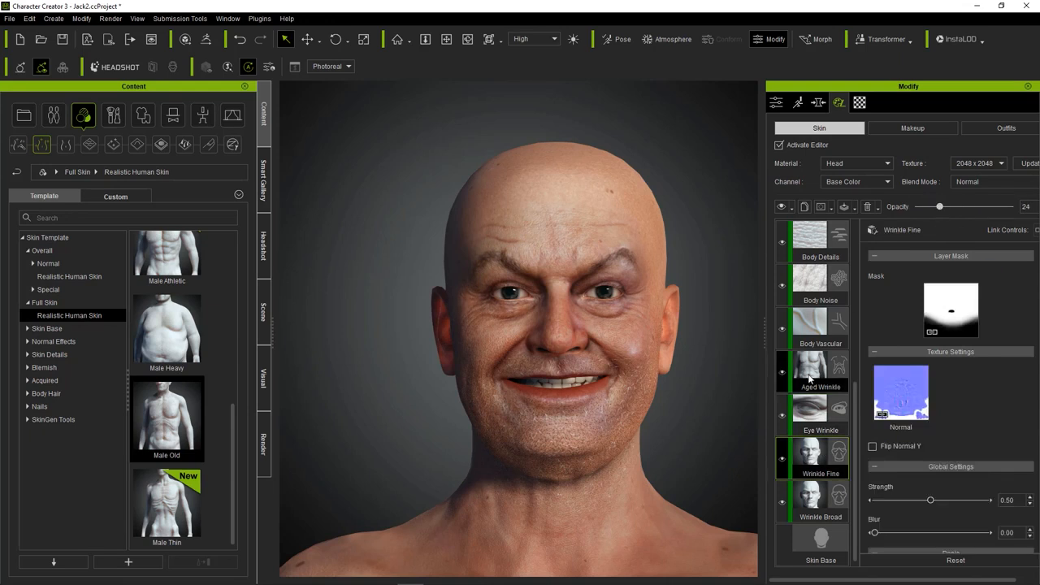
Delete the Beard layer from the skin layer stack.
{"action": "scroll", "coordinate": [809, 368], "scroll_direction": "up", "scroll_amount": 4}
{"action": "left_click", "coordinate": [799, 243]}
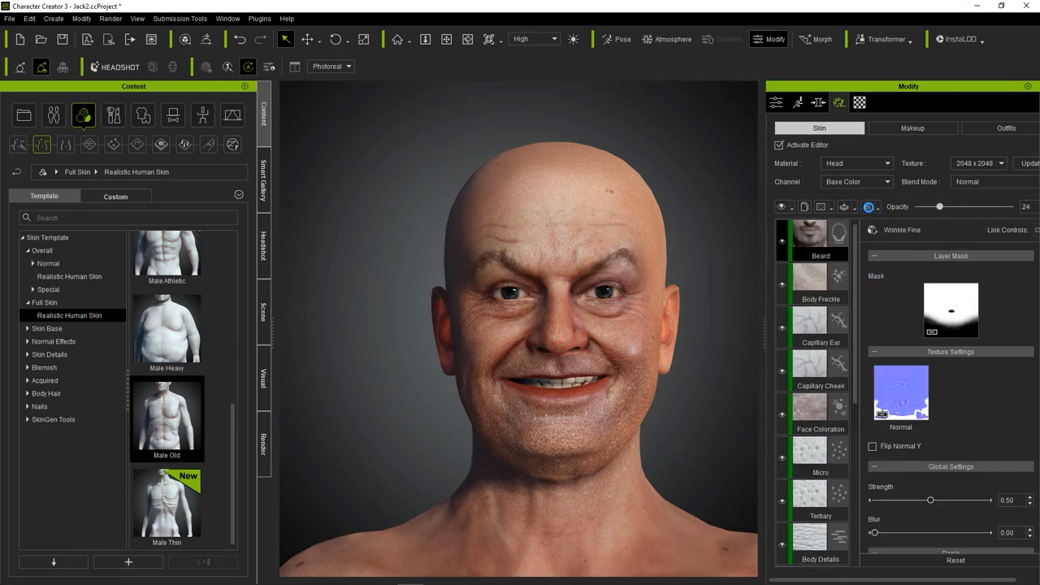
{"action": "left_click", "coordinate": [869, 207]}
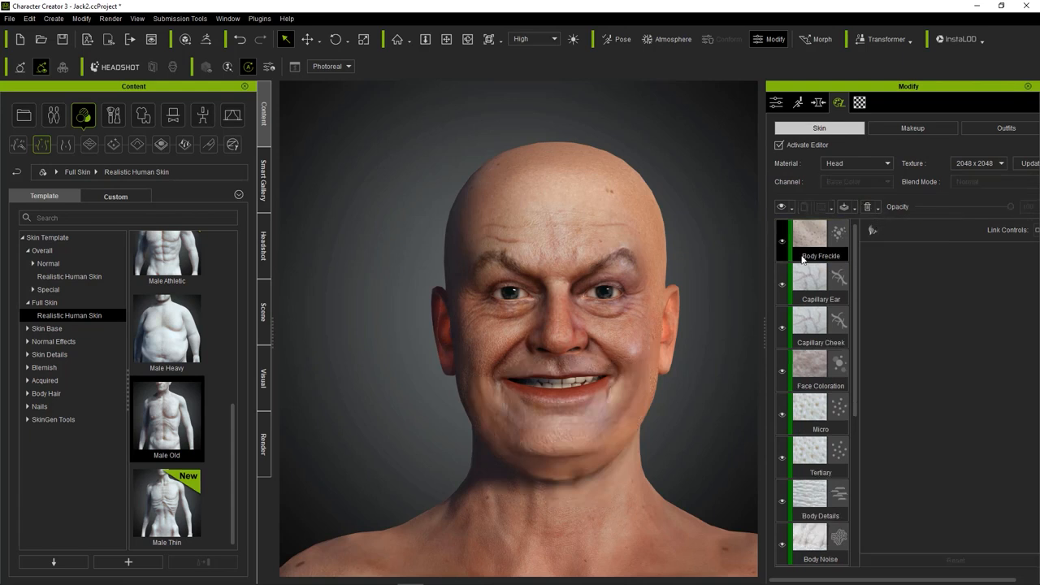
Set the Capillary Cheek layer's opacity to 80 and the Face Coloration layer's opacity to 31.
{"action": "left_click", "coordinate": [824, 323]}
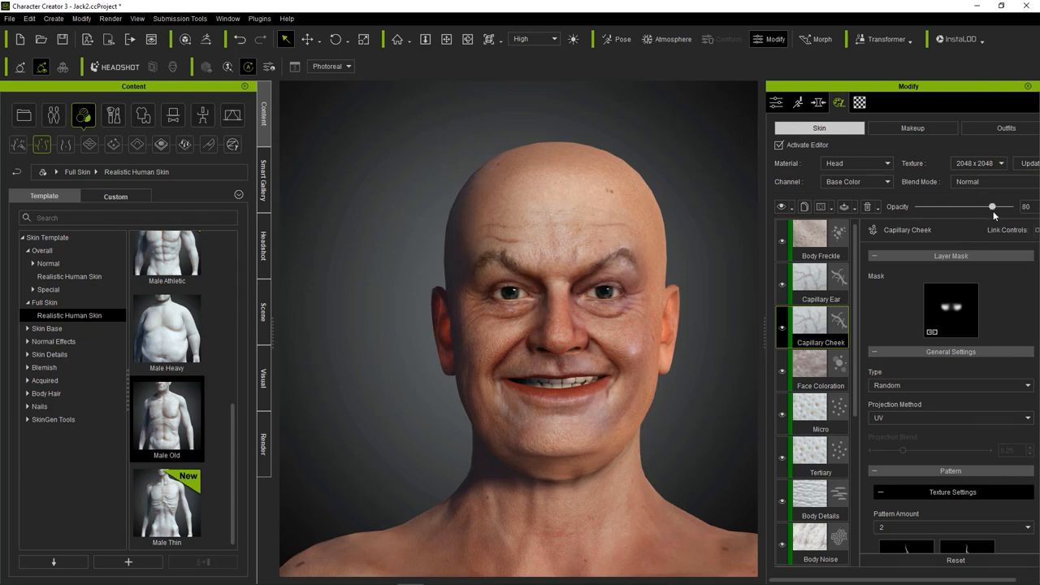
{"action": "left_click", "coordinate": [817, 370]}
{"action": "left_click_drag", "start_coordinate": [951, 207], "coordinate": [942, 206]}
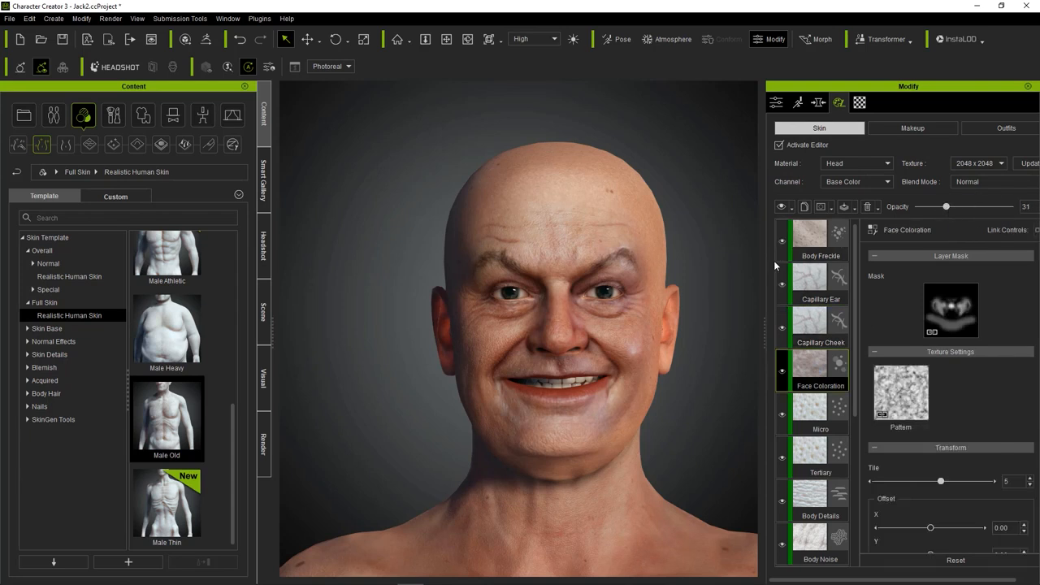
Check the skin on the upper body and set the Face Coloration layer's opacity to 40.
{"action": "left_click", "coordinate": [812, 499]}
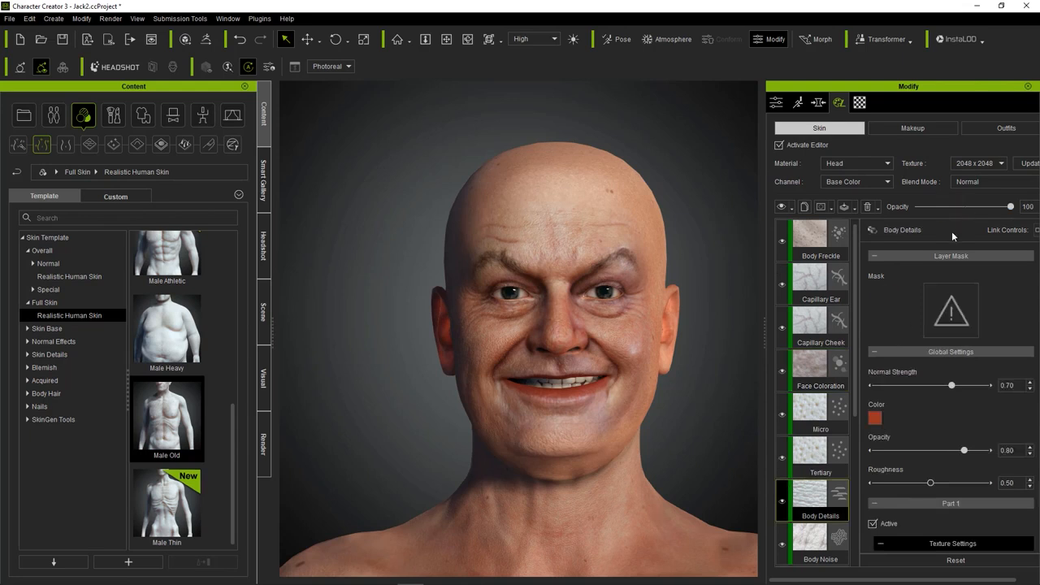
{"action": "scroll", "coordinate": [819, 432], "scroll_direction": "down", "scroll_amount": 5}
{"action": "scroll", "coordinate": [631, 317], "scroll_direction": "down", "scroll_amount": 5}
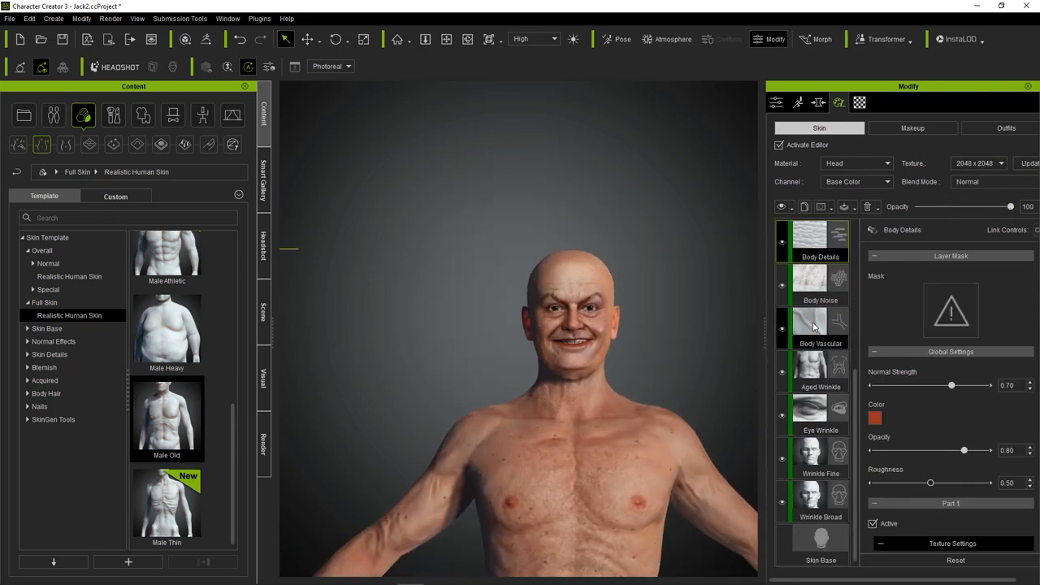
{"action": "scroll", "coordinate": [811, 376], "scroll_direction": "up", "scroll_amount": 3}
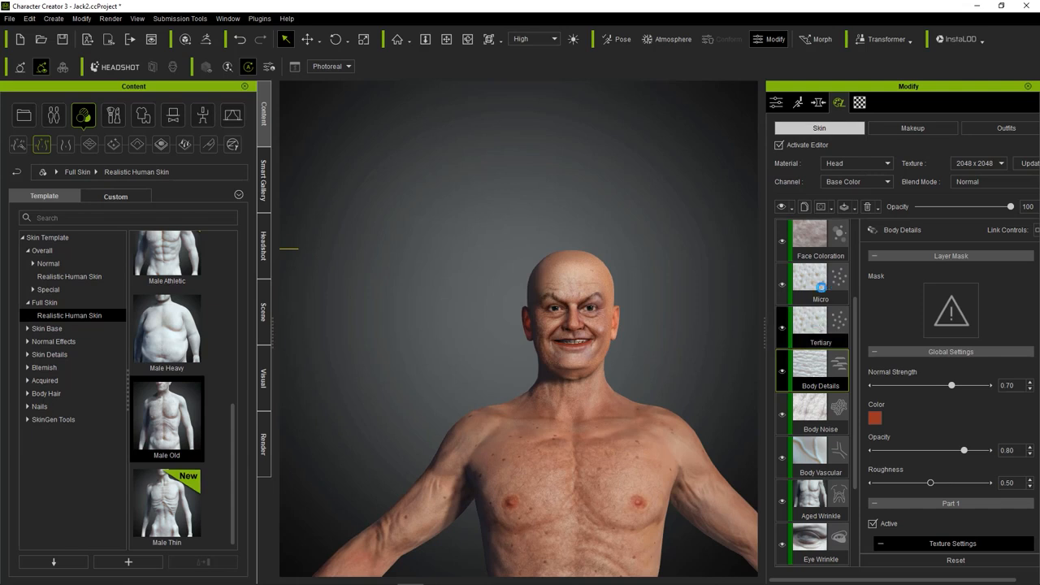
{"action": "left_click", "coordinate": [821, 285]}
{"action": "left_click", "coordinate": [821, 242]}
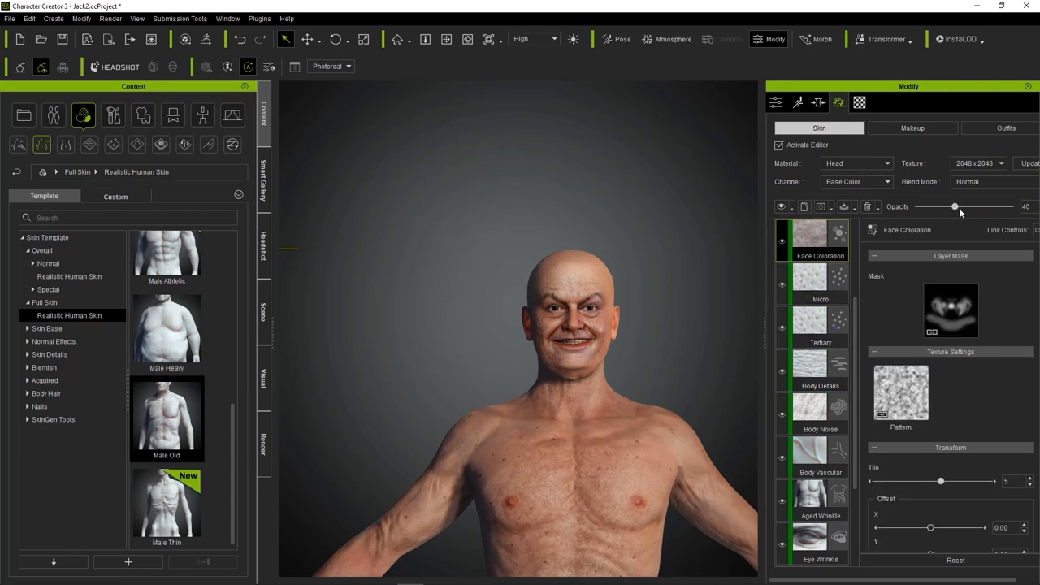
Set the Tertiary layer's opacity to 50 while viewing the face up close.
{"action": "left_click", "coordinate": [821, 325]}
{"action": "left_click_drag", "start_coordinate": [993, 208], "coordinate": [956, 209]}
{"action": "scroll", "coordinate": [634, 292], "scroll_direction": "up", "scroll_amount": 5}
{"action": "middle_click_drag", "start_coordinate": [645, 305], "coordinate": [697, 283]}
{"action": "scroll", "coordinate": [697, 283], "scroll_direction": "up", "scroll_amount": 1}
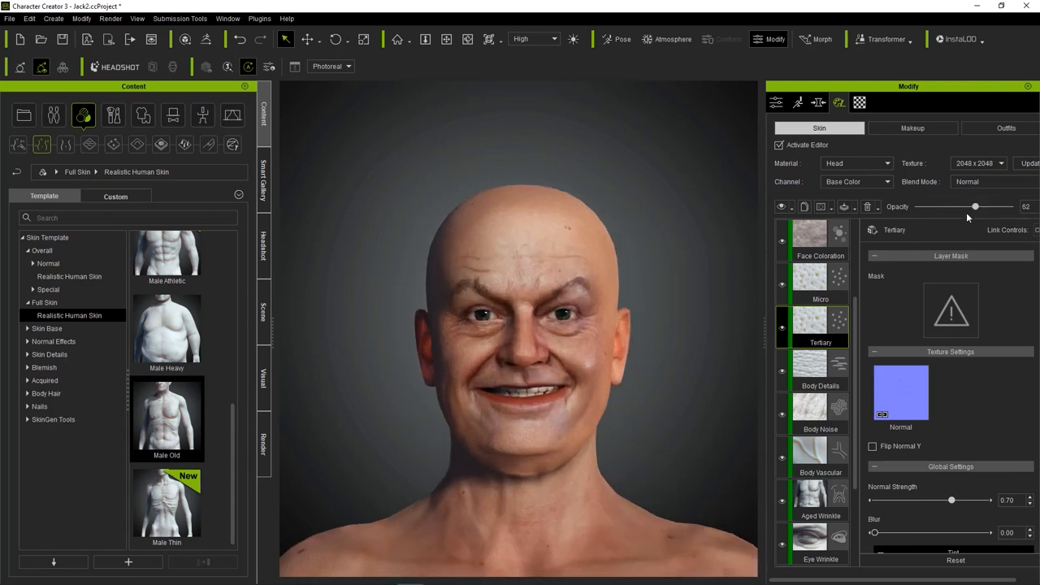
{"action": "left_click", "coordinate": [817, 374]}
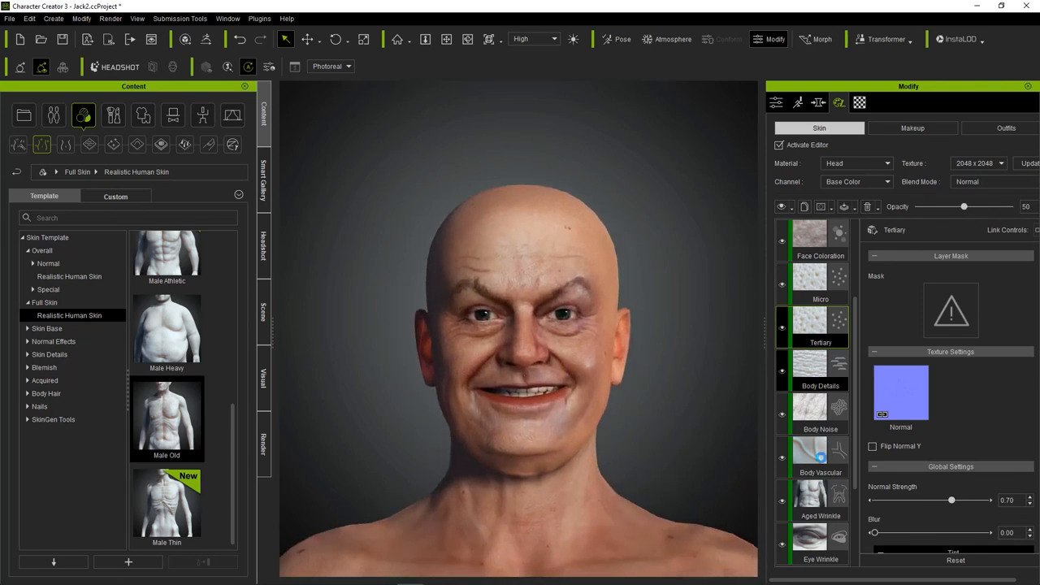
Set the Body Noise layer's opacity to 46.
{"action": "scroll", "coordinate": [813, 378], "scroll_direction": "down", "scroll_amount": 2}
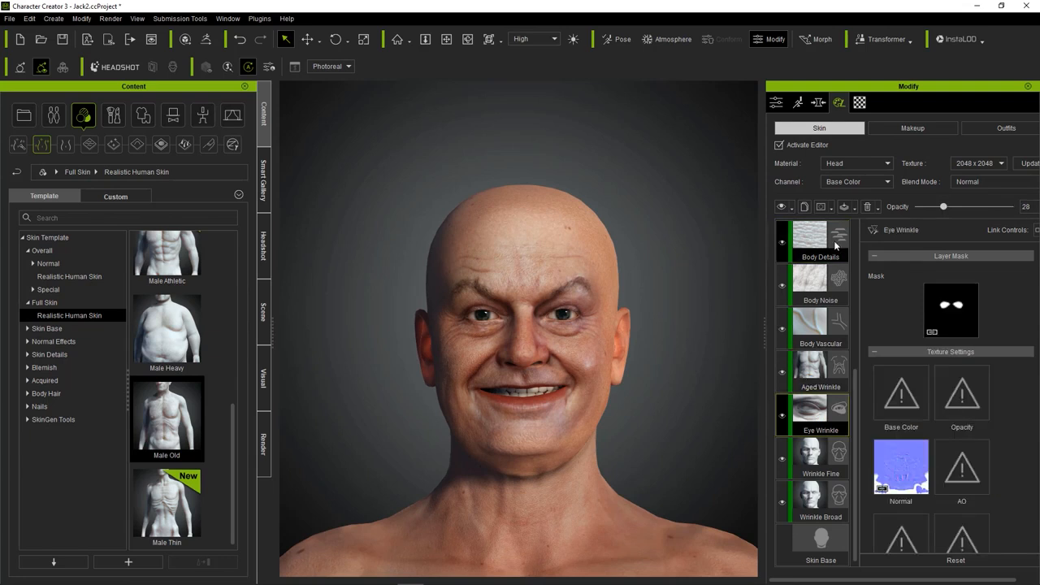
{"action": "left_click", "coordinate": [837, 162]}
{"action": "left_click", "coordinate": [817, 281]}
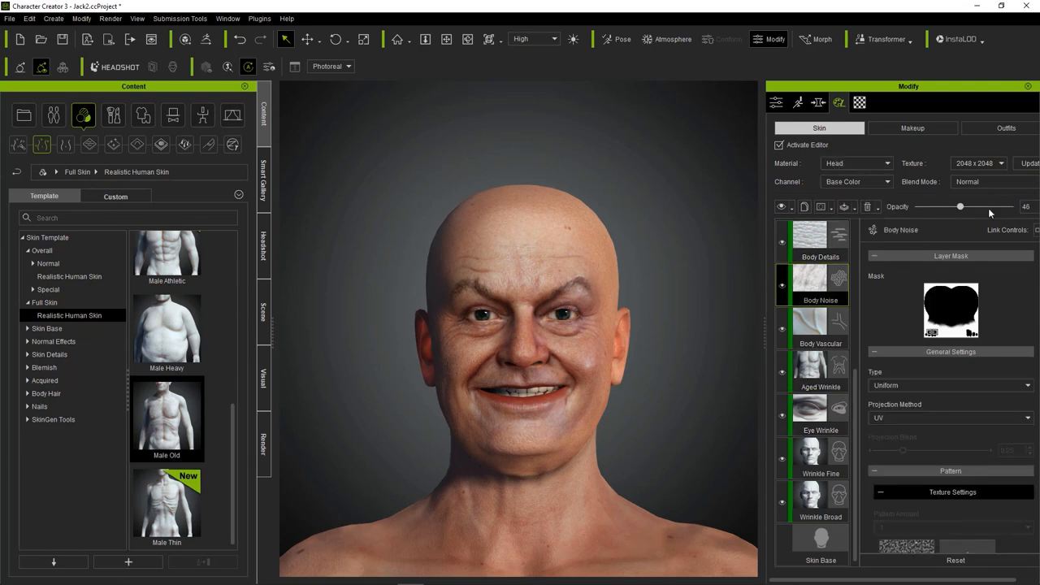
Reduce the Body Freckle layer's opacity to 40 and check the effect on the upper body.
{"action": "scroll", "coordinate": [821, 268], "scroll_direction": "up", "scroll_amount": 3}
{"action": "left_click", "coordinate": [812, 239]}
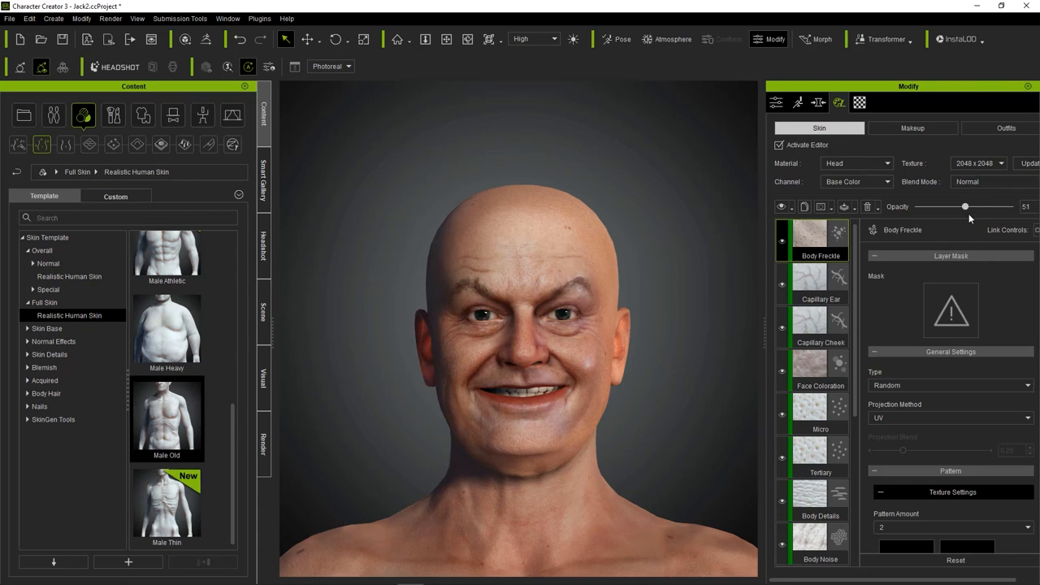
{"action": "scroll", "coordinate": [481, 396], "scroll_direction": "down", "scroll_amount": 5}
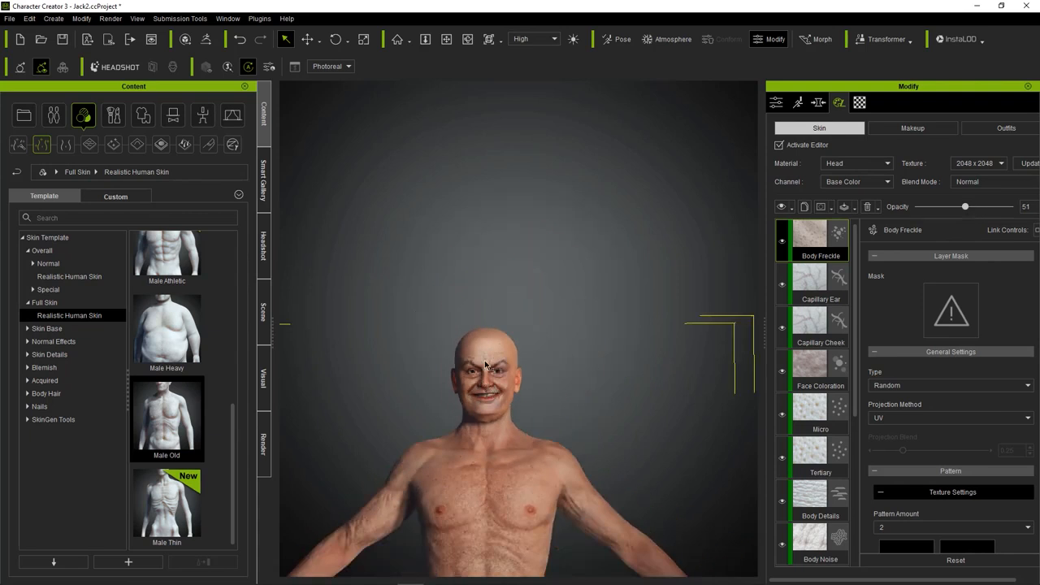
{"action": "scroll", "coordinate": [484, 371], "scroll_direction": "up", "scroll_amount": 5}
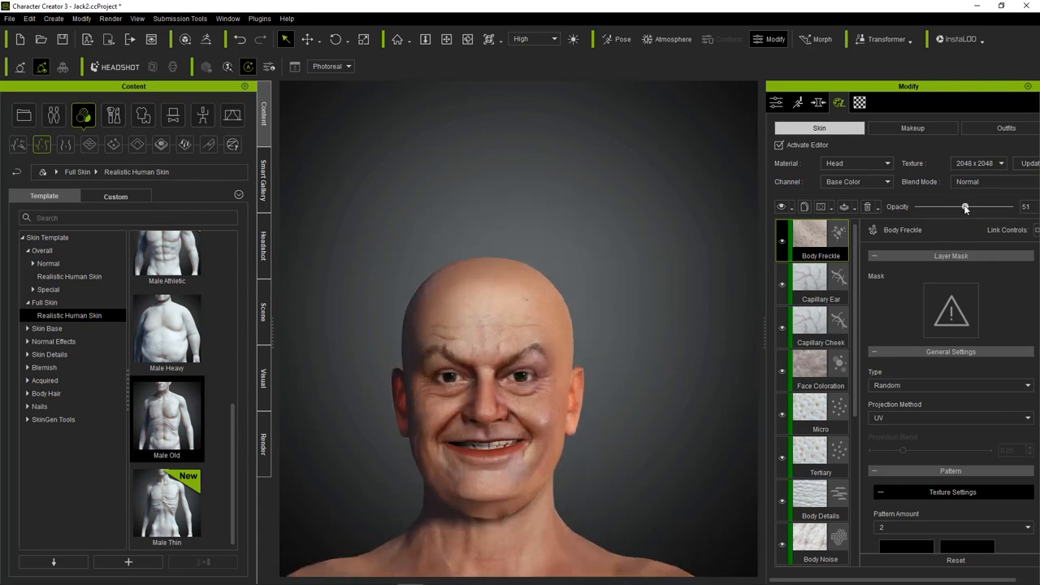
{"action": "left_click_drag", "start_coordinate": [966, 208], "coordinate": [955, 208]}
{"action": "scroll", "coordinate": [528, 298], "scroll_direction": "down", "scroll_amount": 3}
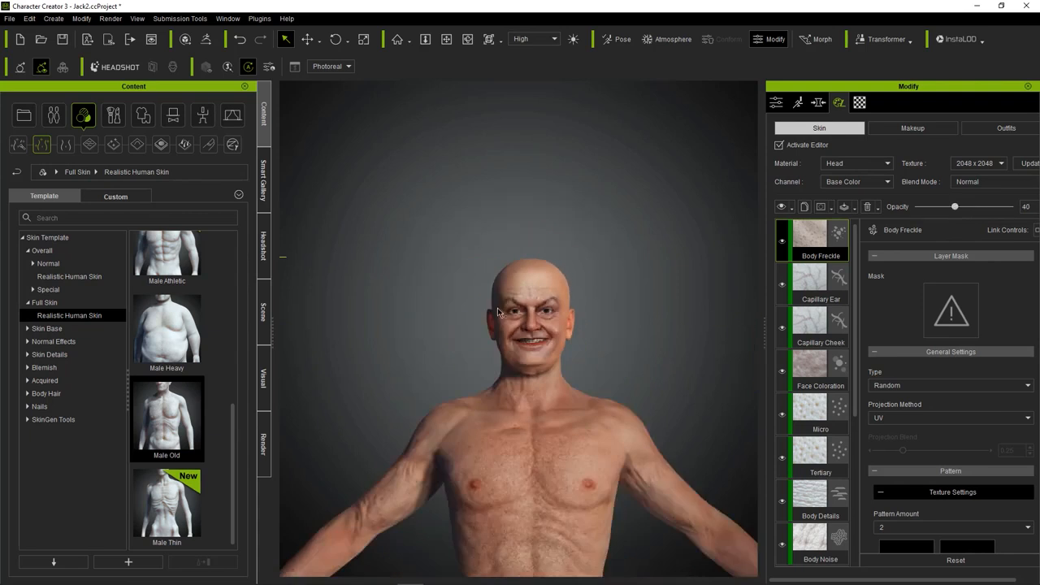
Switch the skin editor to makeup layers and browse the eyebrow makeup templates.
{"action": "scroll", "coordinate": [528, 297], "scroll_direction": "up", "scroll_amount": 5}
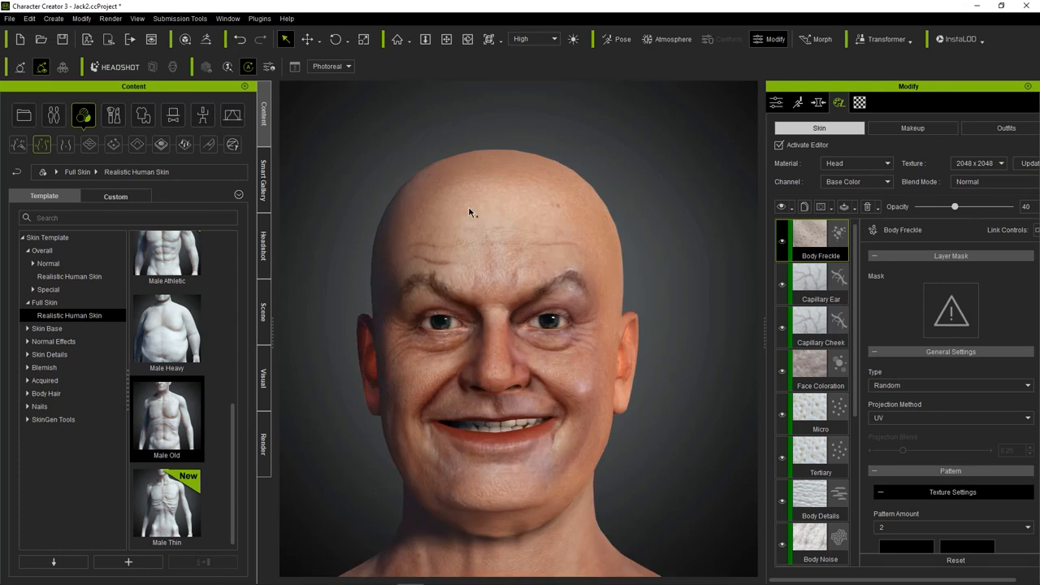
{"action": "left_click", "coordinate": [926, 126]}
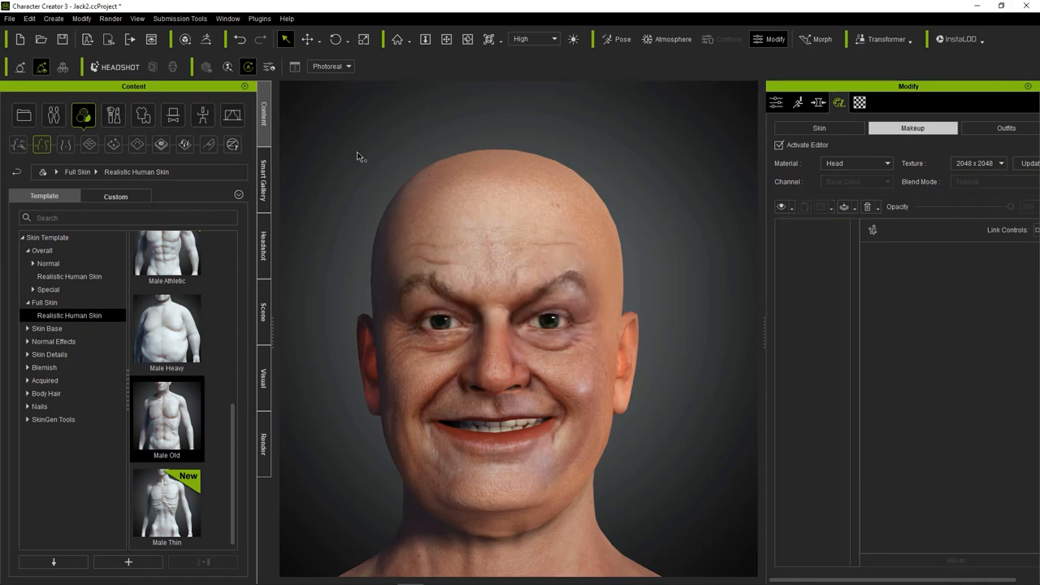
{"action": "left_click", "coordinate": [119, 118]}
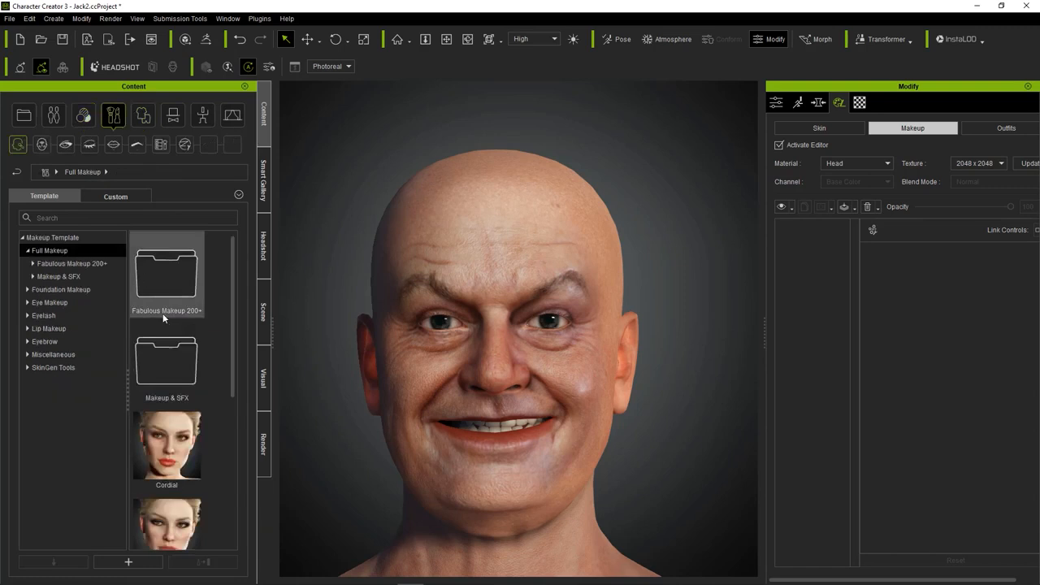
{"action": "scroll", "coordinate": [163, 317], "scroll_direction": "down", "scroll_amount": 5}
{"action": "scroll", "coordinate": [175, 329], "scroll_direction": "up", "scroll_amount": 5}
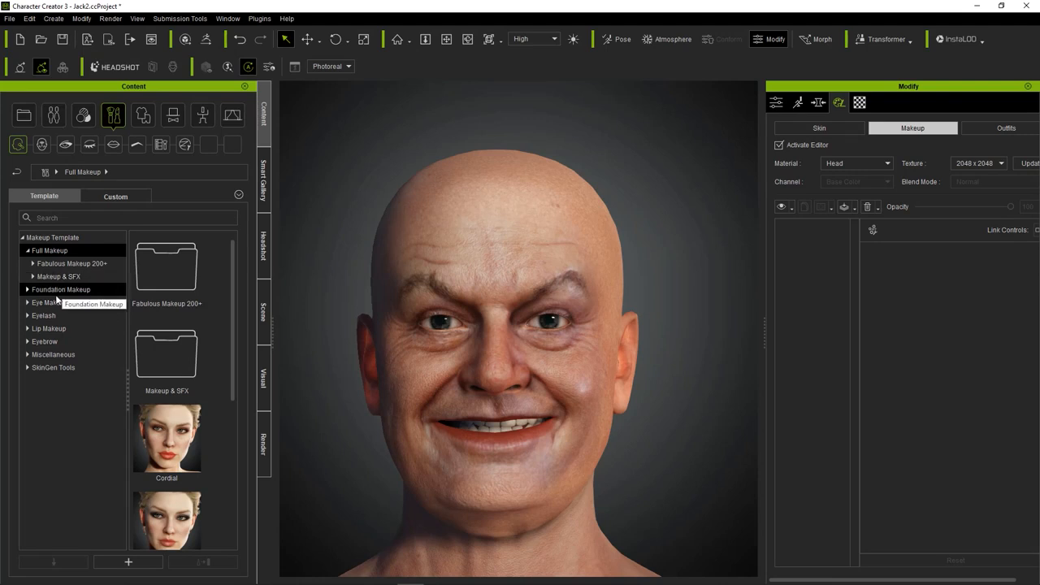
{"action": "left_click", "coordinate": [50, 345]}
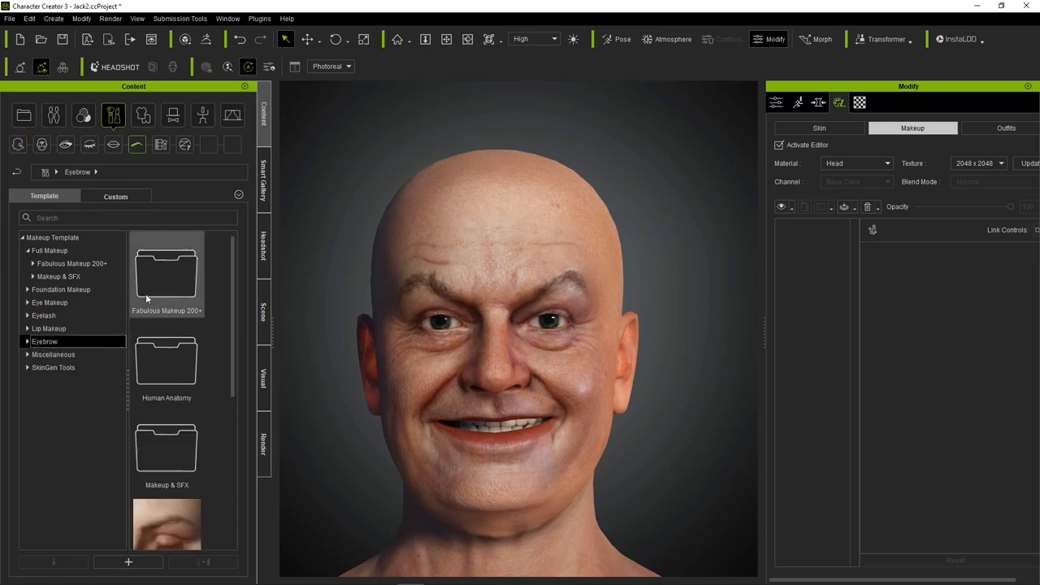
{"action": "scroll", "coordinate": [146, 293], "scroll_direction": "down", "scroll_amount": 3}
{"action": "scroll", "coordinate": [182, 323], "scroll_direction": "up", "scroll_amount": 3}
{"action": "scroll", "coordinate": [182, 323], "scroll_direction": "down", "scroll_amount": 4}
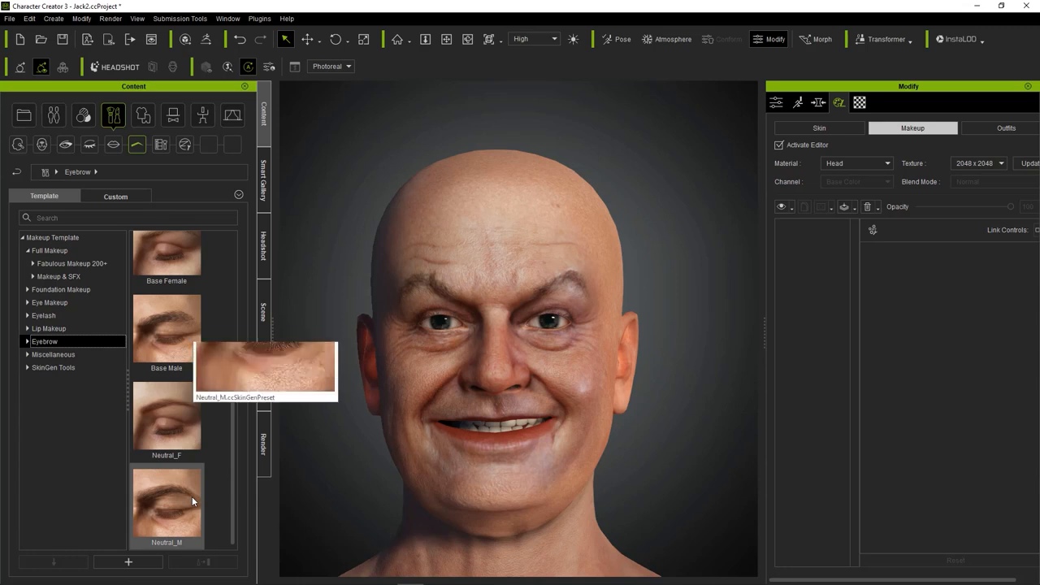
{"action": "scroll", "coordinate": [200, 330], "scroll_direction": "up", "scroll_amount": 5}
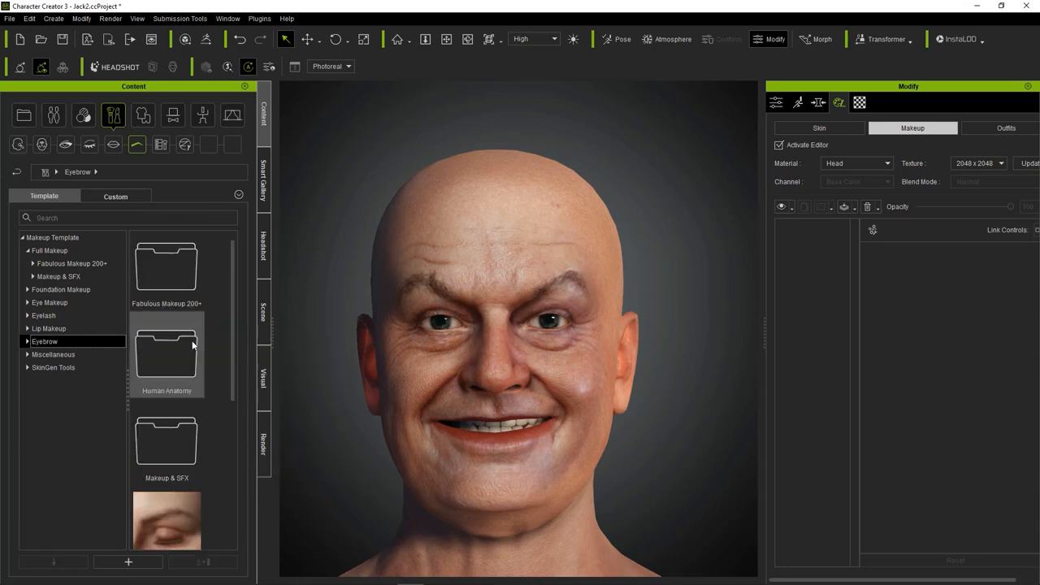
{"action": "scroll", "coordinate": [193, 337], "scroll_direction": "down", "scroll_amount": 5}
{"action": "scroll", "coordinate": [195, 366], "scroll_direction": "up", "scroll_amount": 4}
Apply the Male Heavy eyebrow preset from the Human Anatomy templates.
{"action": "double_click", "coordinate": [187, 368]}
{"action": "scroll", "coordinate": [199, 317], "scroll_direction": "down", "scroll_amount": 2}
{"action": "scroll", "coordinate": [191, 365], "scroll_direction": "down", "scroll_amount": 3}
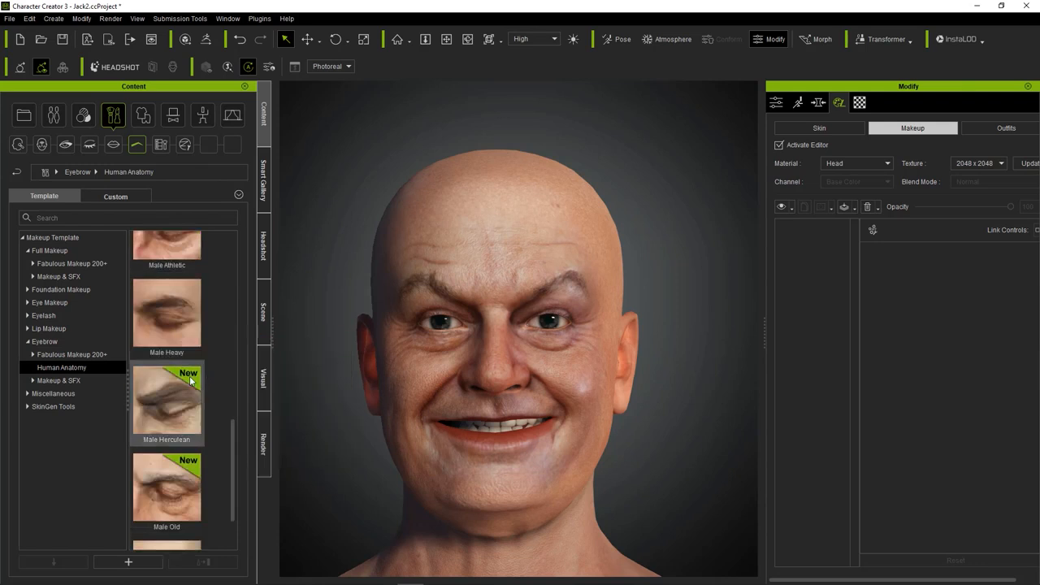
{"action": "scroll", "coordinate": [189, 373], "scroll_direction": "down", "scroll_amount": 1}
{"action": "mouse_move", "coordinate": [194, 441]}
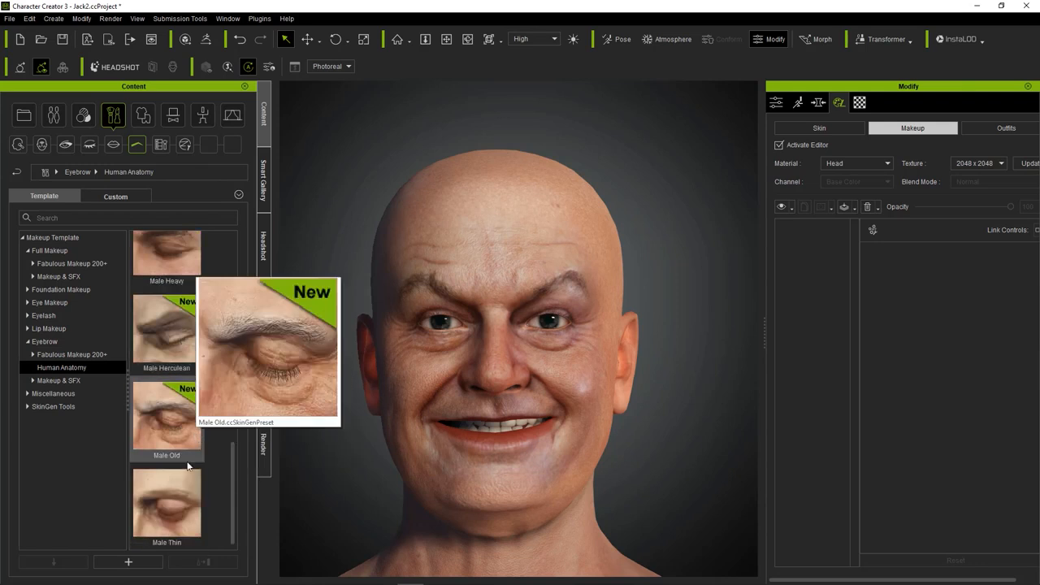
{"action": "scroll", "coordinate": [172, 510], "scroll_direction": "up", "scroll_amount": 3}
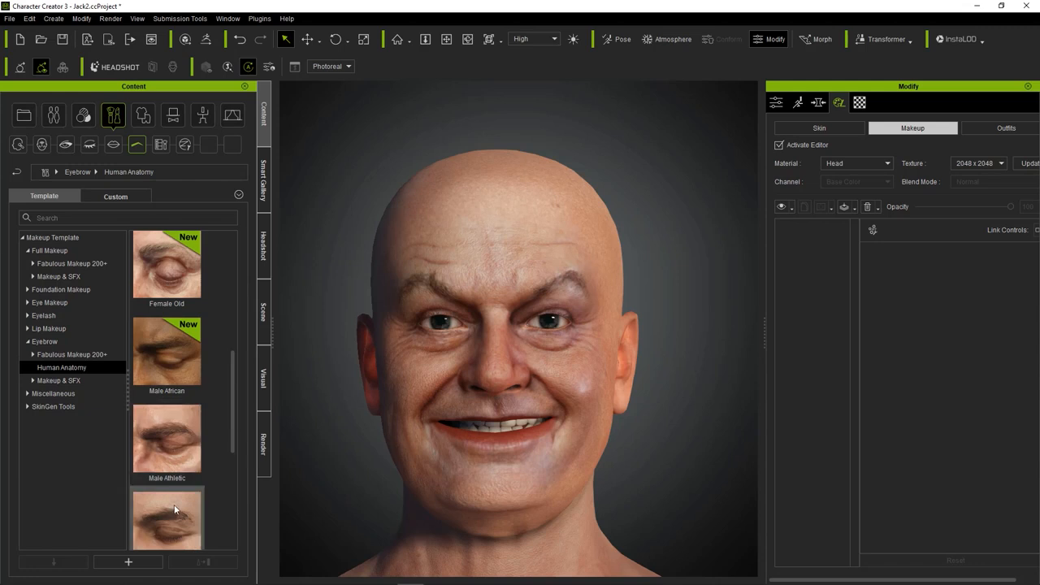
{"action": "scroll", "coordinate": [174, 510], "scroll_direction": "down", "scroll_amount": 3}
{"action": "double_click", "coordinate": [163, 258]}
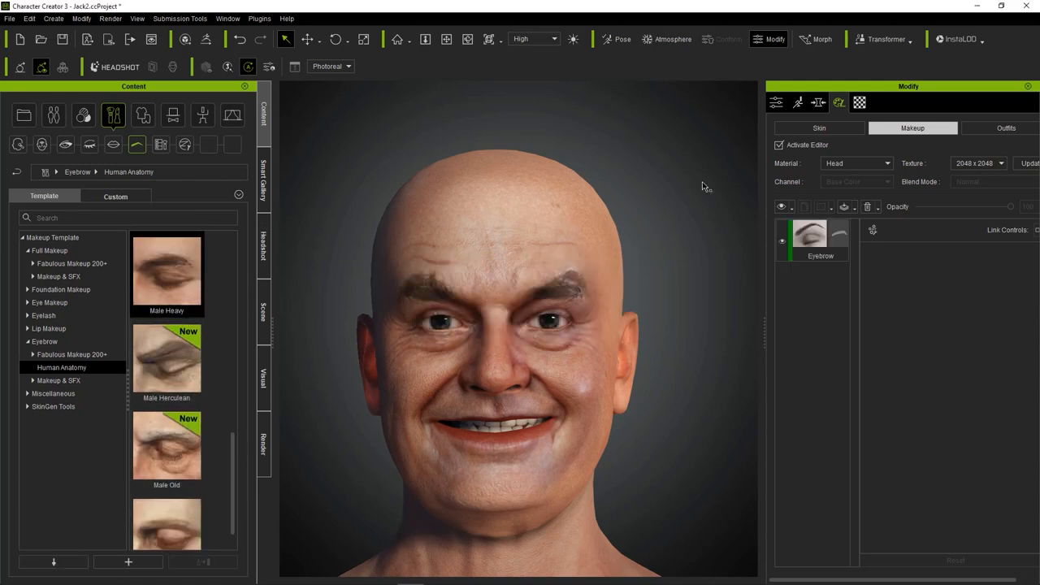
Reshape the left eyebrow with distortion values of 2.00 for Top Right, 0.29 for Bottom Right and 0.61 for Top Left.
{"action": "left_click", "coordinate": [812, 238]}
{"action": "scroll", "coordinate": [922, 326], "scroll_direction": "down", "scroll_amount": 10}
{"action": "scroll", "coordinate": [909, 372], "scroll_direction": "down", "scroll_amount": 8}
{"action": "left_click_drag", "start_coordinate": [932, 484], "coordinate": [981, 547]}
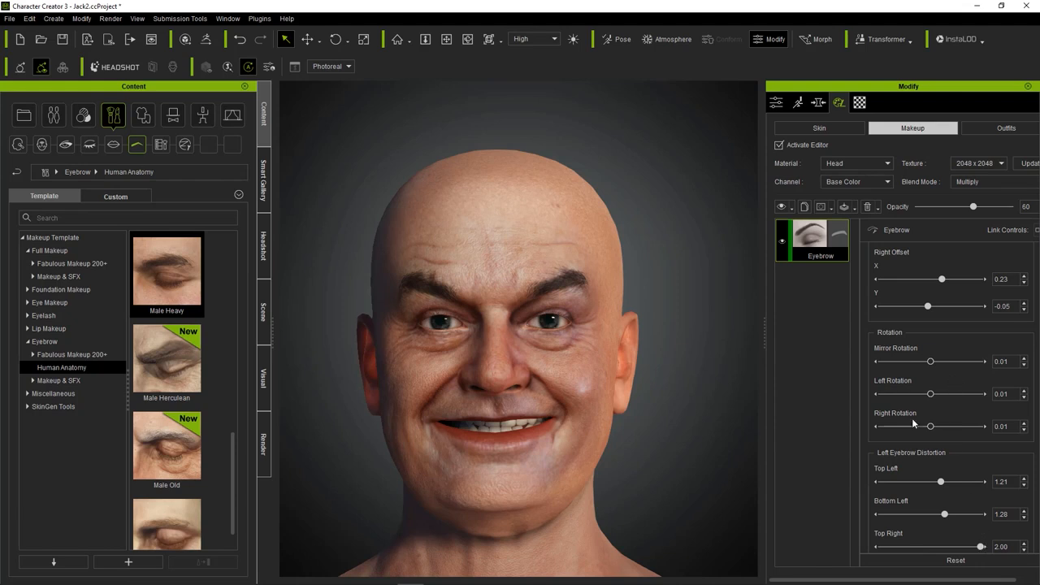
{"action": "scroll", "coordinate": [913, 423], "scroll_direction": "down", "scroll_amount": 3}
{"action": "left_click_drag", "start_coordinate": [930, 481], "coordinate": [894, 486]}
{"action": "left_click_drag", "start_coordinate": [934, 387], "coordinate": [911, 388]}
{"action": "scroll", "coordinate": [683, 367], "scroll_direction": "down", "scroll_amount": 3}
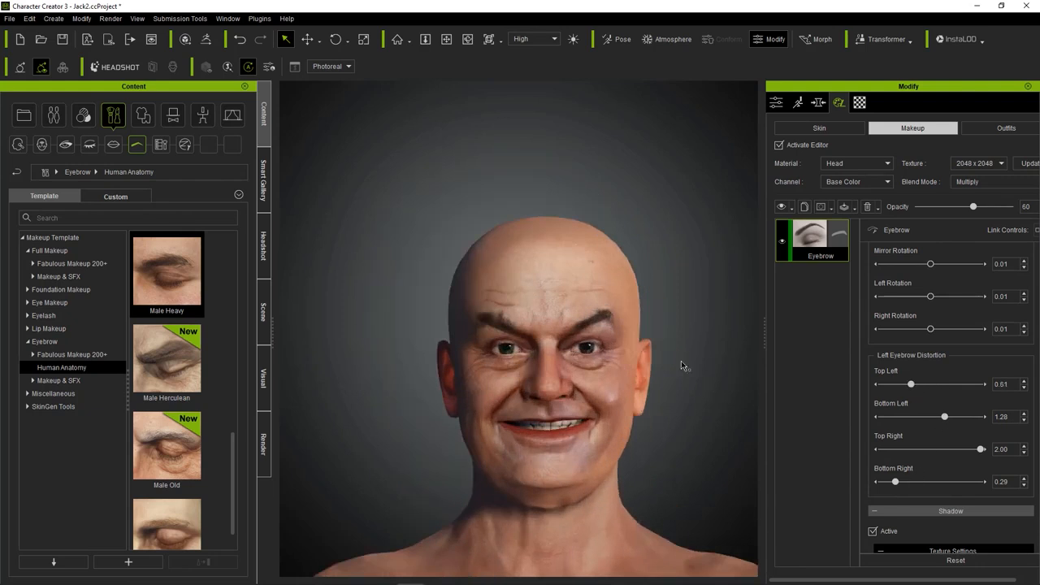
Set the Eyebrow makeup layer's opacity to 44 and check the brows on the face.
{"action": "scroll", "coordinate": [681, 332], "scroll_direction": "up", "scroll_amount": 3}
{"action": "left_click_drag", "start_coordinate": [974, 207], "coordinate": [953, 207]}
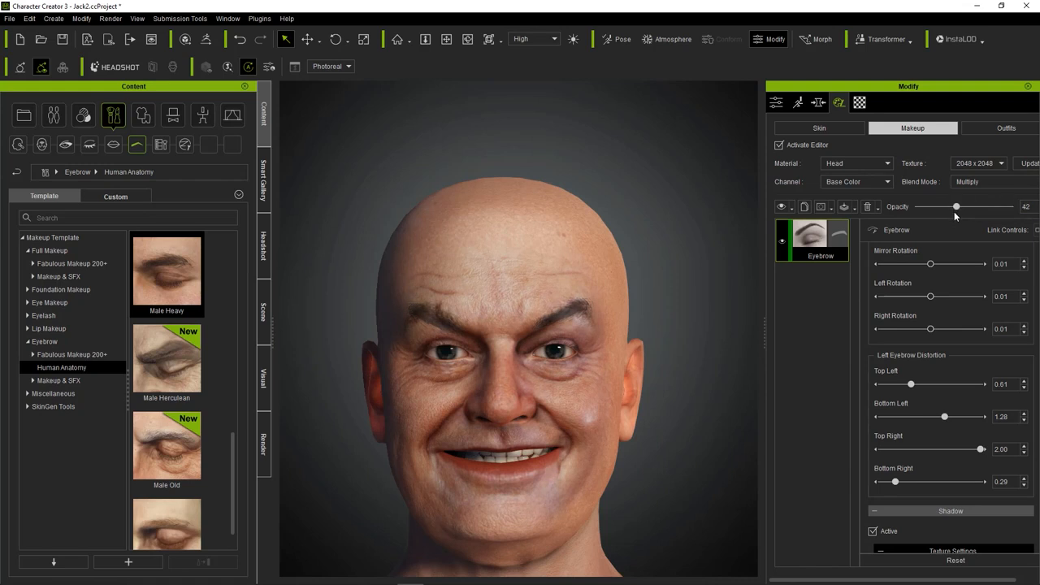
{"action": "scroll", "coordinate": [867, 286], "scroll_direction": "down", "scroll_amount": 10}
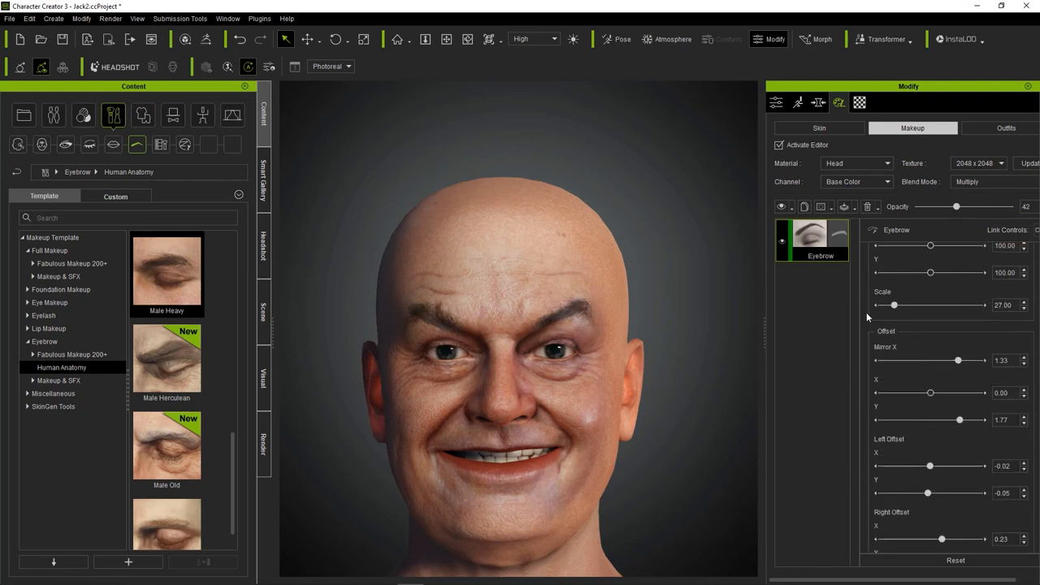
{"action": "scroll", "coordinate": [866, 312], "scroll_direction": "up", "scroll_amount": 5}
{"action": "scroll", "coordinate": [871, 317], "scroll_direction": "up", "scroll_amount": 8}
{"action": "left_click_drag", "start_coordinate": [885, 416], "coordinate": [935, 416]}
{"action": "scroll", "coordinate": [862, 365], "scroll_direction": "up", "scroll_amount": 6}
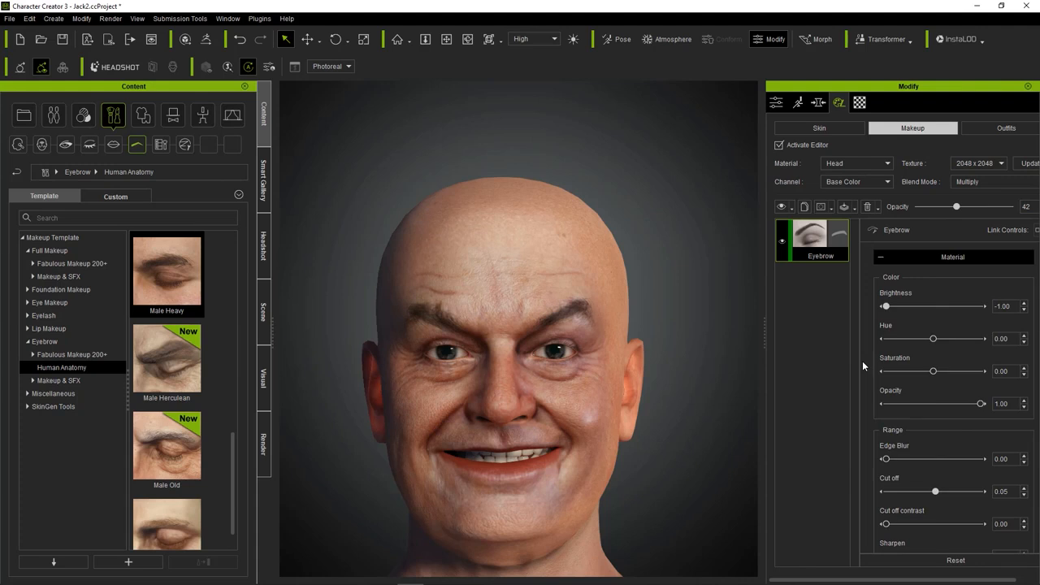
{"action": "mouse_move", "coordinate": [952, 208]}
{"action": "left_mouse_down"}
{"action": "mouse_move", "coordinate": [968, 207]}
{"action": "mouse_move", "coordinate": [956, 211]}
{"action": "left_mouse_up"}
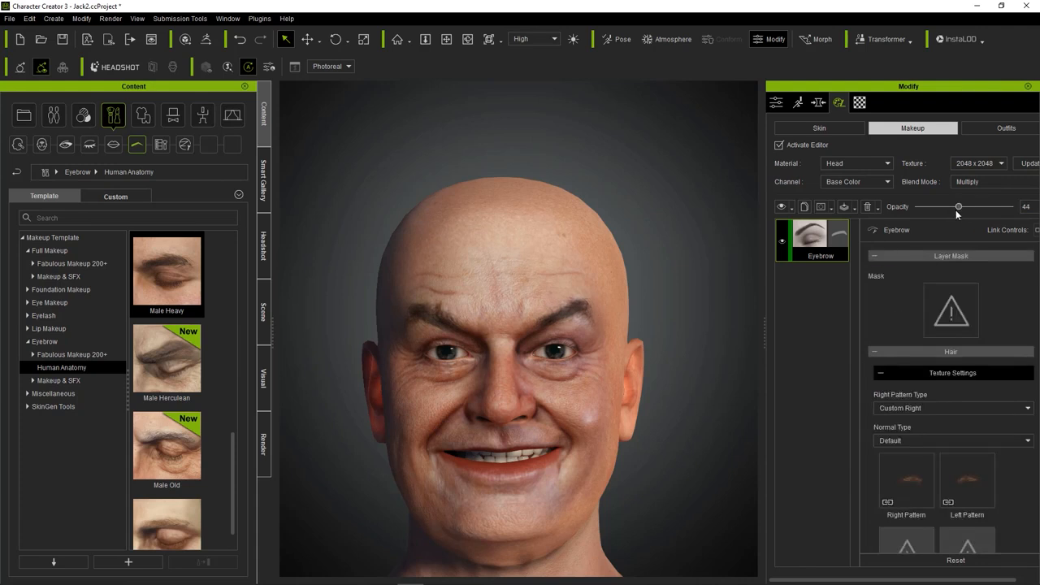
{"action": "middle_click_drag", "start_coordinate": [720, 200], "coordinate": [694, 163]}
{"action": "scroll", "coordinate": [689, 166], "scroll_direction": "up", "scroll_amount": 1}
{"action": "mouse_move", "coordinate": [687, 167]}
{"action": "right_mouse_down"}
{"action": "mouse_move", "coordinate": [408, 184]}
{"action": "mouse_move", "coordinate": [707, 166]}
{"action": "right_mouse_up"}
Add the Face Decal M1 preset from the Realistic Human Skin face decals to the avatar.
{"action": "left_click", "coordinate": [83, 115]}
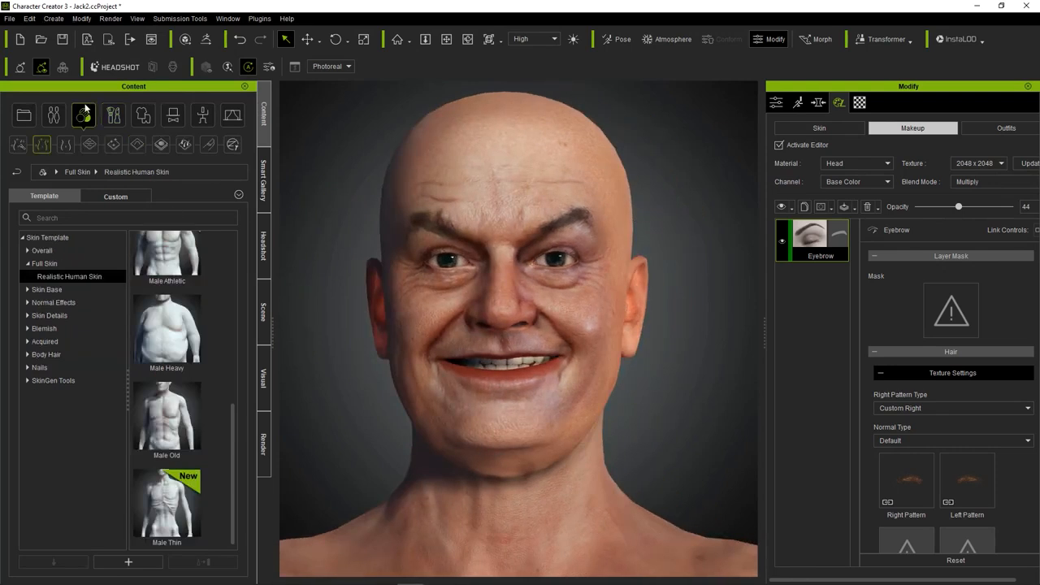
{"action": "left_click", "coordinate": [49, 316]}
{"action": "double_click", "coordinate": [166, 281]}
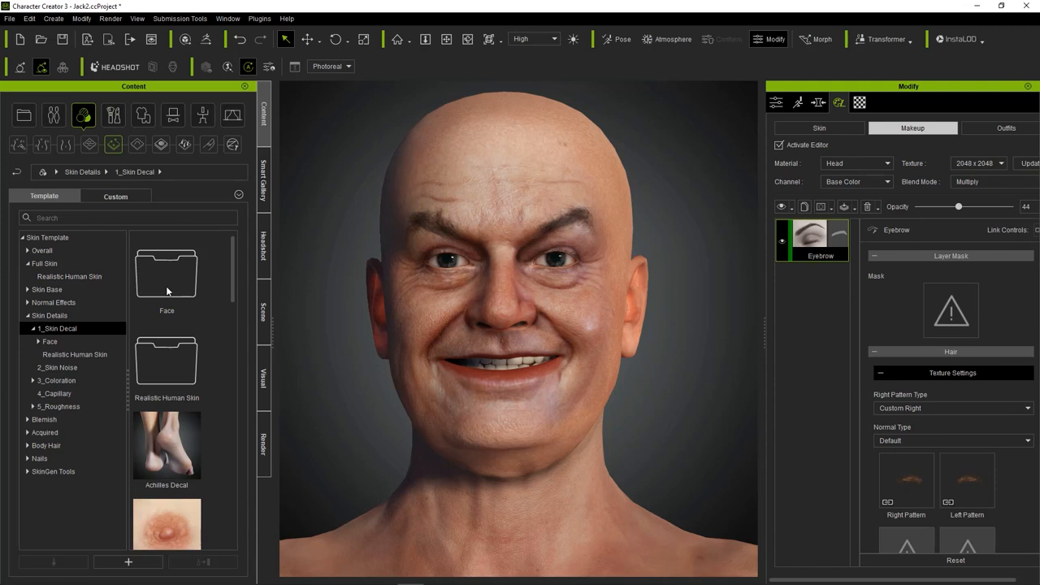
{"action": "double_click", "coordinate": [166, 291]}
{"action": "double_click", "coordinate": [166, 291]}
{"action": "scroll", "coordinate": [165, 308], "scroll_direction": "down", "scroll_amount": 1}
{"action": "double_click", "coordinate": [164, 337]}
{"action": "left_click", "coordinate": [439, 322]}
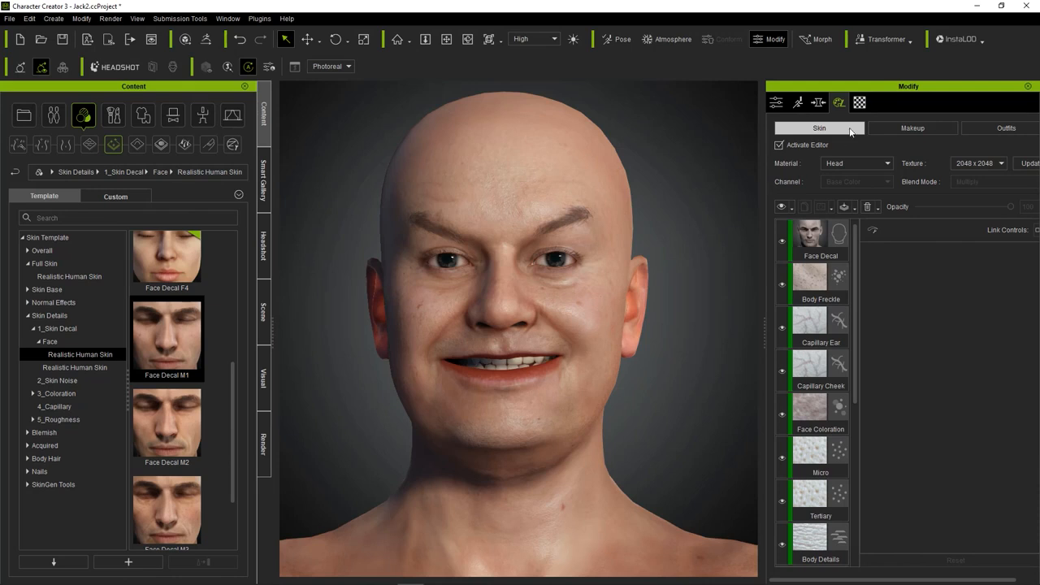
Move the Face Decal skin layer below Wrinkle Broad, directly above the Skin Base.
{"action": "left_click", "coordinate": [817, 236]}
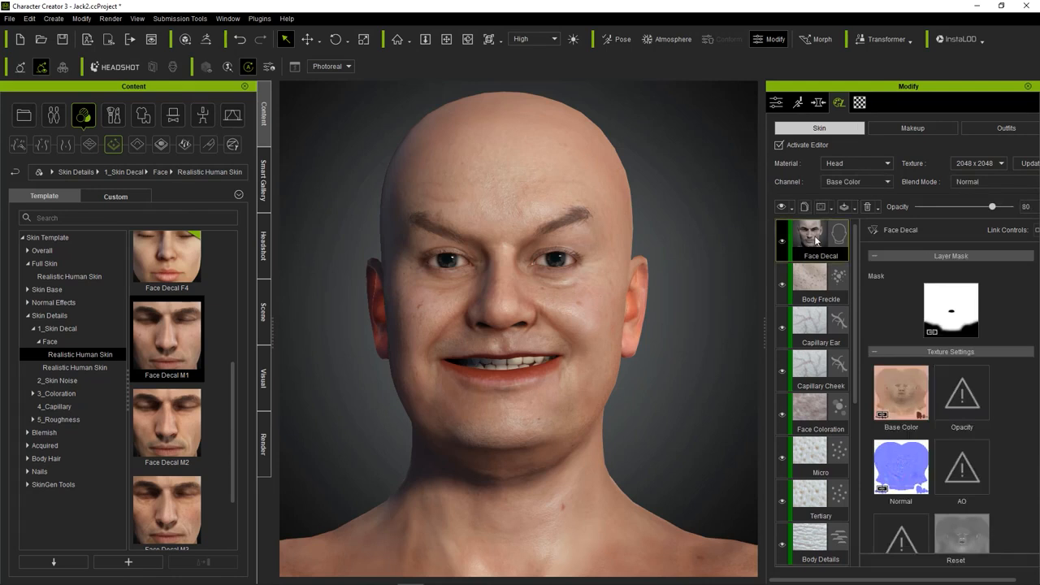
{"action": "left_click_drag", "start_coordinate": [815, 237], "coordinate": [817, 421]}
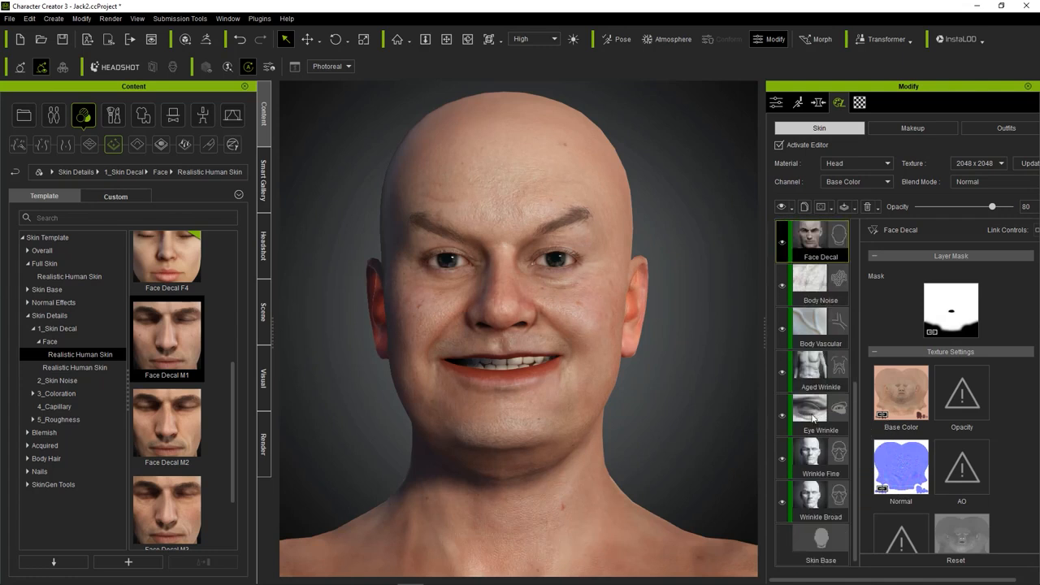
{"action": "left_click_drag", "start_coordinate": [817, 244], "coordinate": [849, 501]}
{"action": "scroll", "coordinate": [835, 474], "scroll_direction": "down", "scroll_amount": 1}
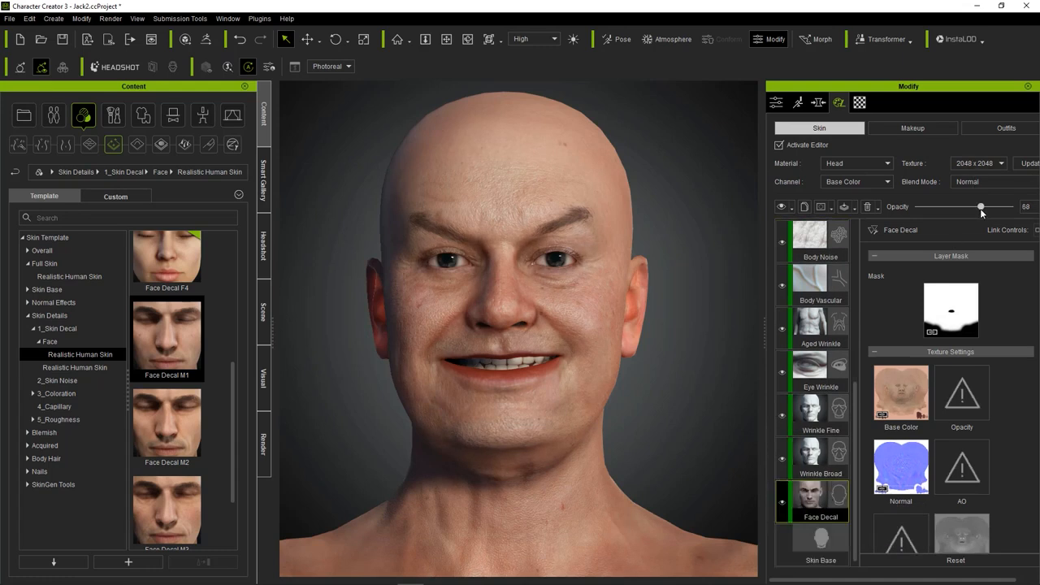
Reduce the Face Decal layer's opacity to 16 while checking the skin on the face.
{"action": "left_click_drag", "start_coordinate": [964, 210], "coordinate": [946, 211]}
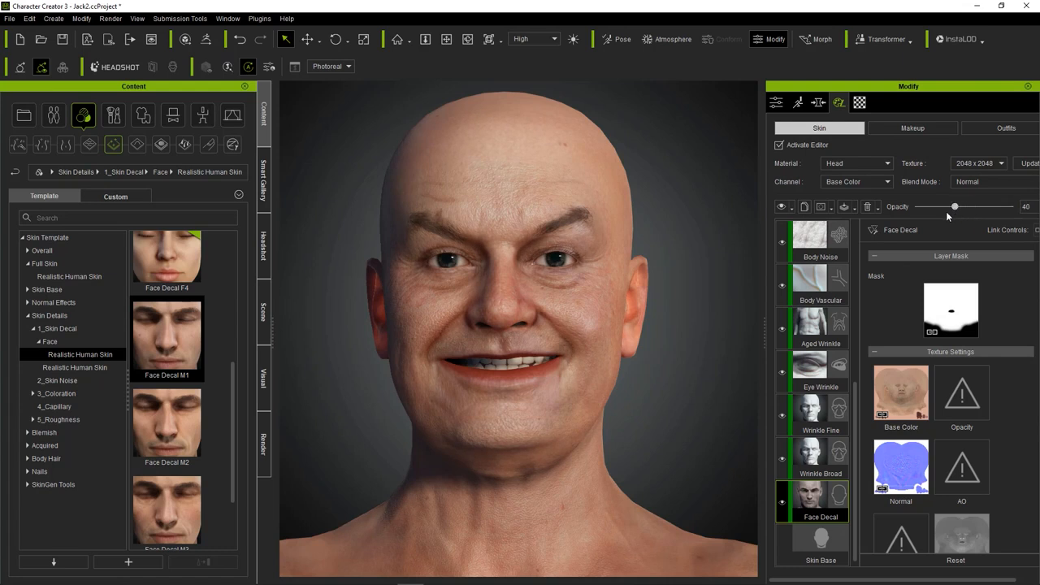
{"action": "mouse_move", "coordinate": [944, 212]}
{"action": "left_mouse_down"}
{"action": "mouse_move", "coordinate": [930, 210]}
{"action": "mouse_move", "coordinate": [954, 224]}
{"action": "mouse_move", "coordinate": [927, 220]}
{"action": "mouse_move", "coordinate": [943, 224]}
{"action": "left_mouse_up"}
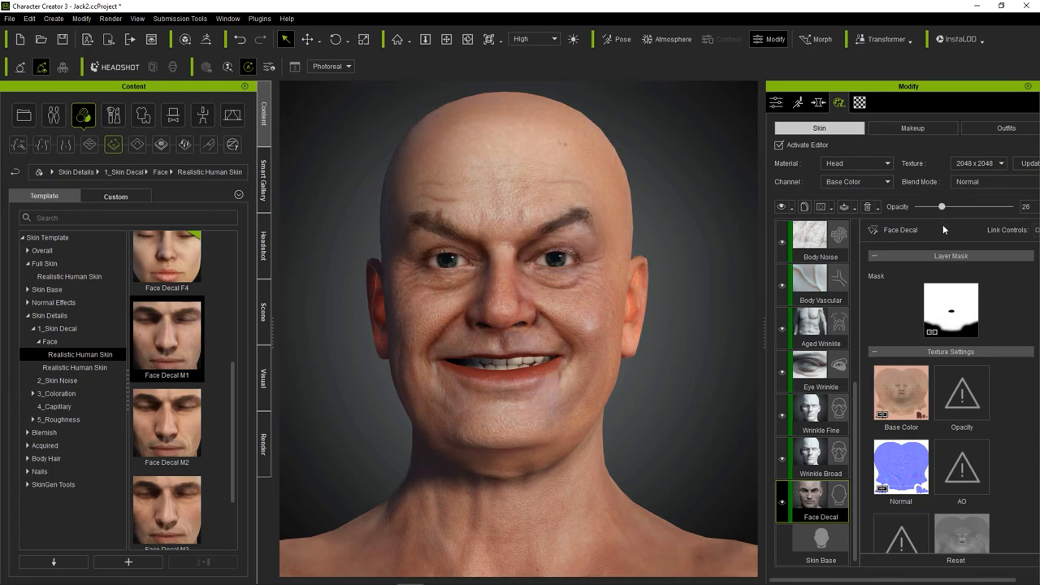
{"action": "scroll", "coordinate": [601, 256], "scroll_direction": "down", "scroll_amount": 4}
{"action": "scroll", "coordinate": [590, 258], "scroll_direction": "up", "scroll_amount": 1}
{"action": "right_click_drag", "start_coordinate": [466, 254], "coordinate": [650, 329]}
{"action": "scroll", "coordinate": [651, 329], "scroll_direction": "up", "scroll_amount": 2}
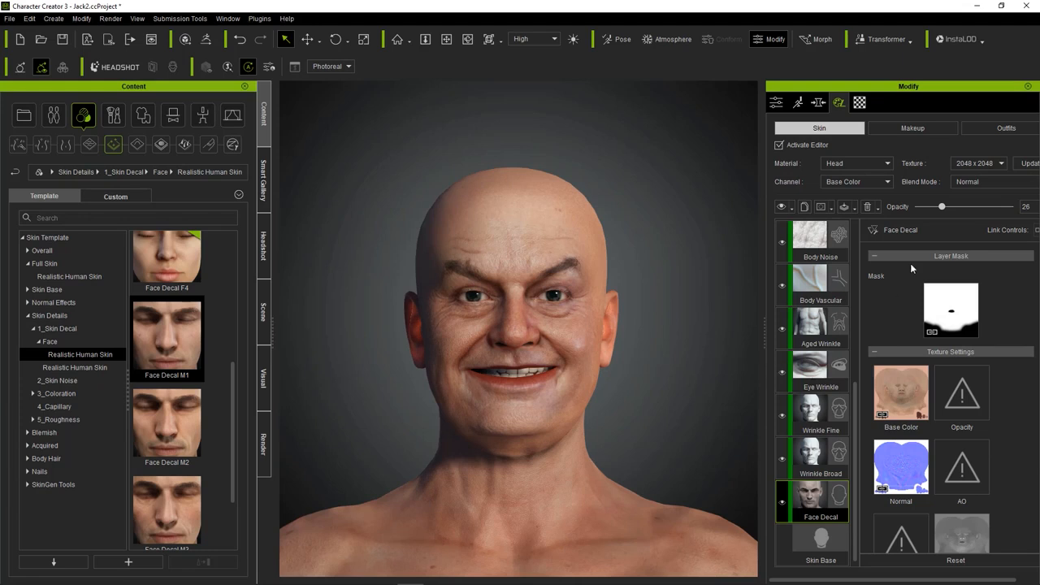
{"action": "mouse_move", "coordinate": [944, 212]}
{"action": "left_mouse_down"}
{"action": "mouse_move", "coordinate": [921, 214]}
{"action": "mouse_move", "coordinate": [949, 224]}
{"action": "mouse_move", "coordinate": [933, 222]}
{"action": "left_mouse_up"}
{"action": "middle_click_drag", "start_coordinate": [657, 286], "coordinate": [678, 247]}
{"action": "scroll", "coordinate": [668, 266], "scroll_direction": "up", "scroll_amount": 2}
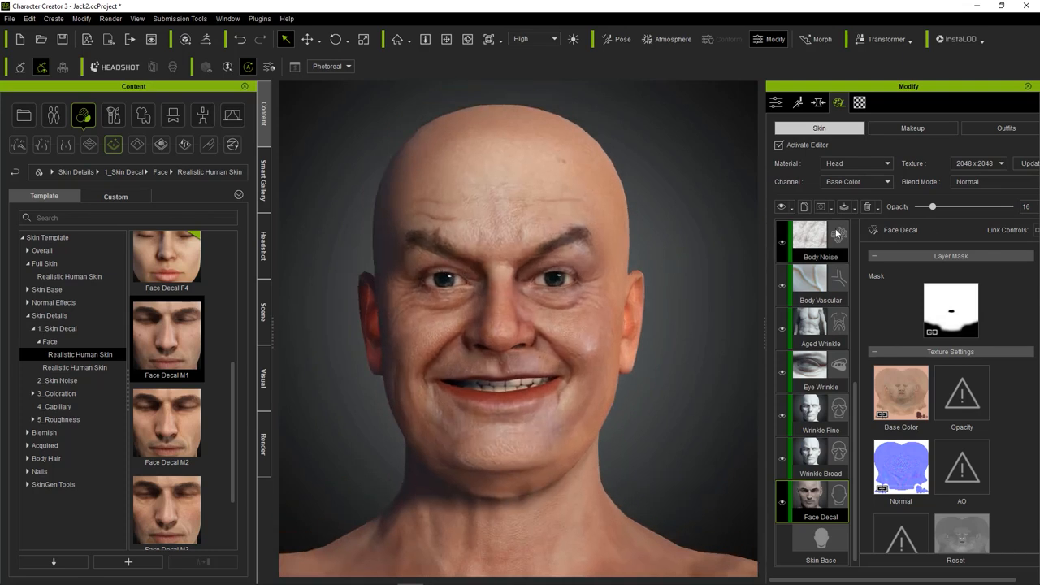
Set the Face Decal's base color opacity to 0.43 and brightness to -0.33, checking the head and upper body.
{"action": "scroll", "coordinate": [909, 374], "scroll_direction": "down", "scroll_amount": 5}
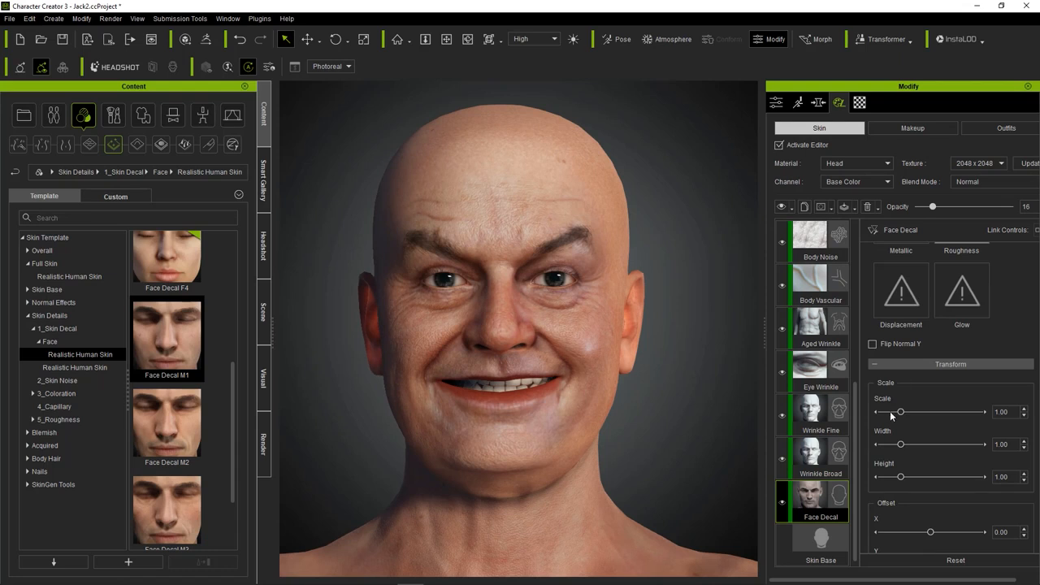
{"action": "scroll", "coordinate": [898, 415], "scroll_direction": "down", "scroll_amount": 6}
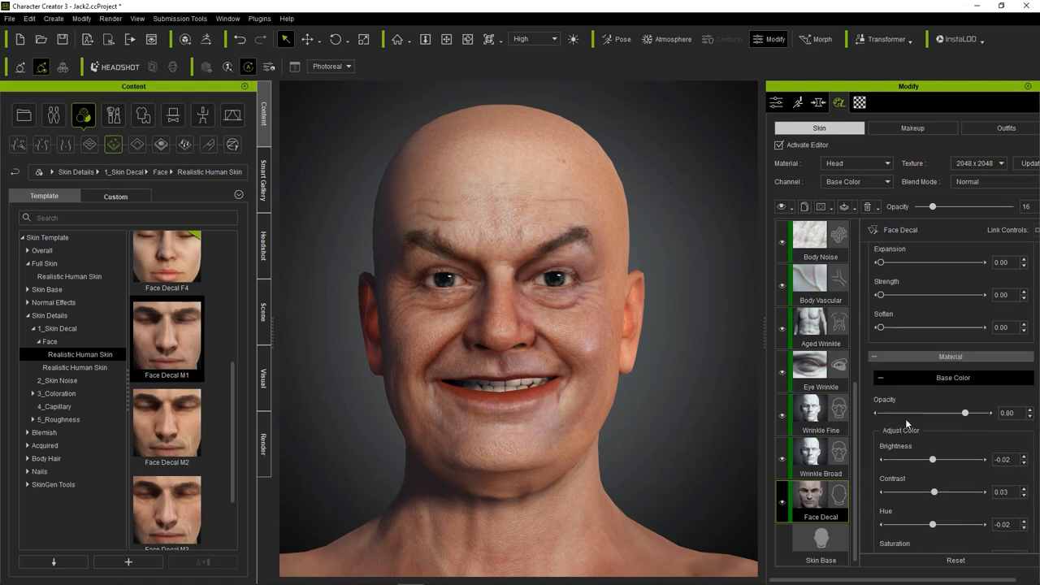
{"action": "left_click_drag", "start_coordinate": [966, 416], "coordinate": [932, 421]}
{"action": "left_click_drag", "start_coordinate": [916, 437], "coordinate": [919, 464]}
{"action": "scroll", "coordinate": [734, 404], "scroll_direction": "down", "scroll_amount": 5}
{"action": "right_click_drag", "start_coordinate": [702, 403], "coordinate": [662, 374]}
{"action": "scroll", "coordinate": [598, 396], "scroll_direction": "up", "scroll_amount": 3}
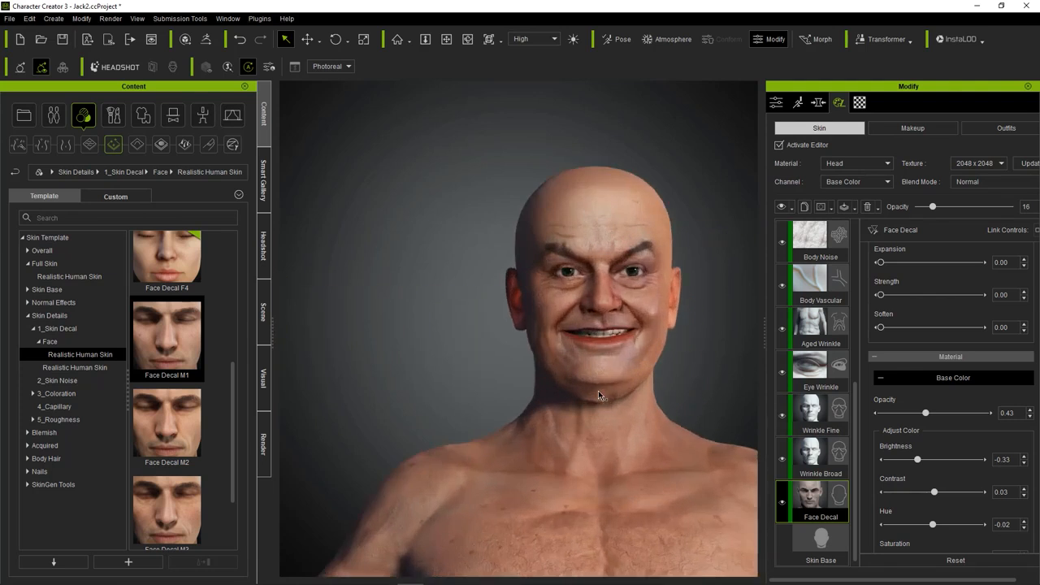
{"action": "scroll", "coordinate": [598, 392], "scroll_direction": "up", "scroll_amount": 3}
{"action": "middle_click_drag", "start_coordinate": [482, 349], "coordinate": [435, 429]}
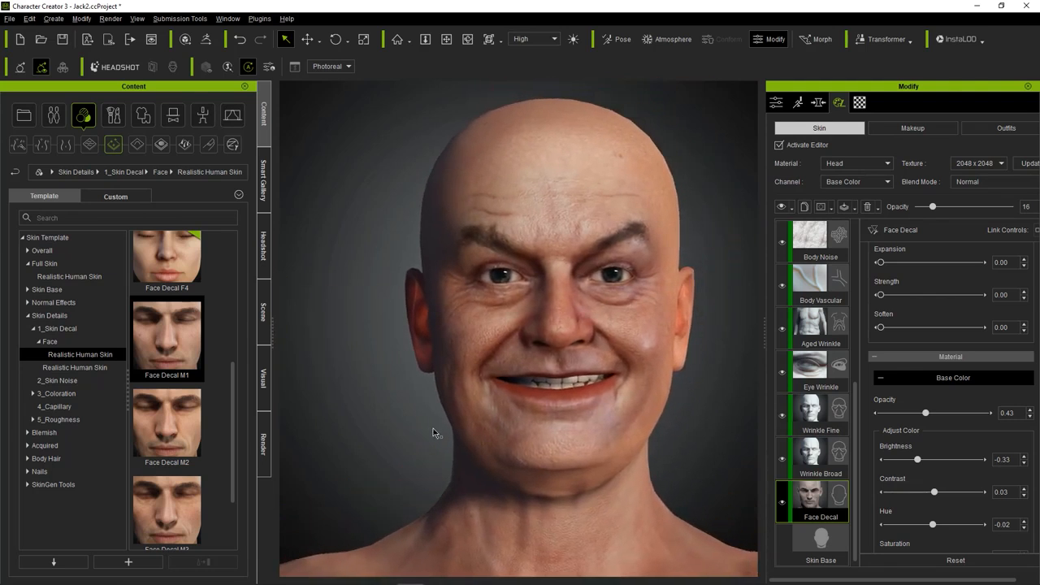
{"action": "scroll", "coordinate": [439, 411], "scroll_direction": "down", "scroll_amount": 3}
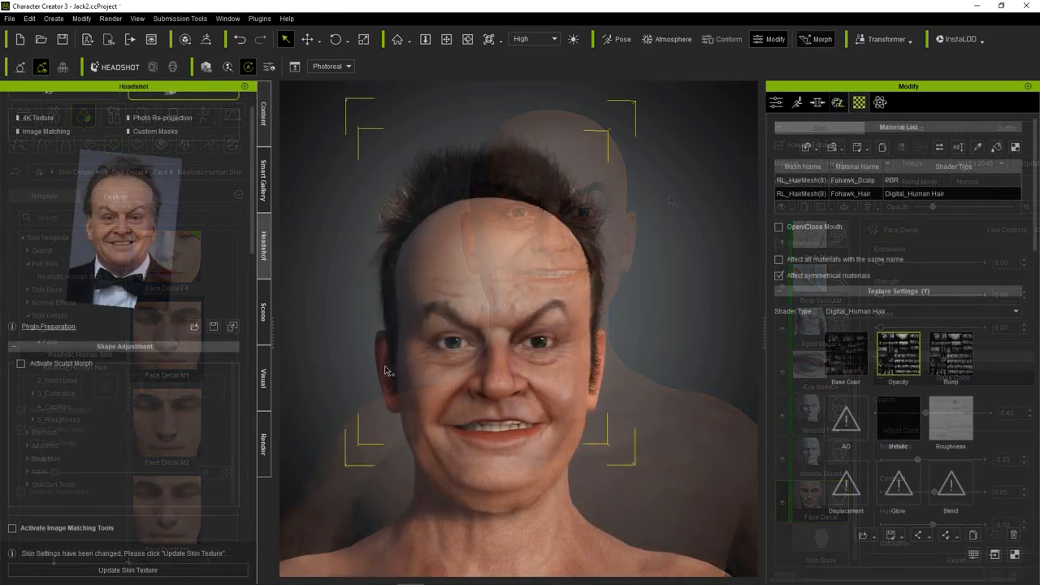
Open facial expression editing for the avatar.
{"action": "left_click", "coordinate": [82, 18]}
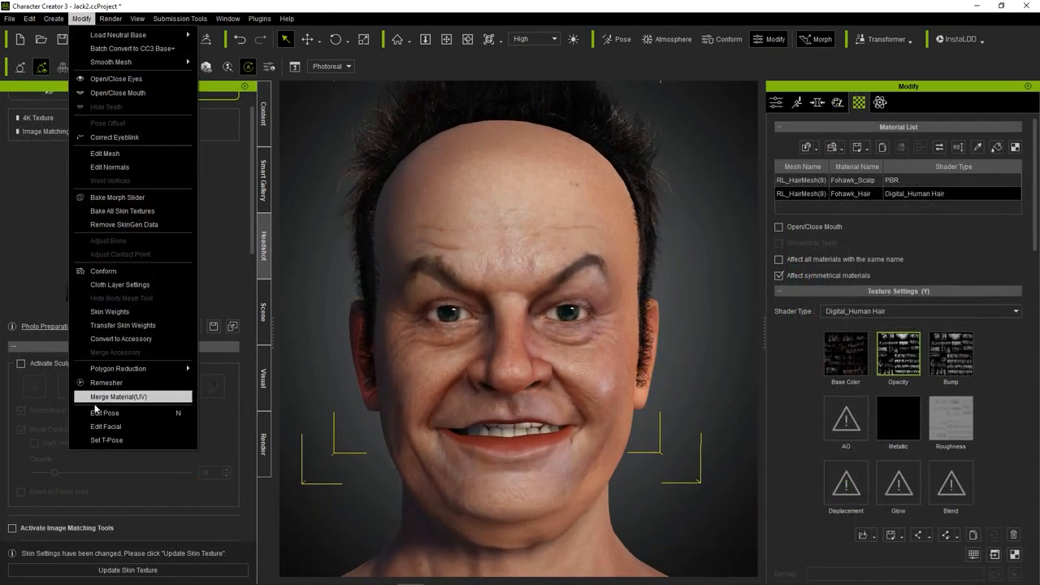
{"action": "left_click", "coordinate": [104, 426]}
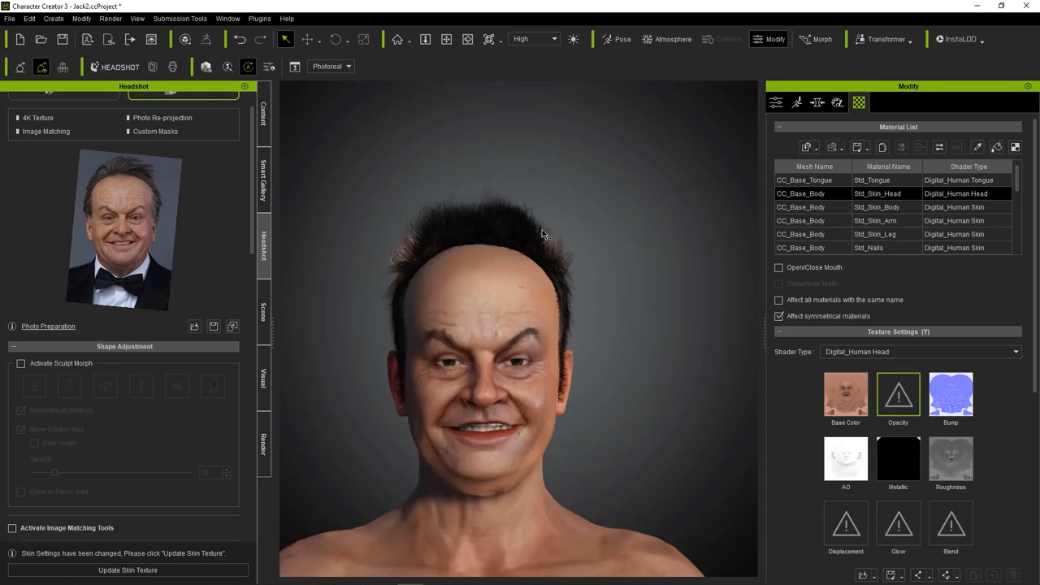
Open the Conform settings of the spiky dark hair.
{"action": "left_click", "coordinate": [499, 225]}
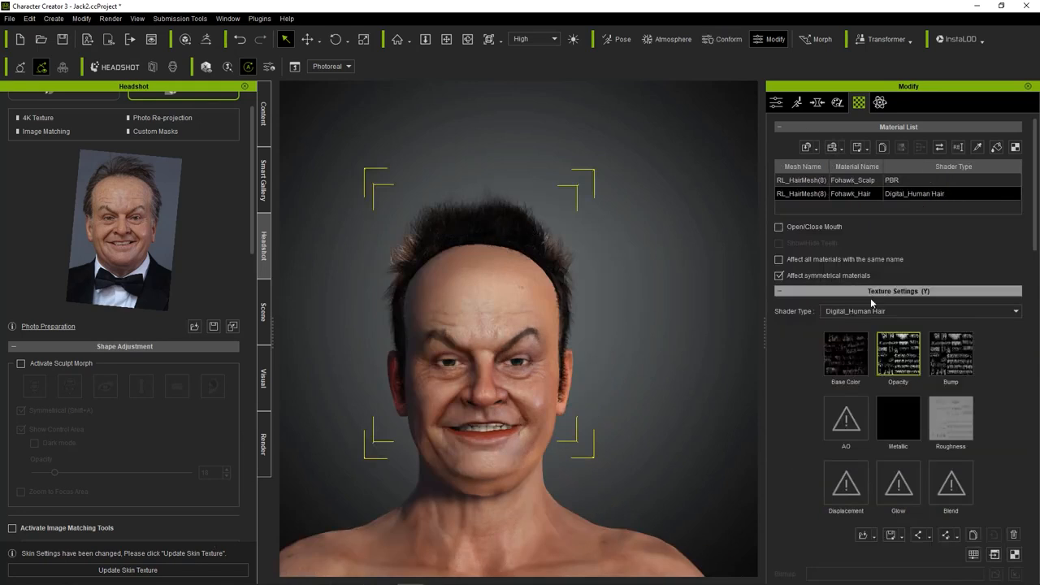
{"action": "left_click", "coordinate": [776, 103]}
{"action": "left_click", "coordinate": [869, 304]}
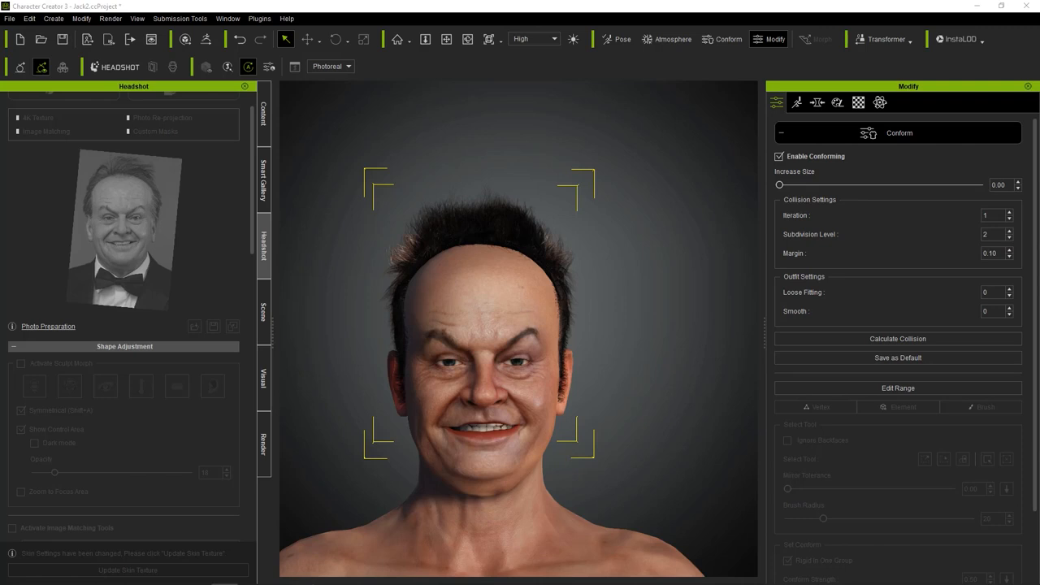
{"action": "left_click", "coordinate": [318, 324]}
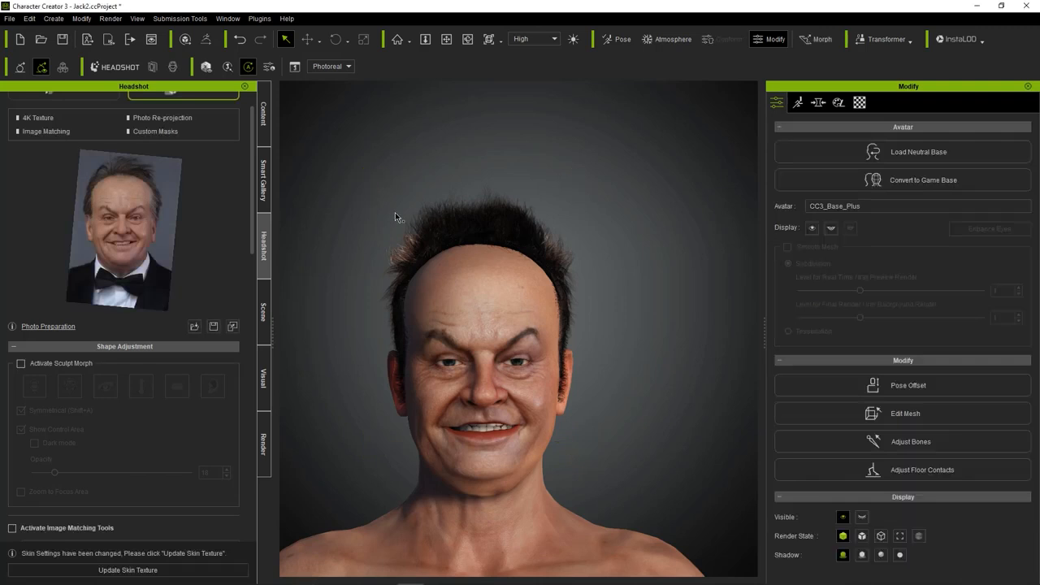
Save the project and open the material settings of the spiky dark hair.
{"action": "scroll", "coordinate": [547, 212], "scroll_direction": "up", "scroll_amount": 2}
{"action": "left_click", "coordinate": [512, 210]}
{"action": "middle_click_drag", "start_coordinate": [595, 245], "coordinate": [647, 205]}
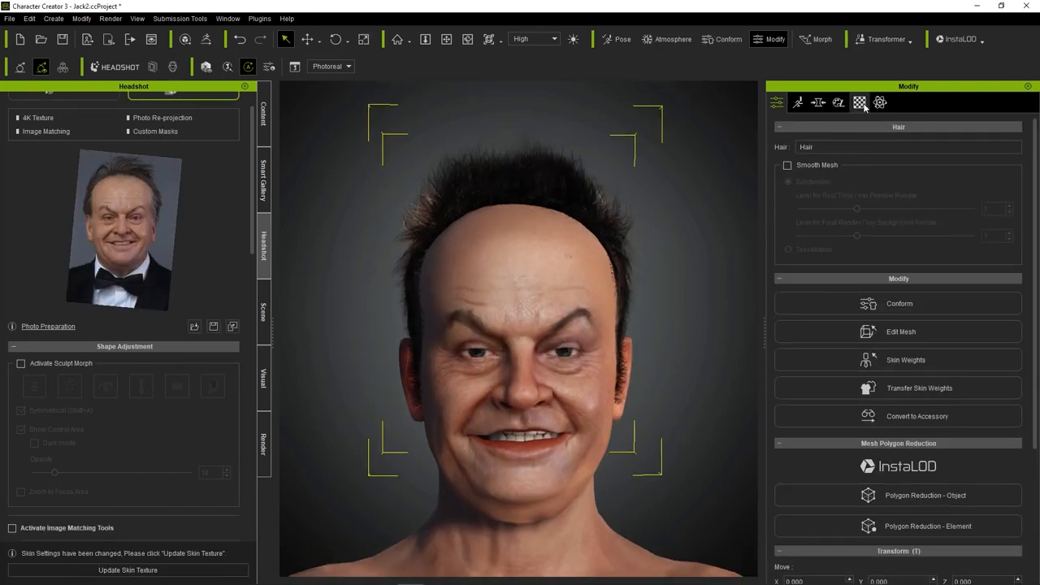
{"action": "key", "text": "ctrl+s"}
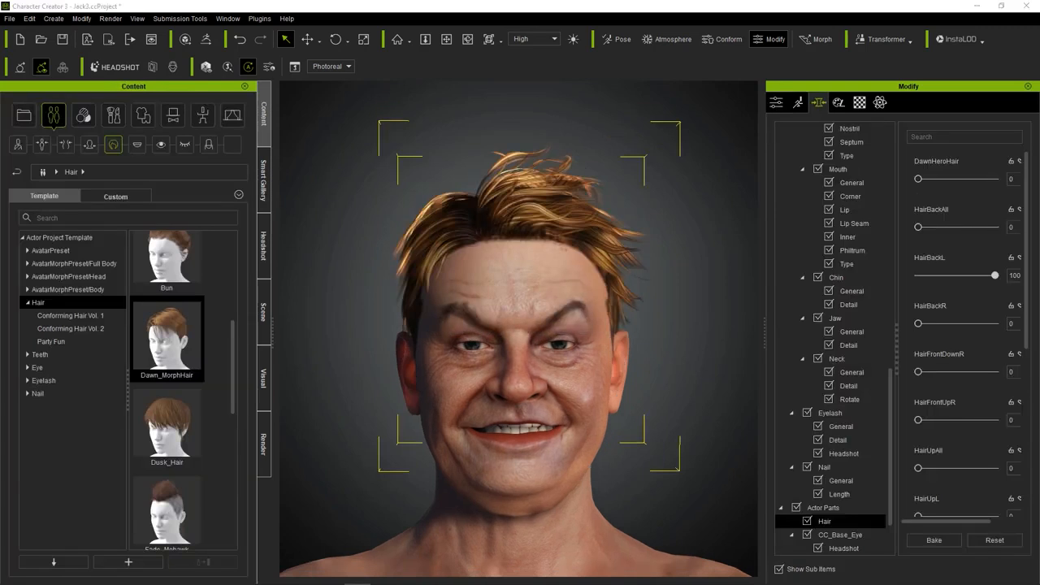
{"action": "left_click", "coordinate": [860, 103]}
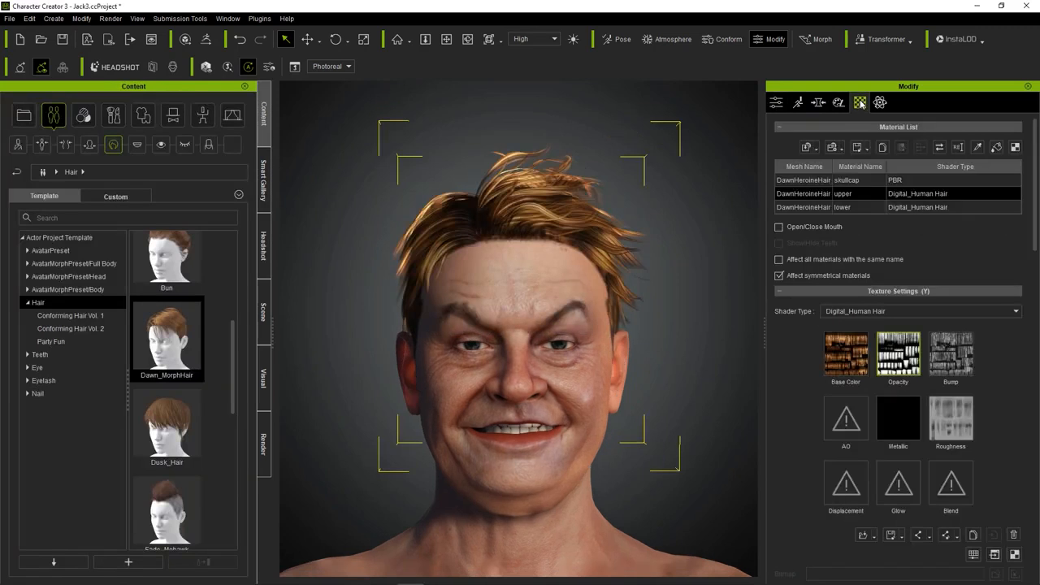
Set the base color brightness of the Dawn_MorphHair's lower material to -12 and its saturation to -48.
{"action": "left_click", "coordinate": [826, 208]}
{"action": "scroll", "coordinate": [902, 358], "scroll_direction": "down", "scroll_amount": 2}
{"action": "scroll", "coordinate": [902, 374], "scroll_direction": "down", "scroll_amount": 1}
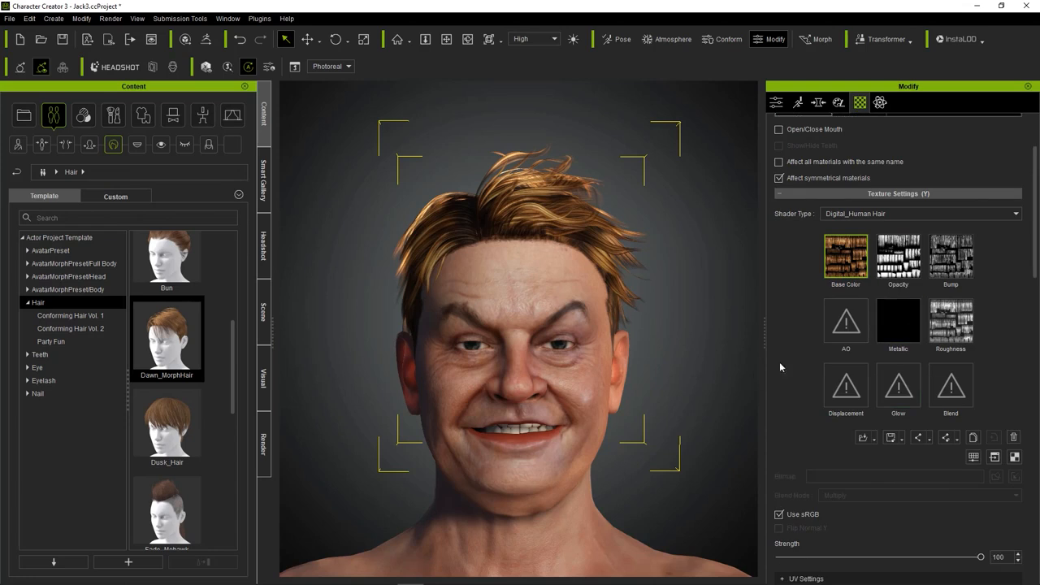
{"action": "scroll", "coordinate": [864, 437], "scroll_direction": "up", "scroll_amount": 1}
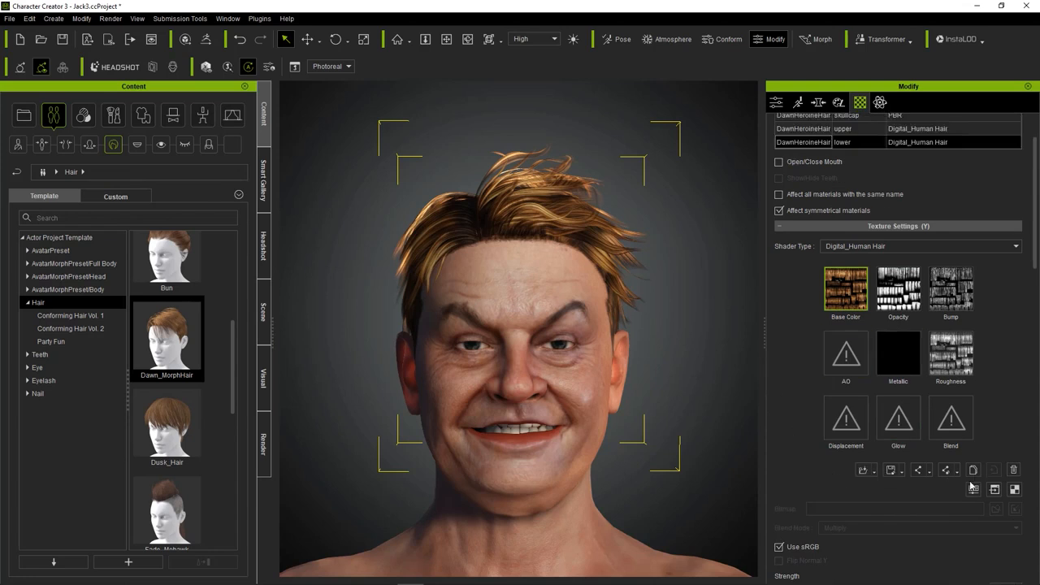
{"action": "left_click", "coordinate": [864, 470]}
{"action": "left_click_drag", "start_coordinate": [275, 269], "coordinate": [271, 268]}
{"action": "left_click_drag", "start_coordinate": [274, 351], "coordinate": [250, 351]}
{"action": "left_click_drag", "start_coordinate": [271, 268], "coordinate": [269, 268]}
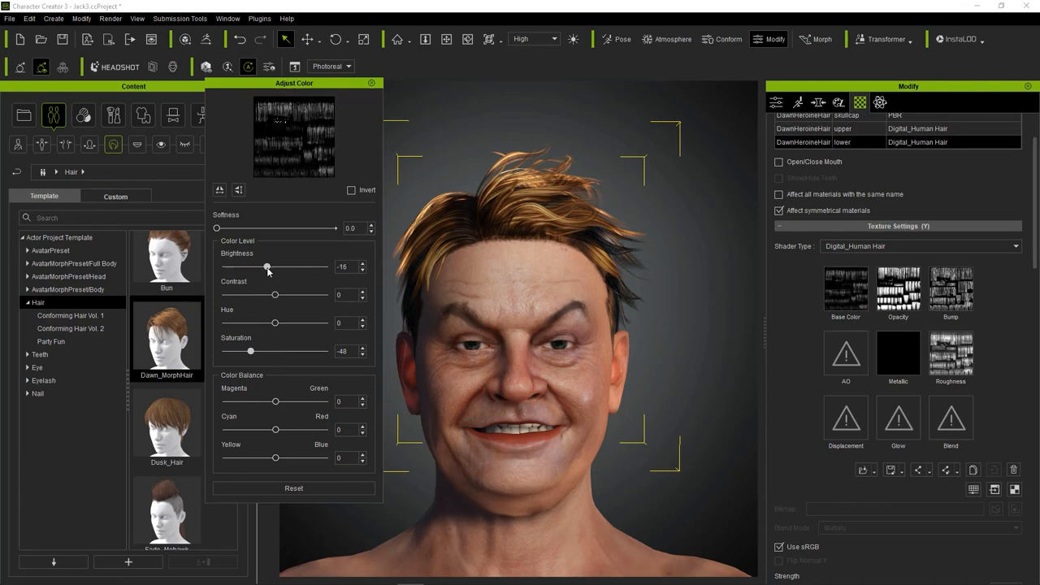
{"action": "left_click", "coordinate": [371, 83]}
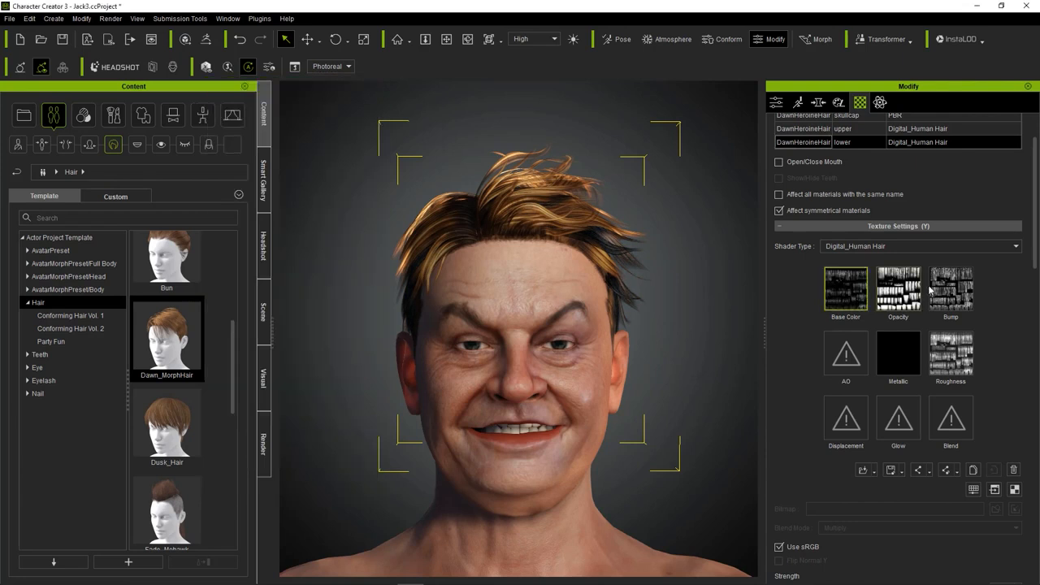
Darken the Dawn_MorphHair's upper material to a base color brightness of about -30 and reduce its saturation.
{"action": "scroll", "coordinate": [812, 150], "scroll_direction": "up", "scroll_amount": 1}
{"action": "left_click", "coordinate": [814, 160]}
{"action": "left_click", "coordinate": [976, 524]}
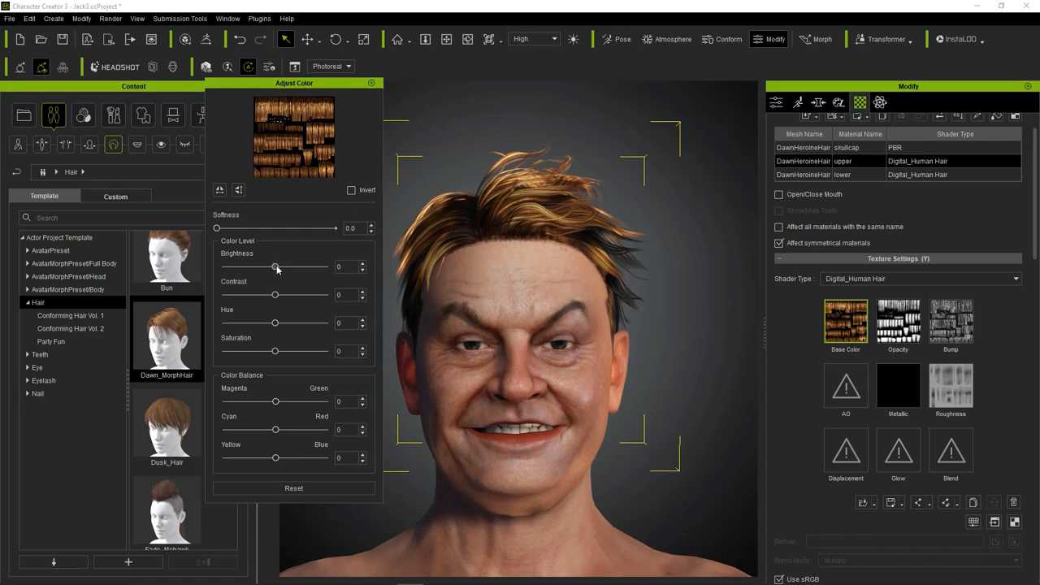
{"action": "left_click_drag", "start_coordinate": [275, 266], "coordinate": [260, 266]}
{"action": "left_click_drag", "start_coordinate": [275, 350], "coordinate": [257, 351]}
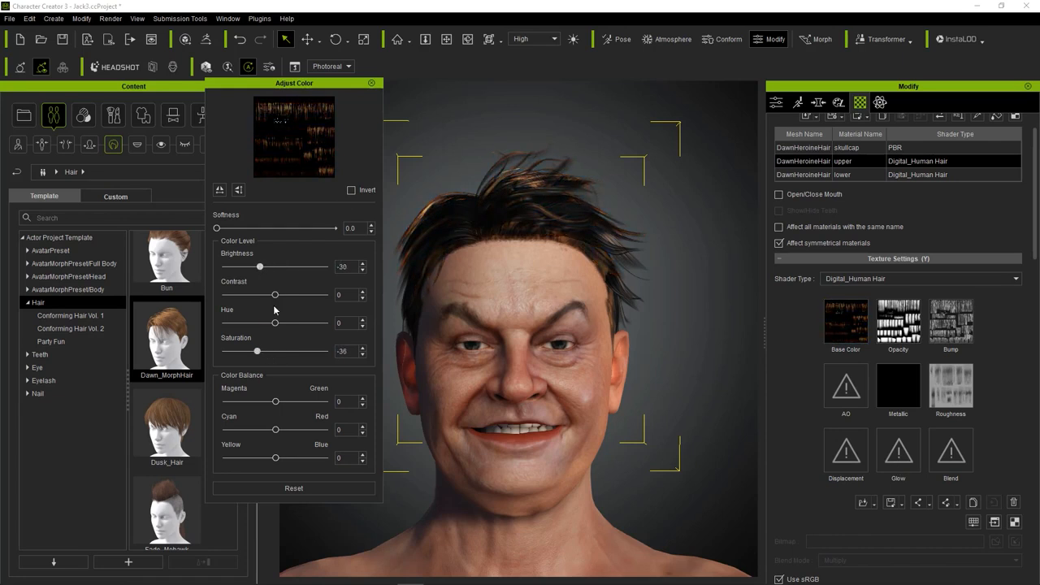
{"action": "left_click_drag", "start_coordinate": [260, 267], "coordinate": [260, 269]}
{"action": "left_click_drag", "start_coordinate": [257, 351], "coordinate": [249, 351]}
{"action": "left_click_drag", "start_coordinate": [260, 267], "coordinate": [260, 268]}
{"action": "left_click_drag", "start_coordinate": [250, 352], "coordinate": [258, 353]}
{"action": "left_click", "coordinate": [371, 84]}
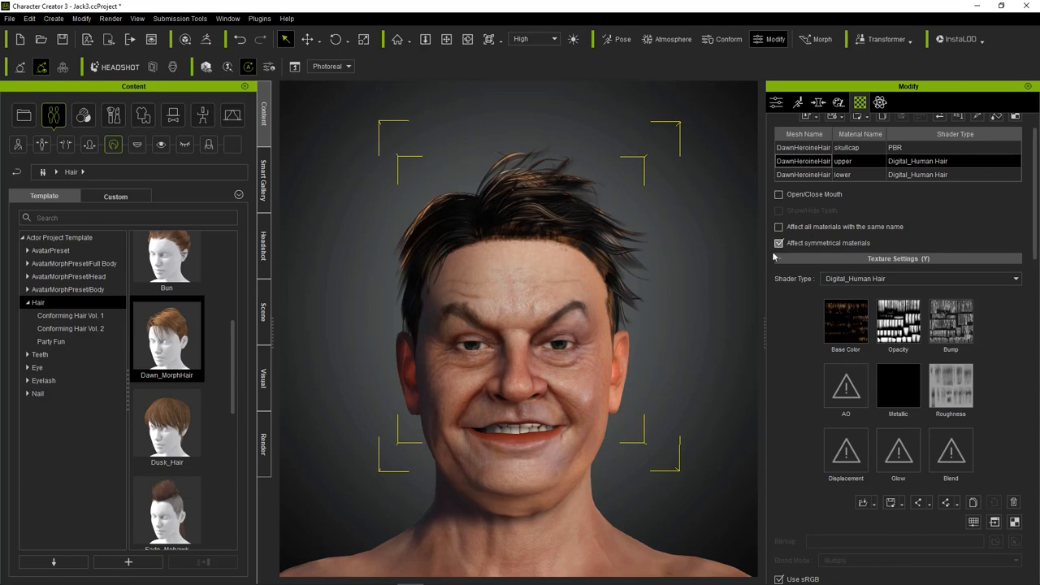
Replace the avatar's hair with the Mid Length style from Conforming Hair Vol. 2.
{"action": "right_click_drag", "start_coordinate": [502, 273], "coordinate": [643, 295]}
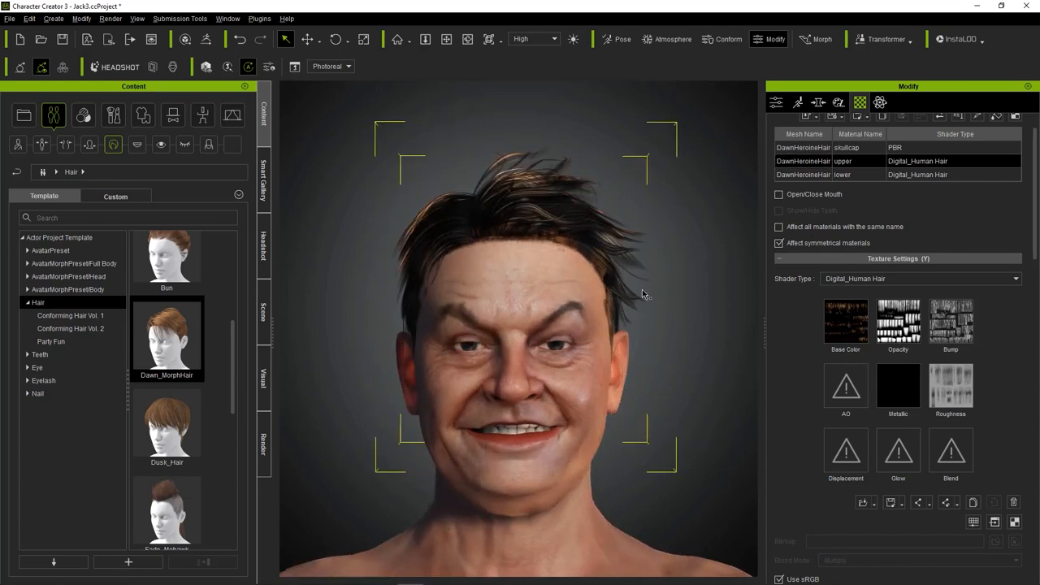
{"action": "middle_click_drag", "start_coordinate": [643, 295], "coordinate": [640, 285]}
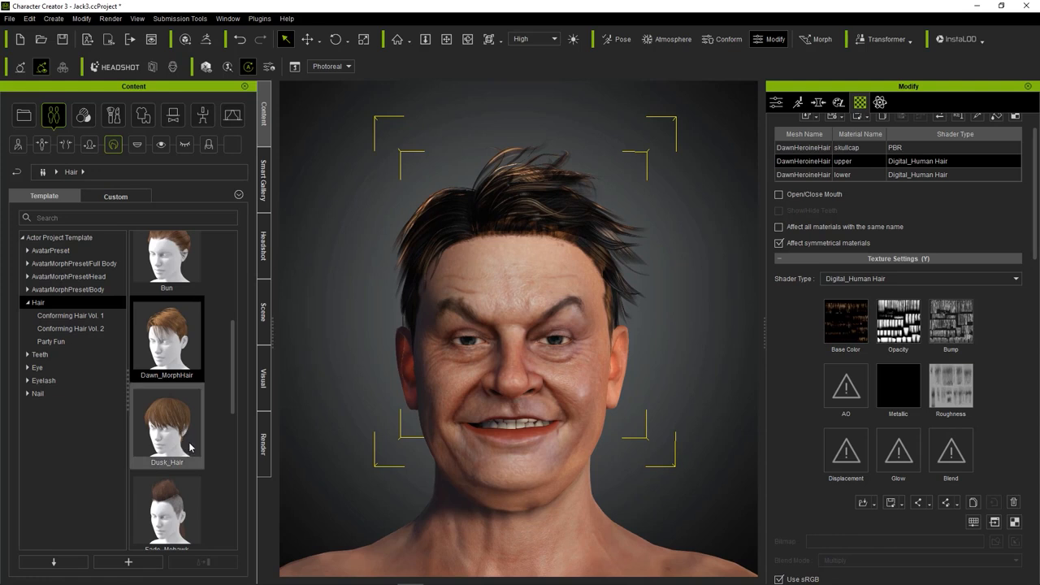
{"action": "scroll", "coordinate": [184, 437], "scroll_direction": "up", "scroll_amount": 3}
{"action": "scroll", "coordinate": [183, 437], "scroll_direction": "down", "scroll_amount": 3}
{"action": "scroll", "coordinate": [156, 275], "scroll_direction": "up", "scroll_amount": 3}
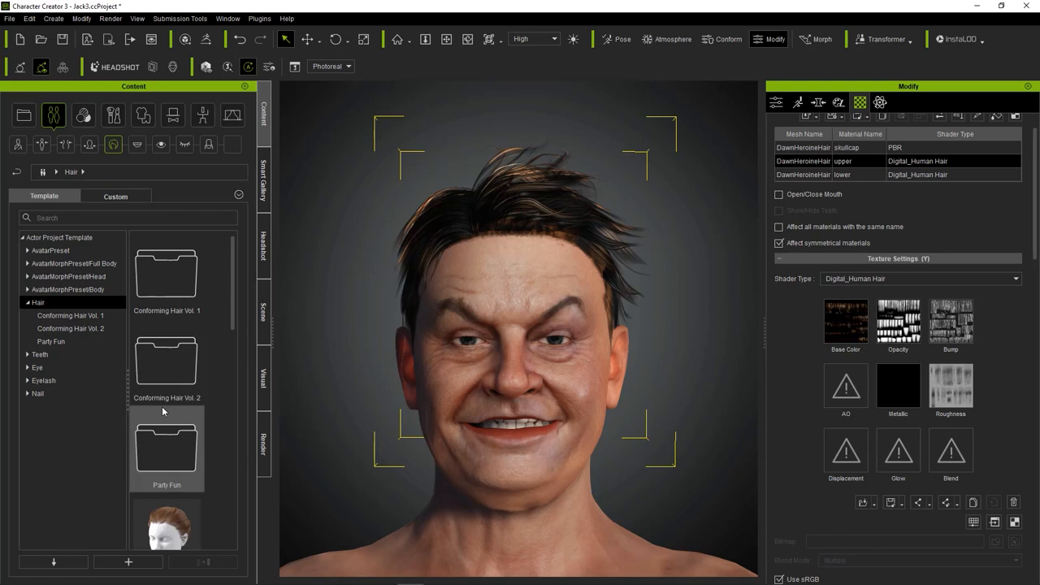
{"action": "double_click", "coordinate": [162, 377]}
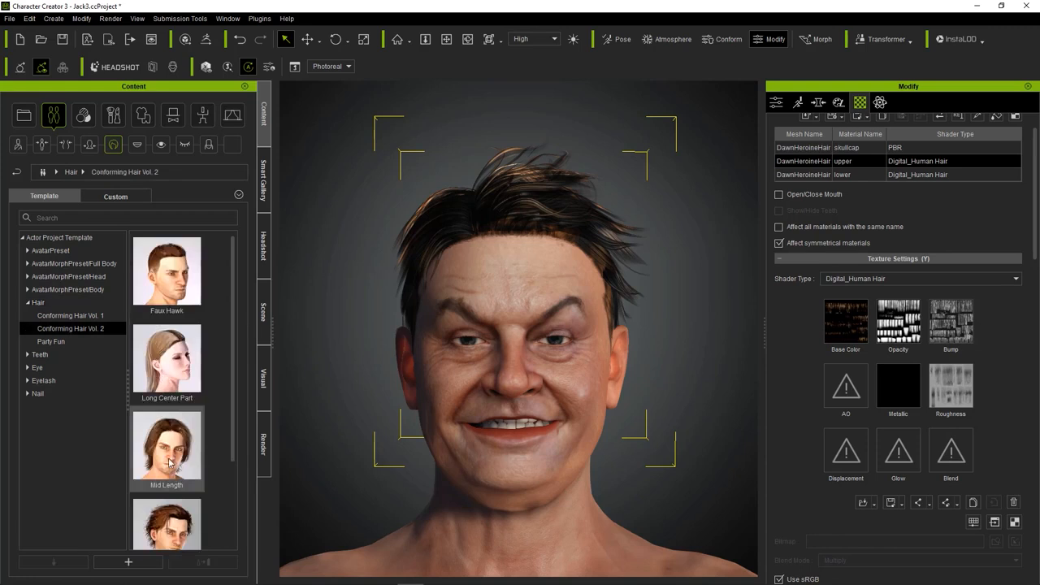
{"action": "double_click", "coordinate": [170, 462]}
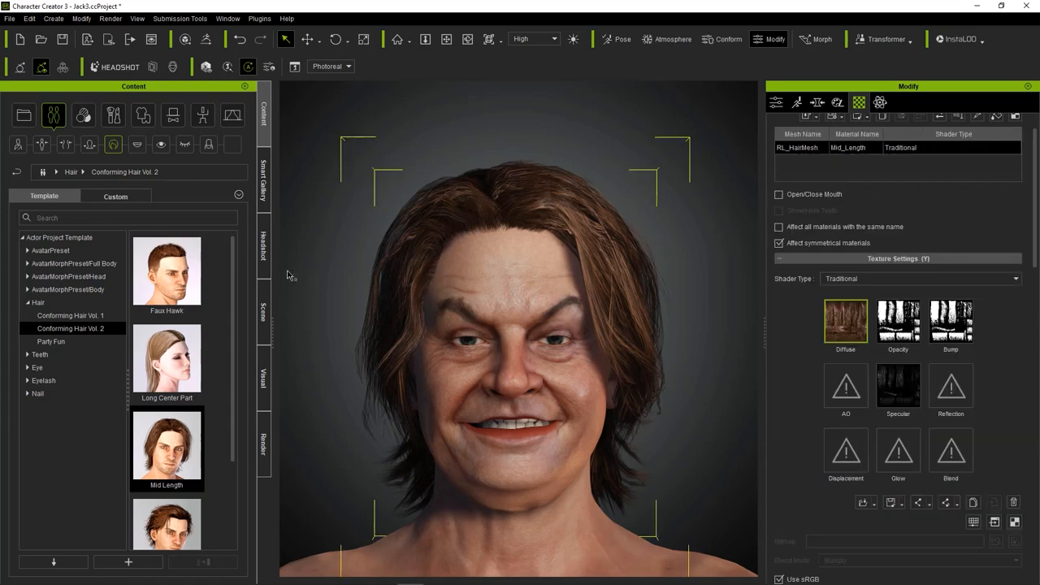
Send the hair mesh and the complete avatar to ZBrush through GoZ with the Create action and A-Pose.
{"action": "left_click", "coordinate": [262, 248]}
{"action": "left_click", "coordinate": [263, 313]}
{"action": "left_click", "coordinate": [265, 182]}
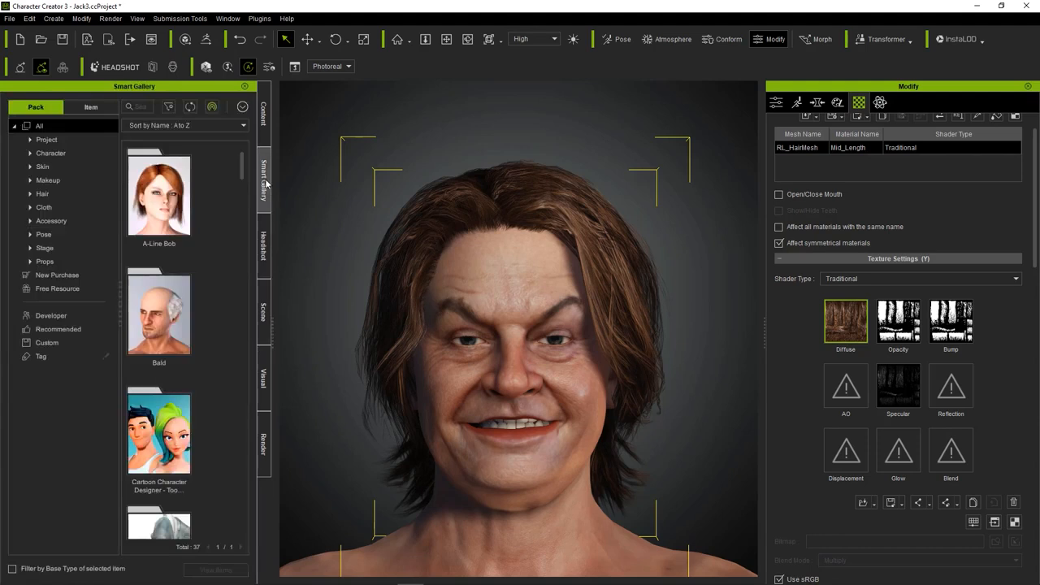
{"action": "left_click", "coordinate": [263, 313]}
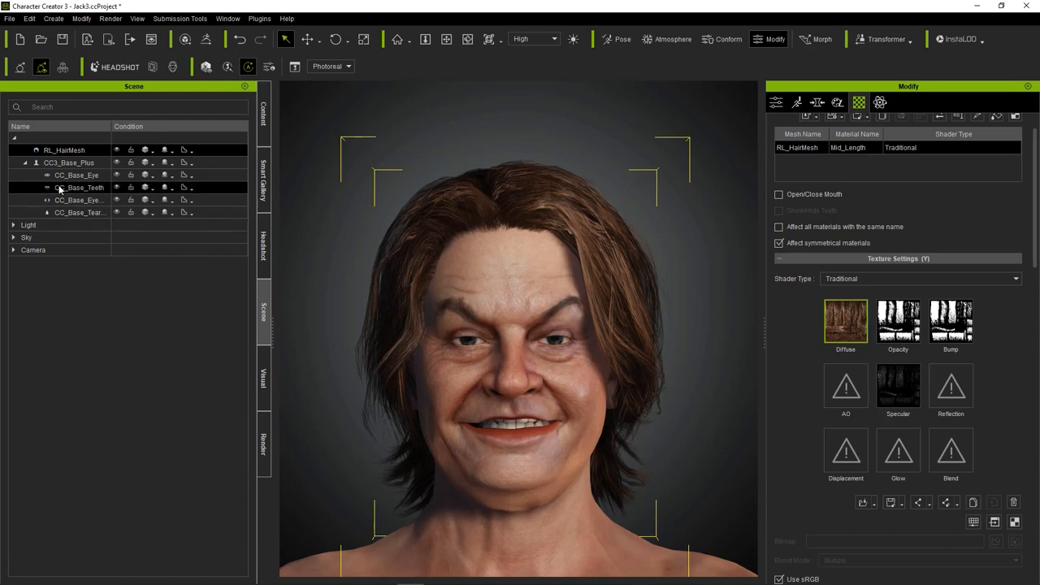
{"action": "left_click", "coordinate": [73, 213]}
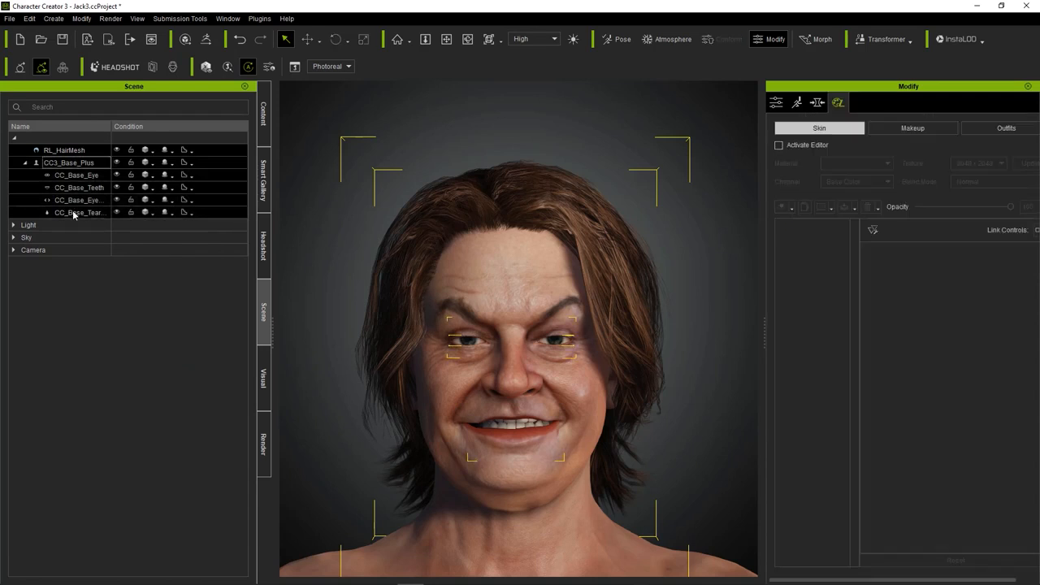
{"action": "left_click", "coordinate": [9, 18]}
{"action": "mouse_move", "coordinate": [48, 120]}
{"action": "left_click", "coordinate": [211, 209]}
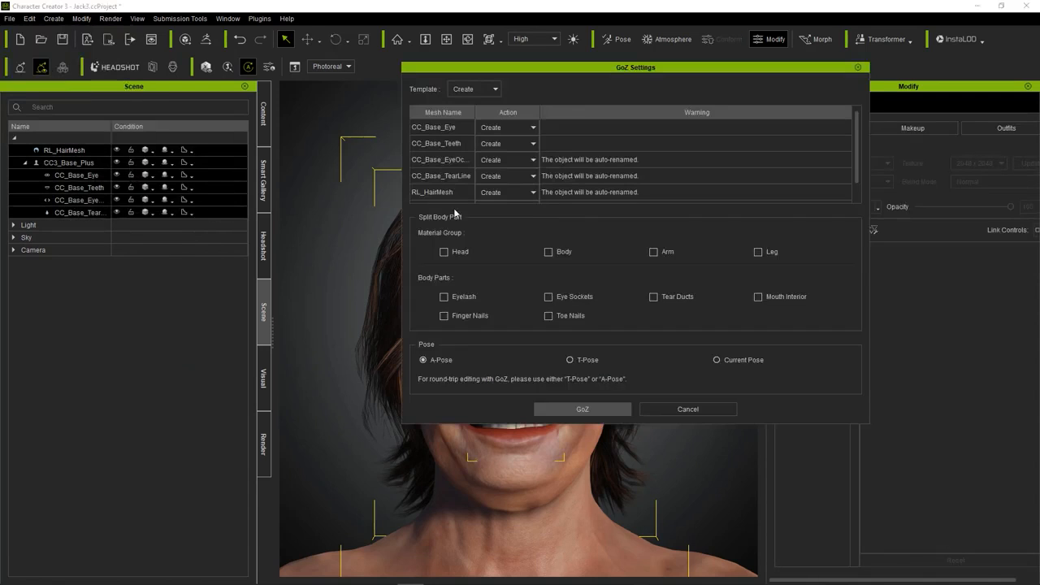
{"action": "left_click", "coordinate": [603, 409]}
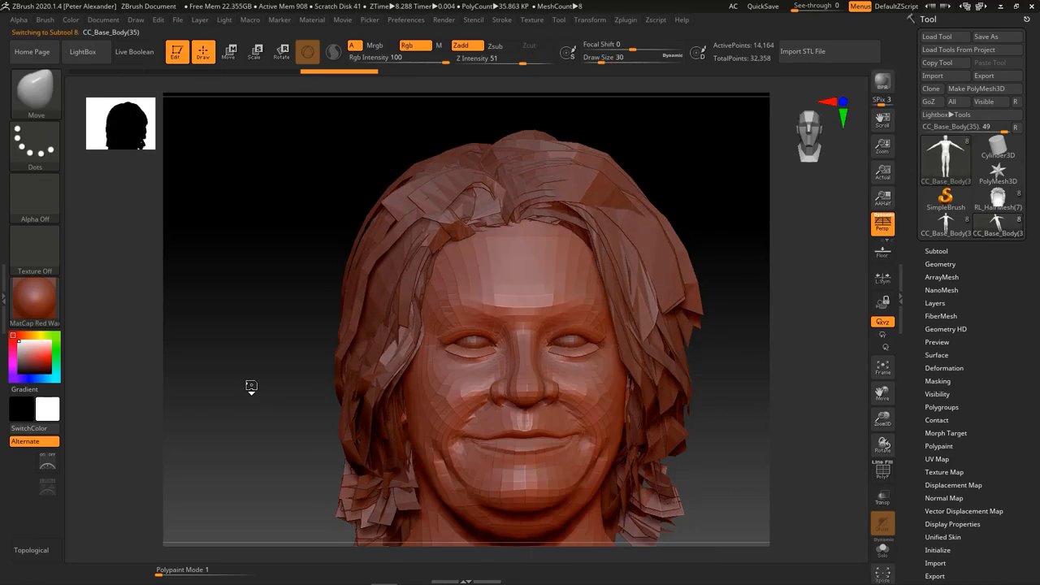
Select the hair mesh and lift its lower strands with the Move brush at draw size 246.
{"action": "left_click_drag", "start_coordinate": [220, 353], "coordinate": [429, 309]}
{"action": "left_click", "coordinate": [449, 303], "text": "alt"}
{"action": "left_click_drag", "start_coordinate": [196, 284], "coordinate": [245, 343], "text": "alt"}
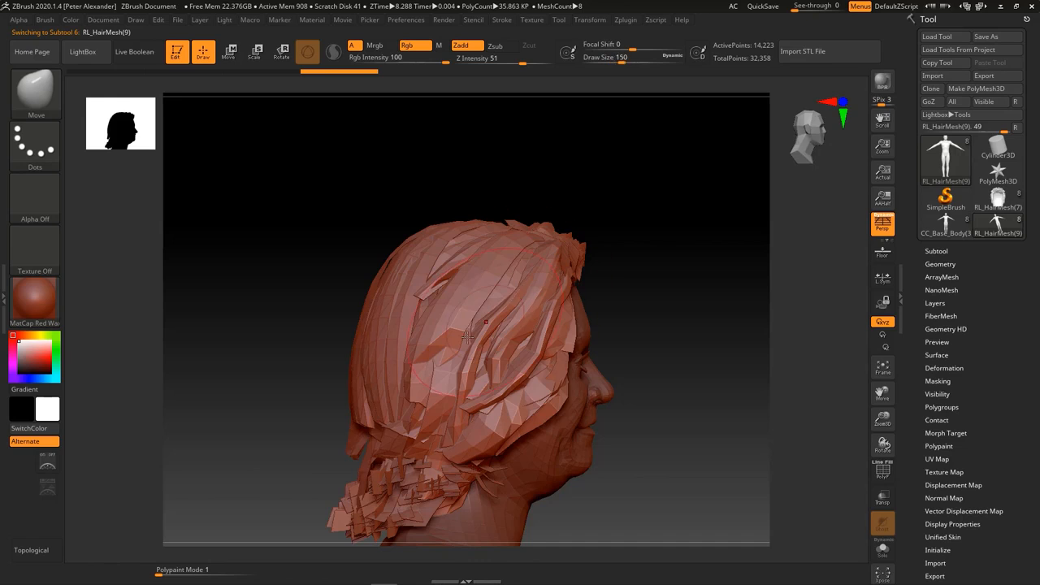
{"action": "left_click_drag", "start_coordinate": [251, 336], "coordinate": [552, 389]}
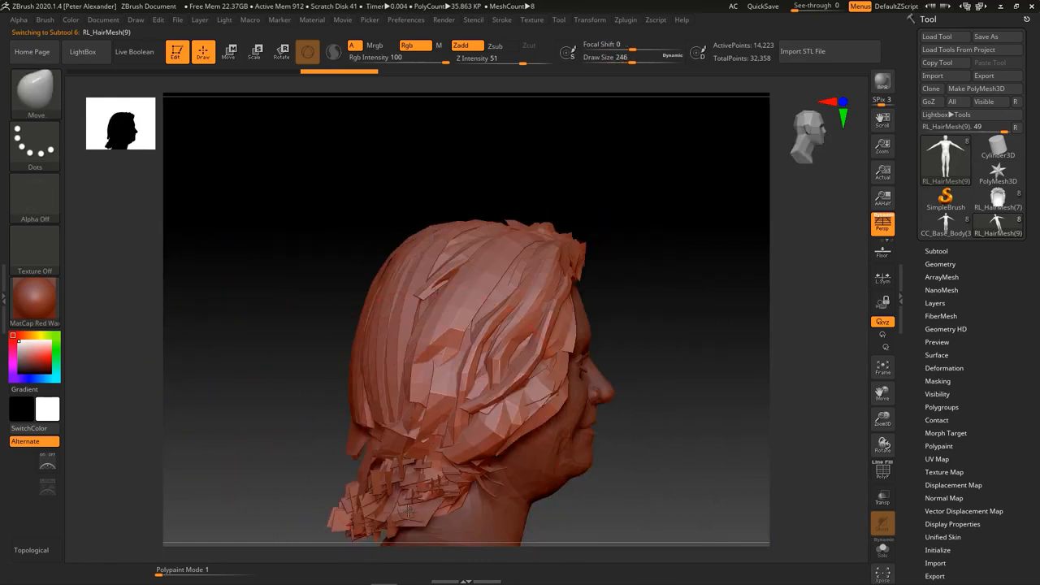
{"action": "left_click_drag", "start_coordinate": [350, 492], "coordinate": [195, 435]}
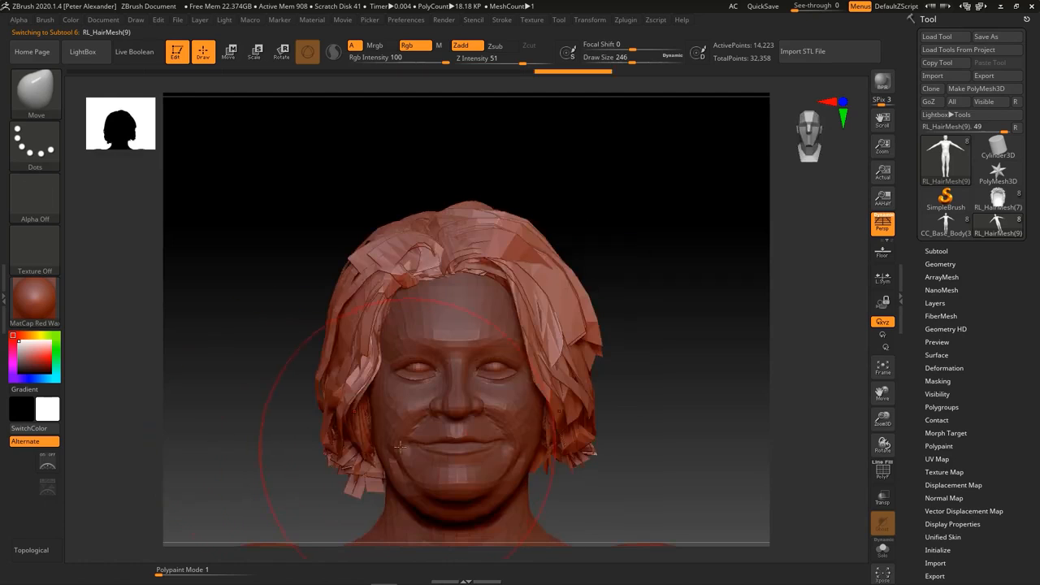
Reshape the sides of the hair with the Move brush and sweep the front strands back off the face and forehead.
{"action": "mouse_move", "coordinate": [316, 430]}
{"action": "left_mouse_down"}
{"action": "mouse_move", "coordinate": [329, 445]}
{"action": "mouse_move", "coordinate": [342, 416]}
{"action": "mouse_move", "coordinate": [323, 366]}
{"action": "mouse_move", "coordinate": [329, 332]}
{"action": "left_mouse_up"}
{"action": "left_click_drag", "start_coordinate": [335, 390], "coordinate": [327, 382]}
{"action": "left_click_drag", "start_coordinate": [344, 296], "coordinate": [351, 301]}
{"action": "mouse_move", "coordinate": [249, 306]}
{"action": "left_mouse_down", "text": "shift"}
{"action": "mouse_move", "coordinate": [365, 271]}
{"action": "mouse_move", "coordinate": [357, 227]}
{"action": "left_mouse_up", "text": "shift"}
{"action": "mouse_move", "coordinate": [426, 302]}
{"action": "left_mouse_down", "text": "shift"}
{"action": "mouse_move", "coordinate": [175, 333]}
{"action": "mouse_move", "coordinate": [223, 360]}
{"action": "mouse_move", "coordinate": [288, 351]}
{"action": "left_mouse_up", "text": "shift"}
{"action": "mouse_move", "coordinate": [421, 375]}
{"action": "left_mouse_down"}
{"action": "mouse_move", "coordinate": [361, 369]}
{"action": "mouse_move", "coordinate": [369, 354]}
{"action": "mouse_move", "coordinate": [353, 355]}
{"action": "left_mouse_up"}
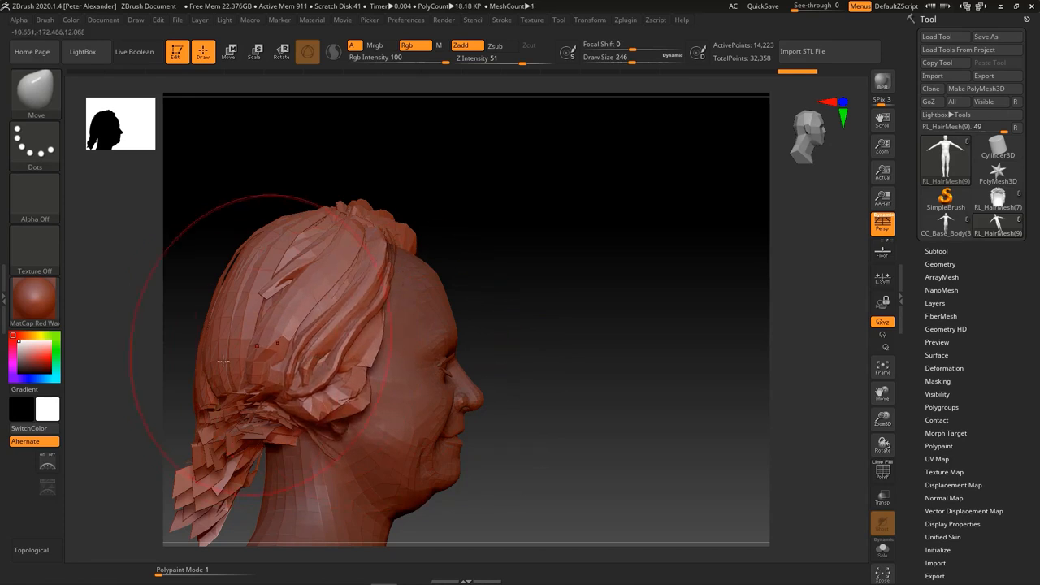
Tuck the hanging strands at the back of the neck and refine the side ends with a smaller Move brush.
{"action": "left_click_drag", "start_coordinate": [141, 453], "coordinate": [206, 395], "text": "alt"}
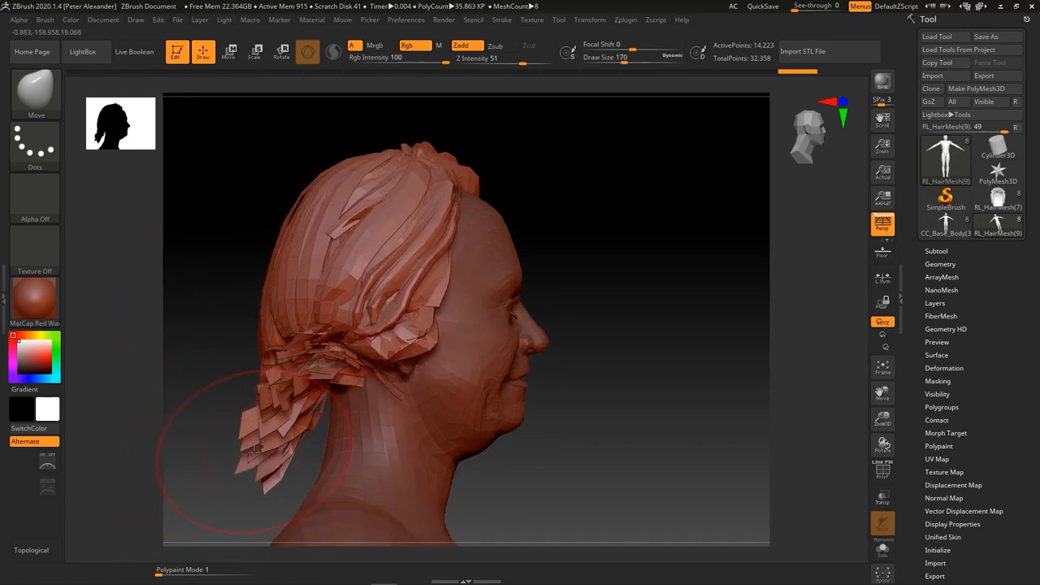
{"action": "left_click_drag", "start_coordinate": [251, 459], "coordinate": [281, 397]}
{"action": "mouse_move", "coordinate": [227, 369]}
{"action": "left_mouse_down"}
{"action": "mouse_move", "coordinate": [141, 417]}
{"action": "mouse_move", "coordinate": [277, 486]}
{"action": "left_mouse_up"}
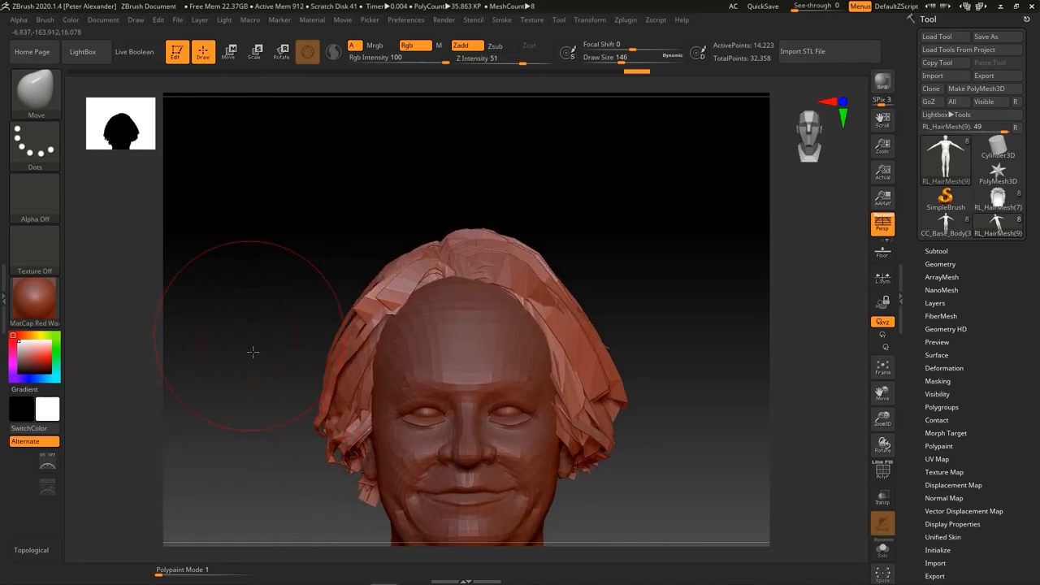
{"action": "left_click_drag", "start_coordinate": [253, 351], "coordinate": [401, 440]}
{"action": "left_click_drag", "start_coordinate": [421, 476], "coordinate": [425, 482]}
{"action": "left_click_drag", "start_coordinate": [294, 465], "coordinate": [317, 339]}
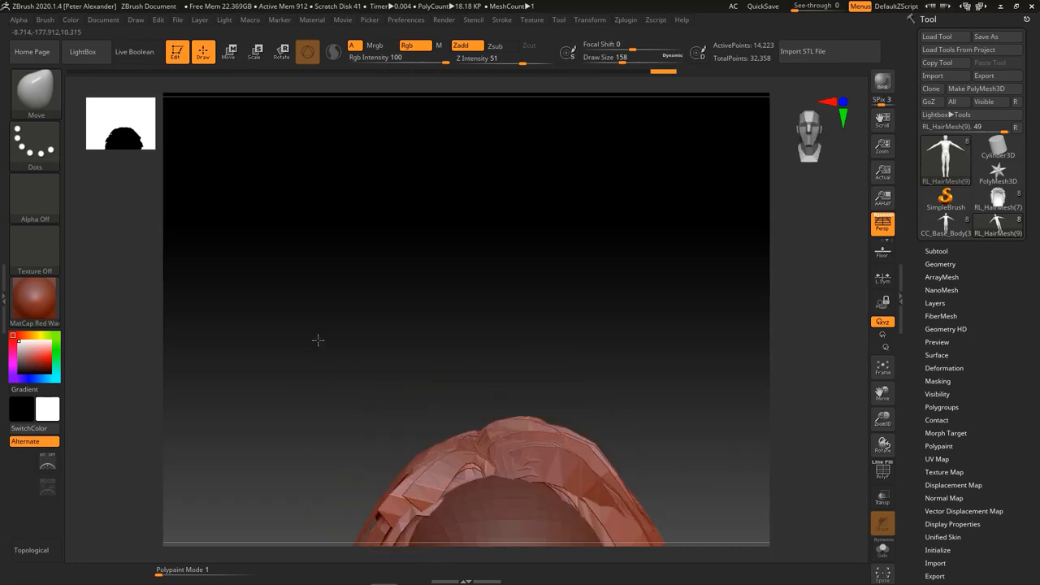
{"action": "left_click_drag", "start_coordinate": [274, 425], "coordinate": [258, 390]}
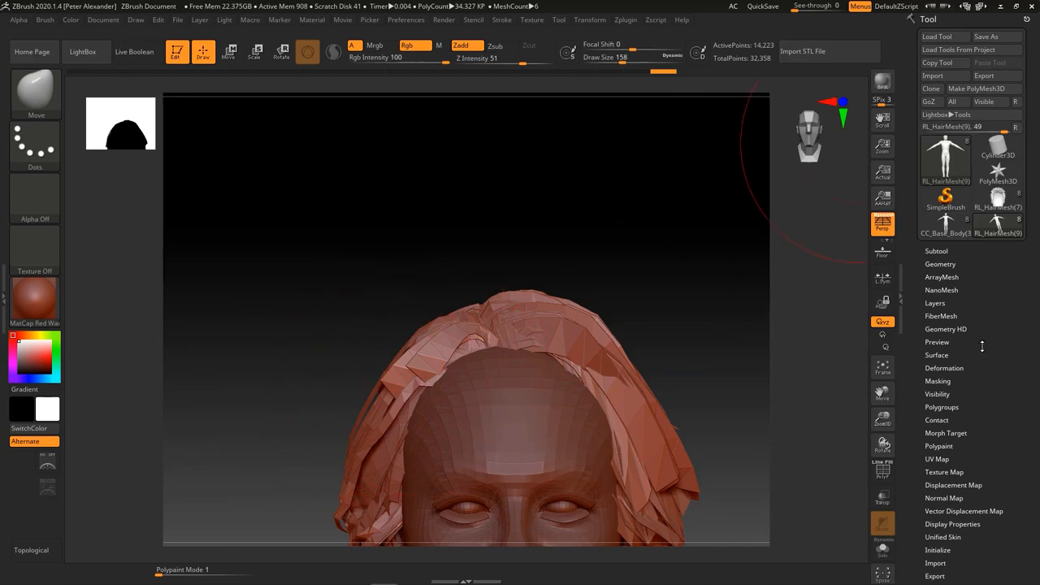
Mirror the hair mesh and reshape its top and side strands with the Move brush.
{"action": "left_click", "coordinate": [944, 368]}
{"action": "left_click", "coordinate": [957, 396]}
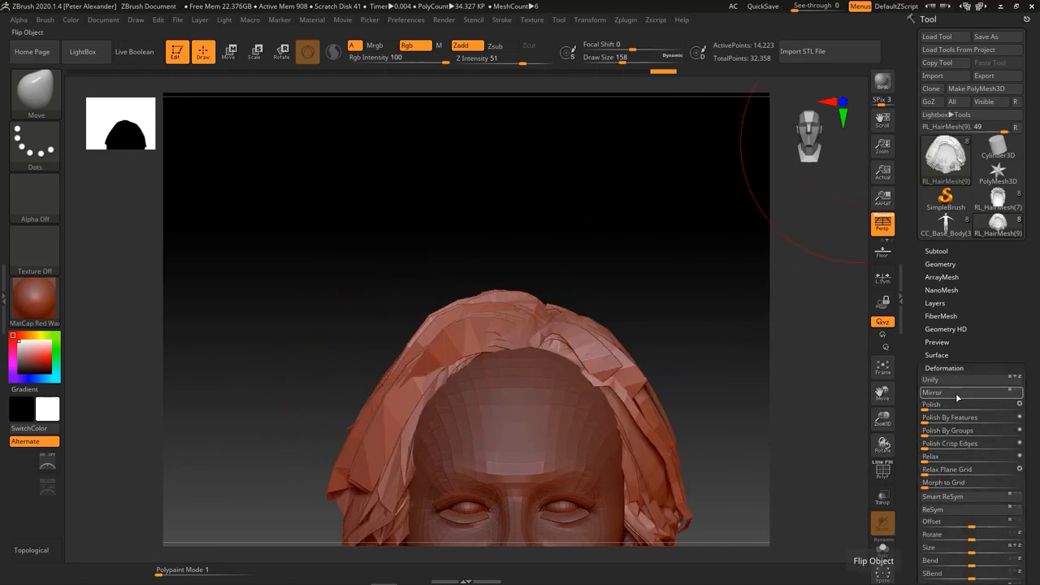
{"action": "mouse_move", "coordinate": [220, 444]}
{"action": "left_mouse_down", "text": "alt"}
{"action": "mouse_move", "coordinate": [237, 409]}
{"action": "mouse_move", "coordinate": [230, 434]}
{"action": "mouse_move", "coordinate": [247, 477]}
{"action": "left_mouse_up", "text": "alt"}
{"action": "left_click_drag", "start_coordinate": [382, 326], "coordinate": [395, 329]}
{"action": "left_click_drag", "start_coordinate": [383, 327], "coordinate": [396, 331]}
{"action": "left_click_drag", "start_coordinate": [363, 451], "coordinate": [373, 465]}
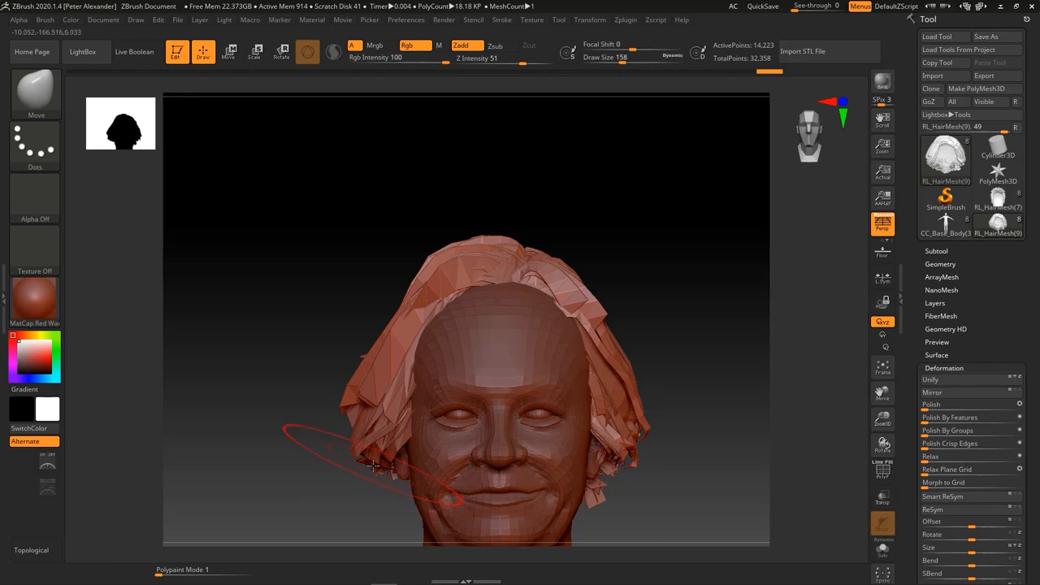
{"action": "mouse_move", "coordinate": [350, 503]}
{"action": "left_mouse_down"}
{"action": "mouse_move", "coordinate": [313, 398]}
{"action": "mouse_move", "coordinate": [273, 415]}
{"action": "left_mouse_up"}
{"action": "key", "text": "bracketright"}
{"action": "left_click_drag", "start_coordinate": [217, 340], "coordinate": [211, 359]}
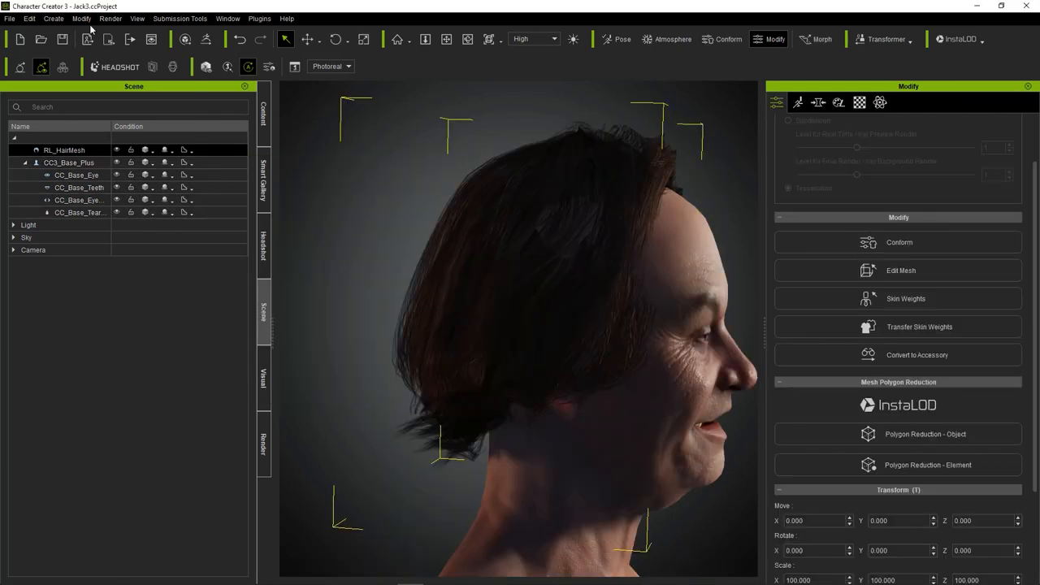
Update the avatar and hair in Character Creator from ZBrush using Update Mesh + Texture, Adjust Bone to Fit Morph and A-Pose.
{"action": "left_click", "coordinate": [82, 18]}
{"action": "left_click", "coordinate": [106, 154]}
{"action": "left_click", "coordinate": [925, 135]}
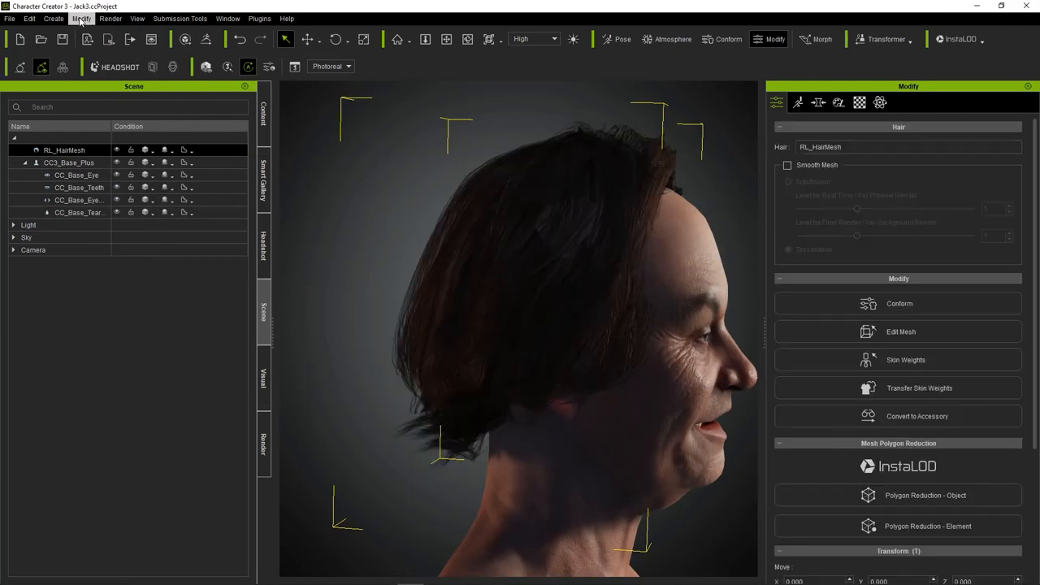
Open the Conform settings for the reshaped hair and check its fit on the head.
{"action": "left_click", "coordinate": [80, 18]}
{"action": "left_click", "coordinate": [105, 172]}
{"action": "left_click", "coordinate": [232, 226]}
{"action": "left_click", "coordinate": [330, 160]}
{"action": "left_click", "coordinate": [886, 303]}
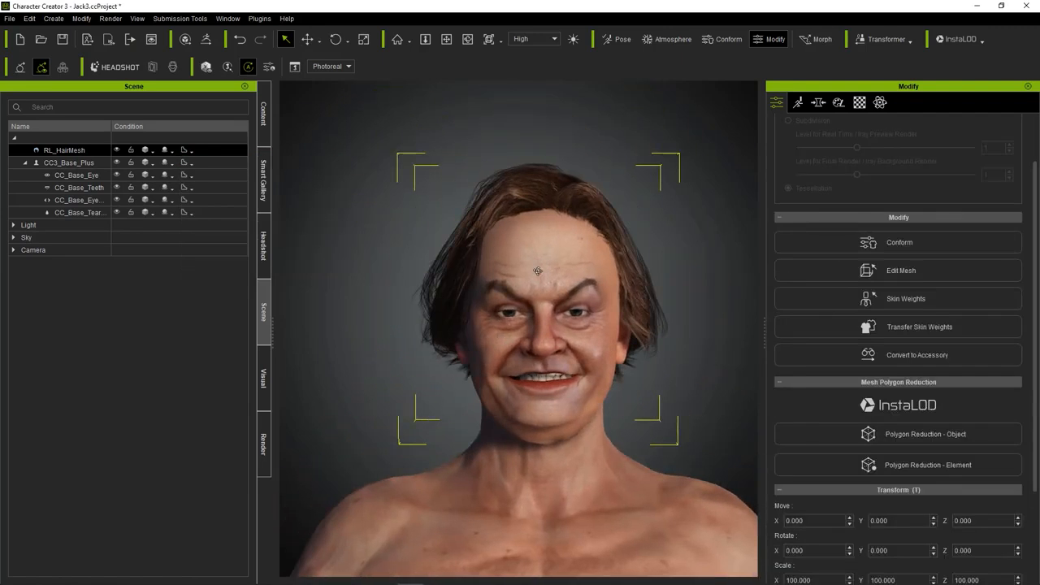
Enable Smooth Mesh on the hair using Subdivision, with real-time and final render levels of 1.
{"action": "double_click", "coordinate": [550, 166]}
{"action": "left_click", "coordinate": [788, 165]}
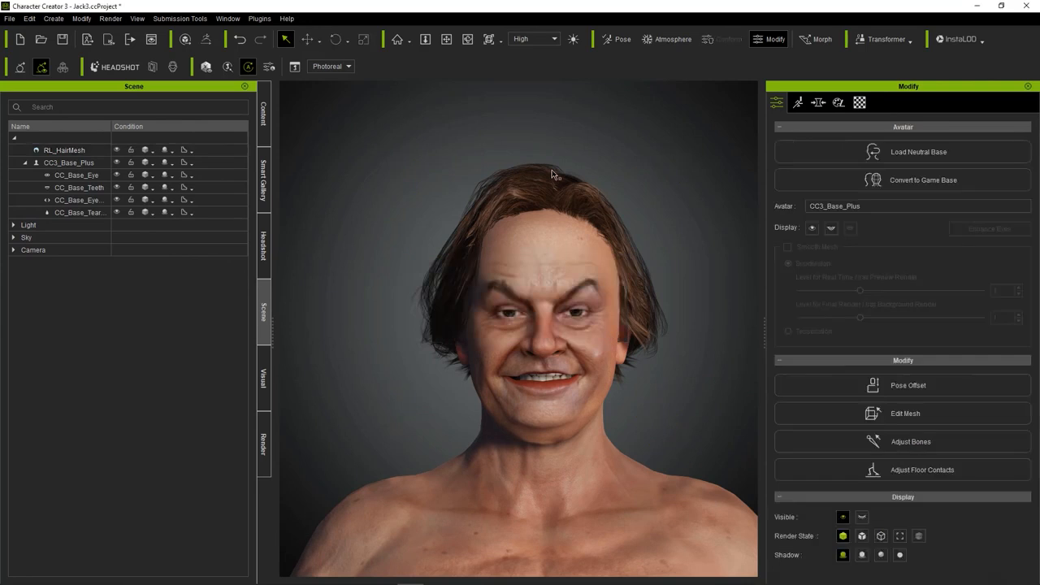
{"action": "left_click", "coordinate": [549, 177]}
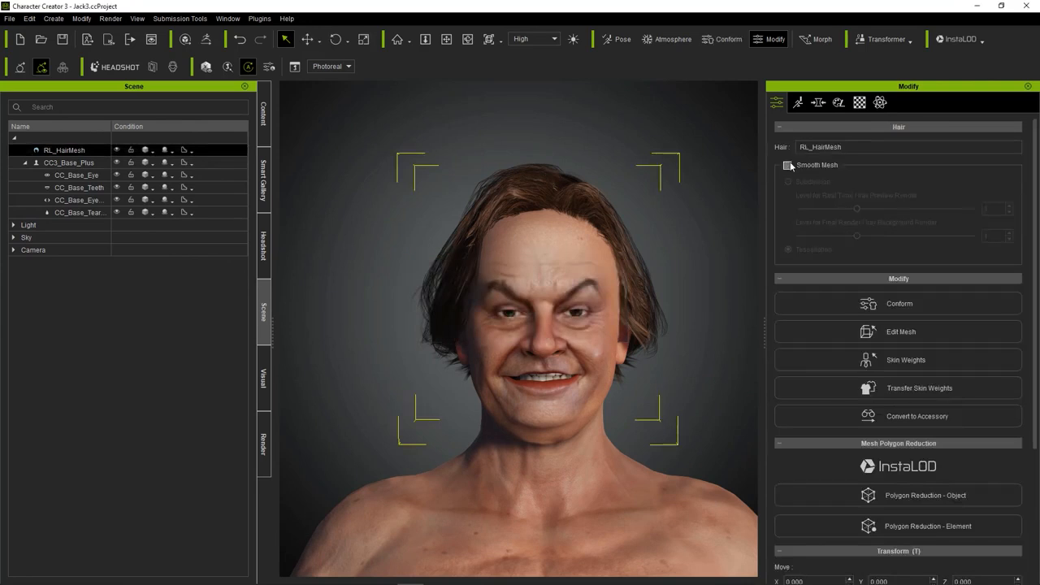
{"action": "left_click", "coordinate": [789, 164]}
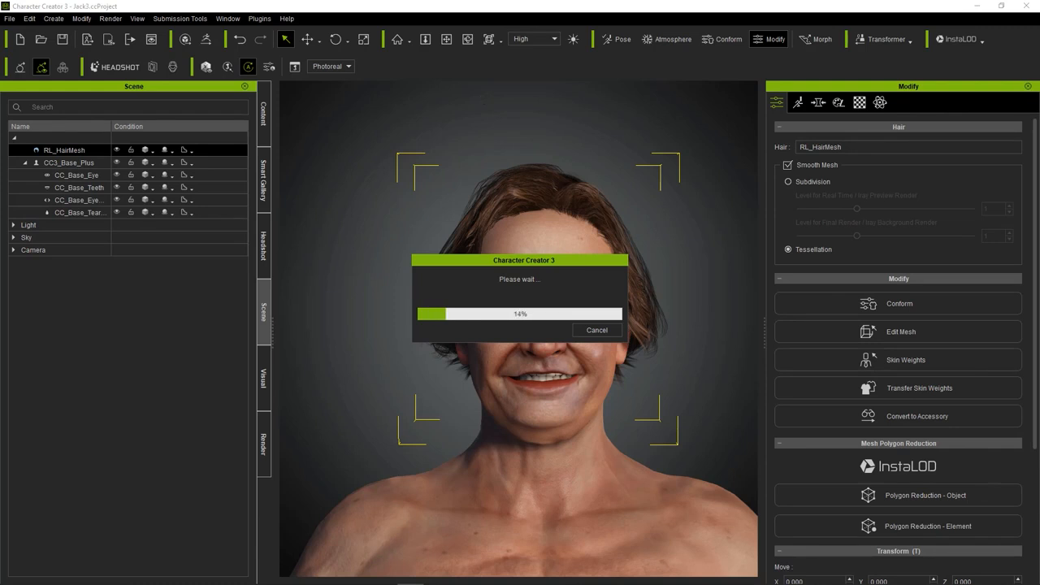
{"action": "left_click", "coordinate": [789, 182]}
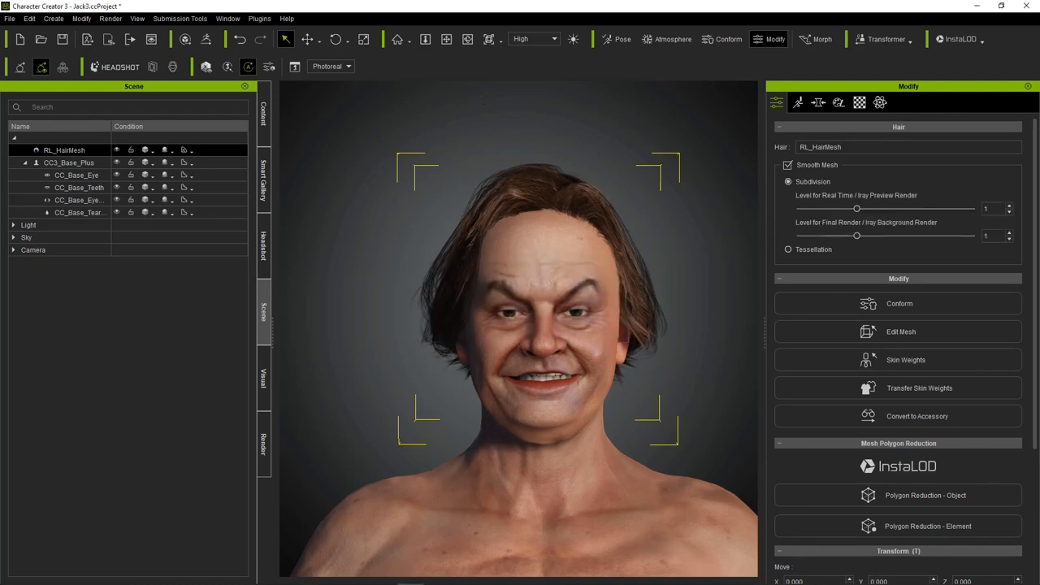
{"action": "left_click", "coordinate": [429, 228]}
{"action": "scroll", "coordinate": [429, 227], "scroll_direction": "up", "scroll_amount": 3}
{"action": "middle_click_drag", "start_coordinate": [429, 228], "coordinate": [398, 199]}
{"action": "left_click", "coordinate": [538, 147]}
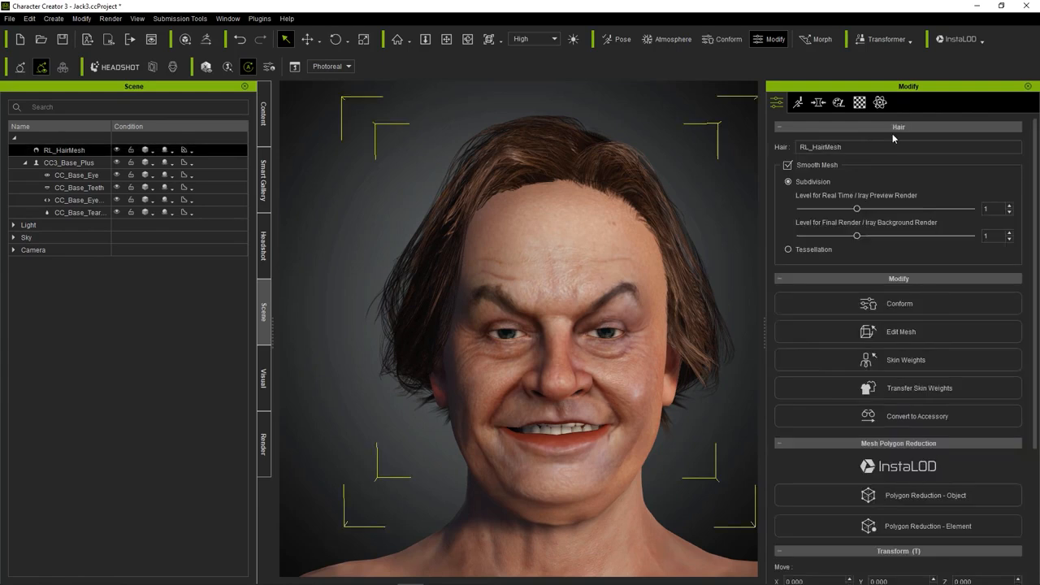
Lower the brightness of the hair material's Opacity texture to -25 in Adjust Color.
{"action": "left_click", "coordinate": [859, 104]}
{"action": "left_click", "coordinate": [863, 281]}
{"action": "left_click", "coordinate": [860, 303]}
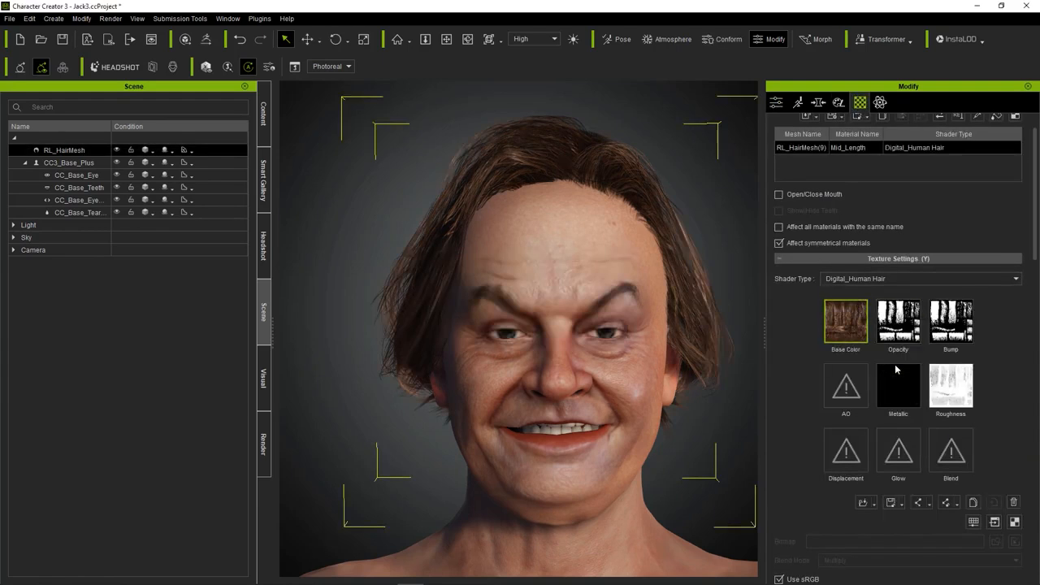
{"action": "scroll", "coordinate": [622, 211], "scroll_direction": "down", "scroll_amount": 5}
{"action": "scroll", "coordinate": [622, 211], "scroll_direction": "up", "scroll_amount": 5}
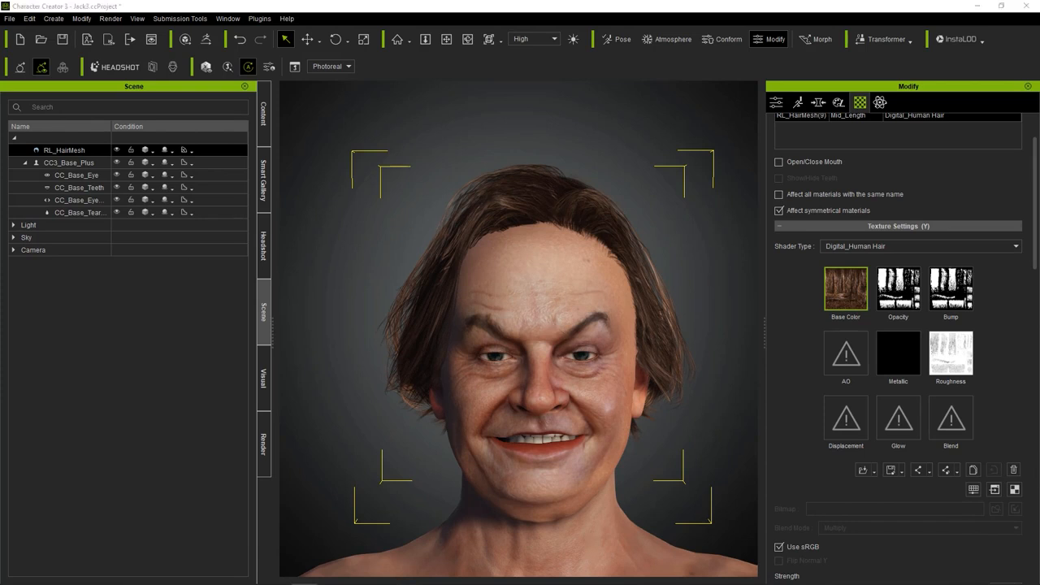
{"action": "scroll", "coordinate": [520, 325], "scroll_direction": "down", "scroll_amount": 5}
{"action": "left_click", "coordinate": [898, 288]}
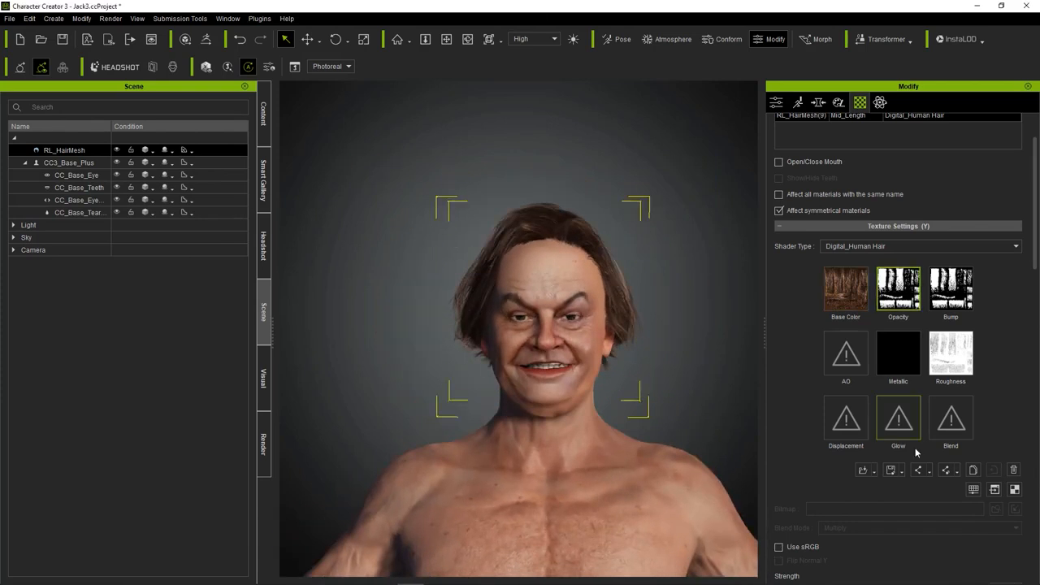
{"action": "left_click", "coordinate": [918, 469]}
{"action": "left_click_drag", "start_coordinate": [275, 268], "coordinate": [262, 267]}
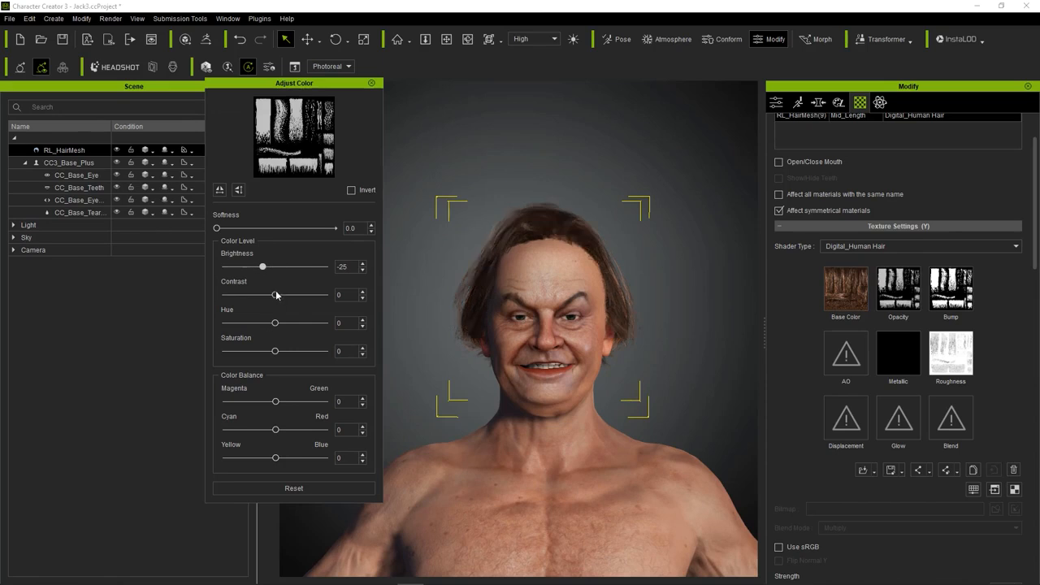
{"action": "left_click", "coordinate": [372, 83]}
Reshape the front top of the hair in Edit Mesh by moving vertices with Soft Selection.
{"action": "scroll", "coordinate": [467, 141], "scroll_direction": "up", "scroll_amount": 3}
{"action": "right_click_drag", "start_coordinate": [466, 142], "coordinate": [500, 248]}
{"action": "scroll", "coordinate": [791, 146], "scroll_direction": "up", "scroll_amount": 2}
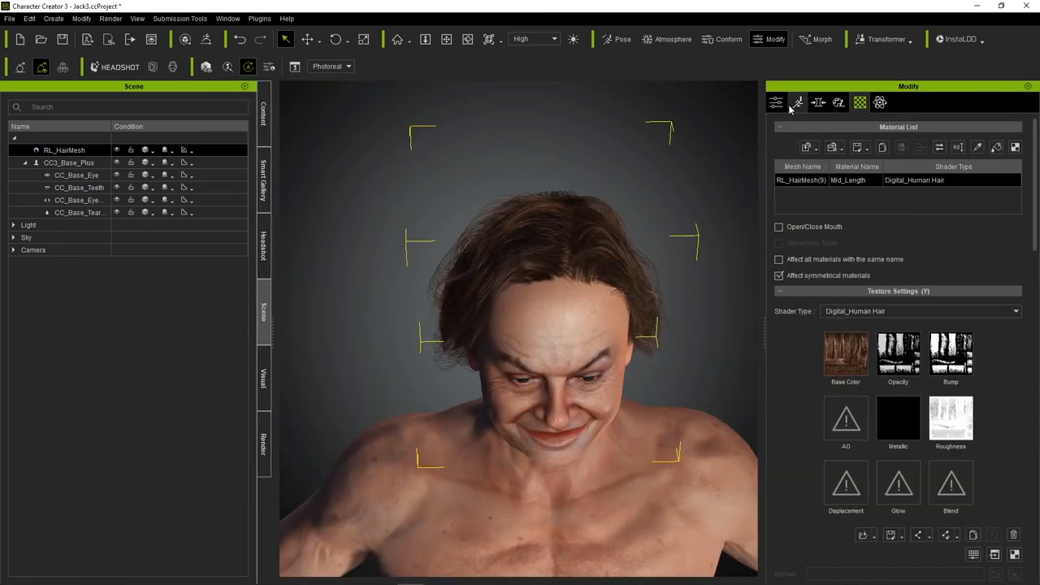
{"action": "left_click", "coordinate": [798, 104]}
{"action": "right_click_drag", "start_coordinate": [561, 268], "coordinate": [566, 371]}
{"action": "left_click", "coordinate": [569, 372]}
{"action": "left_click", "coordinate": [308, 39]}
{"action": "left_click_drag", "start_coordinate": [558, 297], "coordinate": [557, 348]}
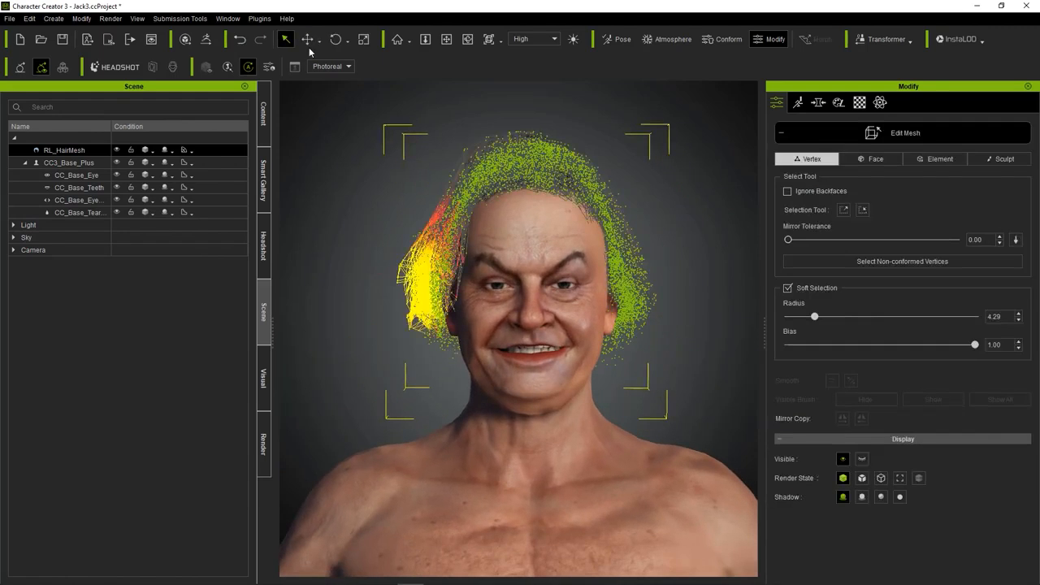
{"action": "left_click", "coordinate": [307, 39]}
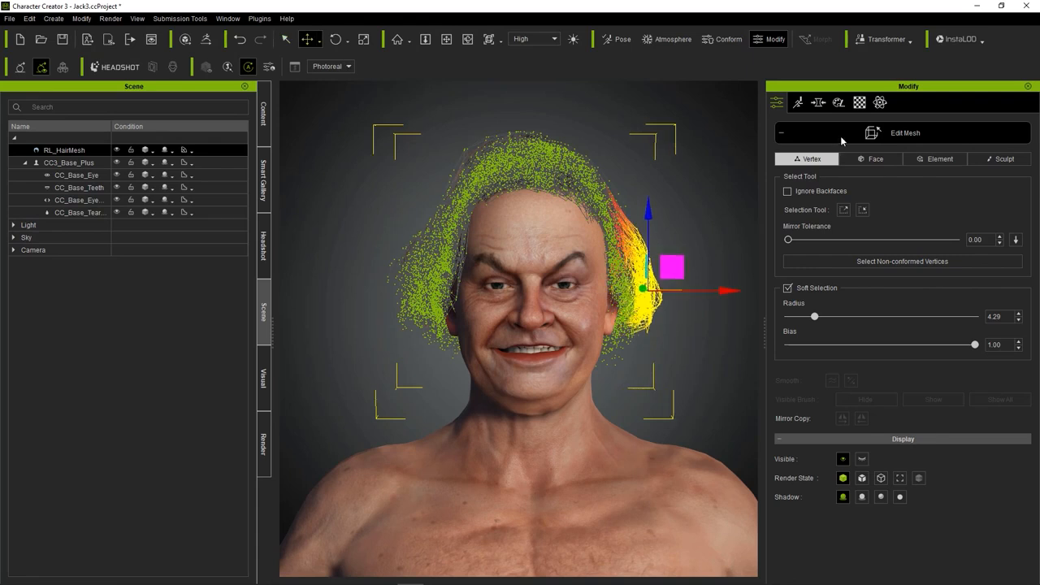
{"action": "left_click", "coordinate": [840, 138]}
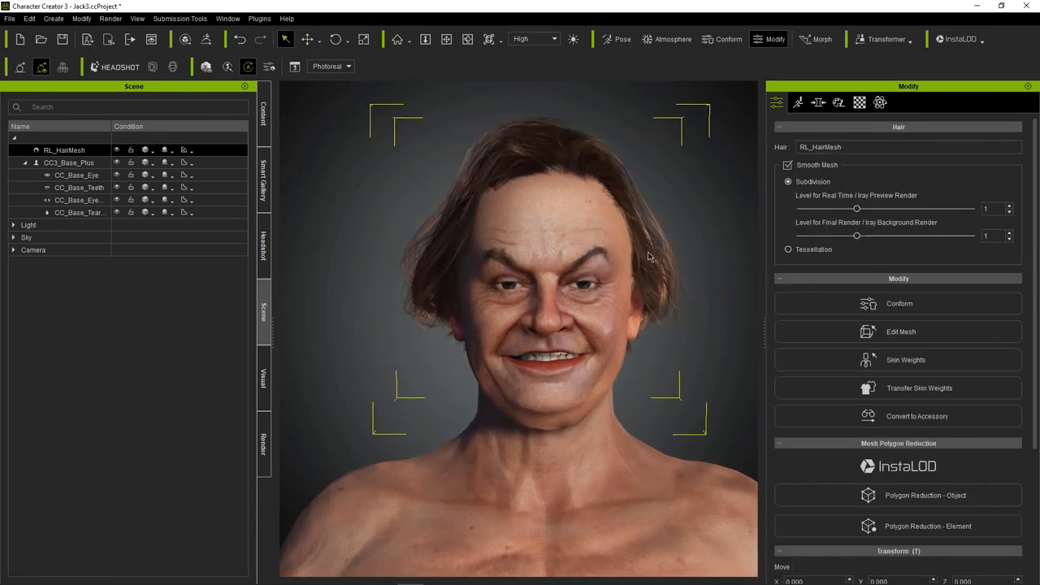
Move the soft-selected vertices at both side ends of the hair closer to the head in Edit Mesh.
{"action": "left_click", "coordinate": [847, 329]}
{"action": "left_click_drag", "start_coordinate": [436, 116], "coordinate": [475, 133]}
{"action": "left_click", "coordinate": [307, 39]}
{"action": "left_click_drag", "start_coordinate": [377, 333], "coordinate": [462, 377]}
{"action": "left_click", "coordinate": [307, 39]}
{"action": "left_click_drag", "start_coordinate": [471, 327], "coordinate": [486, 345]}
{"action": "left_click_drag", "start_coordinate": [682, 360], "coordinate": [631, 377]}
{"action": "left_click", "coordinate": [307, 39]}
{"action": "left_click_drag", "start_coordinate": [661, 344], "coordinate": [655, 353]}
{"action": "left_click", "coordinate": [286, 39]}
{"action": "left_click", "coordinate": [902, 132]}
{"action": "scroll", "coordinate": [627, 225], "scroll_direction": "down", "scroll_amount": 3}
{"action": "scroll", "coordinate": [582, 274], "scroll_direction": "up", "scroll_amount": 3}
Activate the skin editor for the avatar and select the Aged Wrinkle layer of the Head material.
{"action": "left_click", "coordinate": [582, 274]}
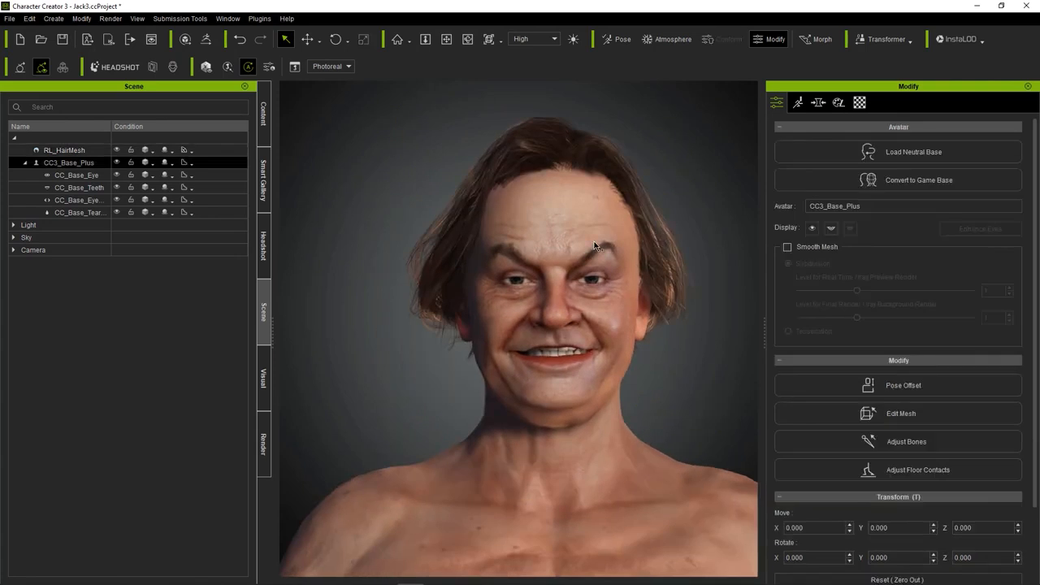
{"action": "left_click", "coordinate": [839, 102]}
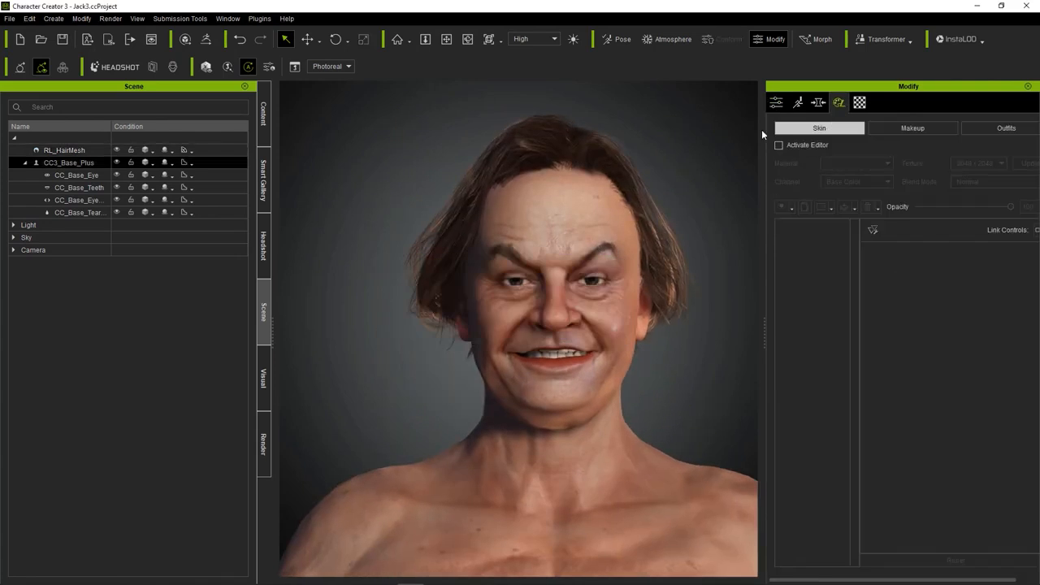
{"action": "left_click", "coordinate": [787, 144]}
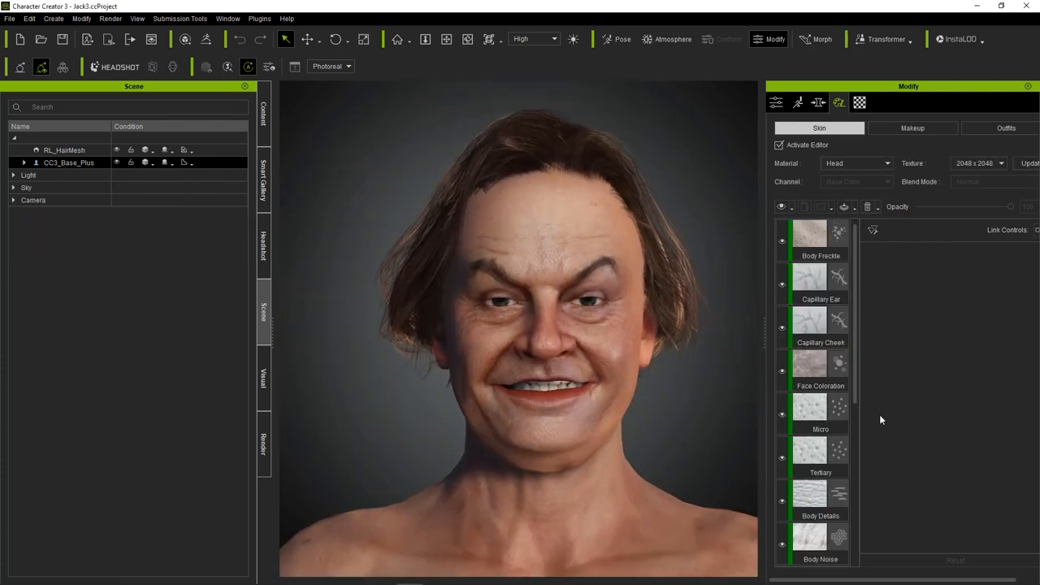
{"action": "scroll", "coordinate": [817, 406], "scroll_direction": "down", "scroll_amount": 4}
{"action": "left_click", "coordinate": [817, 325]}
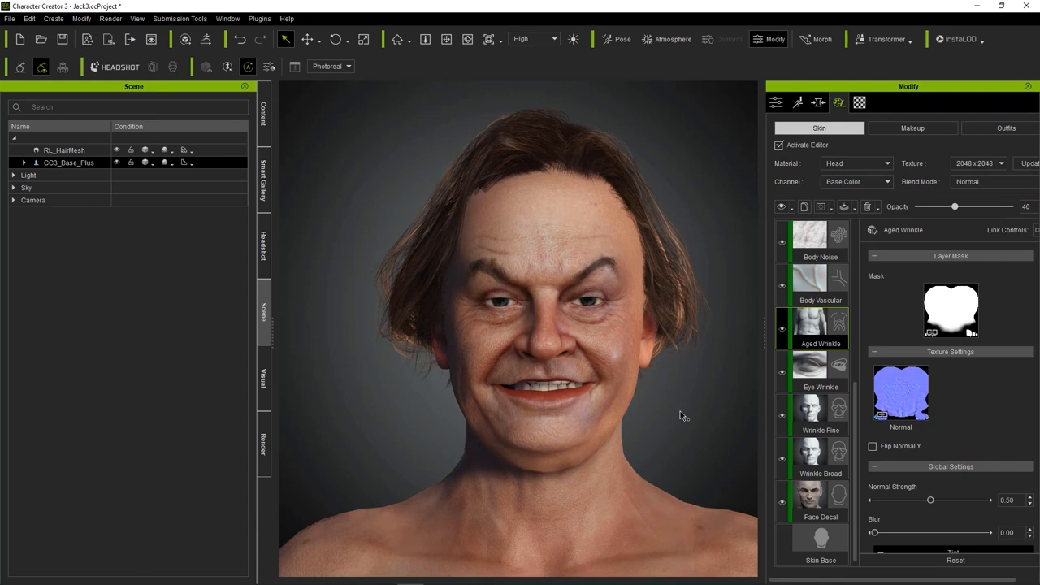
{"action": "right_click_drag", "start_coordinate": [703, 218], "coordinate": [677, 250]}
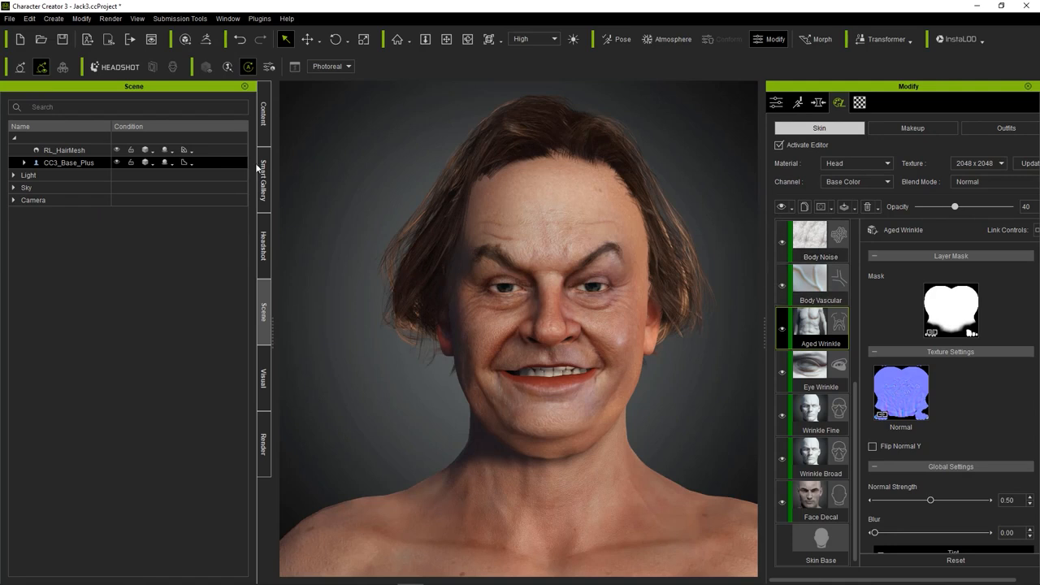
Open the Beard category under Body Hair in the skin template library.
{"action": "left_click", "coordinate": [81, 162]}
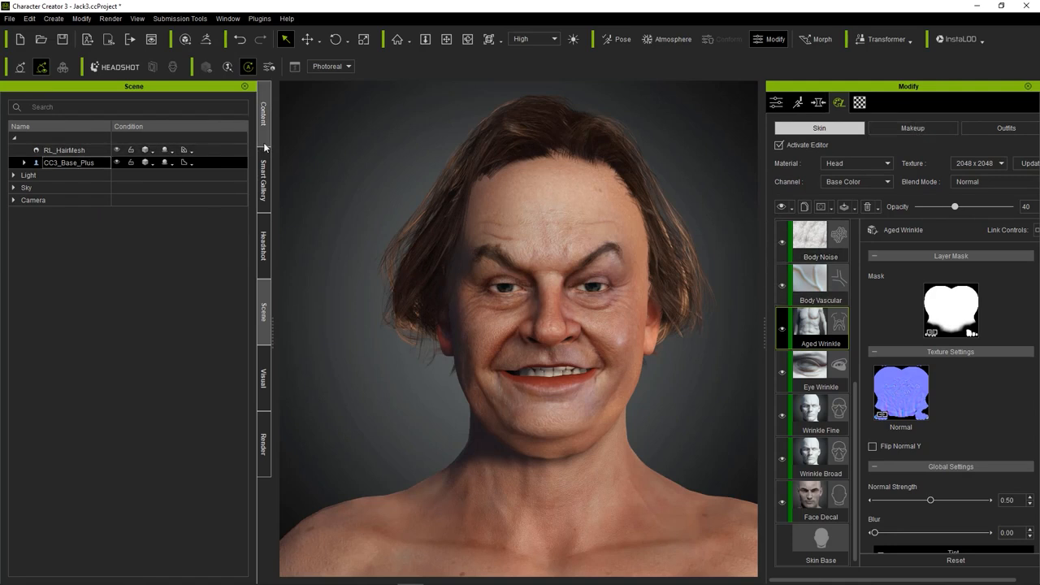
{"action": "left_click", "coordinate": [265, 116]}
{"action": "left_click", "coordinate": [82, 117]}
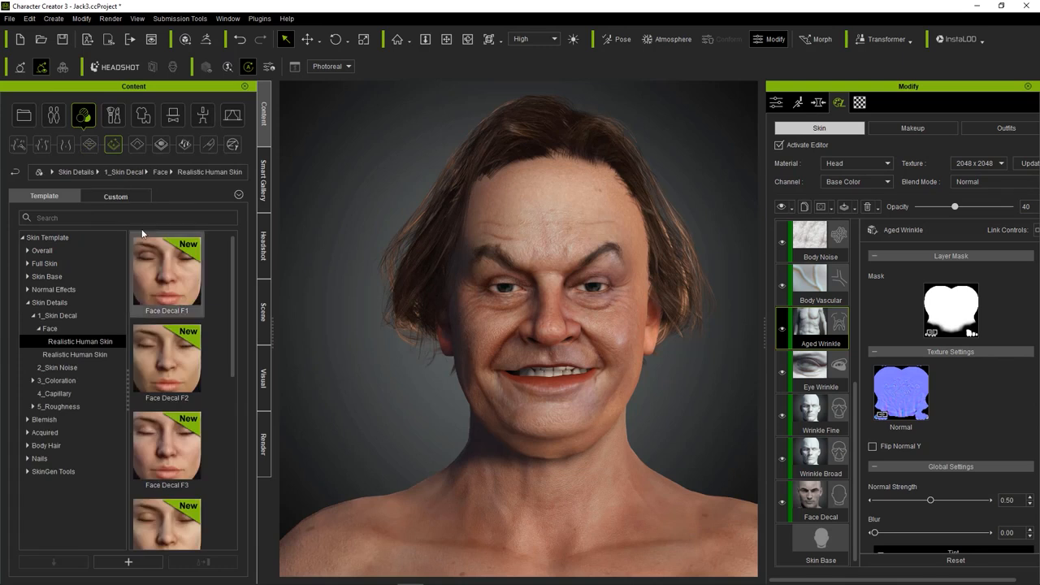
{"action": "left_click", "coordinate": [55, 116]}
{"action": "left_click", "coordinate": [82, 119]}
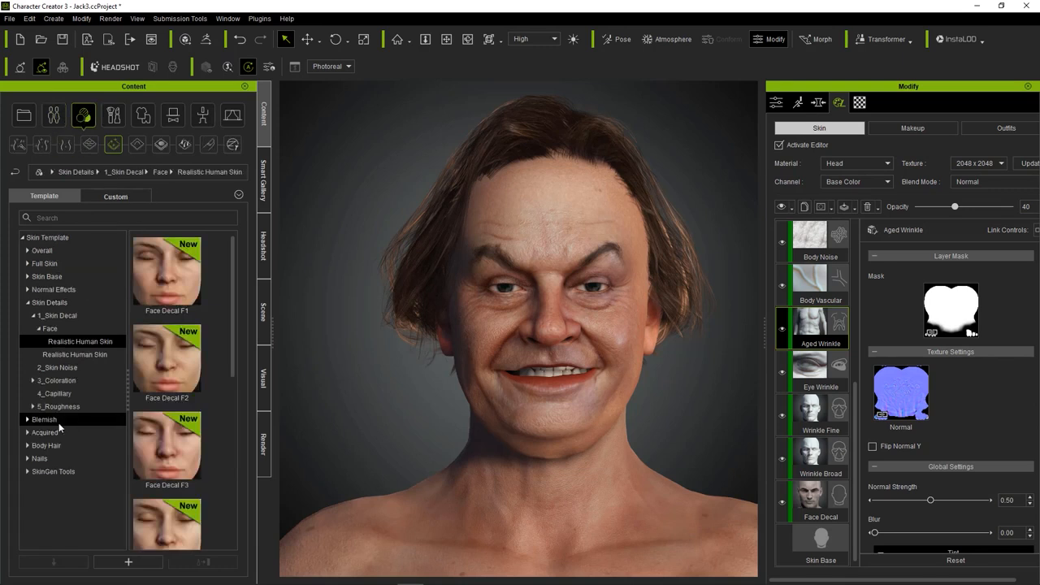
{"action": "left_click", "coordinate": [45, 432]}
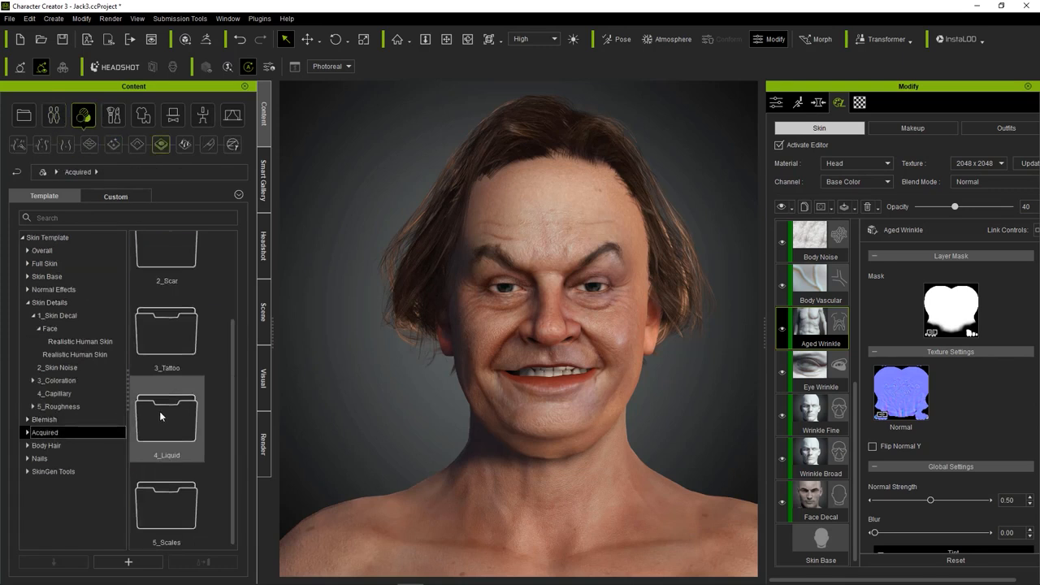
{"action": "left_click", "coordinate": [47, 446]}
{"action": "double_click", "coordinate": [162, 281]}
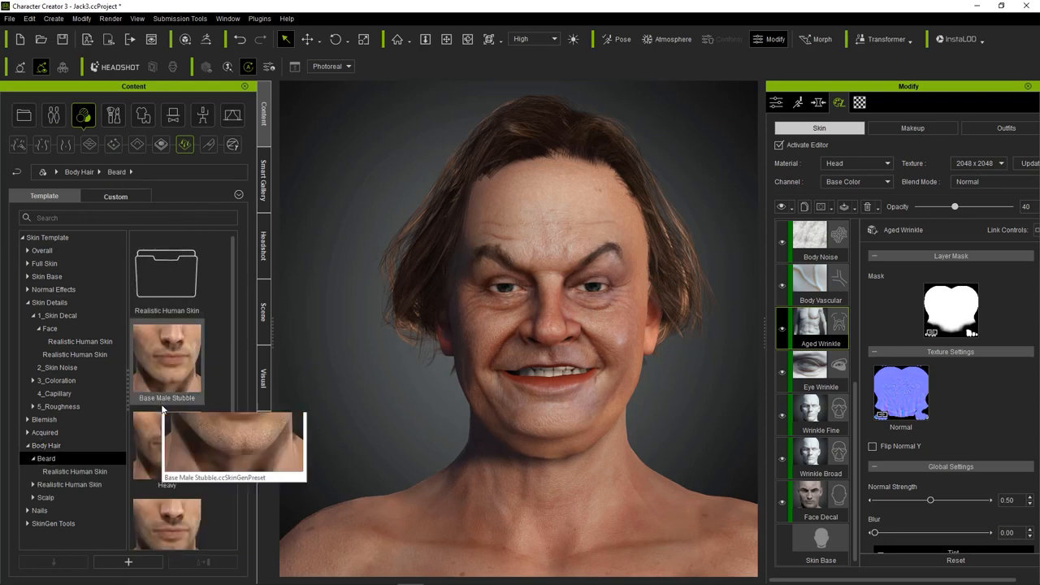
Apply the Medium beard preset to the avatar's face and deactivate the skin editor.
{"action": "scroll", "coordinate": [187, 407], "scroll_direction": "down", "scroll_amount": 2}
{"action": "double_click", "coordinate": [191, 406]}
{"action": "left_click", "coordinate": [444, 323]}
{"action": "left_click", "coordinate": [503, 328]}
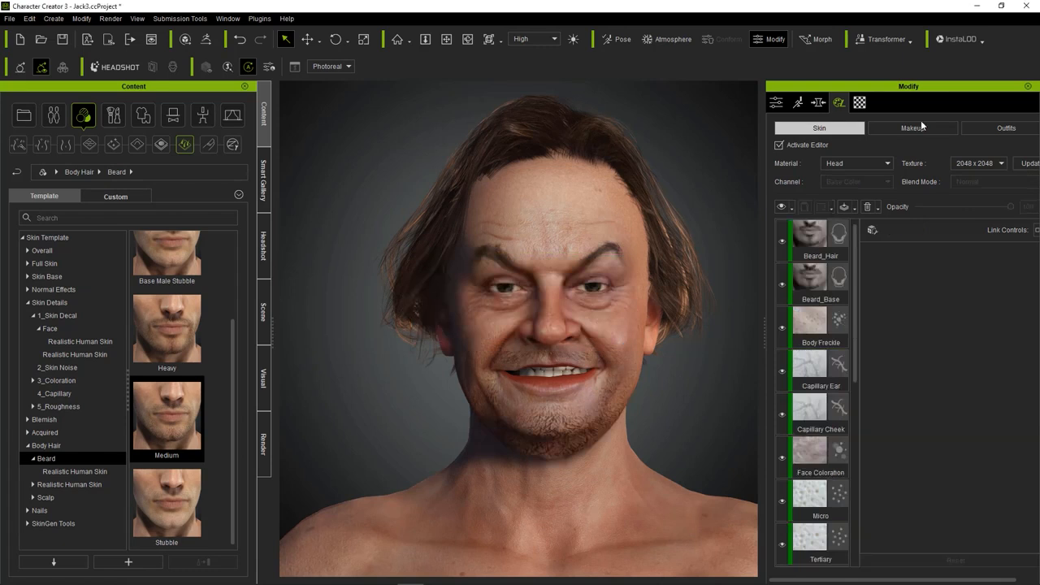
{"action": "left_click", "coordinate": [779, 145]}
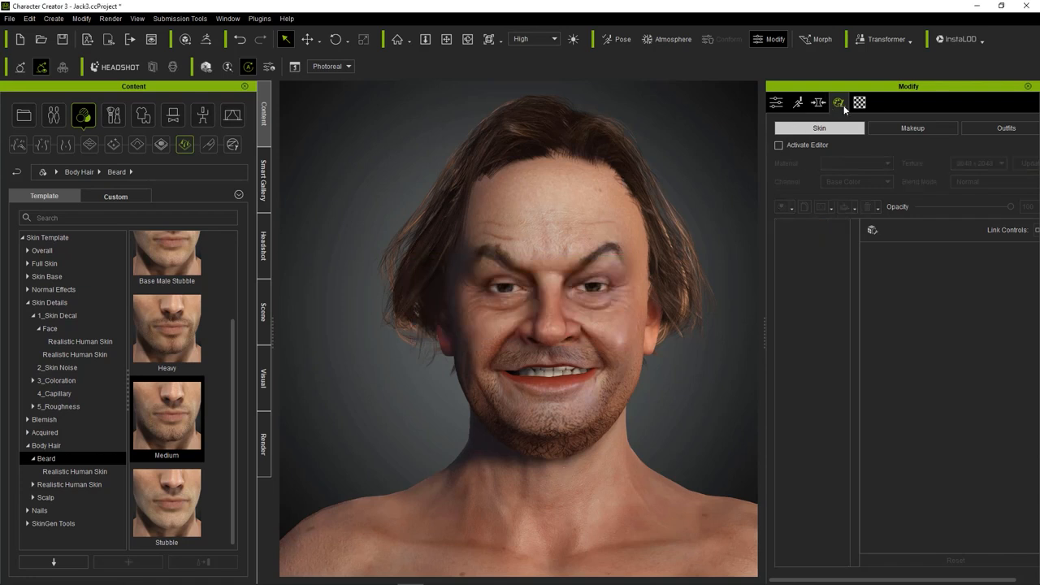
Reduce the avatar's Neck Double Chin morph to 44 among the currently used morphs.
{"action": "left_click", "coordinate": [819, 103]}
{"action": "scroll", "coordinate": [921, 288], "scroll_direction": "down", "scroll_amount": 5}
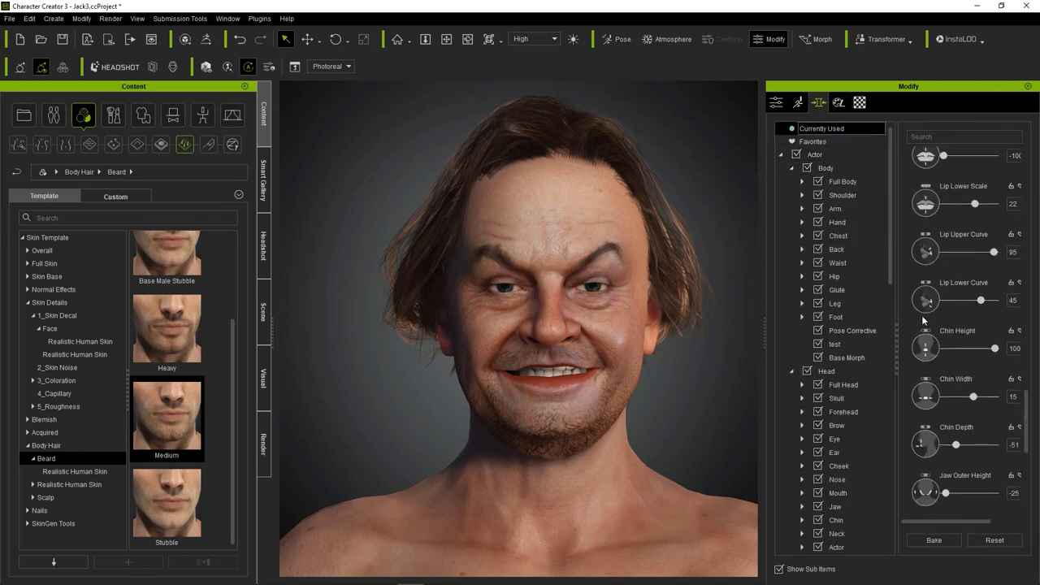
{"action": "scroll", "coordinate": [941, 450], "scroll_direction": "down", "scroll_amount": 4}
{"action": "left_click_drag", "start_coordinate": [980, 504], "coordinate": [969, 509]}
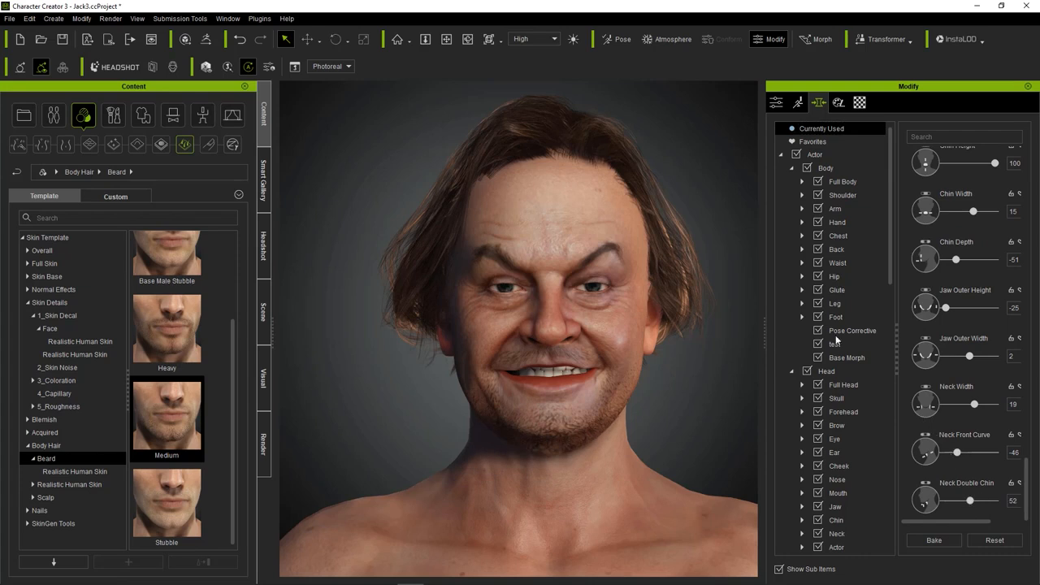
{"action": "left_click_drag", "start_coordinate": [969, 504], "coordinate": [963, 504]}
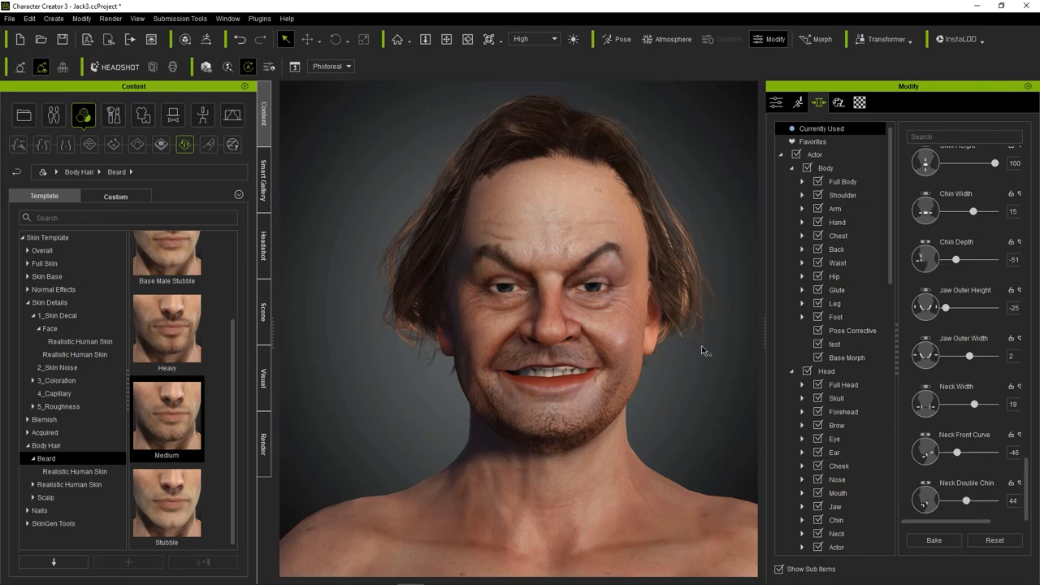
Adjust the hair material's Opacity texture to brightness -16 and contrast 29.
{"action": "left_click", "coordinate": [497, 142]}
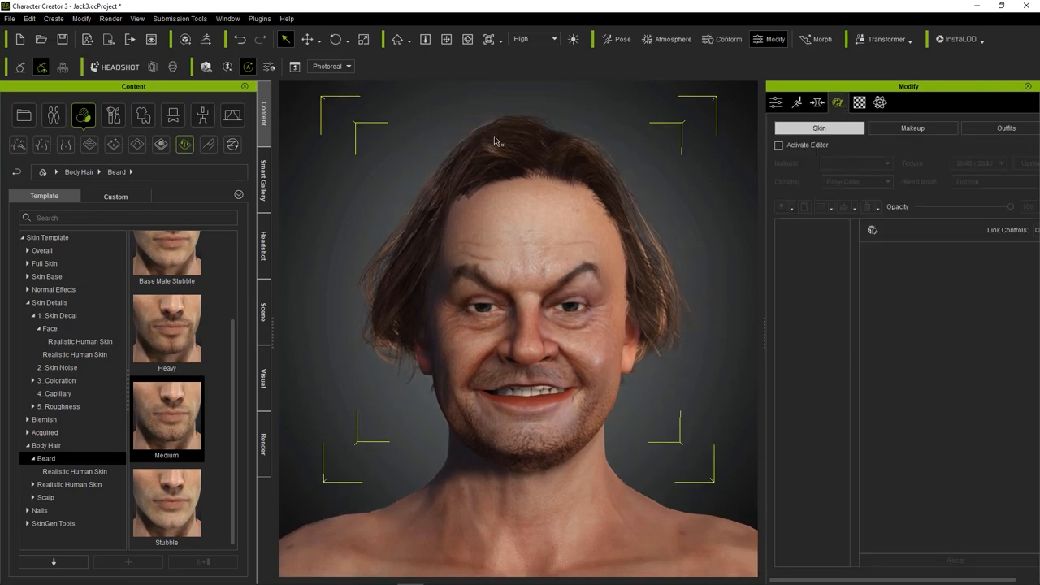
{"action": "left_click", "coordinate": [859, 102]}
{"action": "scroll", "coordinate": [855, 374], "scroll_direction": "down", "scroll_amount": 1}
{"action": "left_click", "coordinate": [976, 523]}
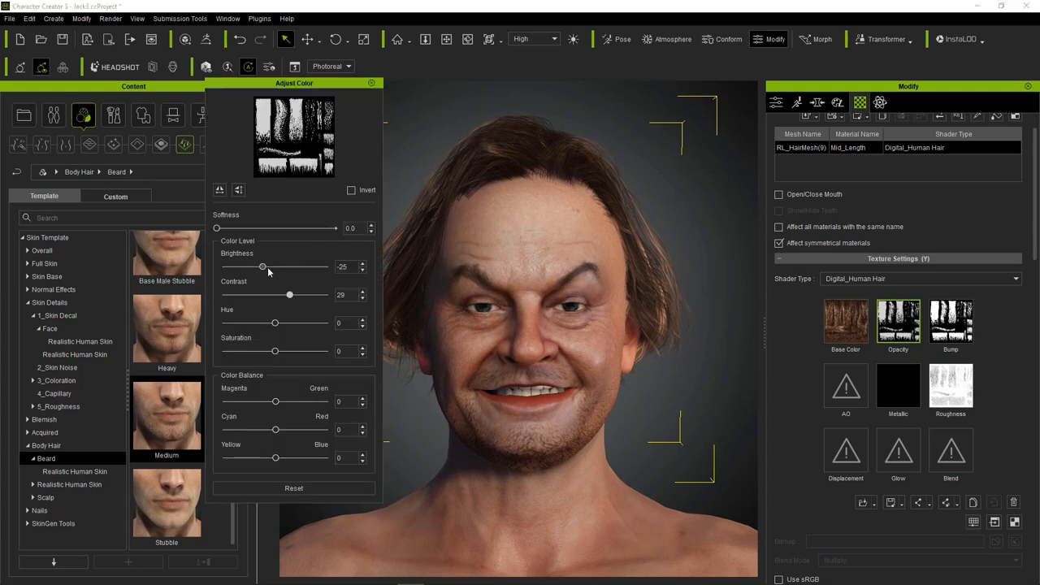
{"action": "mouse_move", "coordinate": [266, 266]}
{"action": "left_mouse_down"}
{"action": "mouse_move", "coordinate": [254, 269]}
{"action": "mouse_move", "coordinate": [268, 277]}
{"action": "left_mouse_up"}
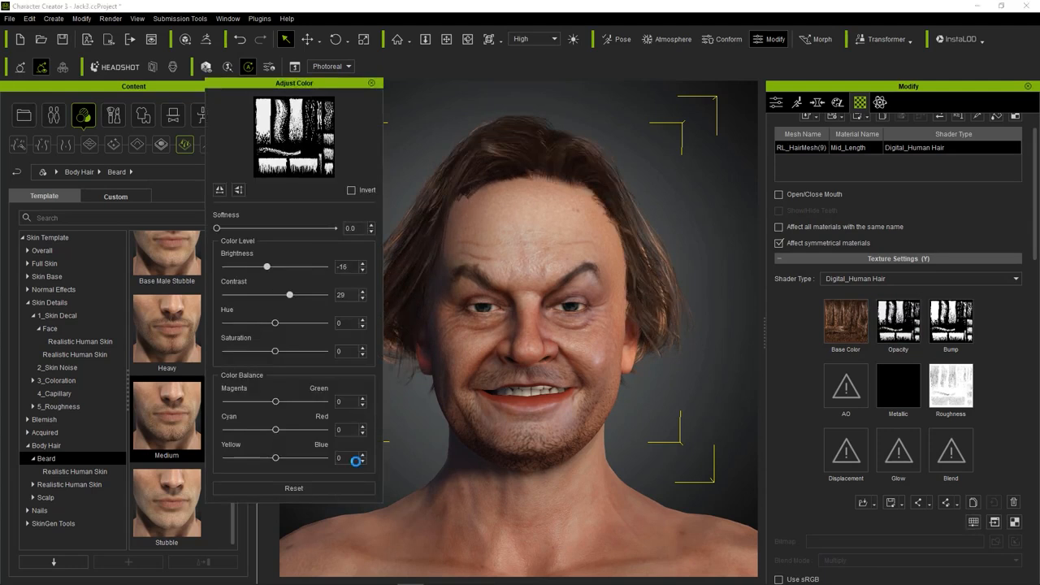
{"action": "left_click", "coordinate": [504, 138]}
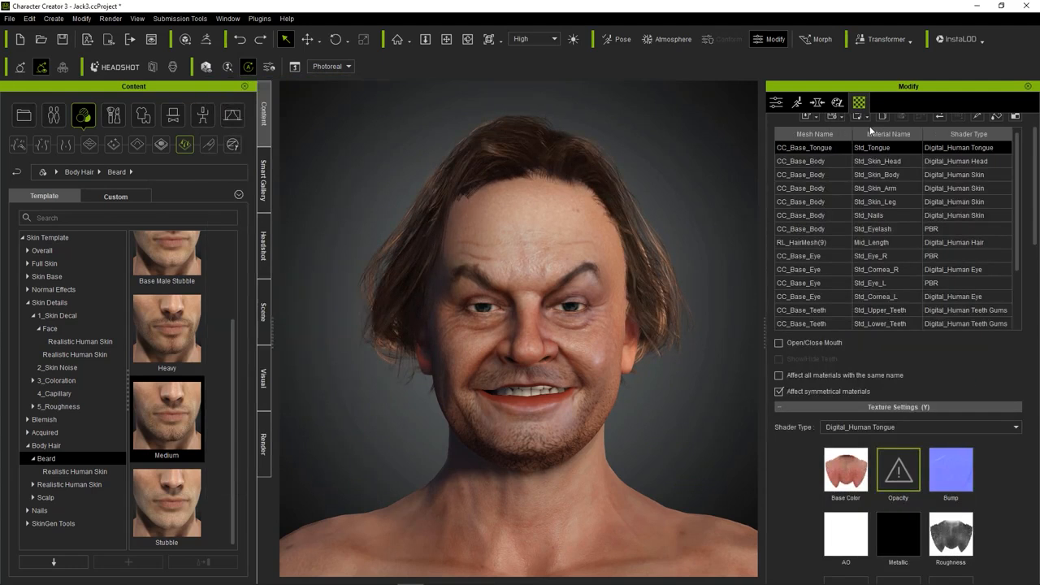
Darken the hair's Base Color texture to brightness -23 and save the project.
{"action": "left_click", "coordinate": [534, 143]}
{"action": "left_click", "coordinate": [846, 355]}
{"action": "left_click", "coordinate": [978, 559]}
{"action": "left_click_drag", "start_coordinate": [277, 265], "coordinate": [265, 266]}
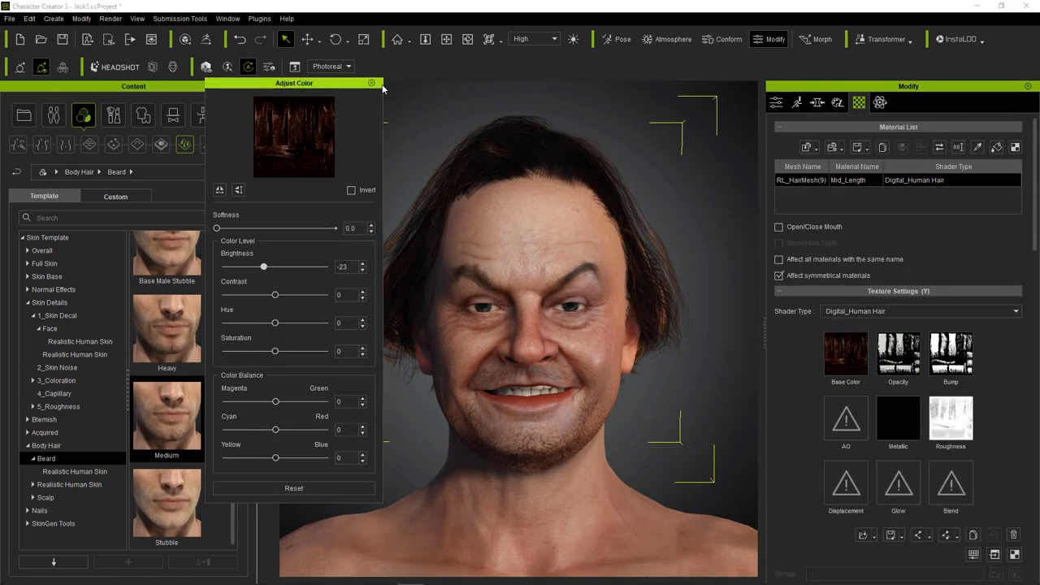
{"action": "left_click", "coordinate": [371, 82]}
{"action": "left_click", "coordinate": [385, 181]}
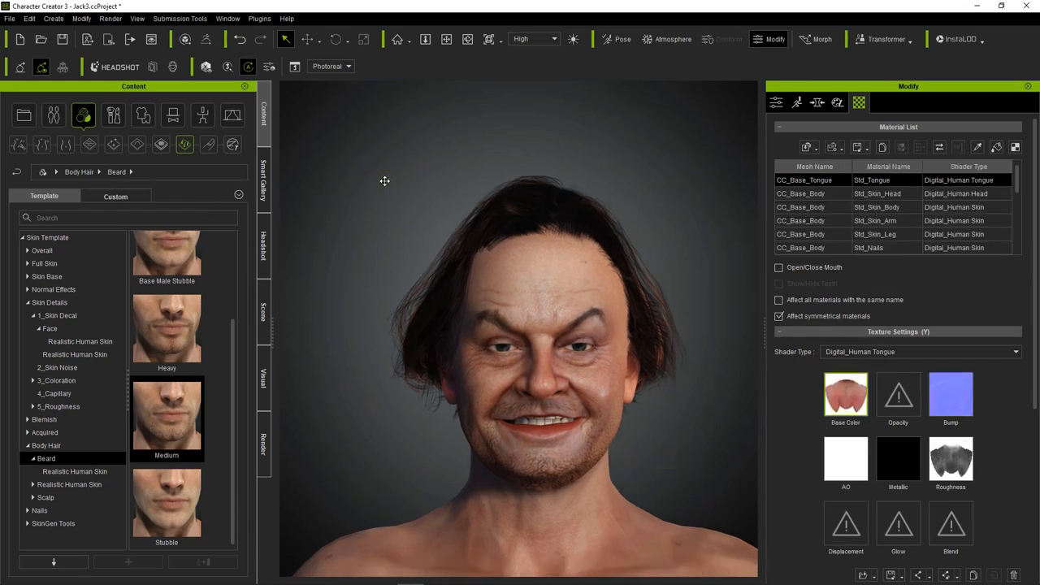
{"action": "key", "text": "ctrl+s"}
Activate Headshot's Sculpt Morph and reshape the avatar's skull, with Skull Peak at -100 and Skull Width at 100.
{"action": "left_click", "coordinate": [48, 114]}
{"action": "left_click", "coordinate": [114, 66]}
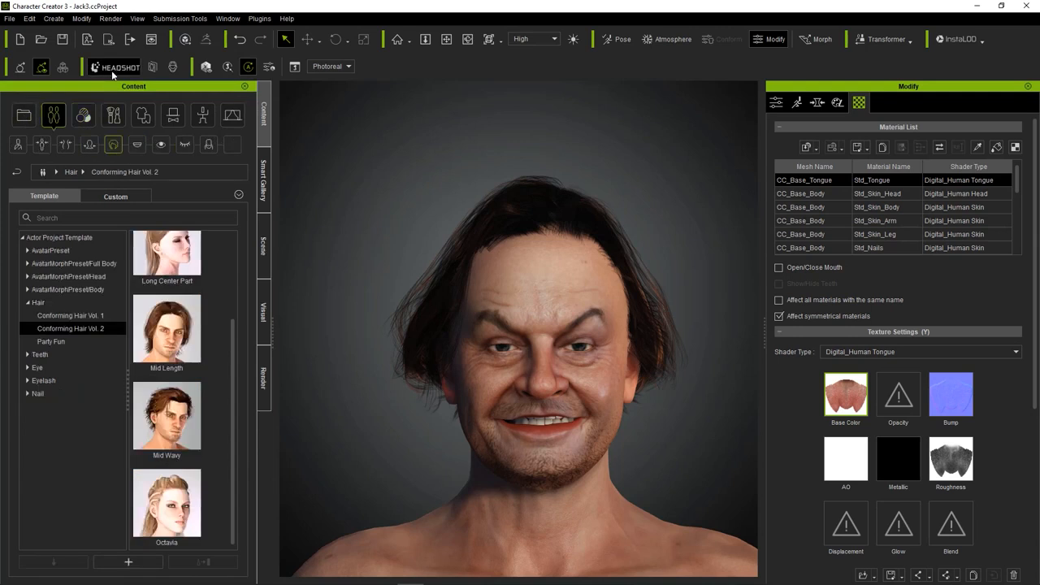
{"action": "mouse_move", "coordinate": [463, 309]}
{"action": "left_mouse_down"}
{"action": "mouse_move", "coordinate": [444, 263]}
{"action": "mouse_move", "coordinate": [424, 271]}
{"action": "left_mouse_up"}
{"action": "left_click", "coordinate": [35, 386]}
{"action": "left_click_drag", "start_coordinate": [478, 240], "coordinate": [383, 216]}
{"action": "left_click", "coordinate": [70, 387]}
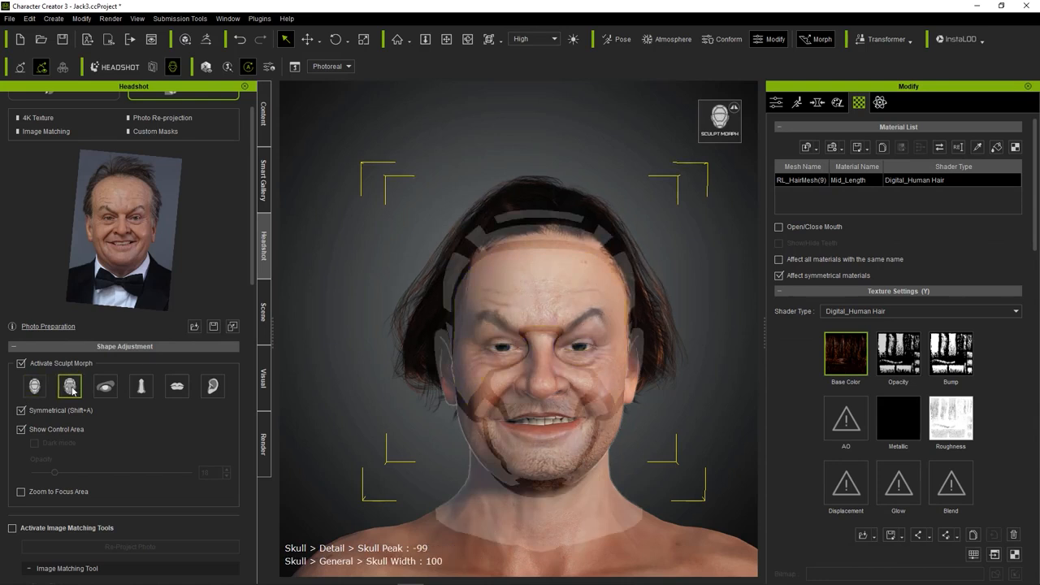
{"action": "mouse_move", "coordinate": [496, 236]}
{"action": "left_mouse_down"}
{"action": "mouse_move", "coordinate": [484, 208]}
{"action": "mouse_move", "coordinate": [432, 201]}
{"action": "mouse_move", "coordinate": [454, 155]}
{"action": "mouse_move", "coordinate": [480, 199]}
{"action": "left_mouse_up"}
{"action": "left_click_drag", "start_coordinate": [515, 246], "coordinate": [299, 232]}
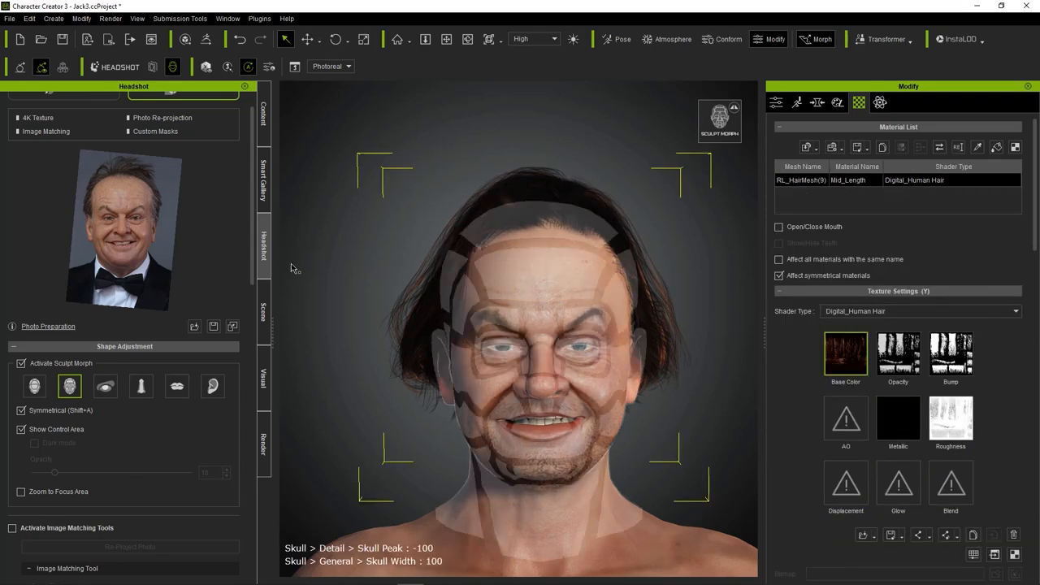
Sculpt the forehead and skull to Forehead Height 42, Skull Peak -85 and Skull Width 97.
{"action": "left_click", "coordinate": [34, 386]}
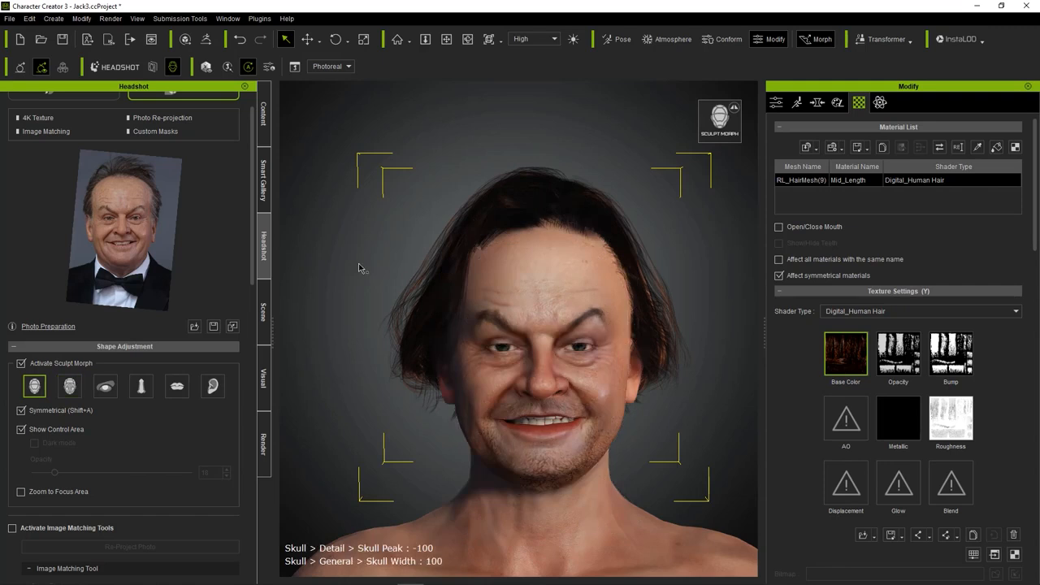
{"action": "left_click_drag", "start_coordinate": [455, 265], "coordinate": [401, 236]}
{"action": "mouse_move", "coordinate": [519, 227]}
{"action": "left_mouse_down"}
{"action": "mouse_move", "coordinate": [519, 205]}
{"action": "mouse_move", "coordinate": [515, 221]}
{"action": "left_mouse_up"}
{"action": "left_click_drag", "start_coordinate": [542, 294], "coordinate": [533, 269]}
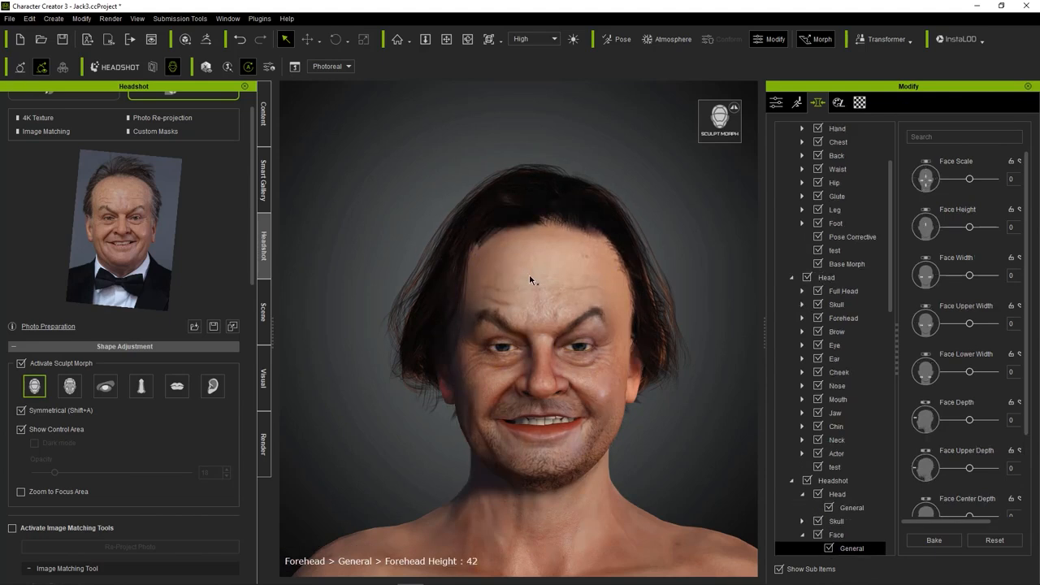
{"action": "left_click", "coordinate": [73, 385]}
{"action": "mouse_move", "coordinate": [452, 272]}
{"action": "left_mouse_down"}
{"action": "mouse_move", "coordinate": [403, 256]}
{"action": "mouse_move", "coordinate": [434, 261]}
{"action": "left_mouse_up"}
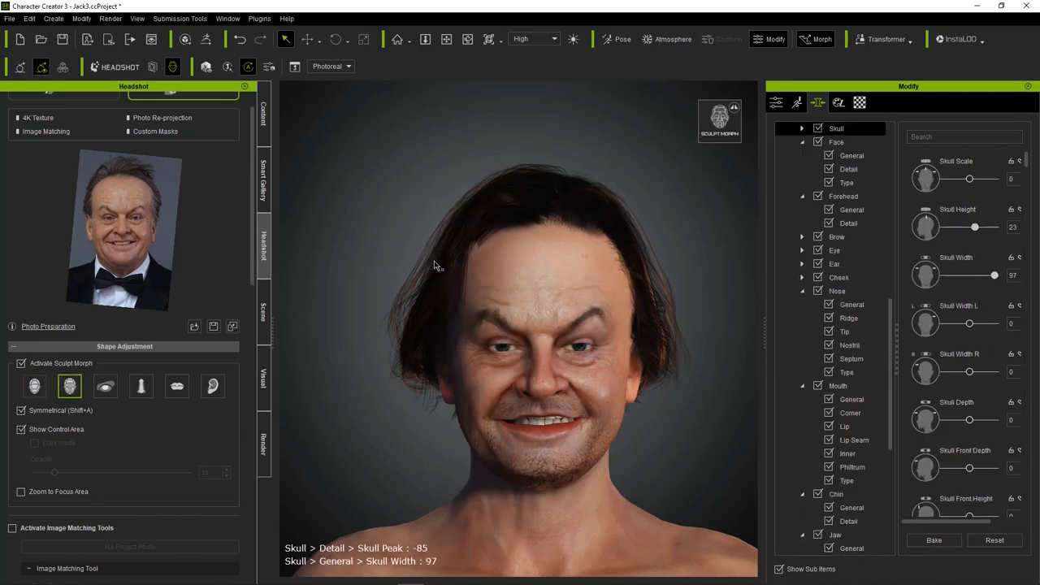
Lower the chin to Chin Height -78 and narrow the neck to Neck Width -58 by sculpting.
{"action": "left_click_drag", "start_coordinate": [536, 475], "coordinate": [534, 514]}
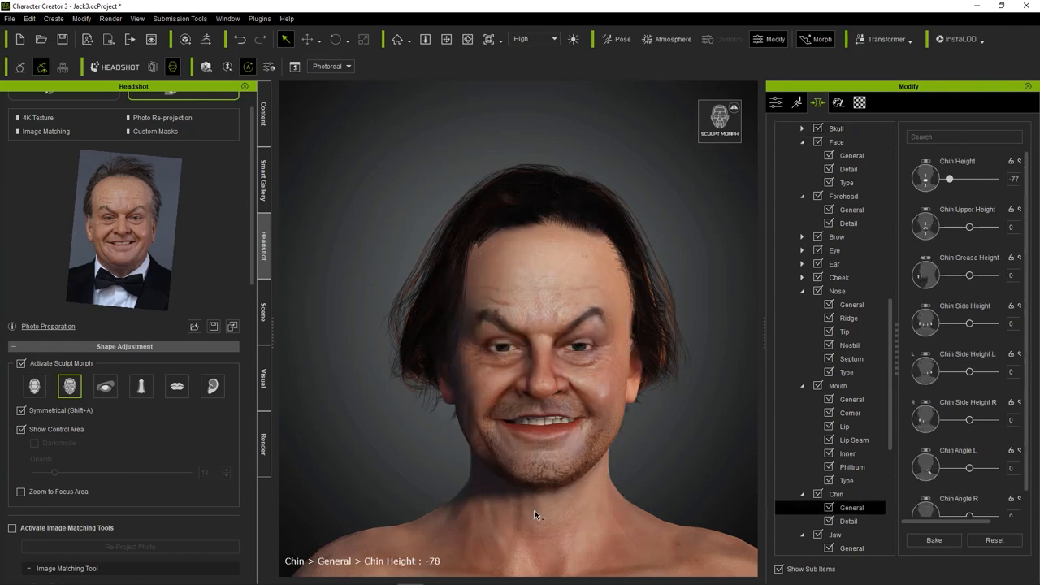
{"action": "left_click_drag", "start_coordinate": [434, 455], "coordinate": [490, 472]}
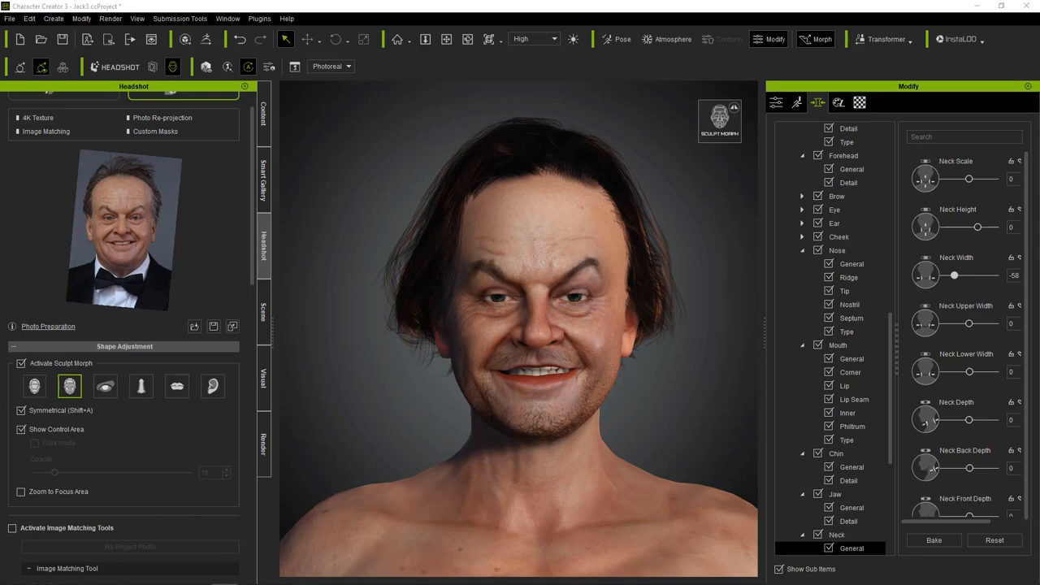
Sculpt the avatar's forehead taller, bringing Forehead Height to 72.
{"action": "left_click", "coordinate": [311, 337]}
{"action": "scroll", "coordinate": [415, 284], "scroll_direction": "up", "scroll_amount": 3}
{"action": "scroll", "coordinate": [415, 283], "scroll_direction": "down", "scroll_amount": 5}
{"action": "middle_click_drag", "start_coordinate": [415, 283], "coordinate": [383, 317]}
{"action": "left_click_drag", "start_coordinate": [475, 219], "coordinate": [446, 214]}
{"action": "scroll", "coordinate": [455, 238], "scroll_direction": "up", "scroll_amount": 3}
{"action": "middle_click_drag", "start_coordinate": [455, 238], "coordinate": [516, 268]}
{"action": "left_click_drag", "start_coordinate": [516, 269], "coordinate": [517, 247]}
{"action": "scroll", "coordinate": [520, 254], "scroll_direction": "down", "scroll_amount": 2}
{"action": "scroll", "coordinate": [528, 268], "scroll_direction": "up", "scroll_amount": 3}
{"action": "middle_click_drag", "start_coordinate": [528, 268], "coordinate": [561, 220]}
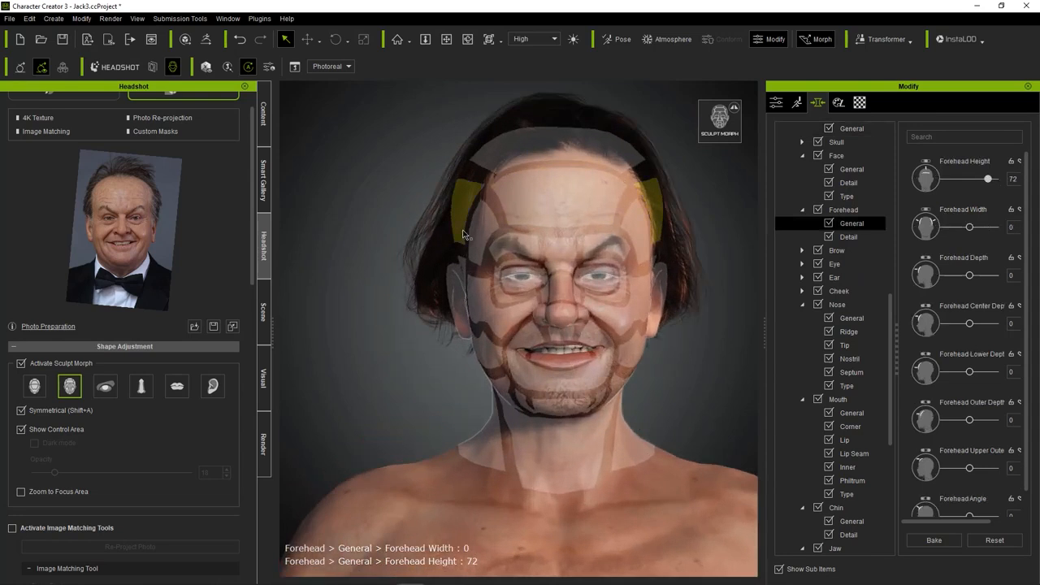
Sculpt the nose and cheekbones to Nose Height 49, Nose Ridge Upper Width 32, Nostril Width 42, Cheek Bone Height 20 and Cheek Bone Width 2.
{"action": "scroll", "coordinate": [573, 270], "scroll_direction": "up", "scroll_amount": 1}
{"action": "scroll", "coordinate": [574, 270], "scroll_direction": "up", "scroll_amount": 1}
{"action": "left_click_drag", "start_coordinate": [549, 286], "coordinate": [592, 249]}
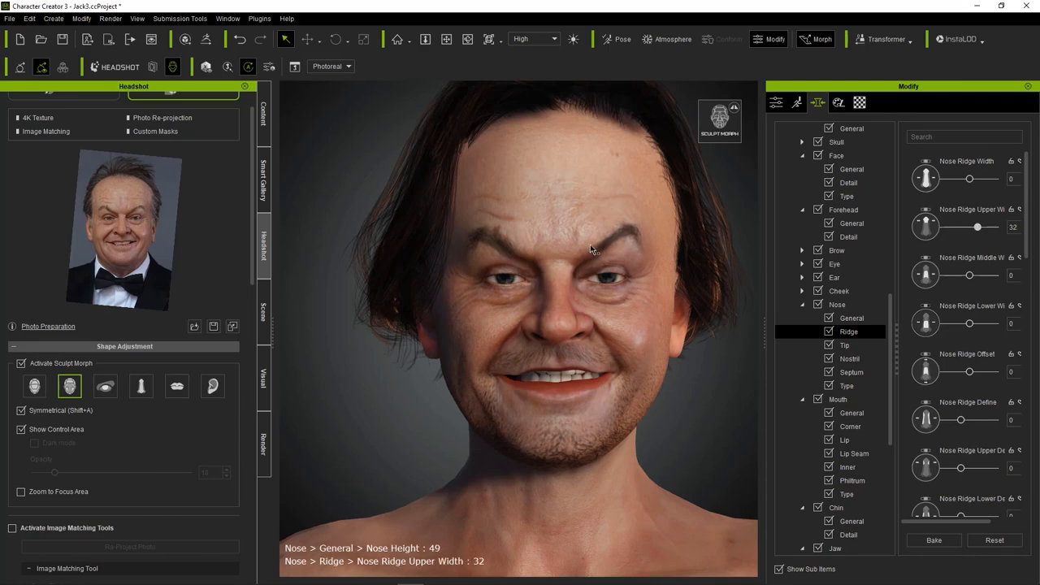
{"action": "left_click_drag", "start_coordinate": [587, 324], "coordinate": [627, 349]}
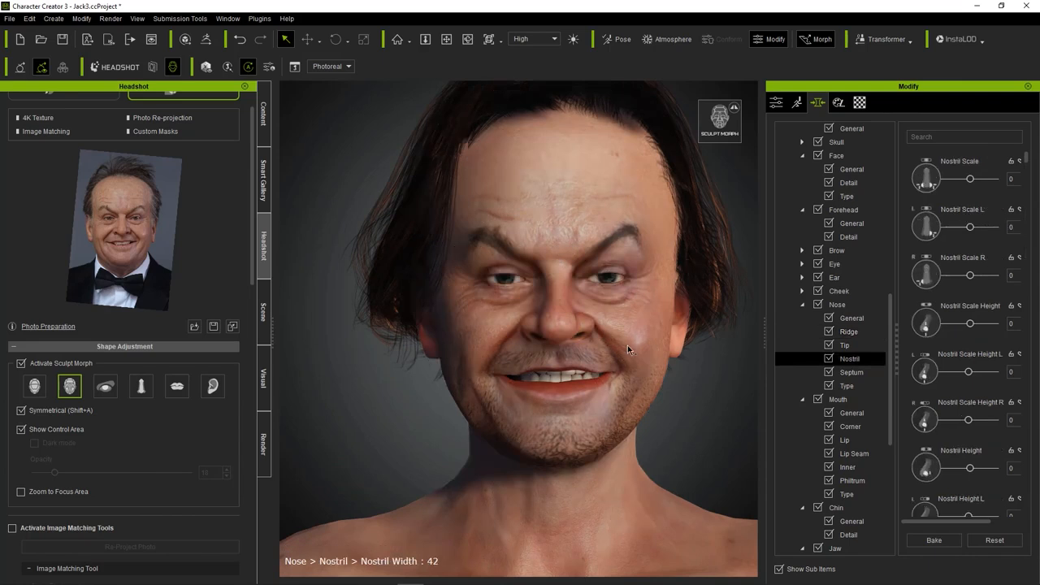
{"action": "mouse_move", "coordinate": [489, 317]}
{"action": "left_mouse_down"}
{"action": "mouse_move", "coordinate": [450, 309]}
{"action": "mouse_move", "coordinate": [489, 309]}
{"action": "left_mouse_up"}
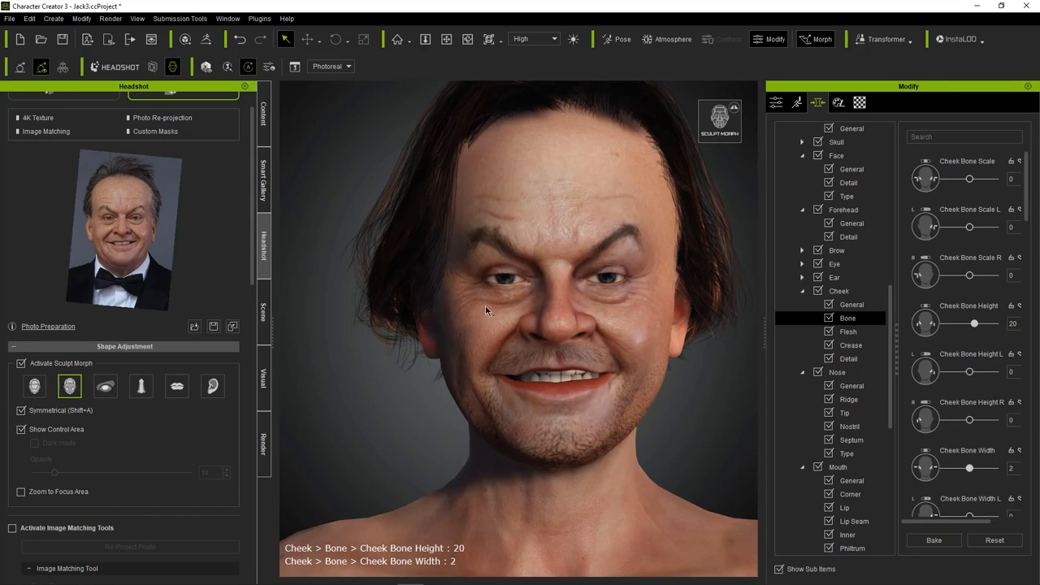
Narrow the avatar's neck by sculpting Neck Width down to -100.
{"action": "scroll", "coordinate": [434, 323], "scroll_direction": "down", "scroll_amount": 5}
{"action": "scroll", "coordinate": [501, 371], "scroll_direction": "up", "scroll_amount": 4}
{"action": "left_click_drag", "start_coordinate": [490, 370], "coordinate": [520, 420]}
{"action": "scroll", "coordinate": [520, 406], "scroll_direction": "down", "scroll_amount": 3}
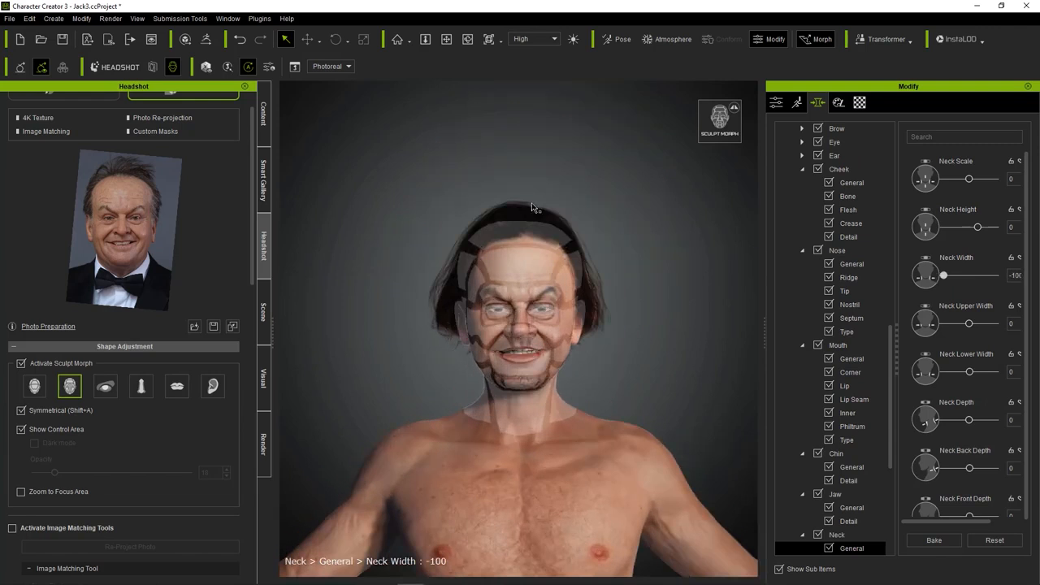
Enlarge the avatar's head with Sculpt Morph turned off, and search the actor morphs for "char".
{"action": "left_click", "coordinate": [20, 363]}
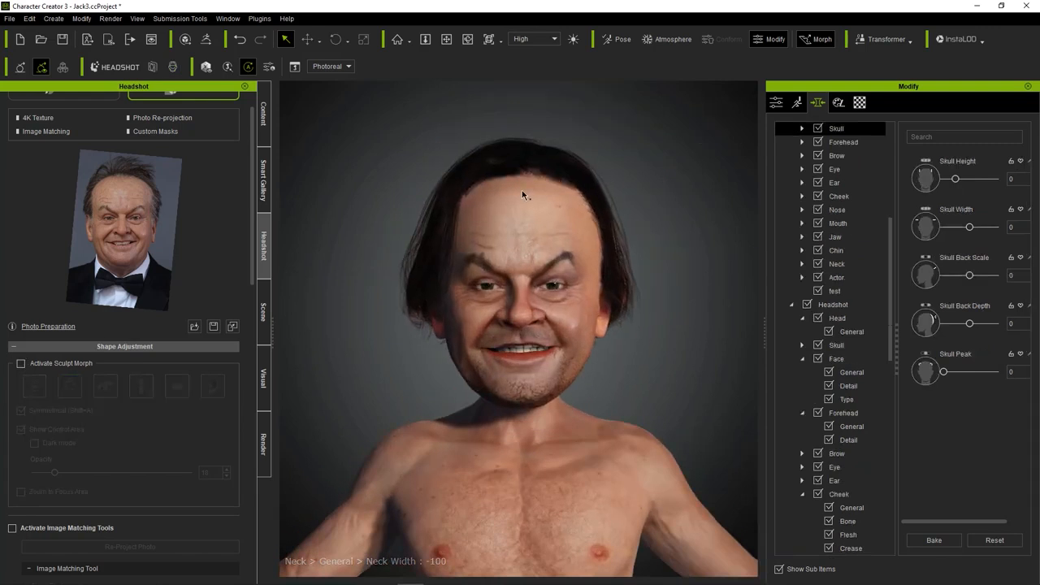
{"action": "left_click", "coordinate": [965, 137]}
{"action": "type", "text": "char"}
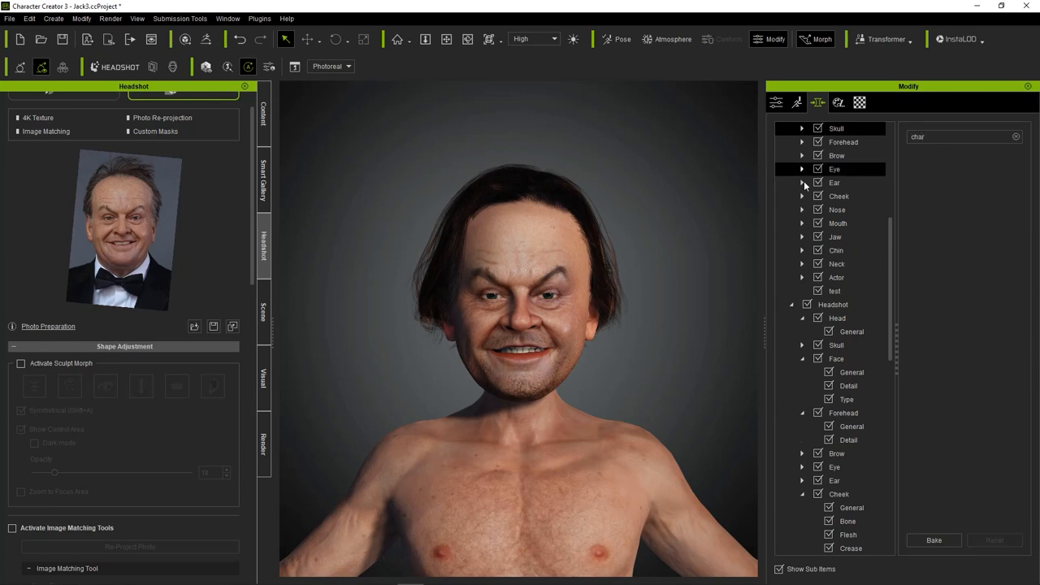
{"action": "left_click", "coordinate": [871, 153]}
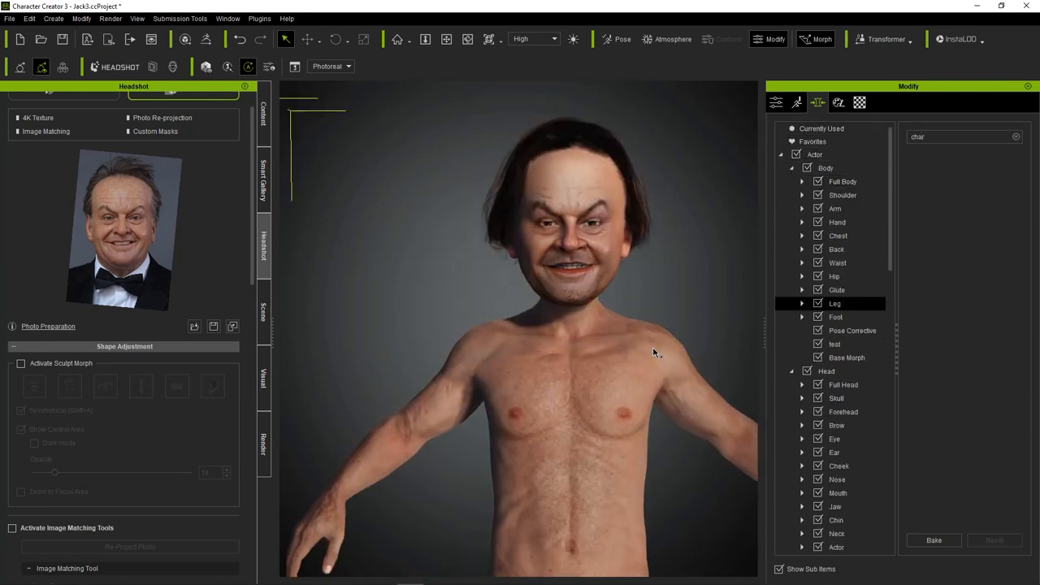
Reshape the avatar's neck directly on the model to raise the head slightly above the shoulders.
{"action": "left_click", "coordinate": [685, 401]}
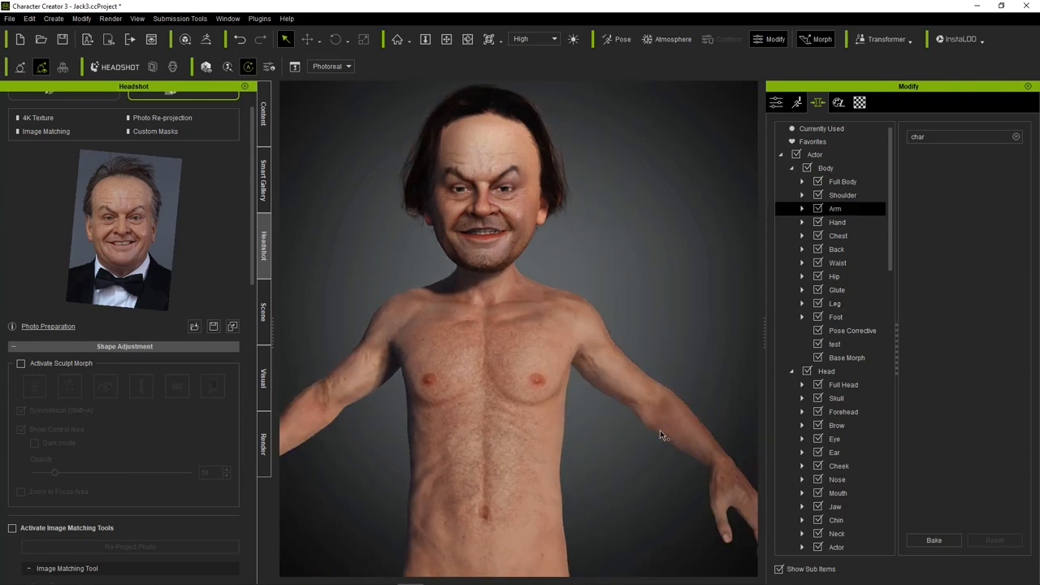
{"action": "middle_click_drag", "start_coordinate": [525, 341], "coordinate": [575, 376]}
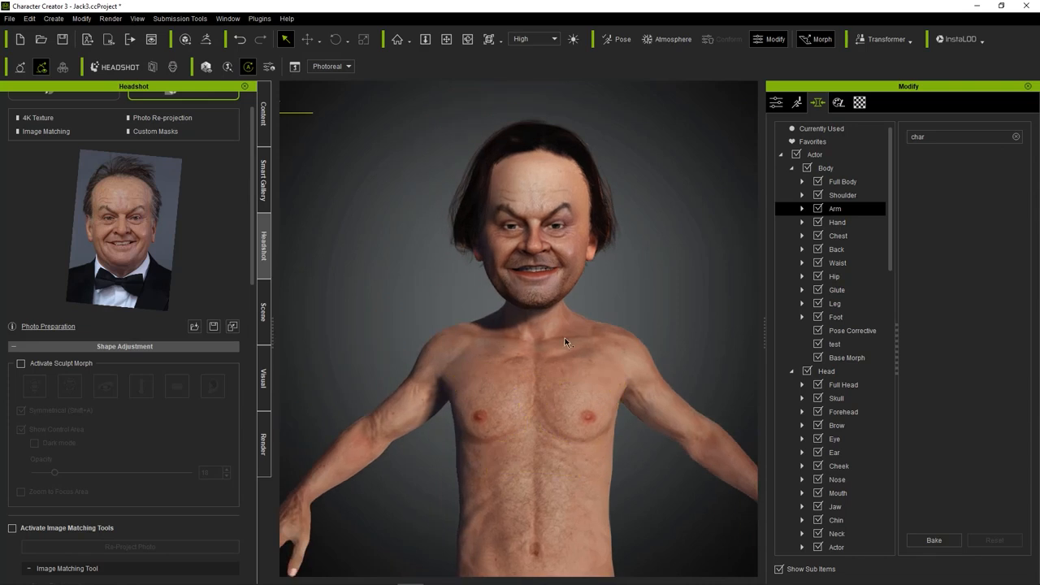
{"action": "left_click_drag", "start_coordinate": [549, 308], "coordinate": [598, 317]}
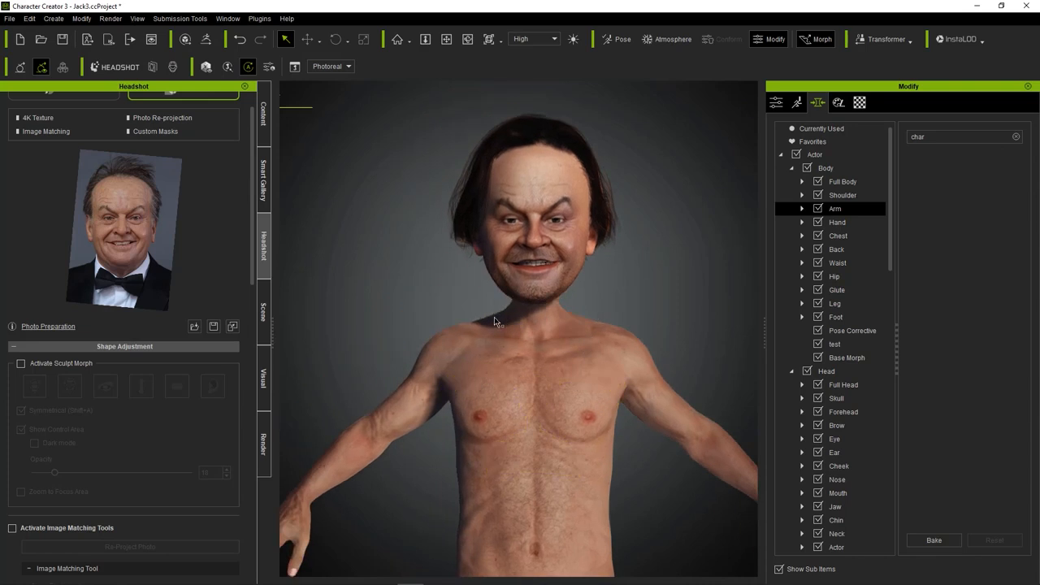
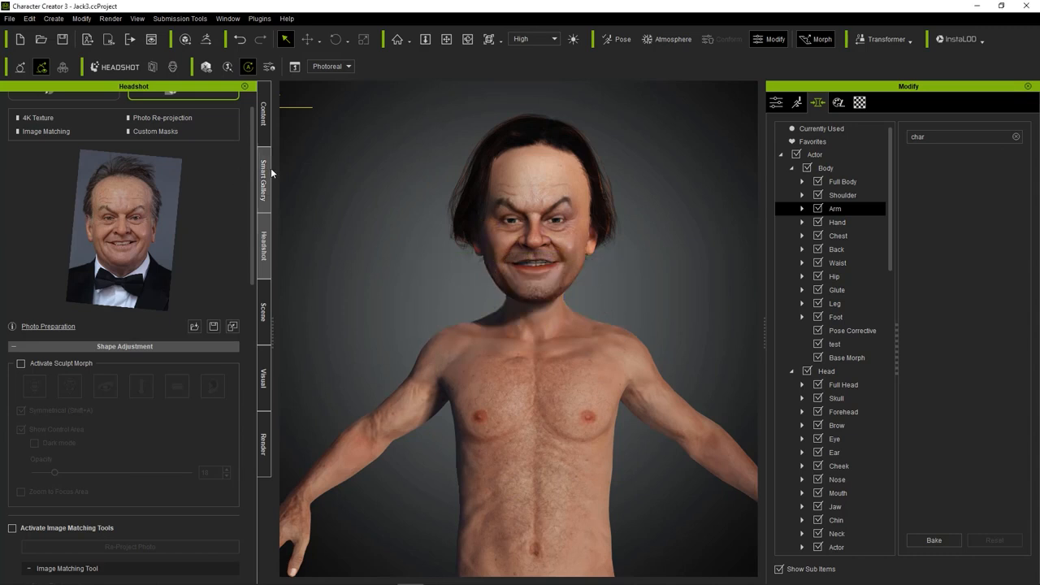
Open the cloth templates in the content library.
{"action": "left_click", "coordinate": [263, 114]}
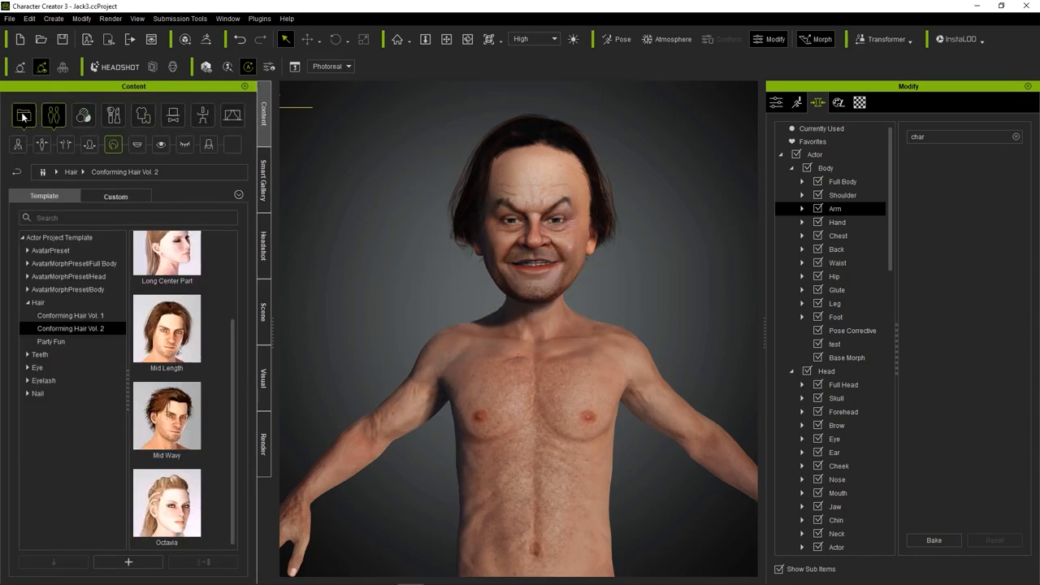
{"action": "left_click", "coordinate": [24, 116]}
{"action": "left_click", "coordinate": [141, 116]}
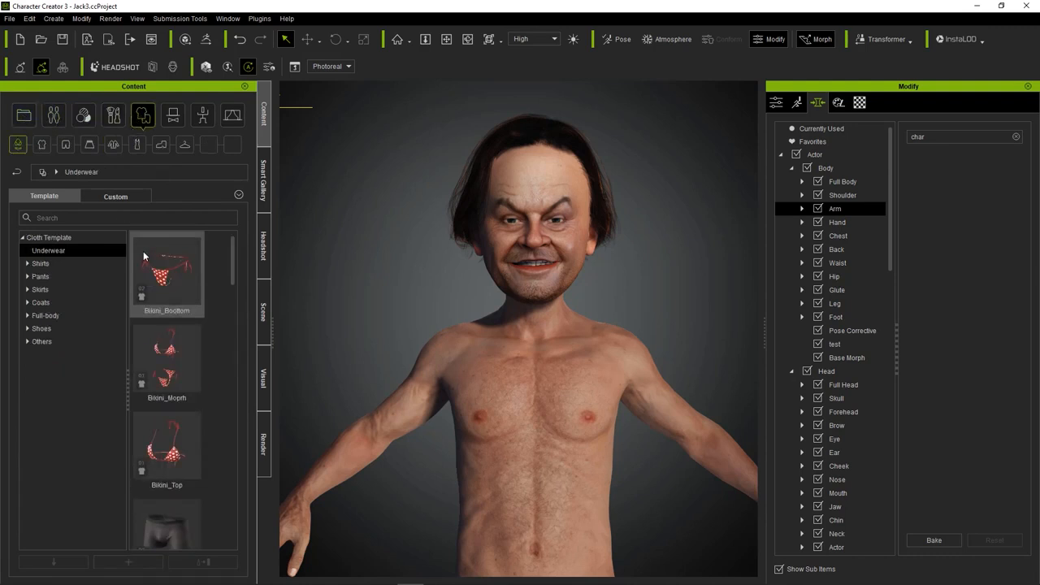
Reshape the sides of the avatar's skull directly on the model.
{"action": "scroll", "coordinate": [473, 214], "scroll_direction": "up", "scroll_amount": 5}
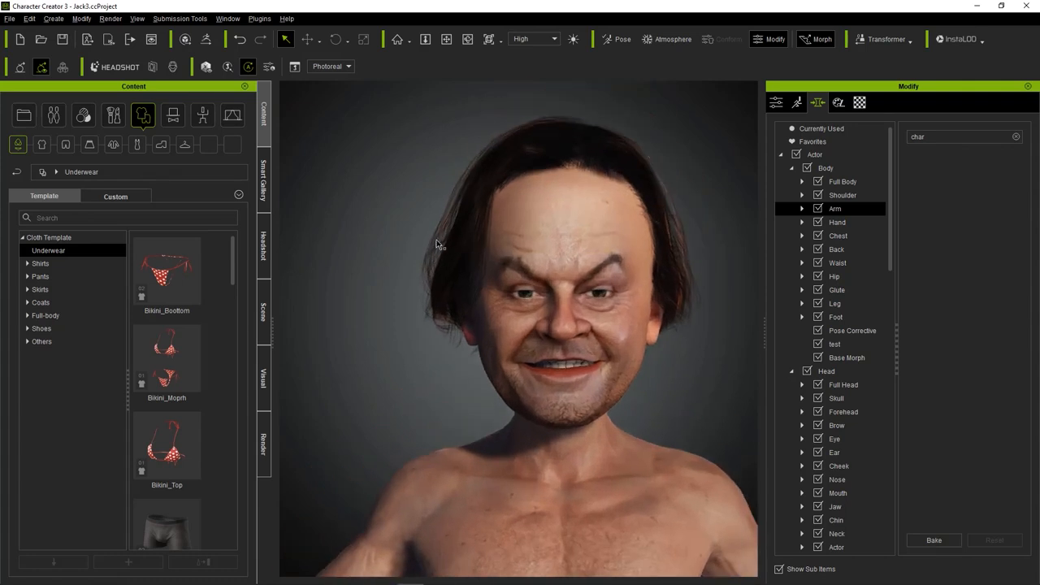
{"action": "left_click", "coordinate": [479, 219]}
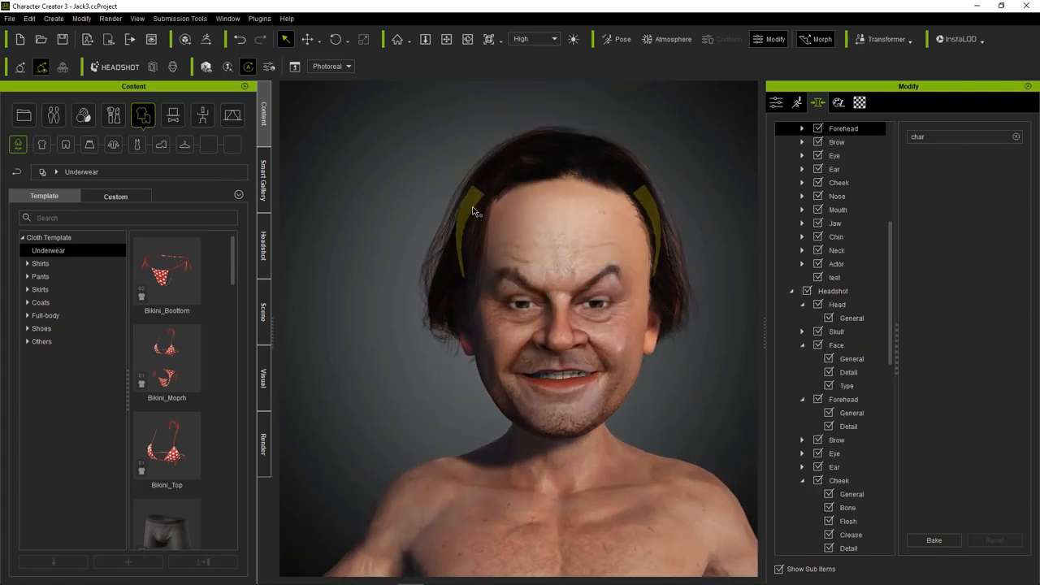
{"action": "left_click_drag", "start_coordinate": [461, 177], "coordinate": [464, 208]}
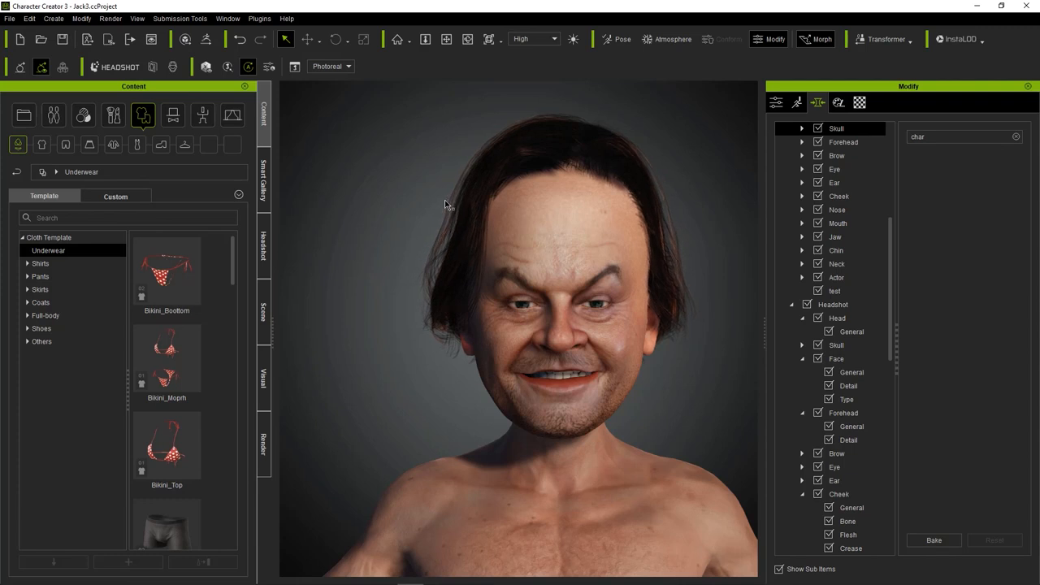
{"action": "scroll", "coordinate": [479, 280], "scroll_direction": "down", "scroll_amount": 3}
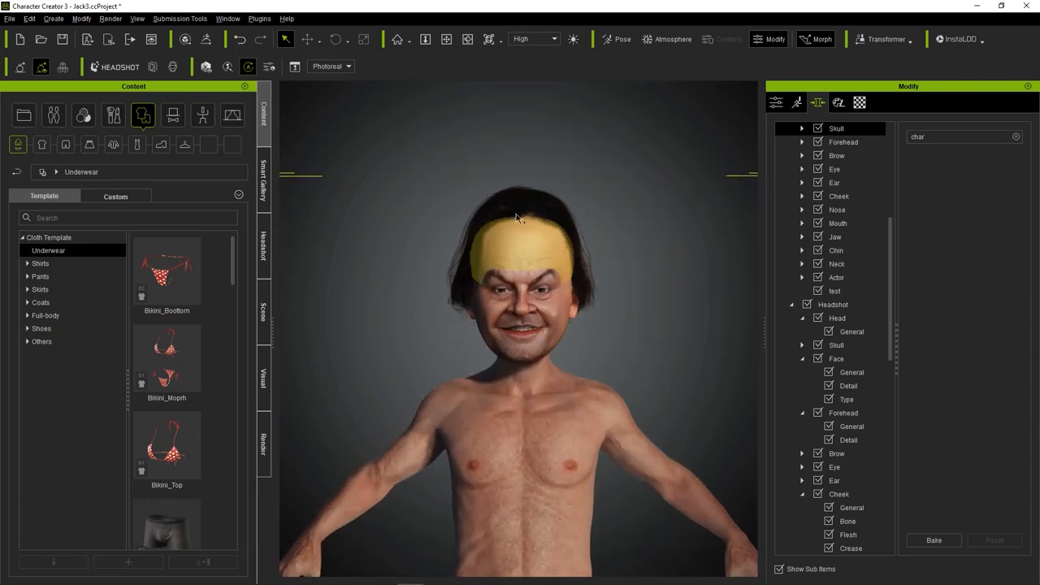
{"action": "scroll", "coordinate": [538, 217], "scroll_direction": "up", "scroll_amount": 1}
{"action": "right_click_drag", "start_coordinate": [579, 209], "coordinate": [610, 237]}
{"action": "middle_click_drag", "start_coordinate": [610, 236], "coordinate": [634, 263]}
{"action": "right_click_drag", "start_coordinate": [634, 263], "coordinate": [578, 183]}
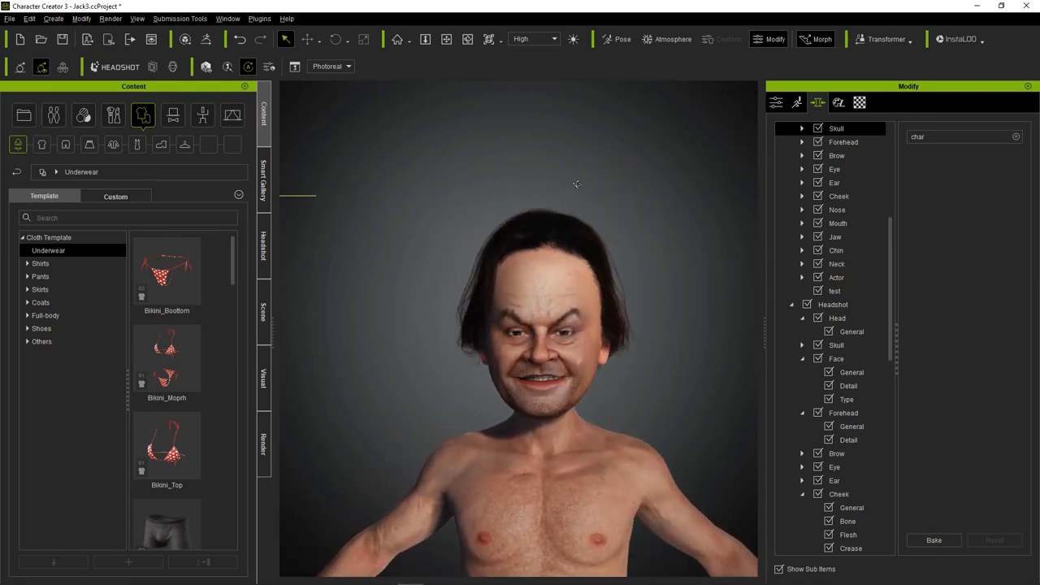
Reshape the avatar's forehead directly on the model.
{"action": "scroll", "coordinate": [484, 273], "scroll_direction": "up", "scroll_amount": 2}
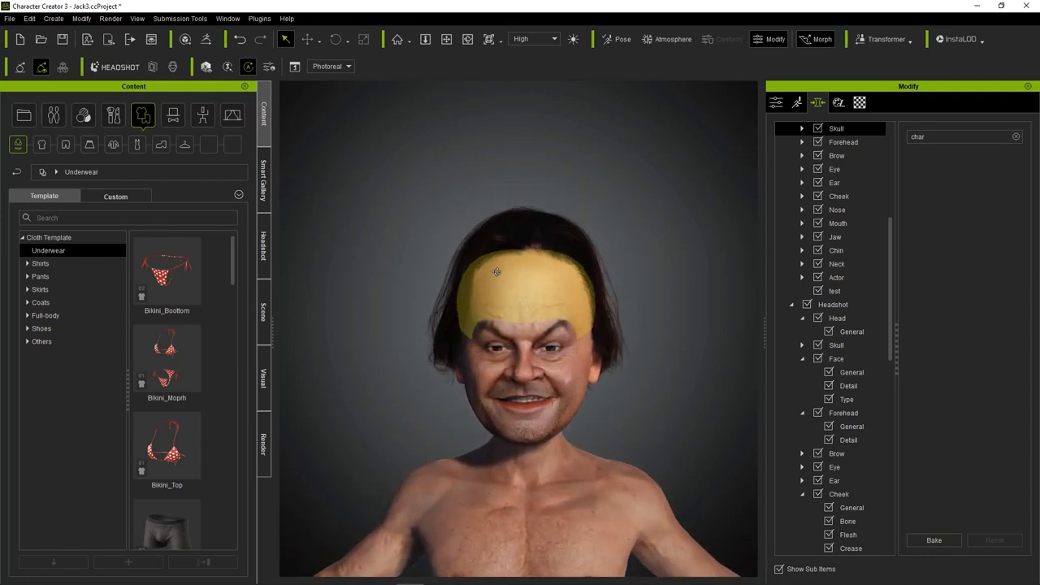
{"action": "left_click_drag", "start_coordinate": [497, 274], "coordinate": [518, 260]}
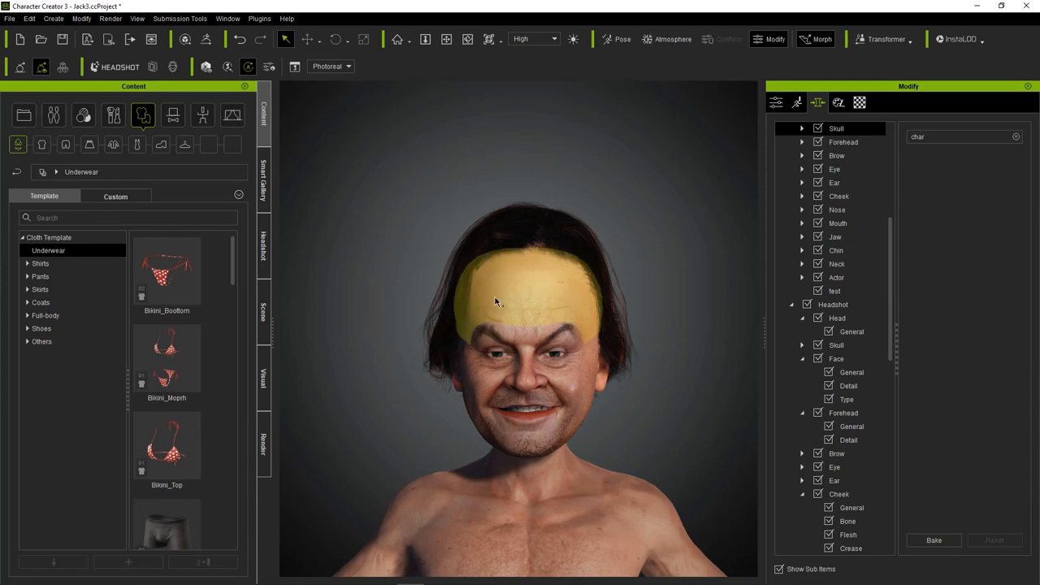
{"action": "mouse_move", "coordinate": [456, 278]}
{"action": "right_mouse_down"}
{"action": "mouse_move", "coordinate": [587, 256]}
{"action": "mouse_move", "coordinate": [458, 286]}
{"action": "right_mouse_up"}
{"action": "left_click_drag", "start_coordinate": [533, 291], "coordinate": [534, 260]}
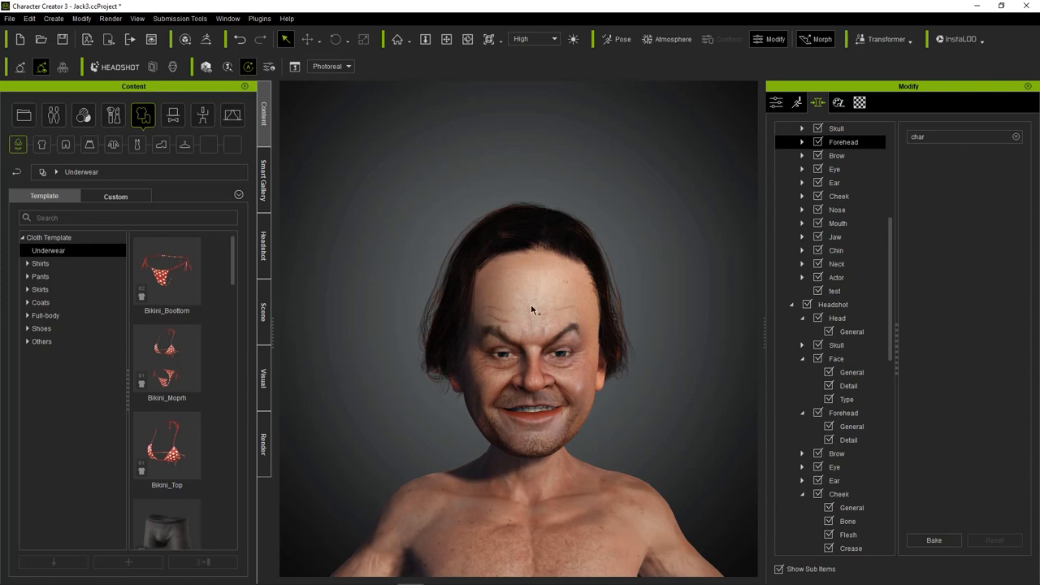
{"action": "middle_click_drag", "start_coordinate": [501, 382], "coordinate": [493, 303]}
Dress the avatar in the plaid open collar long sleeves shirt C using Keep Cloth Shape, and set its shader type to PBR.
{"action": "scroll", "coordinate": [498, 308], "scroll_direction": "up", "scroll_amount": 2}
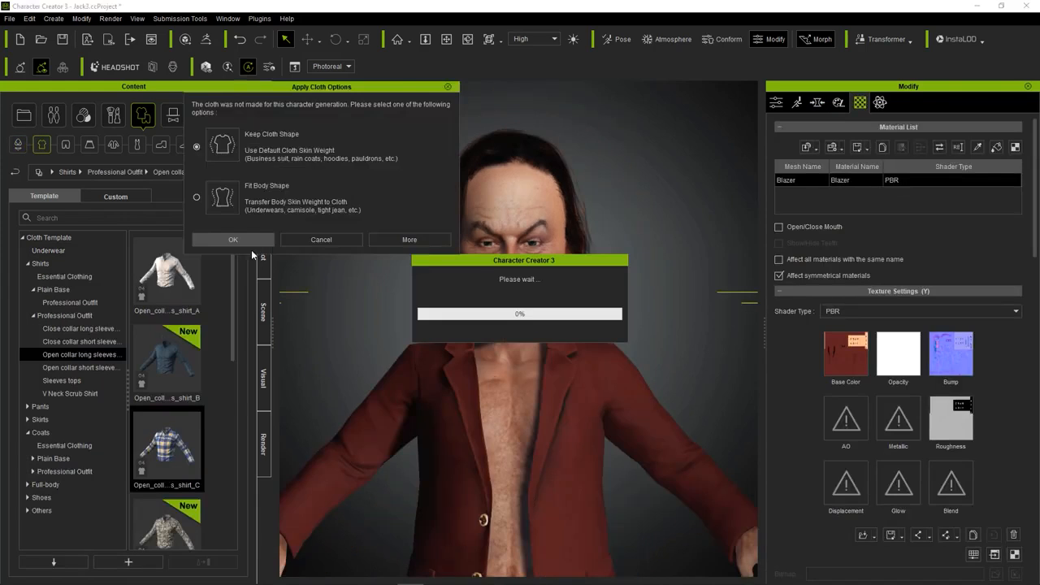
{"action": "left_click", "coordinate": [234, 241]}
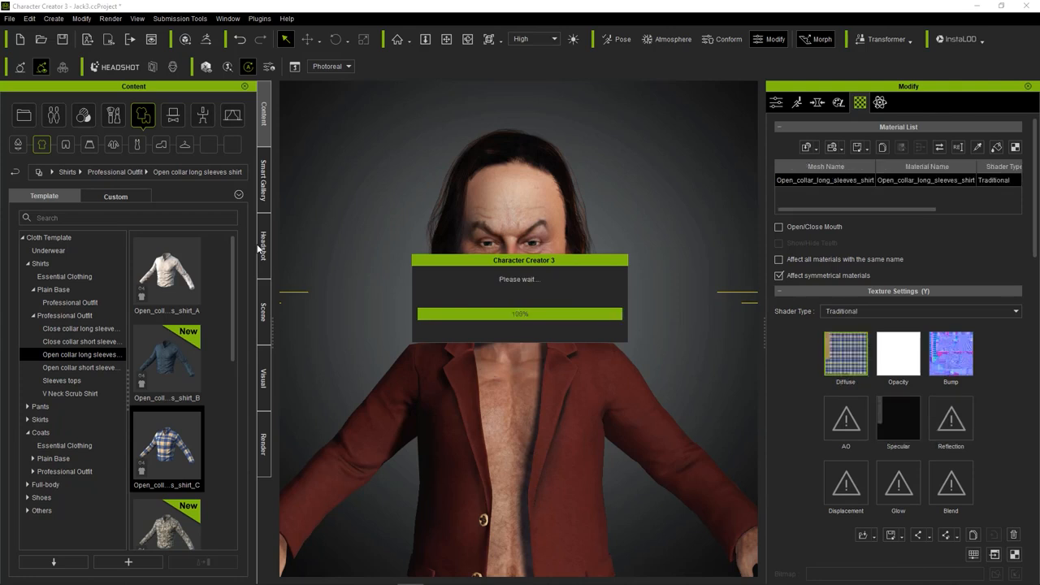
{"action": "left_click", "coordinate": [852, 311]}
{"action": "left_click", "coordinate": [837, 329]}
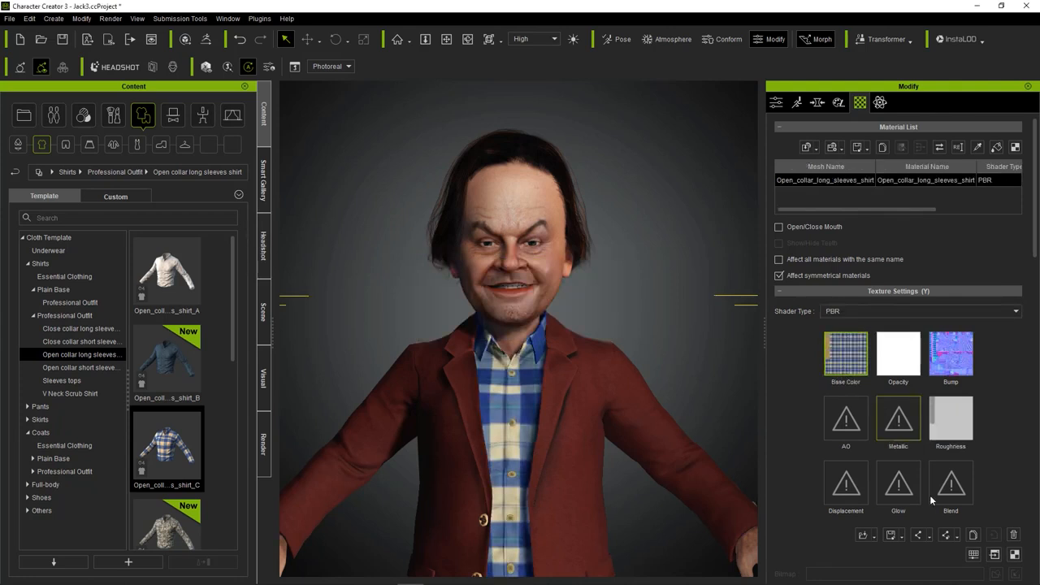
Darken the plaid shirt's base color by setting Brightness to -24.
{"action": "left_click", "coordinate": [973, 554]}
{"action": "left_click_drag", "start_coordinate": [276, 269], "coordinate": [263, 267]}
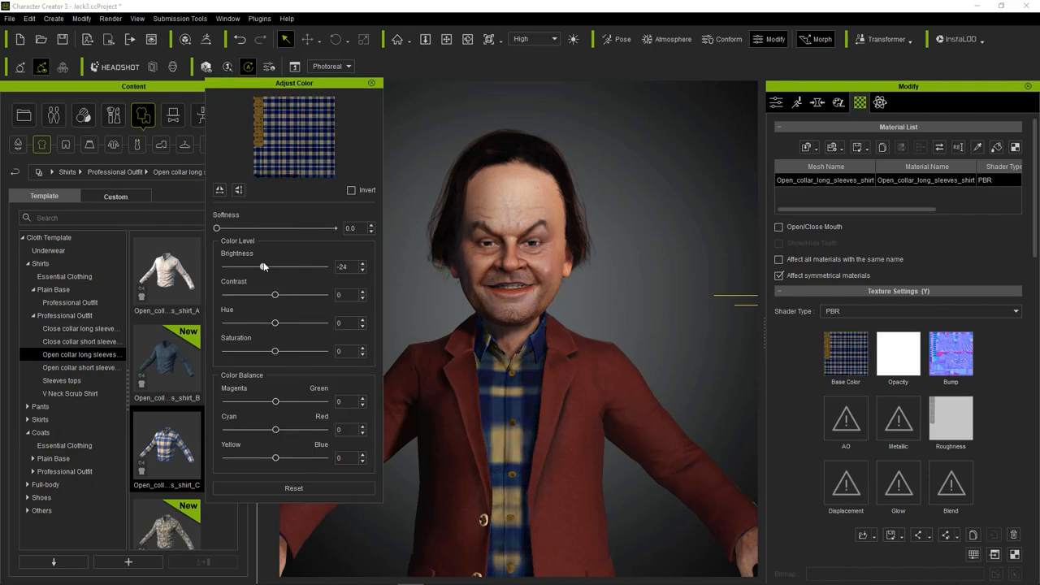
{"action": "left_click", "coordinate": [371, 83]}
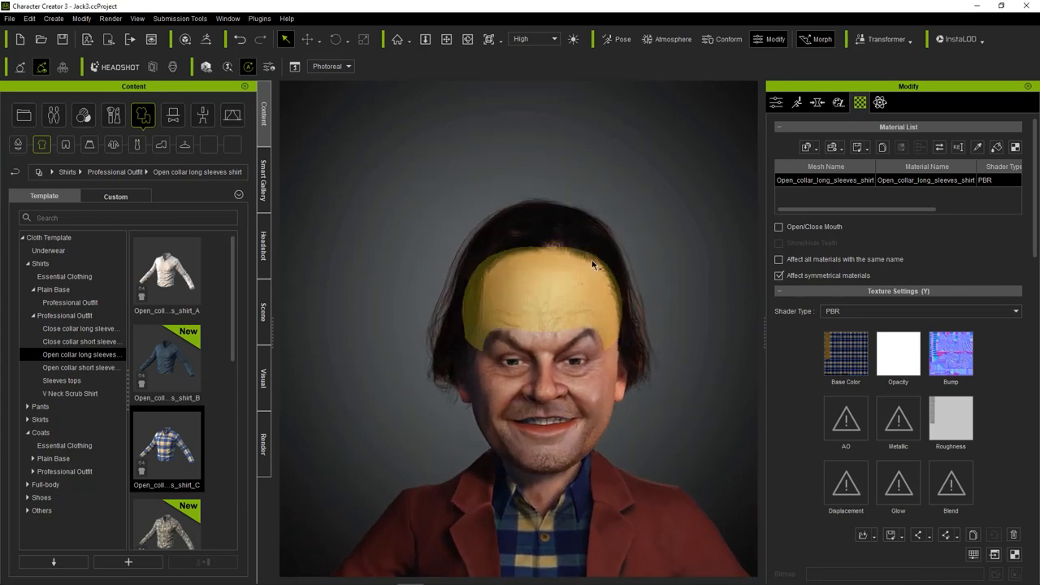
Select the front hair faces from the side in Edit Mesh, using soft selection with a radius of 5.07.
{"action": "right_click_drag", "start_coordinate": [601, 280], "coordinate": [499, 274]}
{"action": "middle_click_drag", "start_coordinate": [499, 275], "coordinate": [497, 211]}
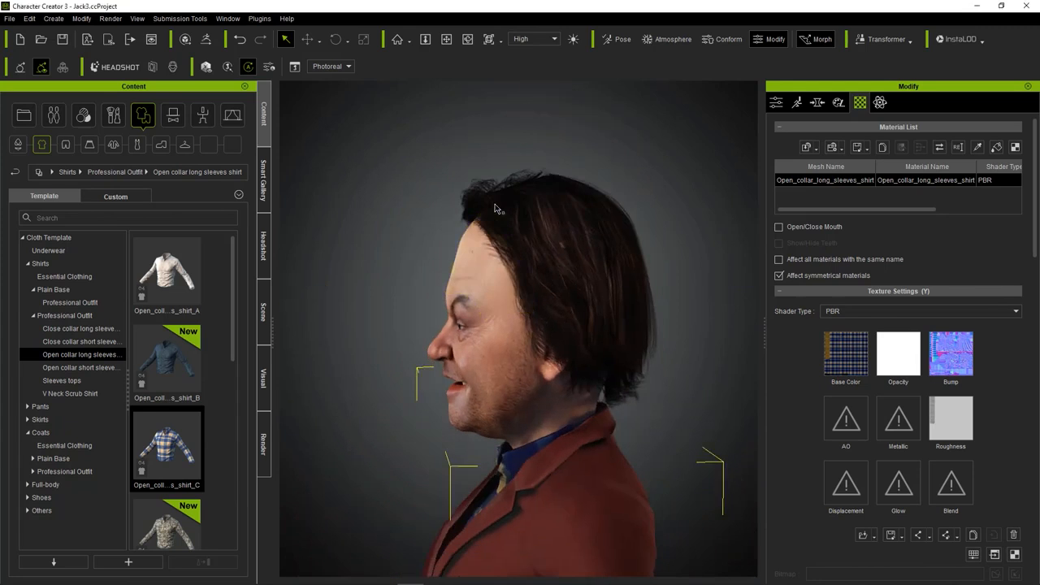
{"action": "left_click", "coordinate": [497, 209]}
{"action": "left_click", "coordinate": [776, 103]}
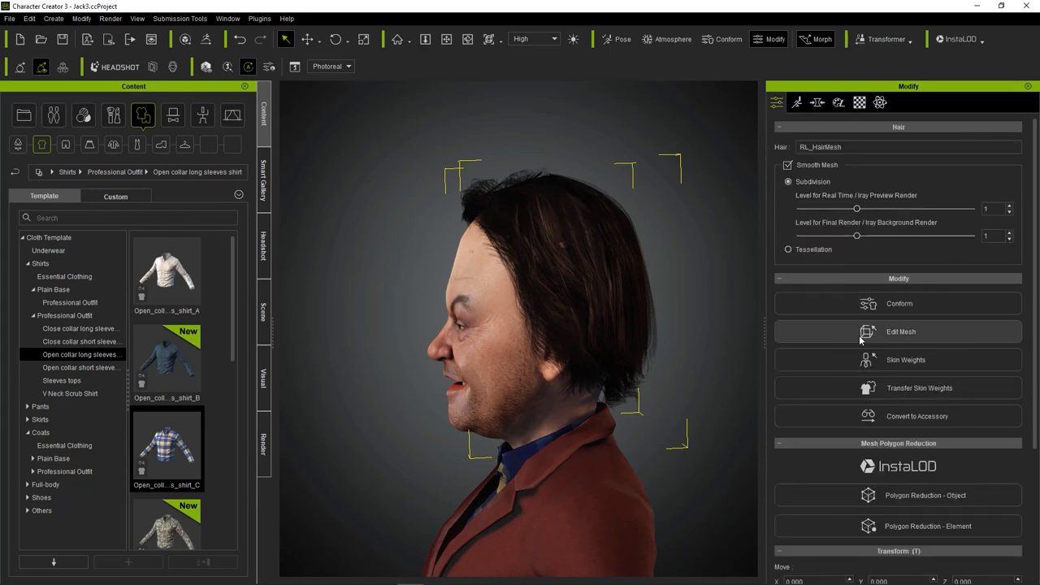
{"action": "left_click", "coordinate": [862, 329]}
{"action": "left_click", "coordinate": [923, 164]}
{"action": "left_click", "coordinate": [855, 156]}
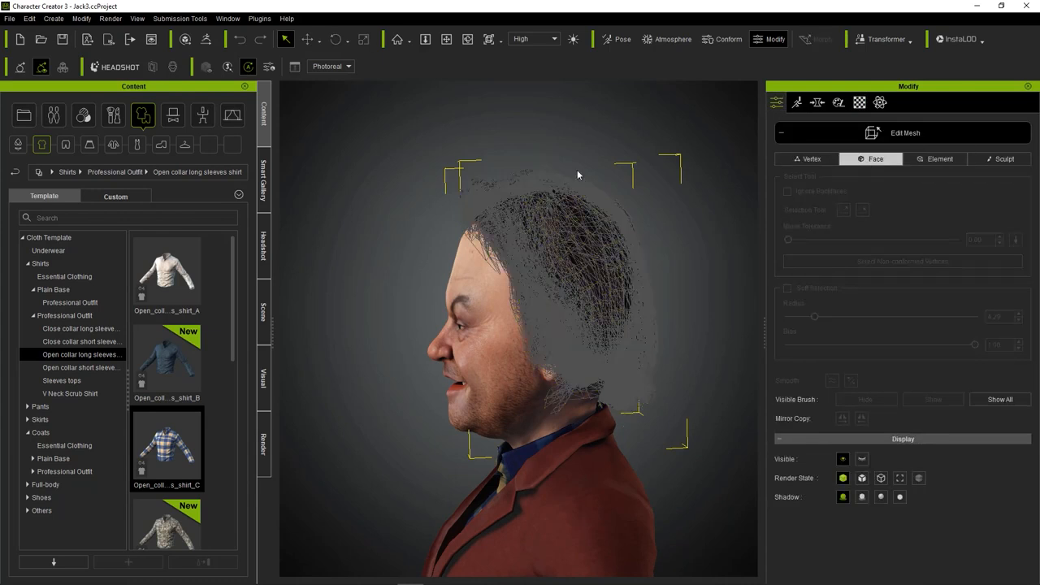
{"action": "left_click_drag", "start_coordinate": [404, 149], "coordinate": [493, 250]}
{"action": "mouse_move", "coordinate": [815, 317]}
{"action": "left_mouse_down"}
{"action": "mouse_move", "coordinate": [785, 317]}
{"action": "mouse_move", "coordinate": [819, 317]}
{"action": "left_mouse_up"}
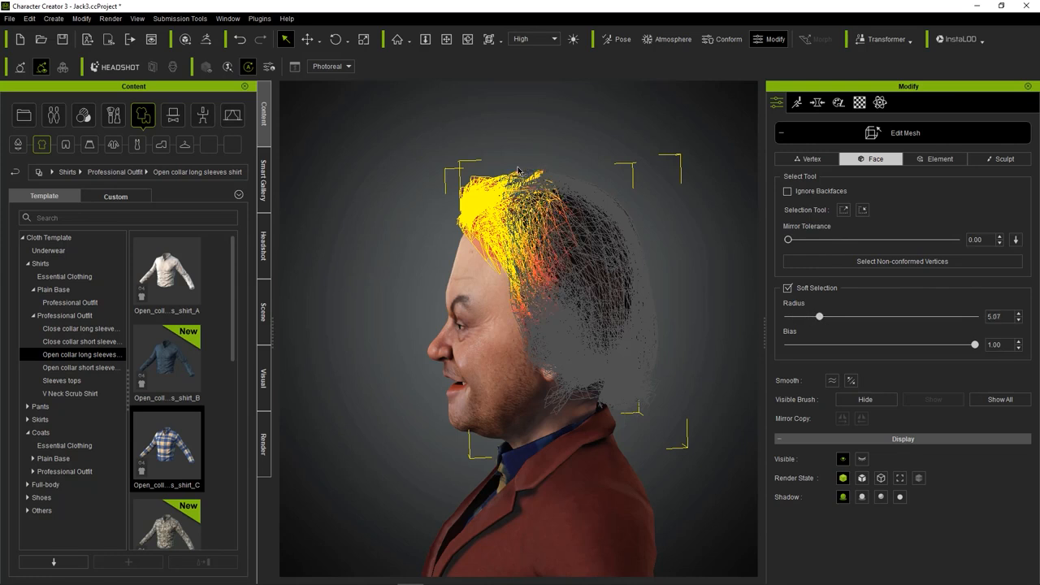
Move the selected front hair backward over the skull to make the hairline recede.
{"action": "left_click", "coordinate": [307, 39]}
{"action": "left_click_drag", "start_coordinate": [520, 201], "coordinate": [551, 191]}
{"action": "right_click_drag", "start_coordinate": [499, 226], "coordinate": [471, 224]}
{"action": "left_click_drag", "start_coordinate": [434, 200], "coordinate": [490, 251]}
{"action": "right_click_drag", "start_coordinate": [492, 255], "coordinate": [575, 212]}
{"action": "mouse_move", "coordinate": [564, 211]}
{"action": "left_mouse_down"}
{"action": "mouse_move", "coordinate": [581, 210]}
{"action": "mouse_move", "coordinate": [573, 204]}
{"action": "left_mouse_up"}
{"action": "left_click", "coordinate": [345, 244]}
{"action": "right_click_drag", "start_coordinate": [345, 245], "coordinate": [520, 239]}
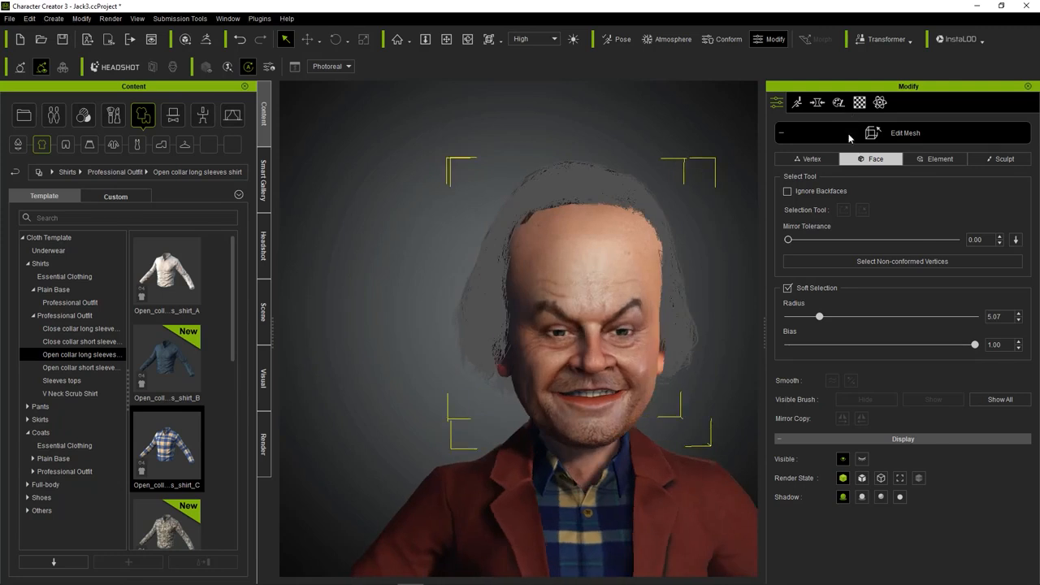
Calculate the hair's conforming collision against the head using the default Conform settings.
{"action": "left_click", "coordinate": [850, 137]}
{"action": "left_click", "coordinate": [834, 303]}
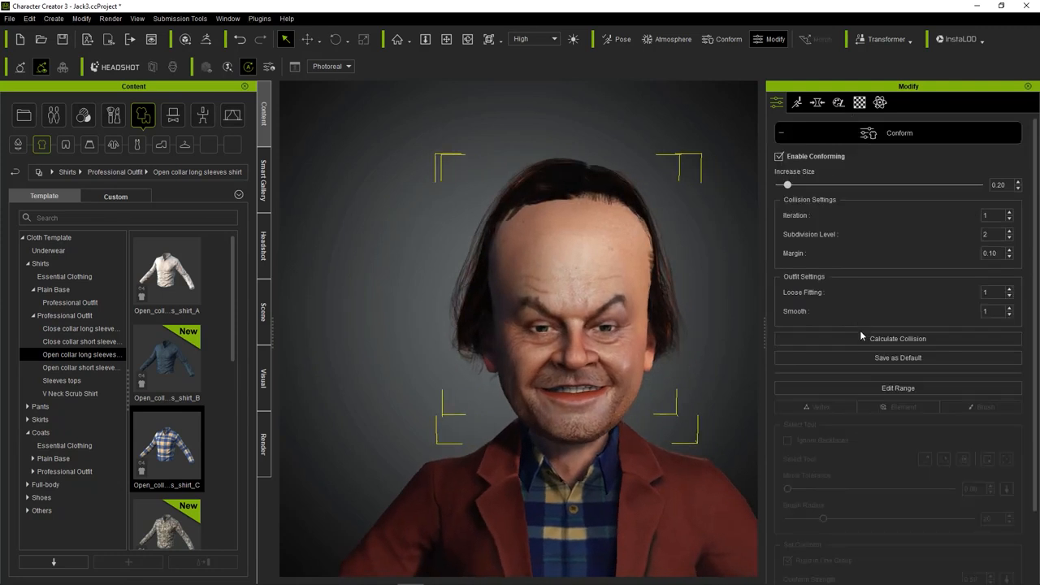
{"action": "left_click", "coordinate": [860, 338]}
{"action": "scroll", "coordinate": [427, 281], "scroll_direction": "down", "scroll_amount": 5}
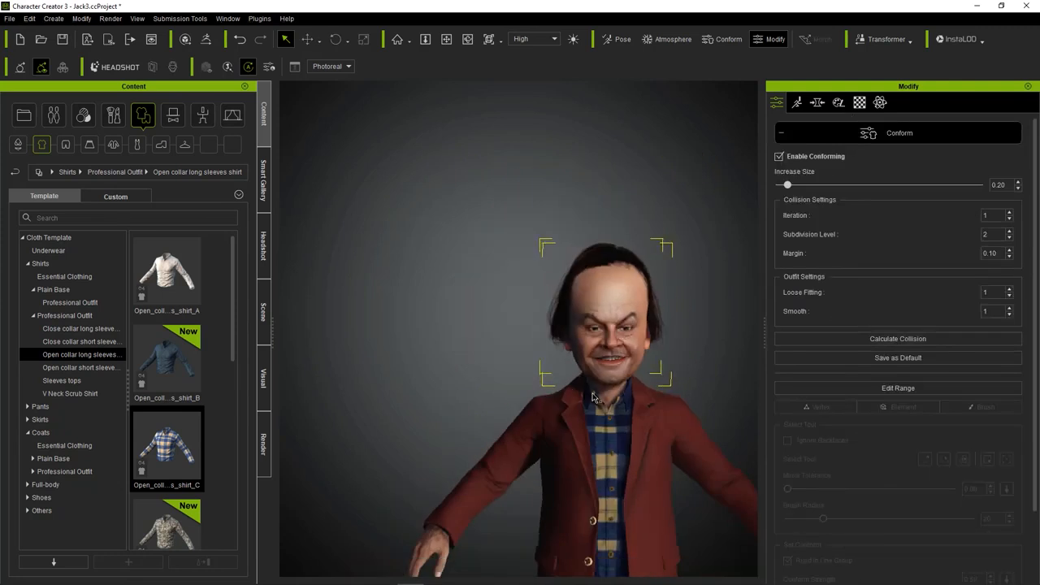
{"action": "scroll", "coordinate": [431, 293], "scroll_direction": "up", "scroll_amount": 3}
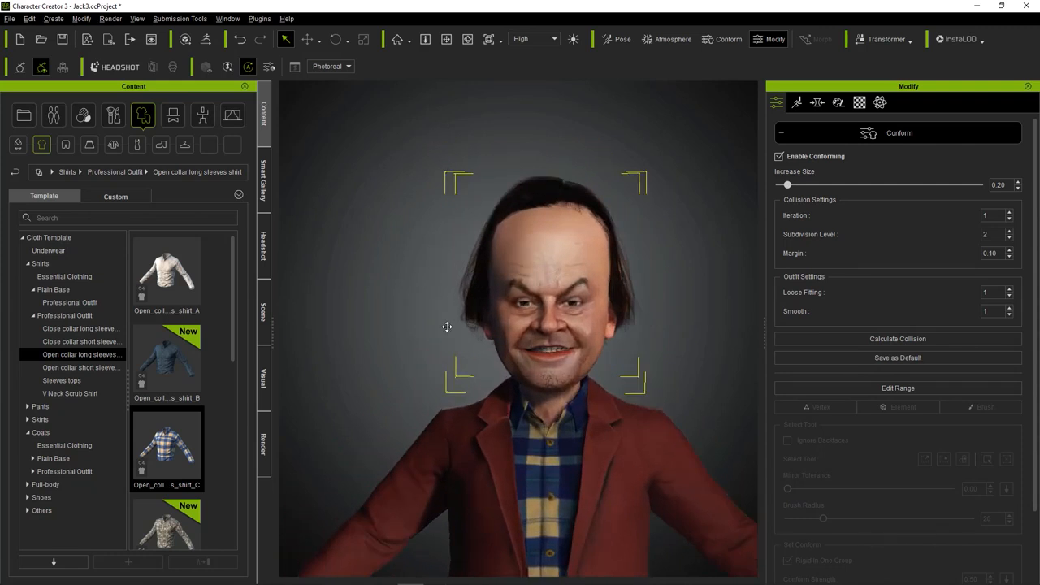
{"action": "scroll", "coordinate": [455, 341], "scroll_direction": "up", "scroll_amount": 2}
{"action": "left_click", "coordinate": [843, 139]}
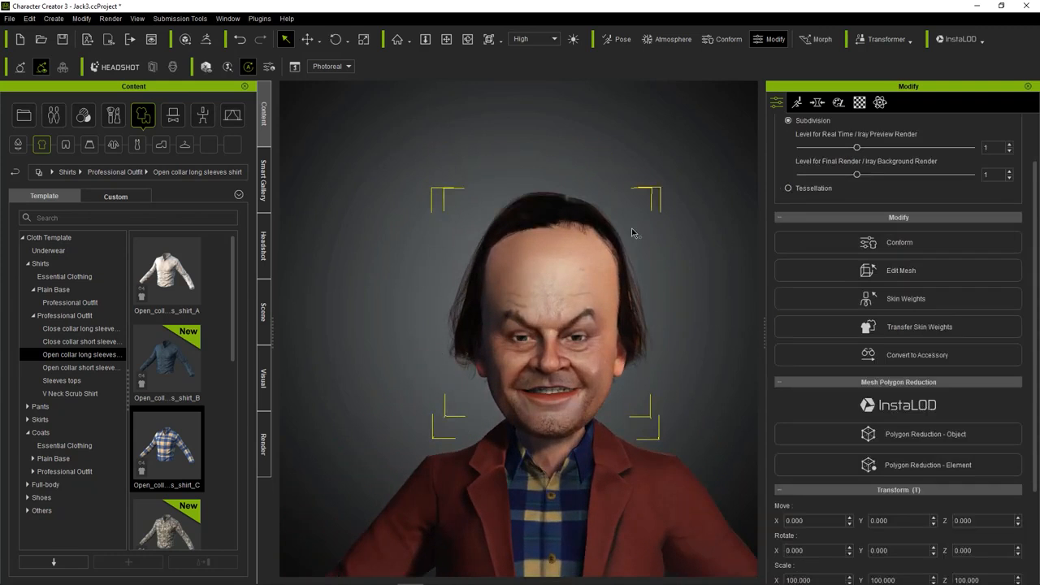
Move the hair vertices on the avatar's left side outward, using a soft selection radius of 5.86.
{"action": "right_click_drag", "start_coordinate": [543, 342], "coordinate": [587, 365]}
{"action": "left_click", "coordinate": [625, 287]}
{"action": "left_click", "coordinate": [626, 287]}
{"action": "left_click", "coordinate": [627, 288]}
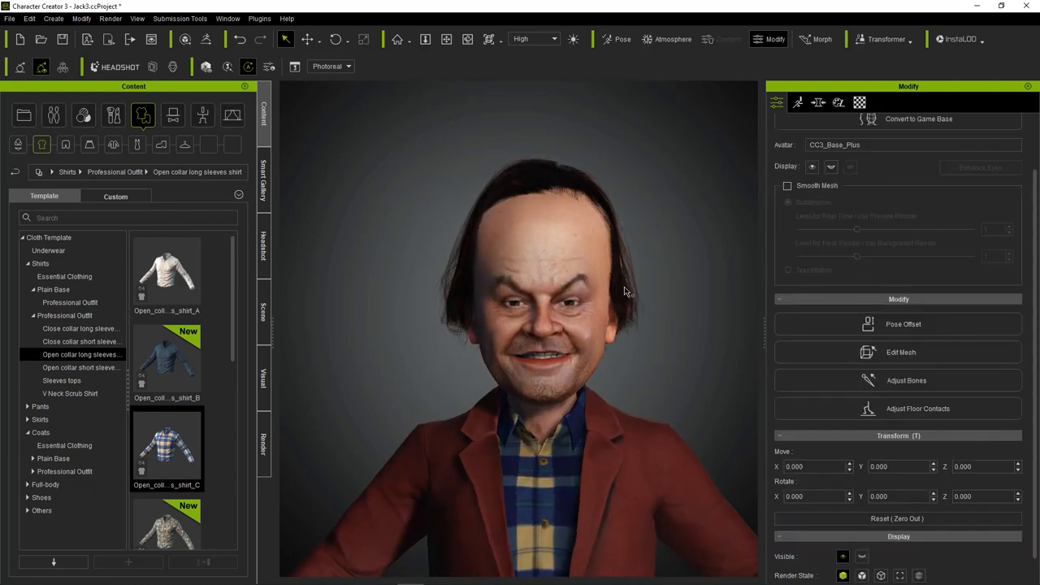
{"action": "left_click", "coordinate": [628, 288]}
{"action": "left_click", "coordinate": [868, 277]}
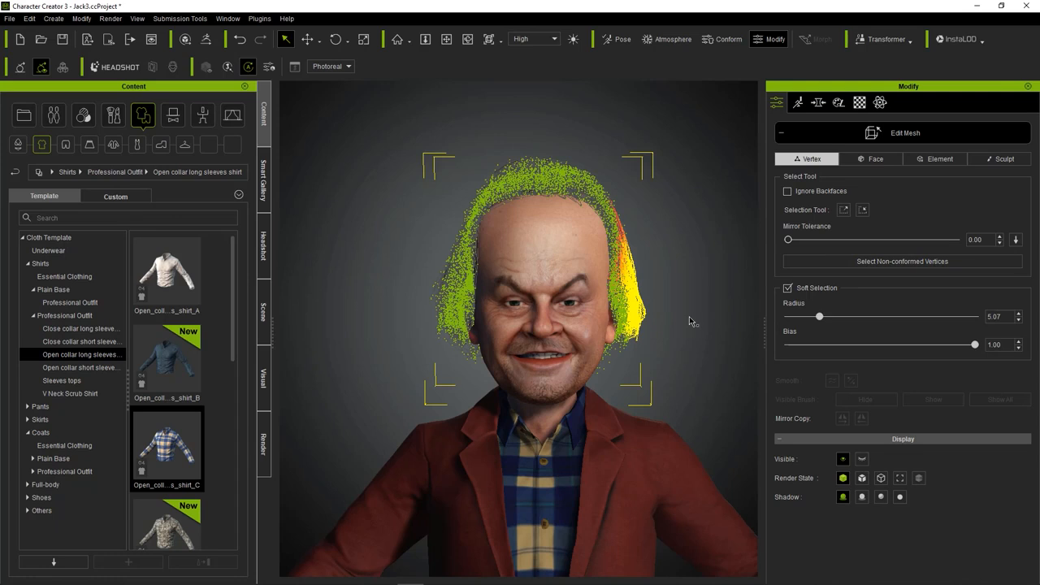
{"action": "left_click_drag", "start_coordinate": [820, 317], "coordinate": [824, 318]}
{"action": "left_click", "coordinate": [306, 36]}
{"action": "left_click_drag", "start_coordinate": [672, 290], "coordinate": [680, 290]}
Move the hair vertices on the avatar's right side outward and finish the mesh edit.
{"action": "left_click_drag", "start_coordinate": [401, 264], "coordinate": [447, 355]}
{"action": "left_click", "coordinate": [308, 39]}
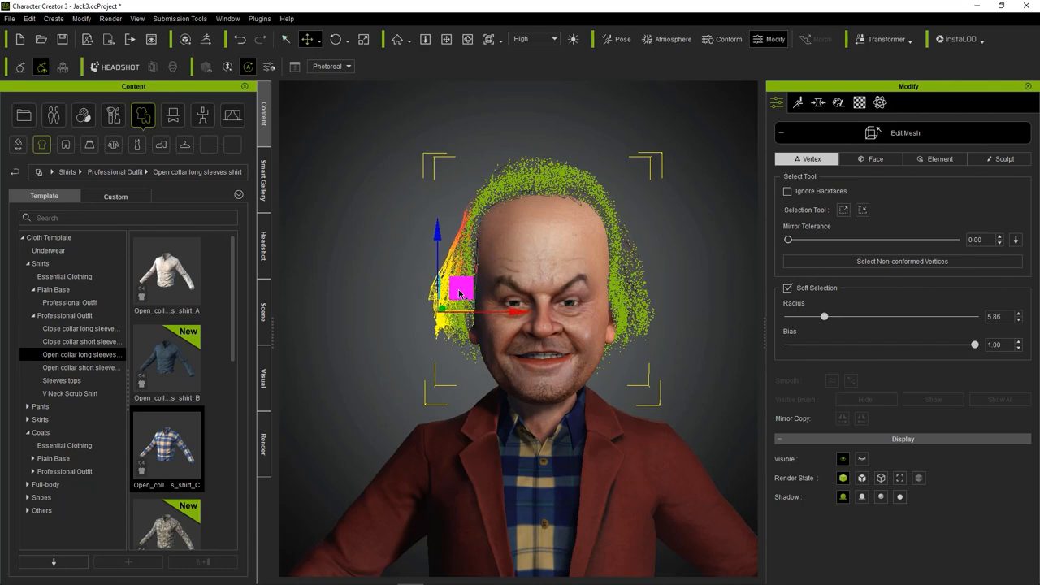
{"action": "left_click", "coordinate": [892, 136]}
{"action": "scroll", "coordinate": [634, 241], "scroll_direction": "down", "scroll_amount": 5}
{"action": "scroll", "coordinate": [634, 240], "scroll_direction": "up", "scroll_amount": 10}
{"action": "left_click", "coordinate": [543, 236]}
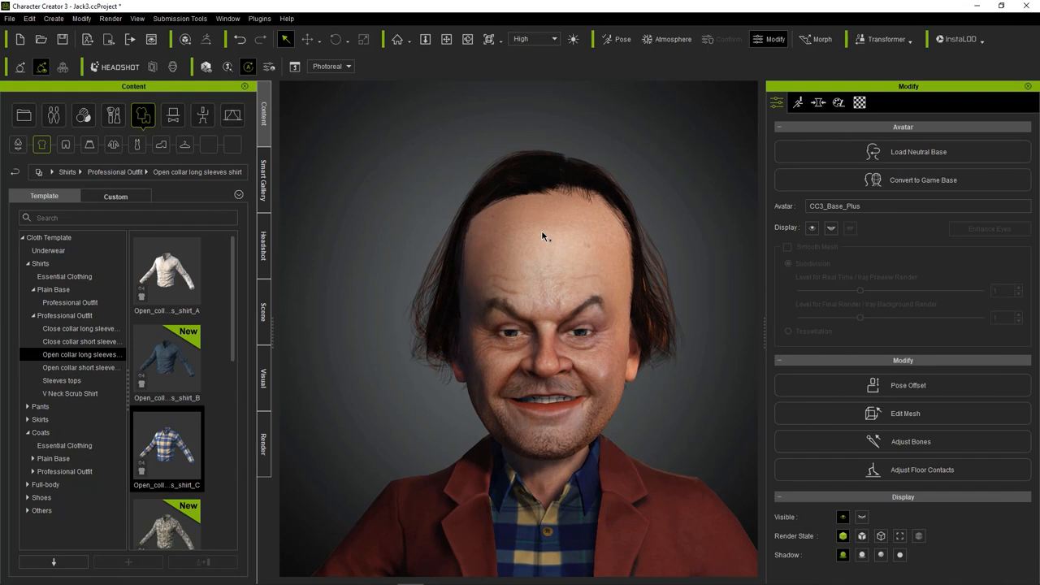
Try a lower contrast on the hair's opacity map.
{"action": "left_click", "coordinate": [580, 177]}
{"action": "left_click", "coordinate": [860, 102]}
{"action": "left_click", "coordinate": [898, 354]}
{"action": "left_click", "coordinate": [973, 555]}
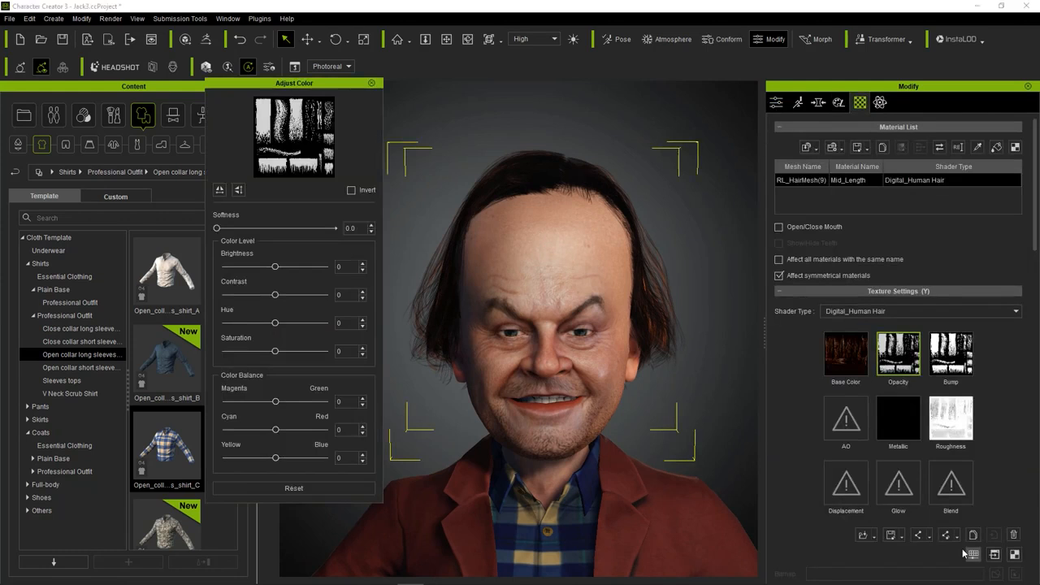
{"action": "left_click", "coordinate": [301, 488]}
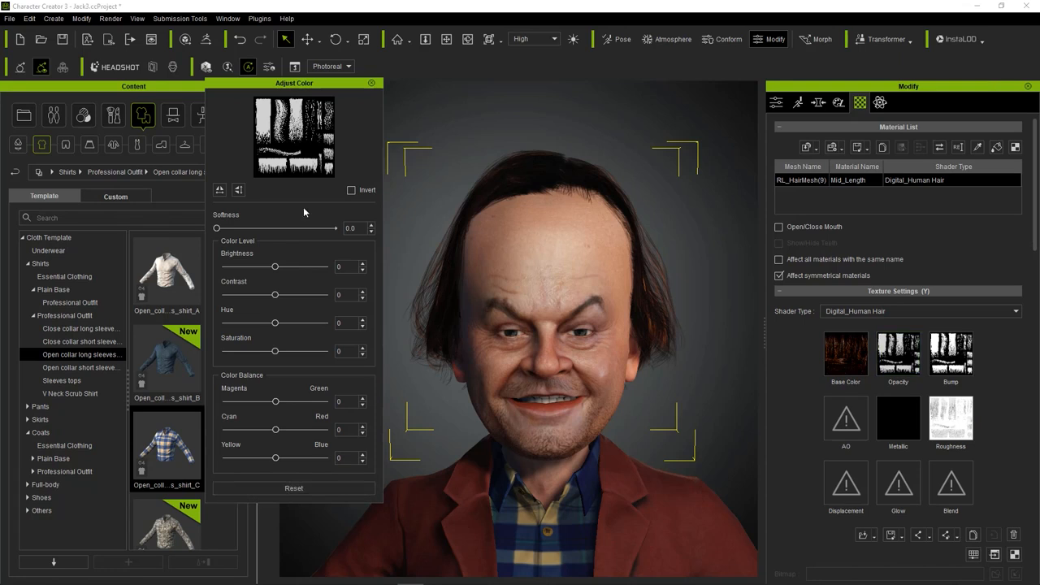
{"action": "mouse_move", "coordinate": [276, 297]}
{"action": "left_mouse_down"}
{"action": "mouse_move", "coordinate": [260, 295]}
{"action": "mouse_move", "coordinate": [280, 268]}
{"action": "mouse_move", "coordinate": [268, 269]}
{"action": "mouse_move", "coordinate": [282, 273]}
{"action": "mouse_move", "coordinate": [268, 297]}
{"action": "left_mouse_up"}
{"action": "left_click", "coordinate": [371, 83]}
{"action": "scroll", "coordinate": [369, 149], "scroll_direction": "down", "scroll_amount": 5}
{"action": "middle_click_drag", "start_coordinate": [369, 149], "coordinate": [431, 163]}
Reset the color adjustment of the hair's opacity map and raise its contrast.
{"action": "left_click", "coordinate": [908, 344]}
{"action": "left_click", "coordinate": [974, 555]}
{"action": "left_click", "coordinate": [293, 488]}
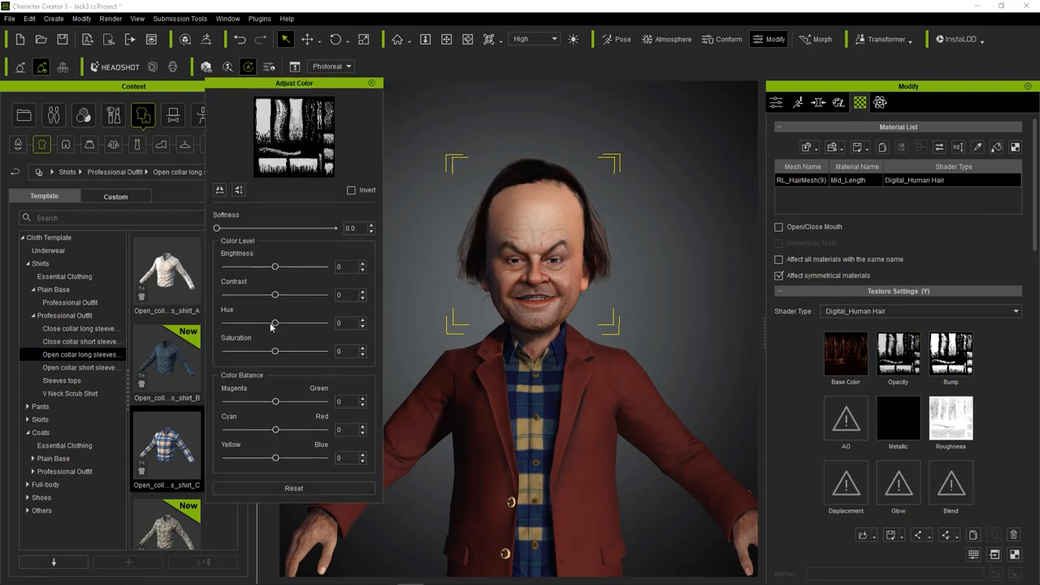
{"action": "left_click_drag", "start_coordinate": [276, 299], "coordinate": [299, 298]}
{"action": "left_click", "coordinate": [371, 83]}
Save the project.
{"action": "scroll", "coordinate": [424, 221], "scroll_direction": "up", "scroll_amount": 3}
{"action": "middle_click_drag", "start_coordinate": [425, 225], "coordinate": [390, 174]}
{"action": "key", "text": "ctrl+s"}
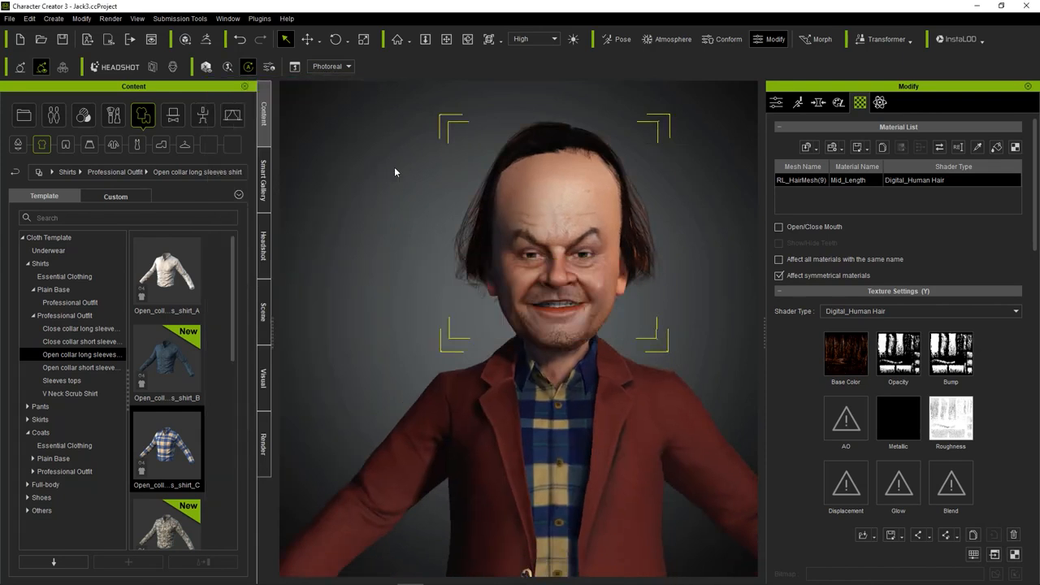
{"action": "scroll", "coordinate": [394, 167], "scroll_direction": "up", "scroll_amount": 2}
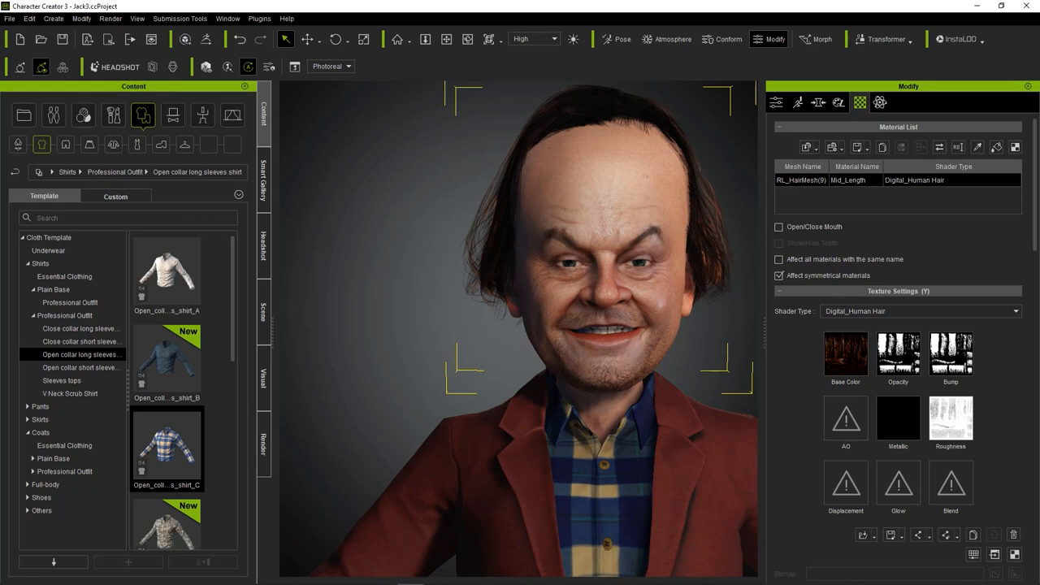
{"action": "left_click", "coordinate": [401, 320]}
{"action": "middle_click_drag", "start_coordinate": [372, 285], "coordinate": [309, 357]}
{"action": "scroll", "coordinate": [309, 357], "scroll_direction": "up", "scroll_amount": 1}
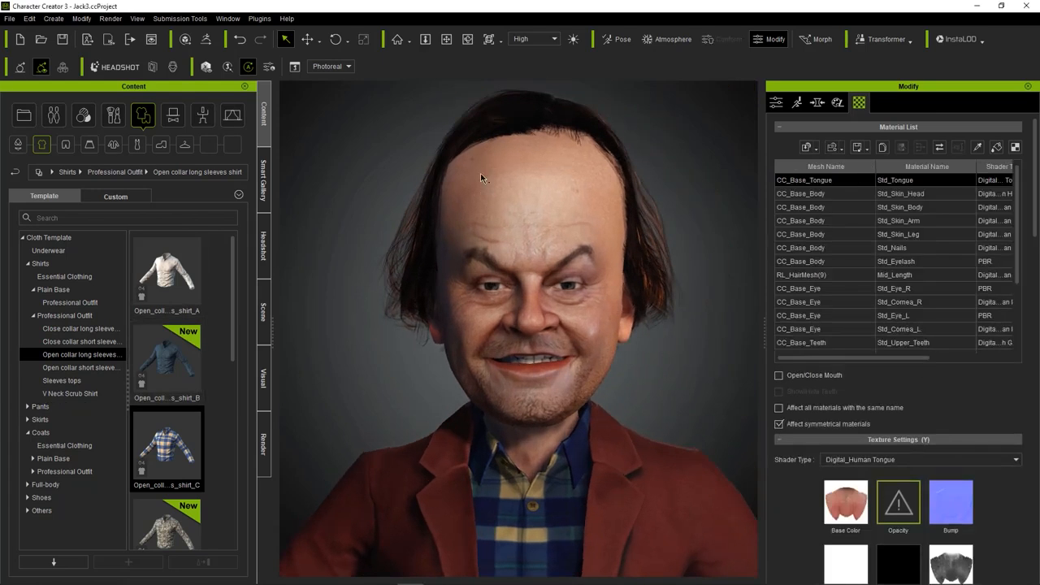
{"action": "scroll", "coordinate": [633, 181], "scroll_direction": "down", "scroll_amount": 6}
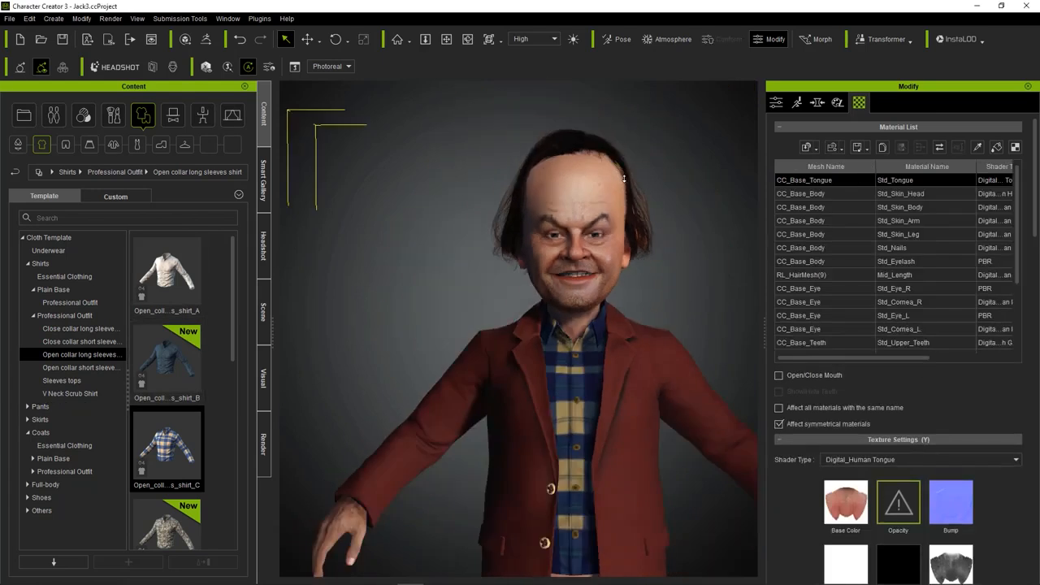
Open the Plain Base pants category in the clothing library.
{"action": "scroll", "coordinate": [594, 194], "scroll_direction": "up", "scroll_amount": 3}
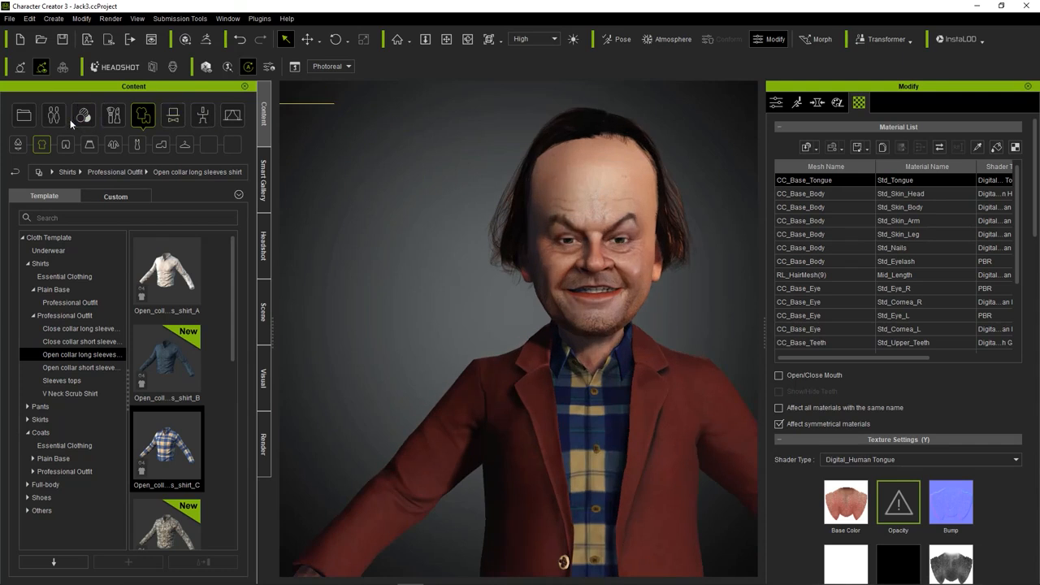
{"action": "left_click", "coordinate": [53, 116]}
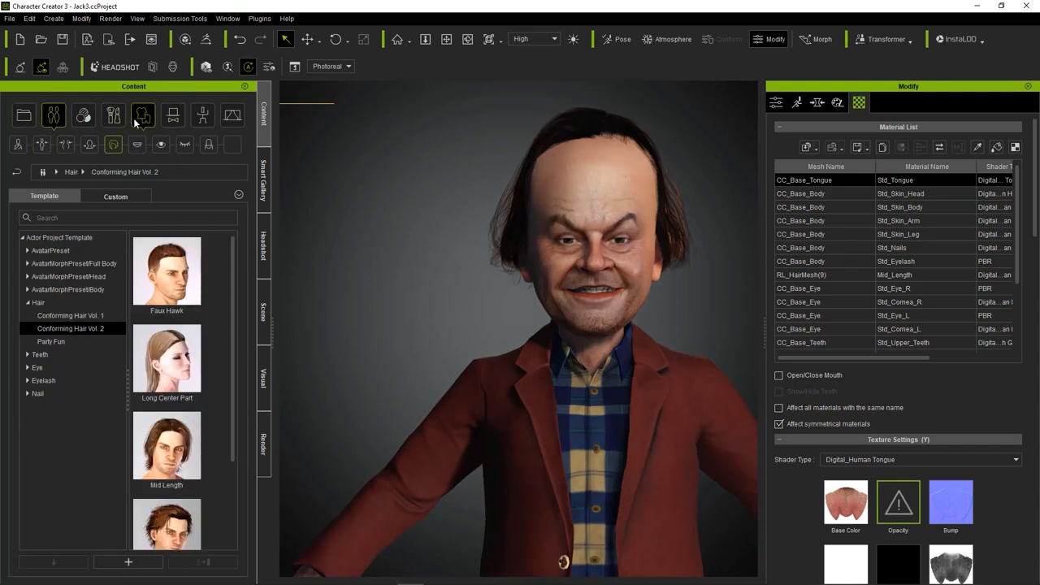
{"action": "left_click", "coordinate": [134, 120]}
{"action": "left_click", "coordinate": [66, 144]}
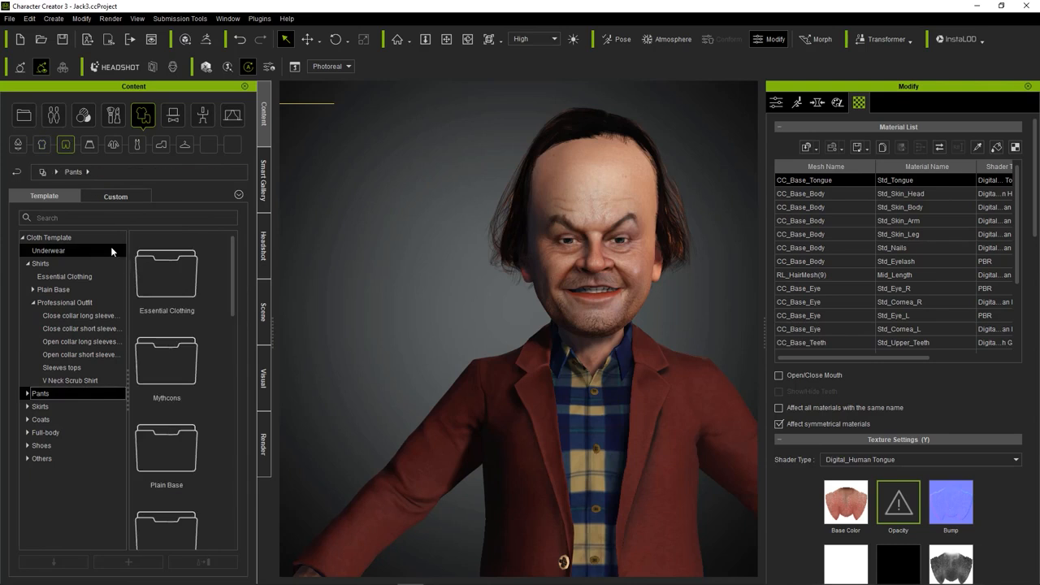
{"action": "left_click", "coordinate": [45, 445]}
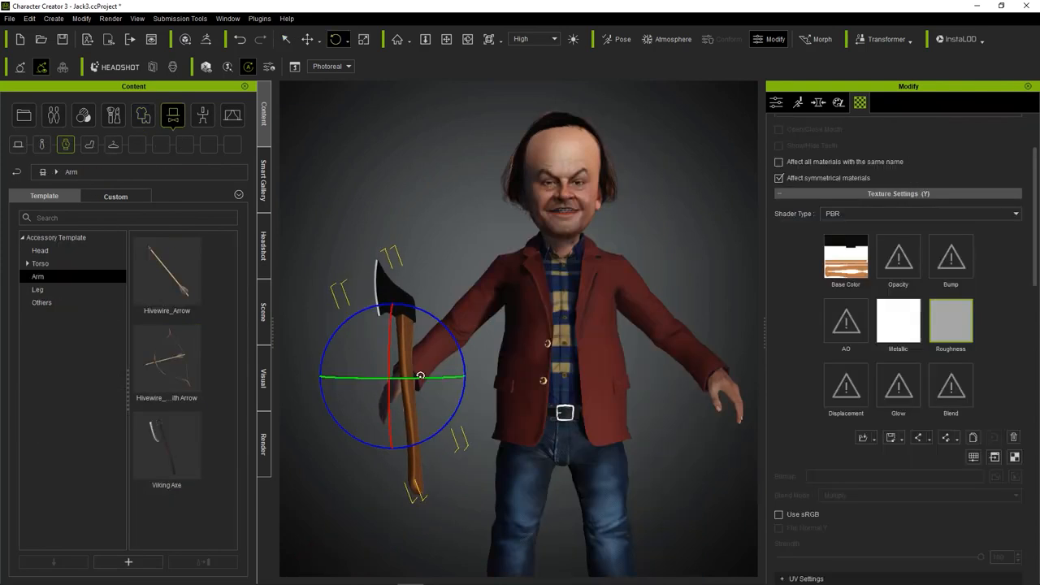
Move and rotate the axe so it lies diagonally across the avatar's chest, and save the project.
{"action": "left_click_drag", "start_coordinate": [357, 341], "coordinate": [359, 313]}
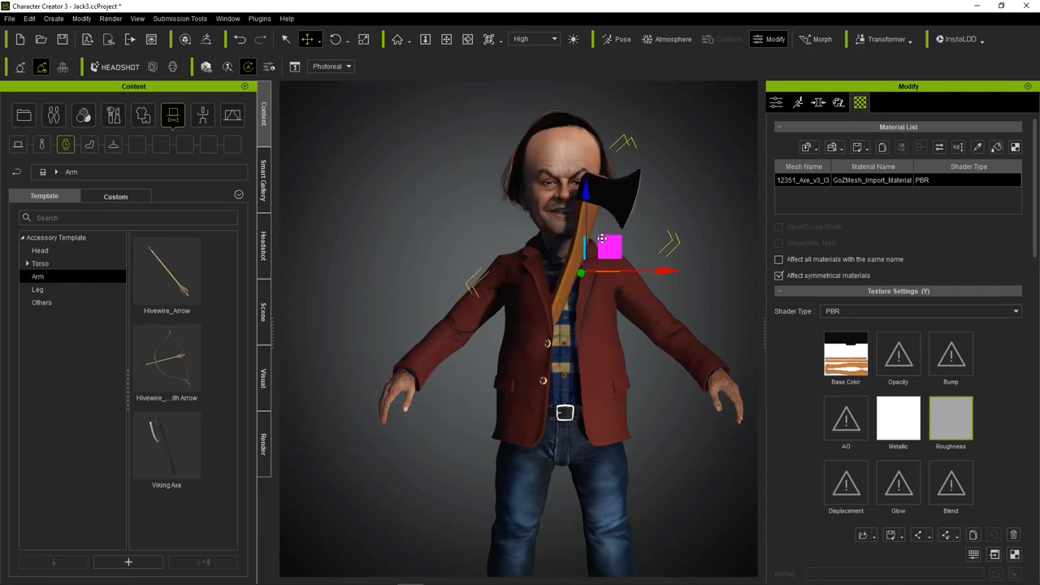
{"action": "left_click_drag", "start_coordinate": [609, 299], "coordinate": [563, 197]}
{"action": "key", "text": "e"}
{"action": "mouse_move", "coordinate": [615, 237]}
{"action": "left_mouse_down"}
{"action": "mouse_move", "coordinate": [652, 235]}
{"action": "mouse_move", "coordinate": [623, 234]}
{"action": "left_mouse_up"}
{"action": "left_click", "coordinate": [311, 43]}
{"action": "scroll", "coordinate": [517, 258], "scroll_direction": "up", "scroll_amount": 5}
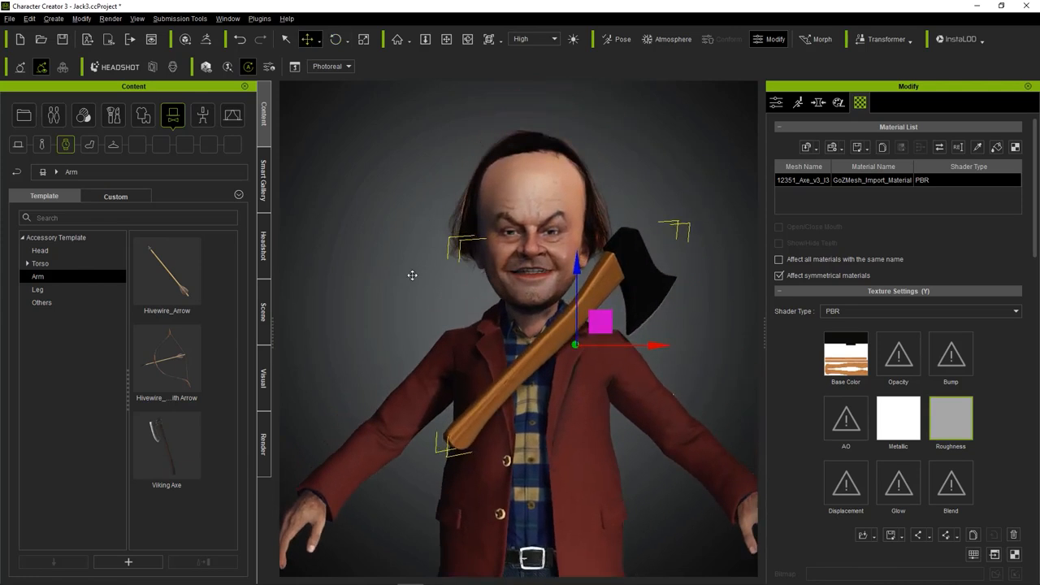
{"action": "key", "text": "ctrl+s"}
Start editing the avatar's pose and bend the right forearm up in front of the chest.
{"action": "left_click", "coordinate": [534, 254]}
{"action": "key", "text": "n"}
{"action": "left_click", "coordinate": [750, 180]}
{"action": "left_click", "coordinate": [336, 39]}
{"action": "left_click_drag", "start_coordinate": [337, 457], "coordinate": [400, 455]}
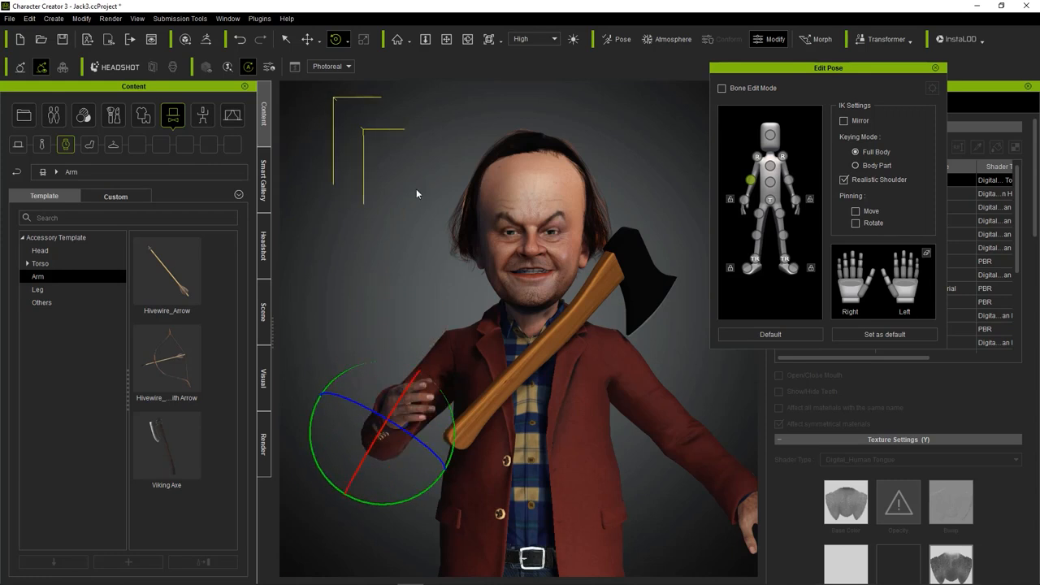
Rotate and shift the avatar's right upper arm to bring the right hand toward the axe handle.
{"action": "left_click", "coordinate": [757, 156]}
{"action": "left_click_drag", "start_coordinate": [498, 329], "coordinate": [478, 373]}
{"action": "right_click_drag", "start_coordinate": [478, 372], "coordinate": [602, 372]}
{"action": "left_click_drag", "start_coordinate": [457, 392], "coordinate": [477, 371]}
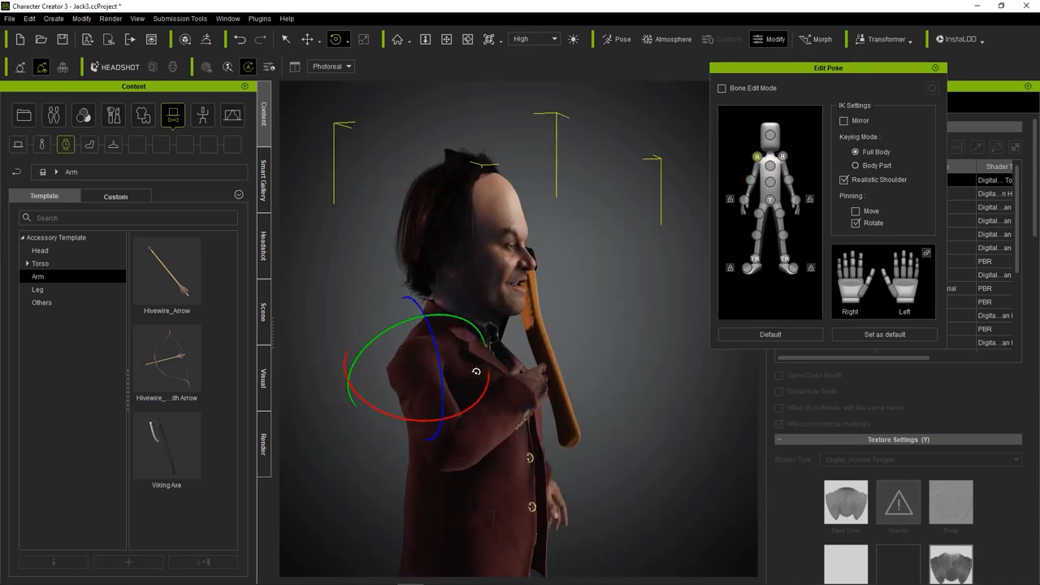
{"action": "key", "text": "w"}
{"action": "left_click_drag", "start_coordinate": [398, 351], "coordinate": [427, 355]}
{"action": "right_click_drag", "start_coordinate": [636, 327], "coordinate": [514, 333]}
{"action": "key", "text": "e"}
{"action": "left_click_drag", "start_coordinate": [413, 341], "coordinate": [395, 337]}
{"action": "left_click_drag", "start_coordinate": [483, 465], "coordinate": [482, 396]}
Close the right hand around the lower axe handle, adjusting the wrist and upper arm, and finish the pose edit.
{"action": "left_click_drag", "start_coordinate": [851, 287], "coordinate": [876, 442]}
{"action": "left_click_drag", "start_coordinate": [409, 356], "coordinate": [444, 420]}
{"action": "left_click", "coordinate": [744, 200]}
{"action": "left_click_drag", "start_coordinate": [435, 494], "coordinate": [470, 470]}
{"action": "left_click", "coordinate": [757, 157]}
{"action": "left_click_drag", "start_coordinate": [449, 339], "coordinate": [387, 423]}
{"action": "left_click", "coordinate": [391, 447]}
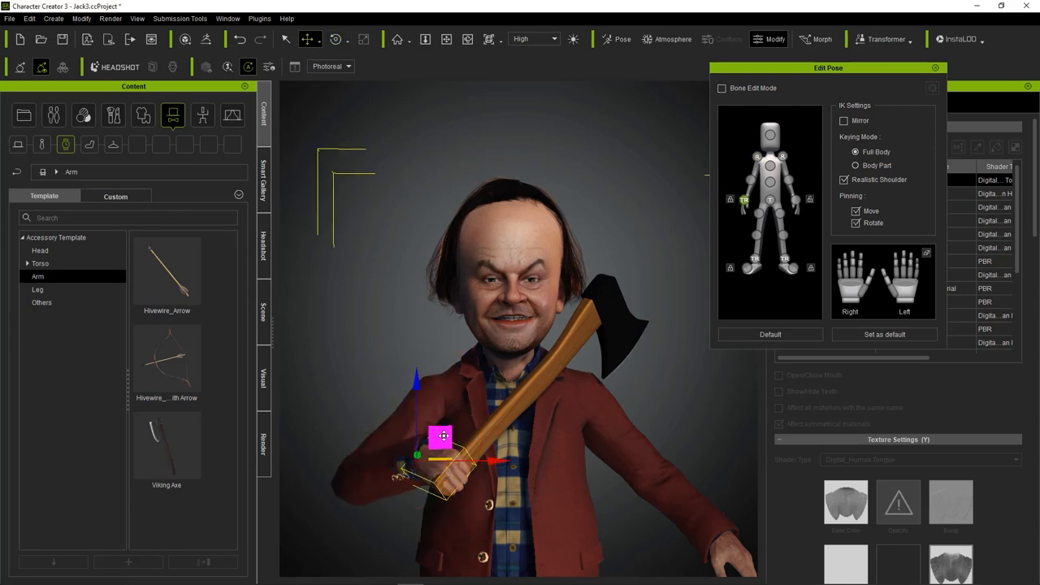
{"action": "key", "text": "e"}
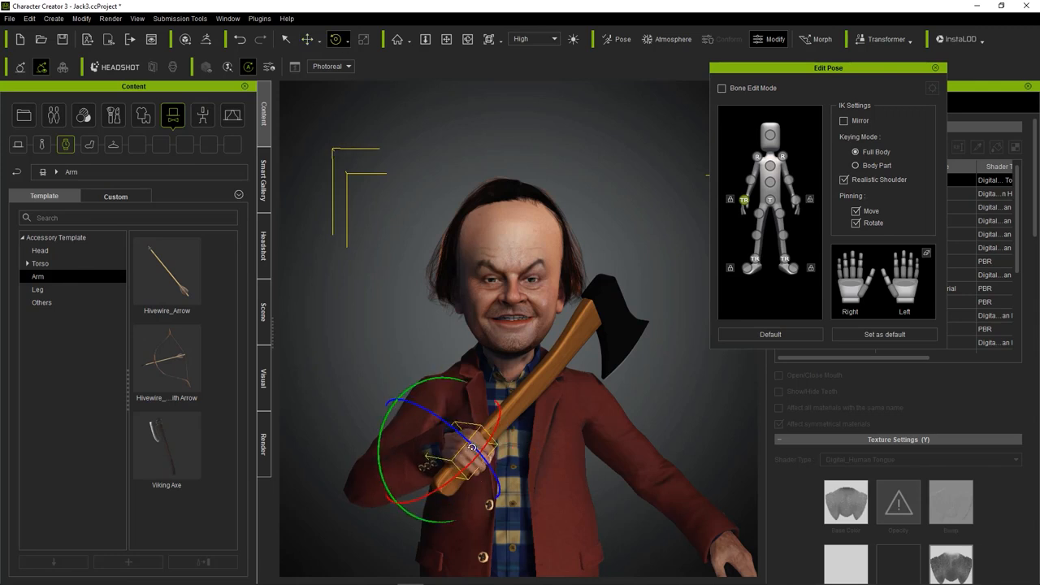
{"action": "key", "text": "q"}
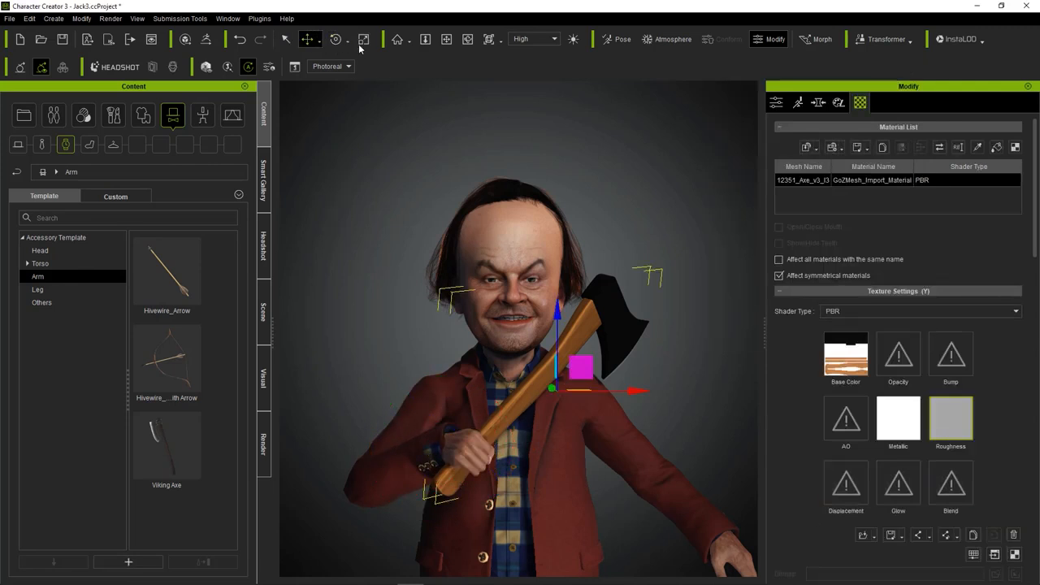
Scale, move and rotate the axe so its handle sits in the avatar's right hand.
{"action": "left_click", "coordinate": [362, 44]}
{"action": "left_click_drag", "start_coordinate": [559, 389], "coordinate": [571, 367]}
{"action": "key", "text": "w"}
{"action": "right_click_drag", "start_coordinate": [571, 367], "coordinate": [487, 370]}
{"action": "left_click_drag", "start_coordinate": [560, 367], "coordinate": [542, 364]}
{"action": "right_click_drag", "start_coordinate": [455, 382], "coordinate": [488, 380]}
{"action": "left_click", "coordinate": [336, 38]}
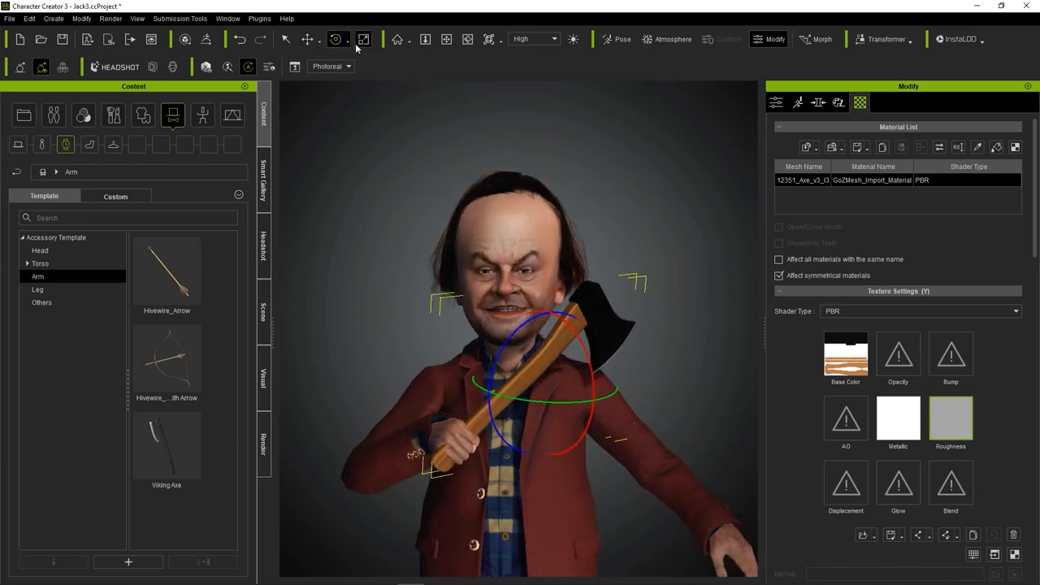
{"action": "left_click", "coordinate": [348, 46]}
{"action": "left_click_drag", "start_coordinate": [543, 394], "coordinate": [532, 374]}
Reopen the pose editor and rotate the avatar's left forearm and upper arm to bring the left hand to the axe.
{"action": "left_click", "coordinate": [680, 506]}
{"action": "key", "text": "n"}
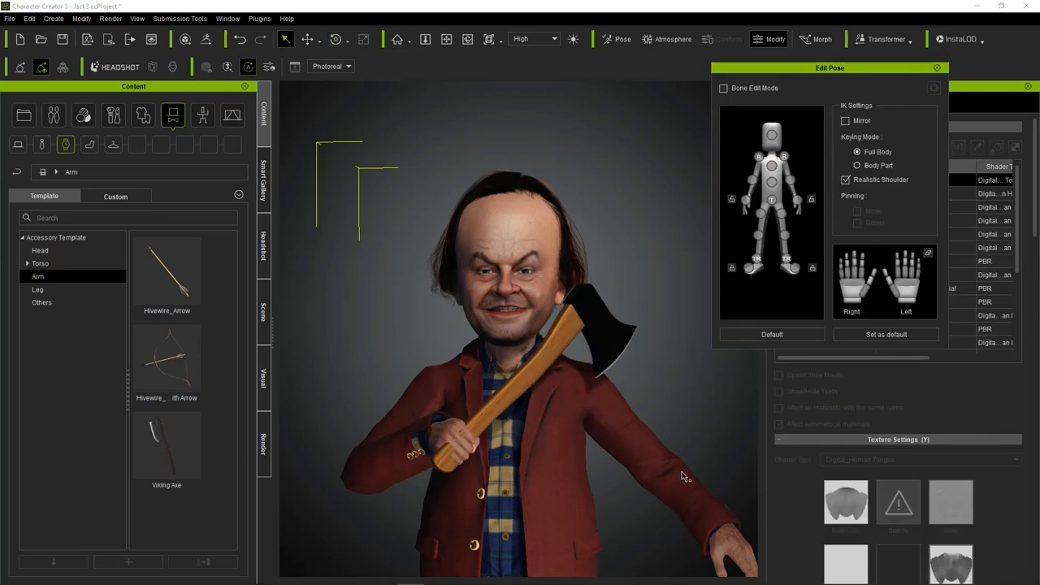
{"action": "left_click", "coordinate": [798, 200]}
{"action": "key", "text": "e"}
{"action": "left_click", "coordinate": [791, 180]}
{"action": "left_click_drag", "start_coordinate": [687, 456], "coordinate": [722, 458]}
{"action": "left_click", "coordinate": [785, 156]}
{"action": "left_click_drag", "start_coordinate": [614, 404], "coordinate": [660, 365]}
{"action": "left_click", "coordinate": [790, 183]}
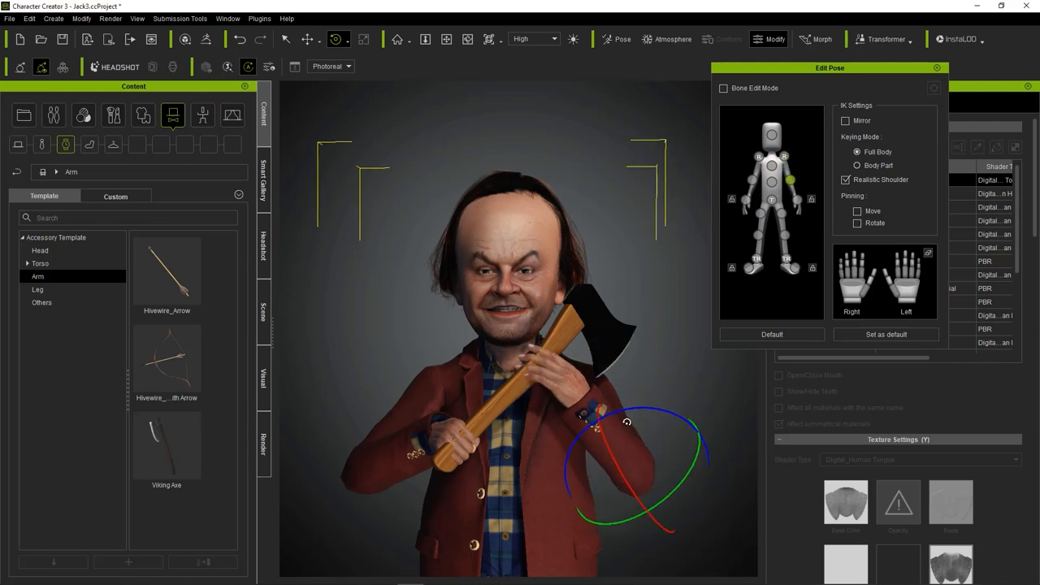
Refine the left forearm and rotate the left hand so it rests on the upper axe handle.
{"action": "left_click", "coordinate": [797, 200]}
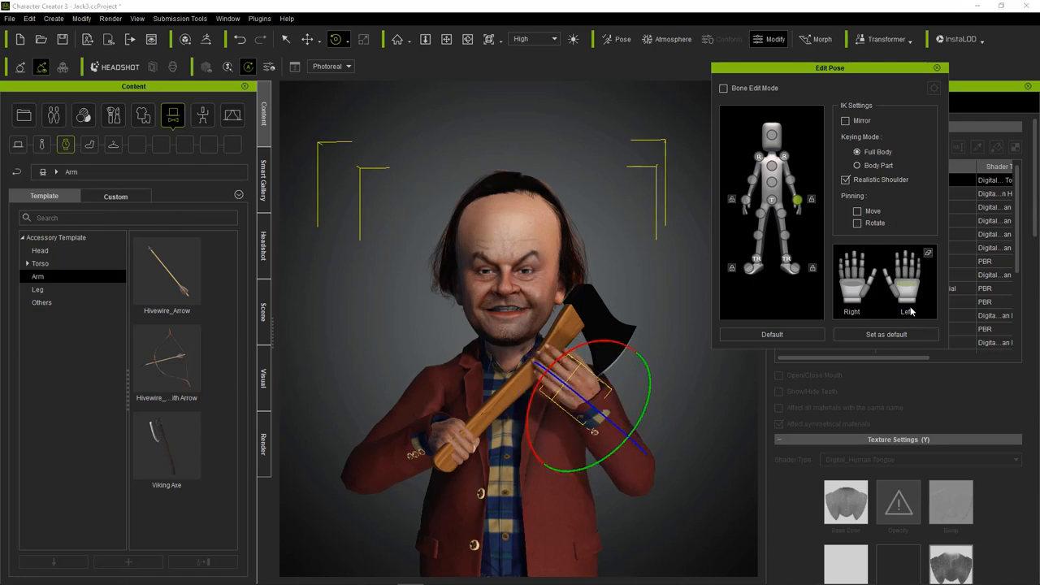
{"action": "mouse_move", "coordinate": [605, 372]}
{"action": "left_mouse_down"}
{"action": "mouse_move", "coordinate": [594, 367]}
{"action": "mouse_move", "coordinate": [594, 379]}
{"action": "mouse_move", "coordinate": [586, 368]}
{"action": "left_mouse_up"}
{"action": "left_click", "coordinate": [791, 182]}
{"action": "left_click", "coordinate": [797, 199]}
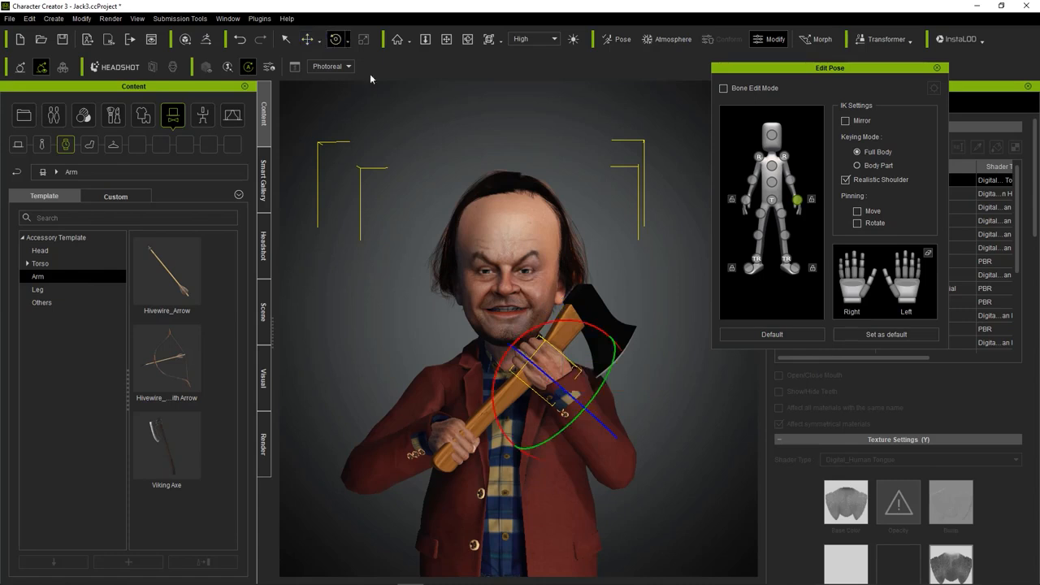
{"action": "scroll", "coordinate": [549, 345], "scroll_direction": "up", "scroll_amount": 3}
{"action": "middle_click_drag", "start_coordinate": [549, 345], "coordinate": [585, 235]}
{"action": "scroll", "coordinate": [585, 406], "scroll_direction": "down", "scroll_amount": 2}
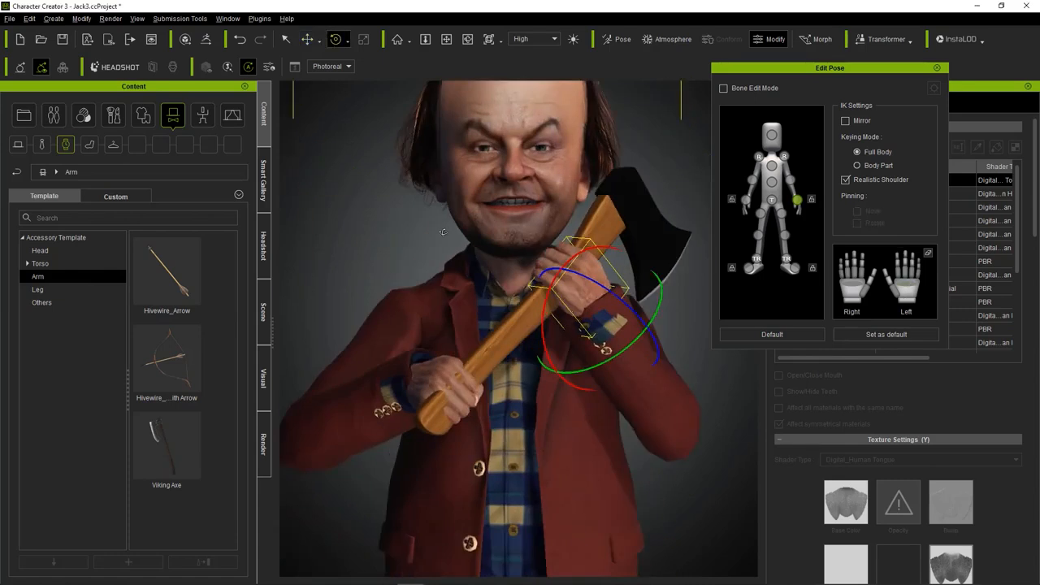
{"action": "scroll", "coordinate": [520, 325], "scroll_direction": "up", "scroll_amount": 1}
Move the right hand to fit around the lower axe handle and close the pose editor.
{"action": "left_click", "coordinate": [745, 200]}
{"action": "left_click", "coordinate": [308, 40]}
{"action": "right_click_drag", "start_coordinate": [366, 244], "coordinate": [456, 248]}
{"action": "left_click_drag", "start_coordinate": [434, 409], "coordinate": [450, 393]}
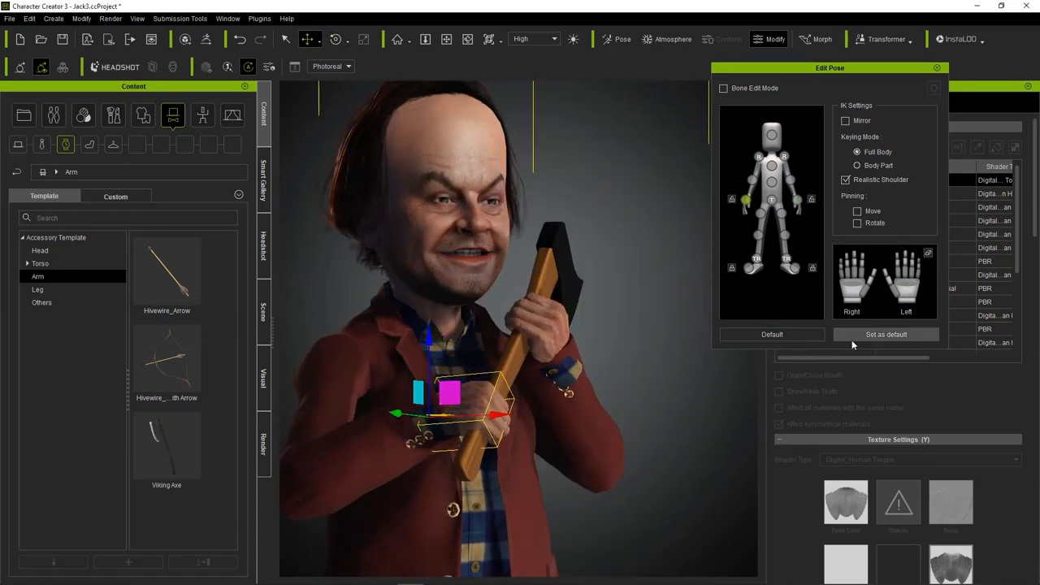
{"action": "right_click_drag", "start_coordinate": [606, 325], "coordinate": [506, 330]}
{"action": "scroll", "coordinate": [500, 337], "scroll_direction": "down", "scroll_amount": 3}
{"action": "middle_click_drag", "start_coordinate": [492, 348], "coordinate": [491, 322]}
{"action": "scroll", "coordinate": [491, 322], "scroll_direction": "up", "scroll_amount": 1}
{"action": "left_click", "coordinate": [335, 39]}
{"action": "left_click", "coordinate": [937, 68]}
{"action": "scroll", "coordinate": [582, 329], "scroll_direction": "up", "scroll_amount": 4}
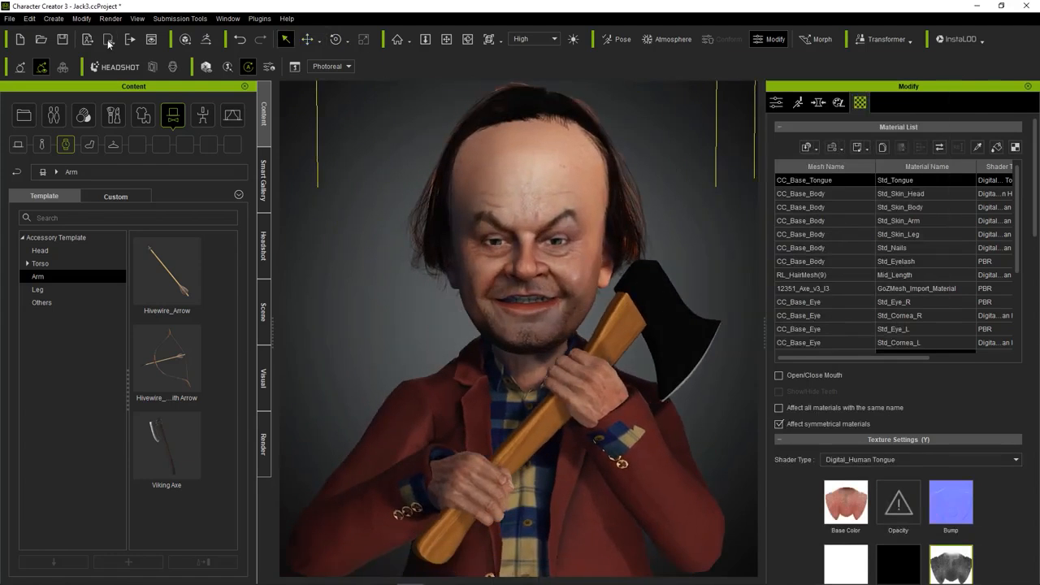
Select the axe and scale it up slightly in the avatar's hands.
{"action": "left_click", "coordinate": [81, 18]}
{"action": "left_click", "coordinate": [645, 294]}
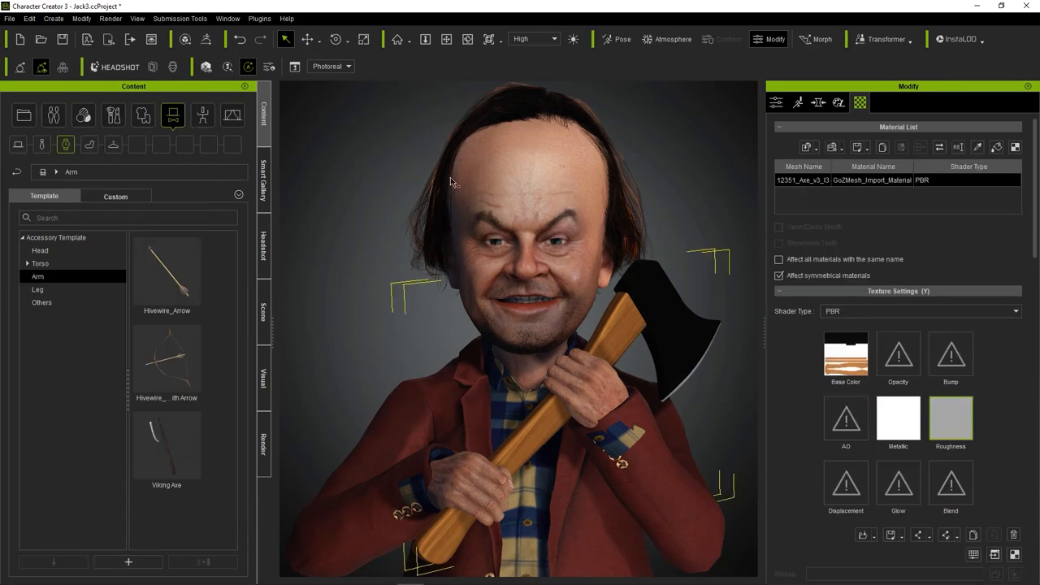
{"action": "left_click", "coordinate": [364, 39]}
{"action": "scroll", "coordinate": [563, 377], "scroll_direction": "down", "scroll_amount": 3}
{"action": "left_click_drag", "start_coordinate": [589, 419], "coordinate": [586, 408]}
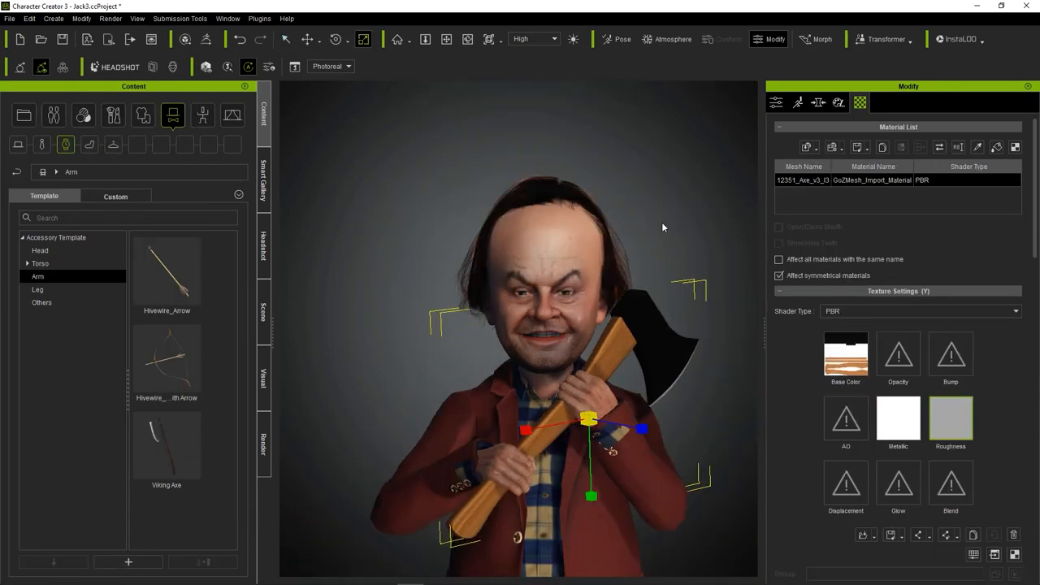
Enlarge the avatar's hands around the axe handle with direct morphing on the body.
{"action": "key", "text": "q"}
{"action": "left_click", "coordinate": [606, 413]}
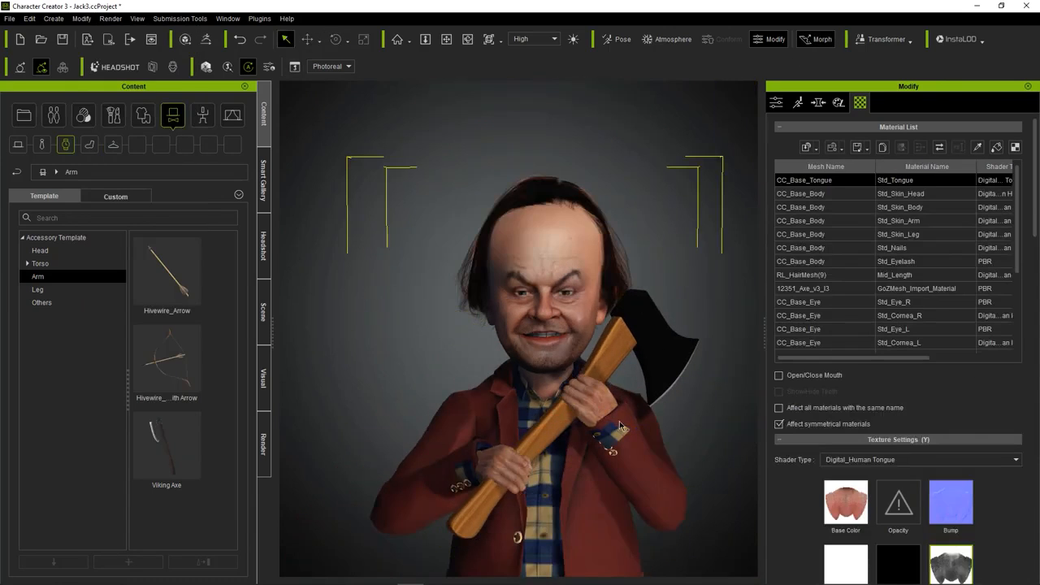
{"action": "left_click_drag", "start_coordinate": [597, 412], "coordinate": [589, 398]}
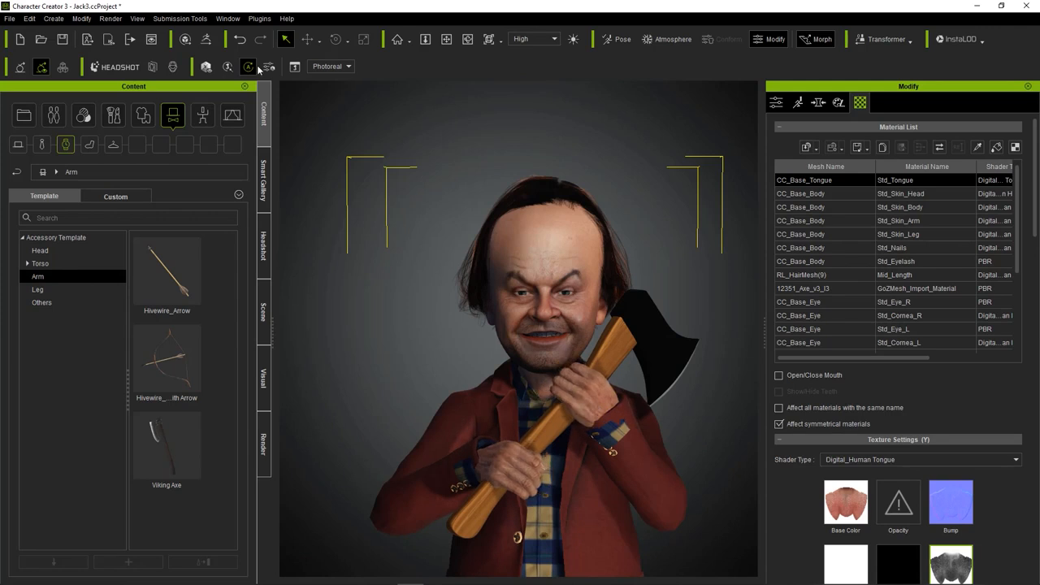
{"action": "left_click", "coordinate": [644, 319]}
{"action": "left_click", "coordinate": [566, 197]}
{"action": "left_click_drag", "start_coordinate": [564, 209], "coordinate": [565, 197]}
{"action": "middle_click_drag", "start_coordinate": [477, 327], "coordinate": [515, 214]}
{"action": "scroll", "coordinate": [515, 214], "scroll_direction": "down", "scroll_amount": 5}
{"action": "right_click_drag", "start_coordinate": [553, 391], "coordinate": [602, 415]}
Browse the clothing library to the Essential Clothing category of the shoes.
{"action": "left_click", "coordinate": [566, 427]}
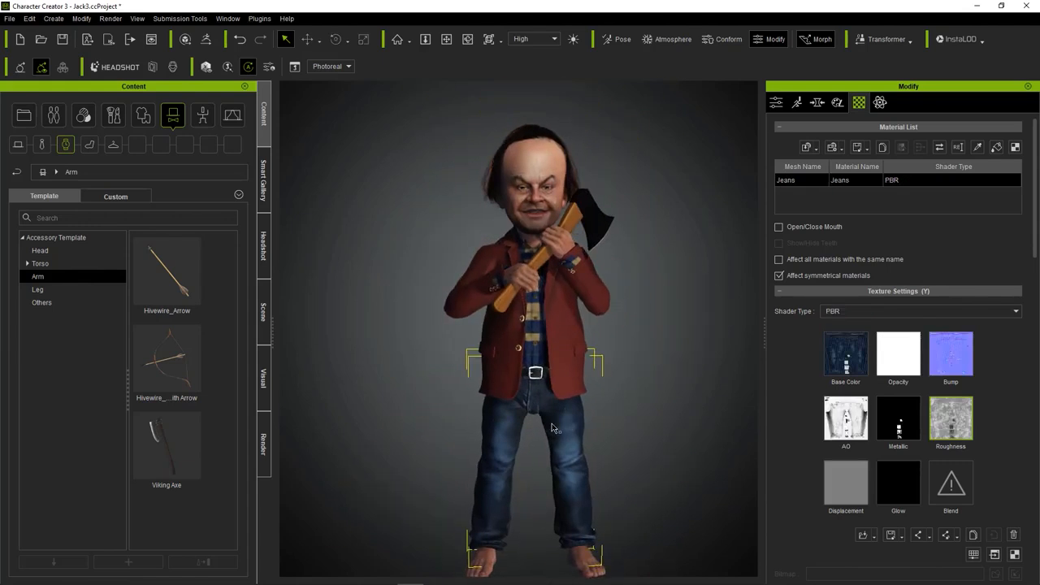
{"action": "middle_click_drag", "start_coordinate": [552, 428], "coordinate": [555, 405]}
{"action": "left_click", "coordinate": [80, 118]}
{"action": "left_click", "coordinate": [143, 117]}
{"action": "left_click", "coordinate": [56, 118]}
{"action": "left_click", "coordinate": [143, 117]}
{"action": "left_click", "coordinate": [43, 380]}
{"action": "scroll", "coordinate": [163, 460], "scroll_direction": "down", "scroll_amount": 6}
{"action": "left_click", "coordinate": [64, 290]}
{"action": "left_click", "coordinate": [53, 315]}
{"action": "left_click", "coordinate": [28, 380]}
{"action": "left_click", "coordinate": [65, 393]}
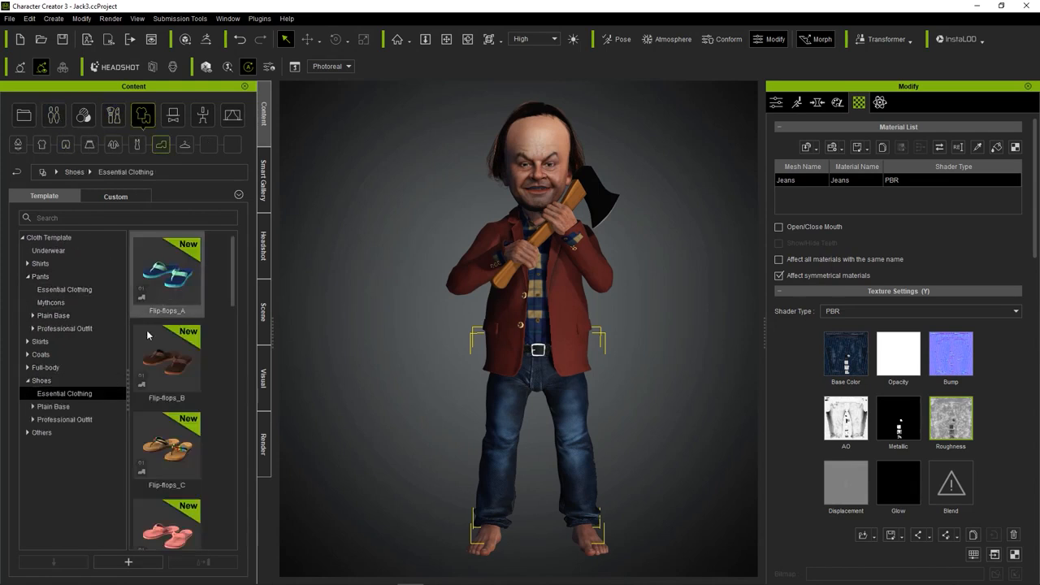
Put the Leather shoes_B from the Professional Outfit shoes on the avatar.
{"action": "scroll", "coordinate": [155, 357], "scroll_direction": "down", "scroll_amount": 3}
{"action": "left_click", "coordinate": [65, 420]}
{"action": "scroll", "coordinate": [167, 389], "scroll_direction": "down", "scroll_amount": 5}
{"action": "scroll", "coordinate": [160, 407], "scroll_direction": "up", "scroll_amount": 5}
{"action": "scroll", "coordinate": [156, 406], "scroll_direction": "down", "scroll_amount": 5}
{"action": "double_click", "coordinate": [162, 351]}
{"action": "double_click", "coordinate": [165, 354]}
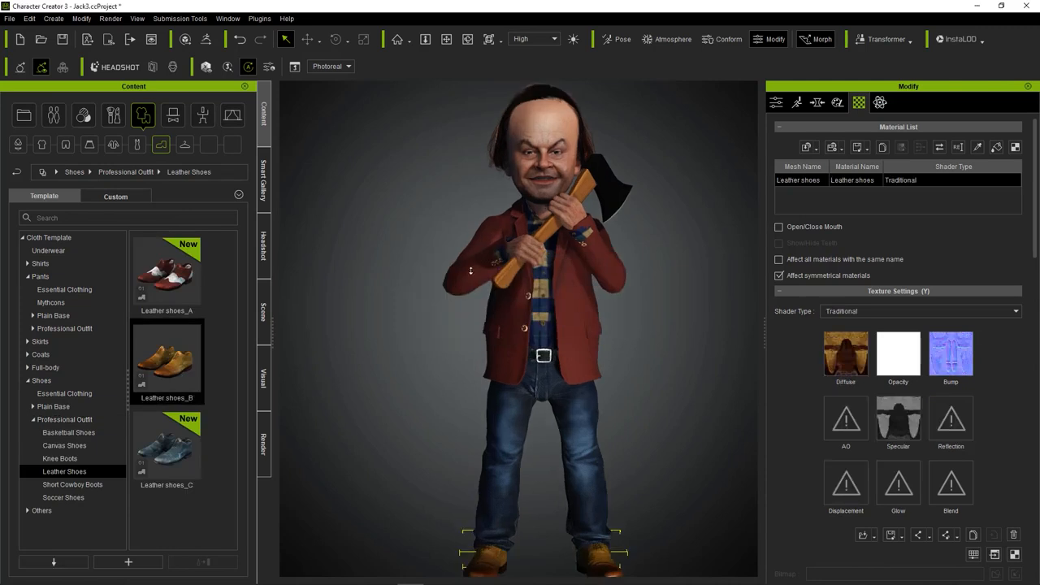
Select the teeth, filter their morphs by "dep" and increase the depth morph.
{"action": "right_click_drag", "start_coordinate": [649, 359], "coordinate": [507, 357]}
{"action": "scroll", "coordinate": [488, 313], "scroll_direction": "up", "scroll_amount": 8}
{"action": "left_click", "coordinate": [507, 385]}
{"action": "left_click", "coordinate": [817, 102]}
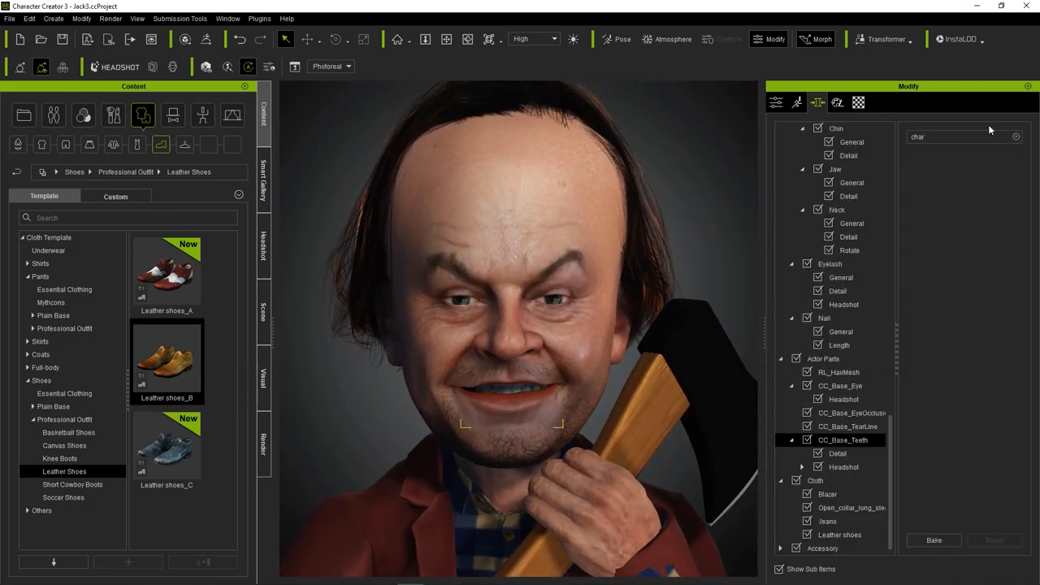
{"action": "left_click", "coordinate": [1016, 136]}
{"action": "type", "text": "dep"}
{"action": "left_click_drag", "start_coordinate": [970, 179], "coordinate": [998, 180]}
{"action": "mouse_move", "coordinate": [545, 365]}
{"action": "right_mouse_down"}
{"action": "mouse_move", "coordinate": [658, 381]}
{"action": "mouse_move", "coordinate": [546, 370]}
{"action": "right_mouse_up"}
{"action": "scroll", "coordinate": [536, 357], "scroll_direction": "down", "scroll_amount": 5}
{"action": "scroll", "coordinate": [487, 276], "scroll_direction": "up", "scroll_amount": 2}
Save the project with the adjusted teeth and the new shoes.
{"action": "left_click", "coordinate": [551, 431]}
{"action": "left_click", "coordinate": [53, 18]}
{"action": "left_click", "coordinate": [29, 19]}
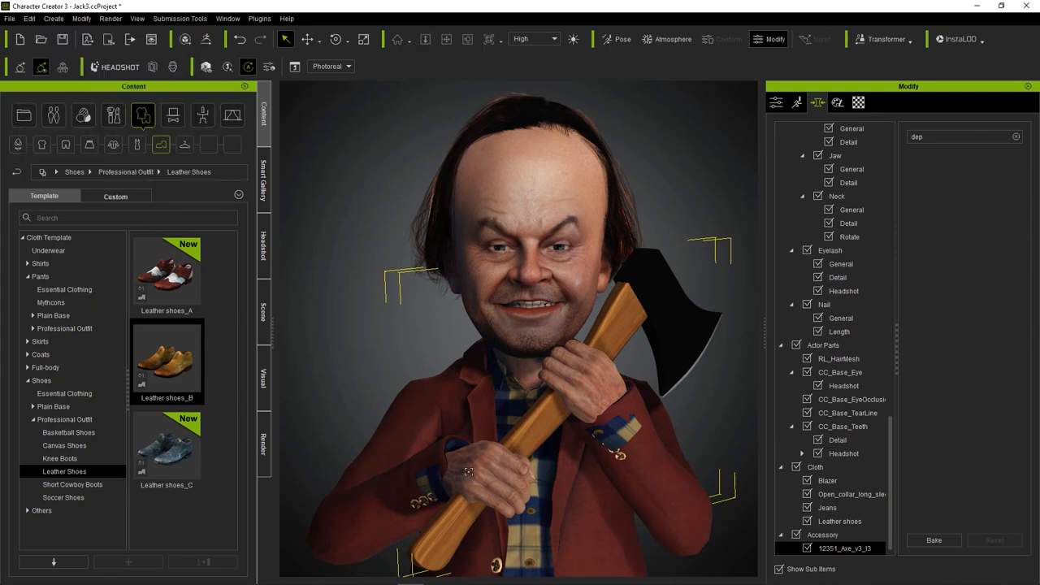
{"action": "key", "text": "ctrl+s"}
{"action": "scroll", "coordinate": [516, 221], "scroll_direction": "up", "scroll_amount": 4}
{"action": "scroll", "coordinate": [517, 221], "scroll_direction": "down", "scroll_amount": 5}
{"action": "scroll", "coordinate": [521, 244], "scroll_direction": "up", "scroll_amount": 4}
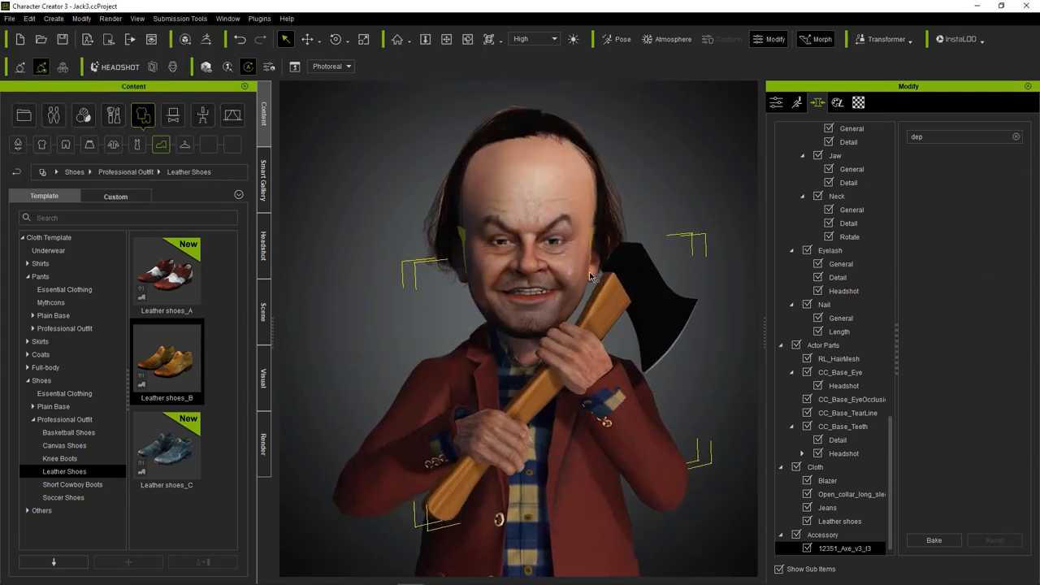
Select the garment at the avatar's left cuff and open its Conform settings.
{"action": "left_click", "coordinate": [616, 390]}
{"action": "left_click", "coordinate": [776, 102]}
{"action": "left_click", "coordinate": [908, 299]}
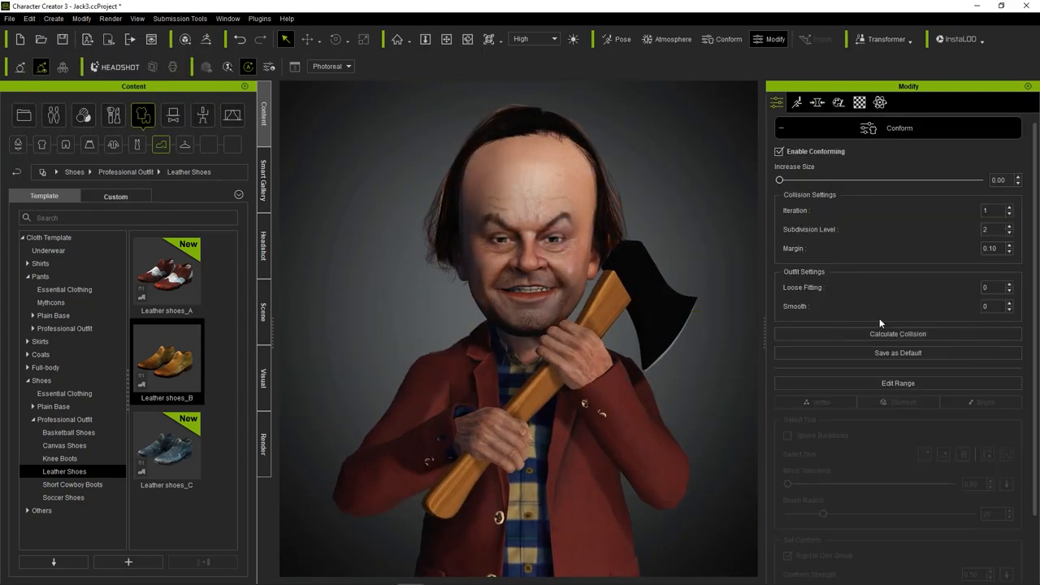
{"action": "scroll", "coordinate": [569, 325], "scroll_direction": "down", "scroll_amount": 5}
{"action": "scroll", "coordinate": [619, 274], "scroll_direction": "up", "scroll_amount": 3}
{"action": "scroll", "coordinate": [619, 274], "scroll_direction": "up", "scroll_amount": 3}
Open the facial editor for the avatar and pull the left mouth-corner muscle to widen the grin.
{"action": "left_click", "coordinate": [555, 382]}
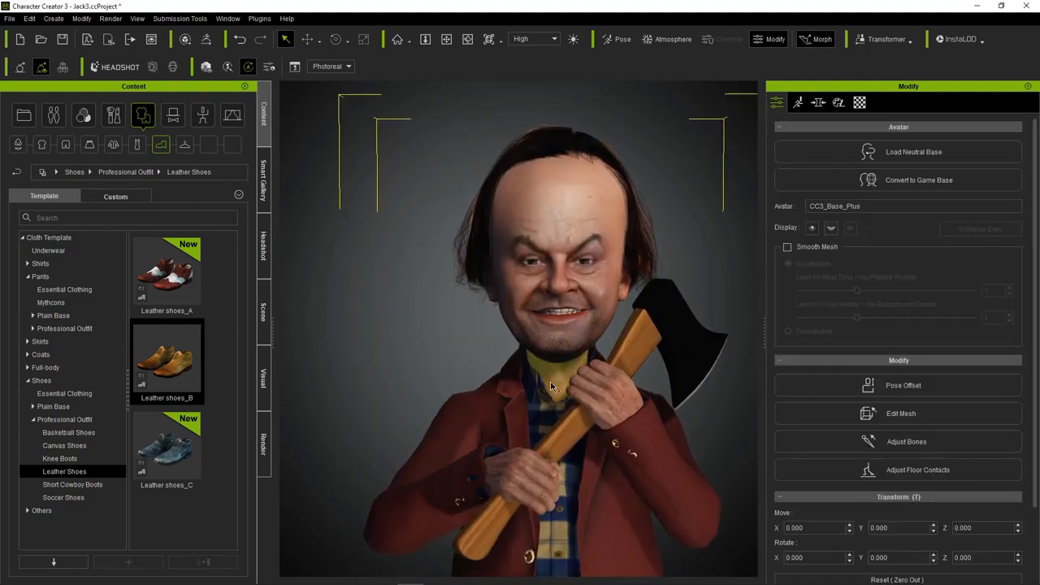
{"action": "scroll", "coordinate": [550, 354], "scroll_direction": "down", "scroll_amount": 4}
{"action": "scroll", "coordinate": [536, 382], "scroll_direction": "up", "scroll_amount": 7}
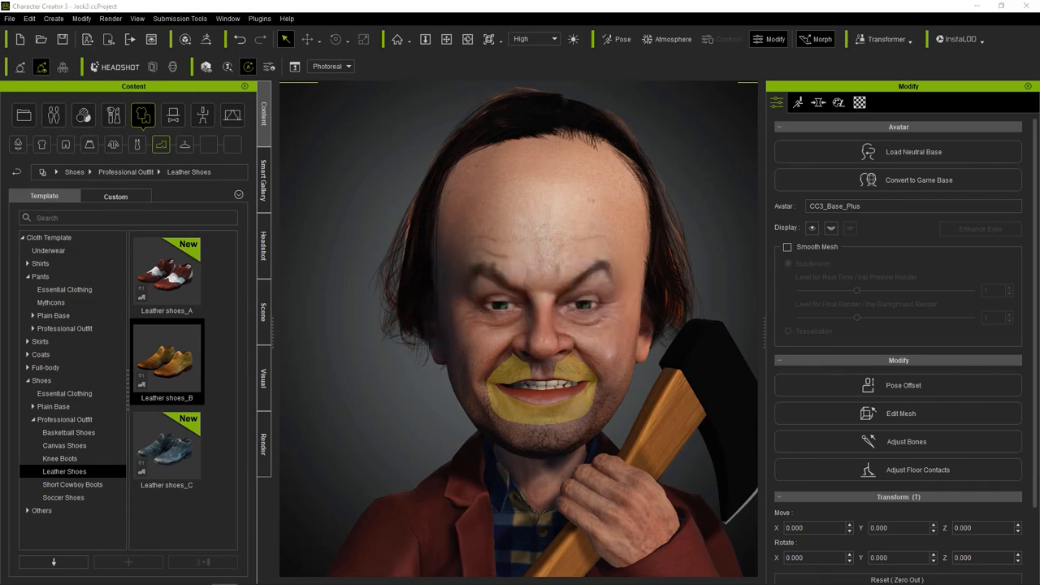
{"action": "scroll", "coordinate": [396, 186], "scroll_direction": "down", "scroll_amount": 1}
{"action": "left_click", "coordinate": [396, 184]}
{"action": "scroll", "coordinate": [398, 183], "scroll_direction": "down", "scroll_amount": 3}
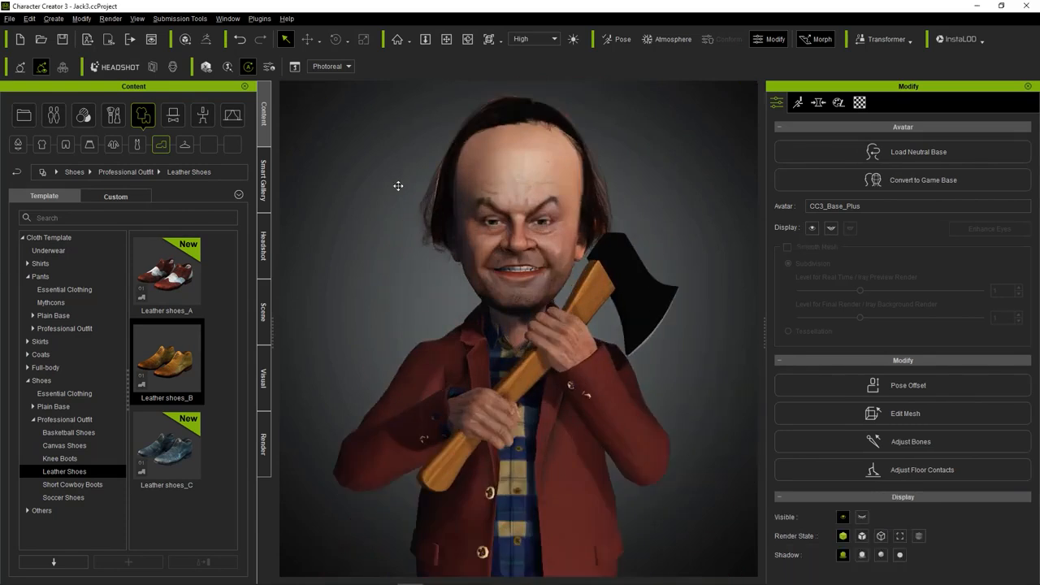
{"action": "scroll", "coordinate": [446, 229], "scroll_direction": "up", "scroll_amount": 4}
{"action": "left_click", "coordinate": [84, 20]}
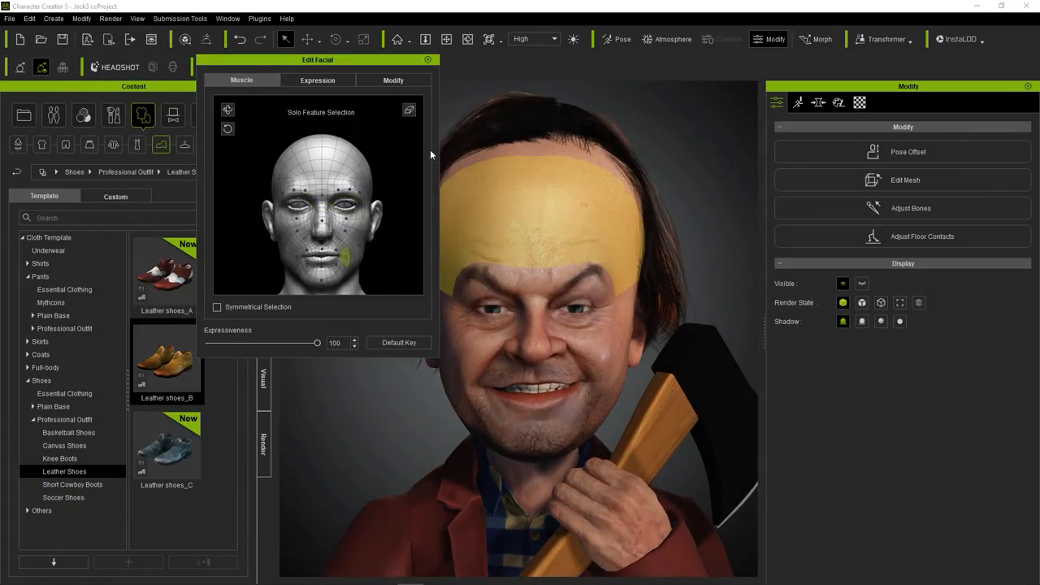
{"action": "left_click_drag", "start_coordinate": [386, 281], "coordinate": [399, 410]}
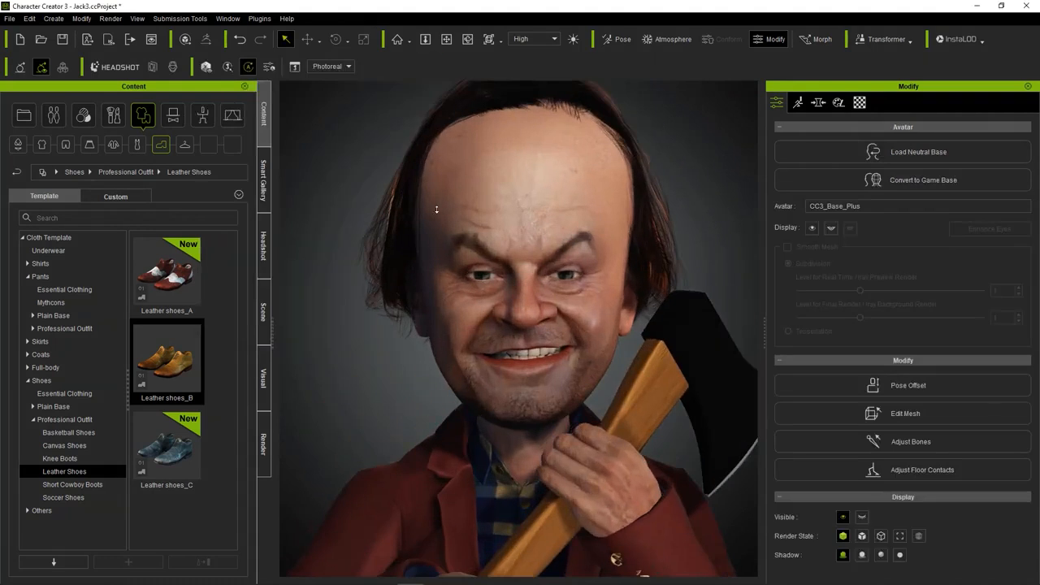
Activate Sculpt Morph in Headshot's shape adjustment settings for the avatar's head.
{"action": "left_click", "coordinate": [114, 68]}
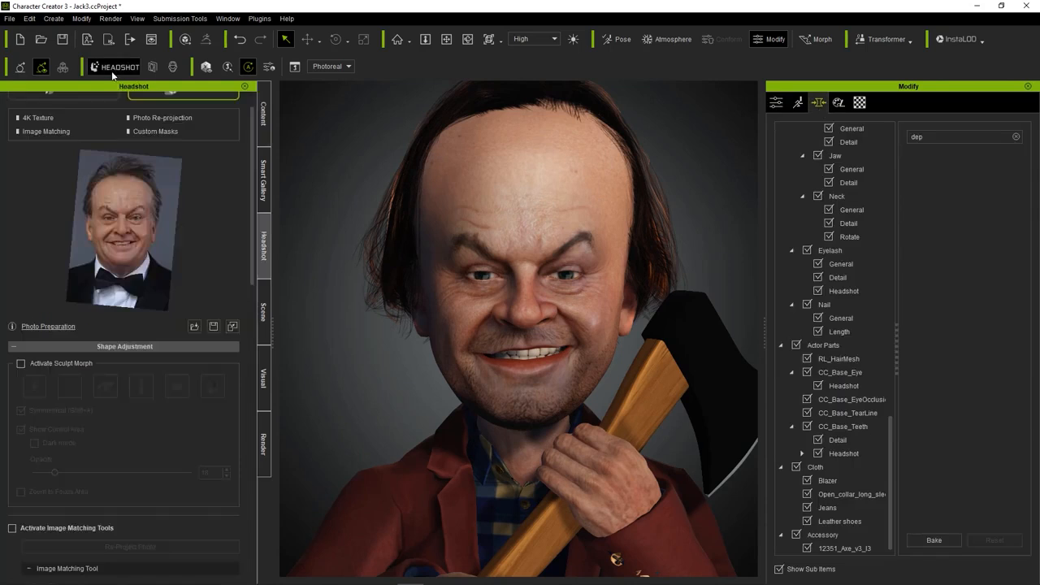
{"action": "left_click", "coordinate": [20, 363]}
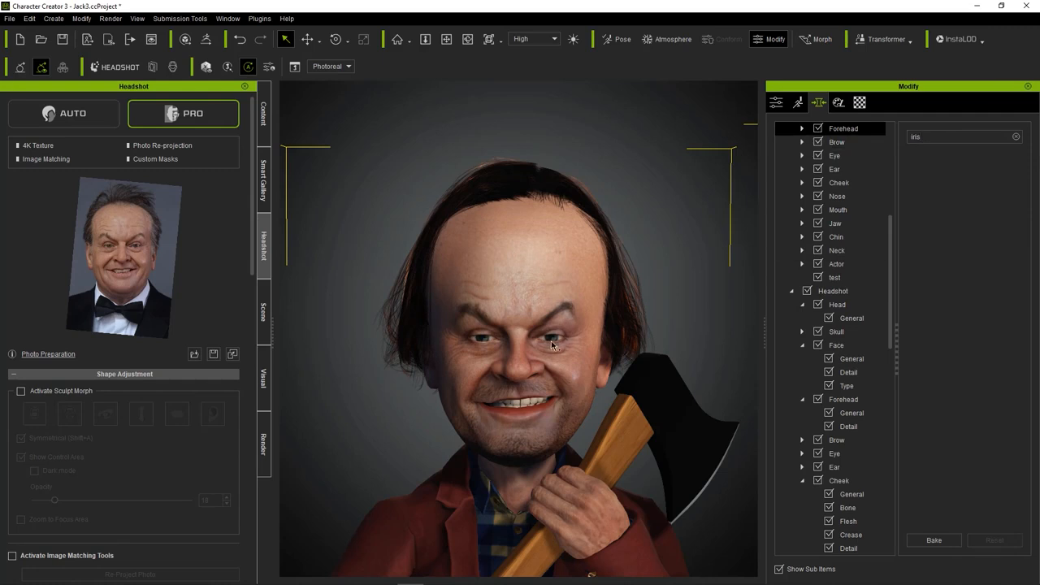
Select the avatar's eyes with their iris morphs, open the facial editor to refine the expression, and save the project.
{"action": "scroll", "coordinate": [854, 476], "scroll_direction": "down", "scroll_amount": 1}
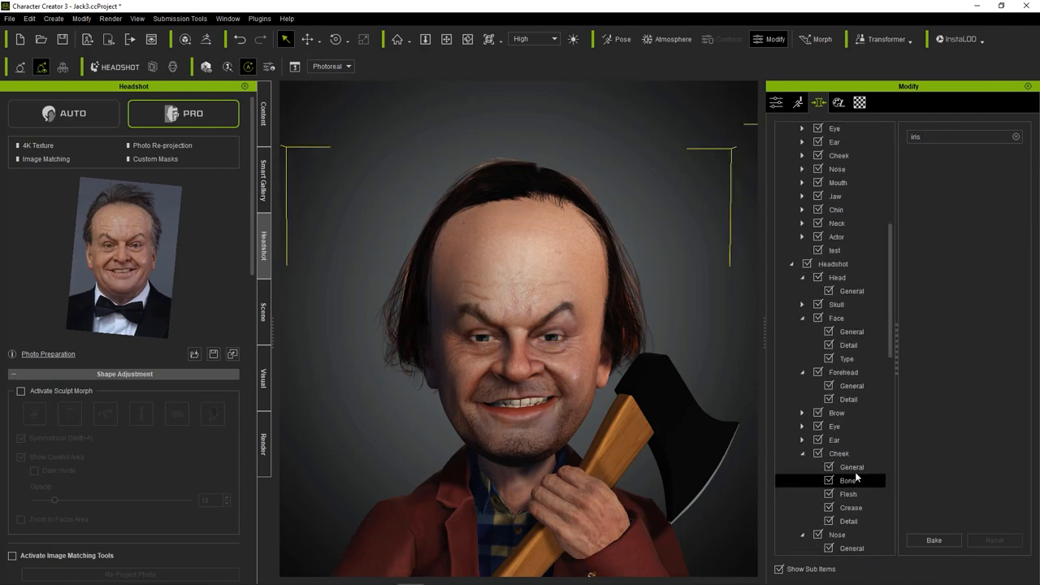
{"action": "left_click", "coordinate": [553, 339]}
{"action": "left_click", "coordinate": [82, 18]}
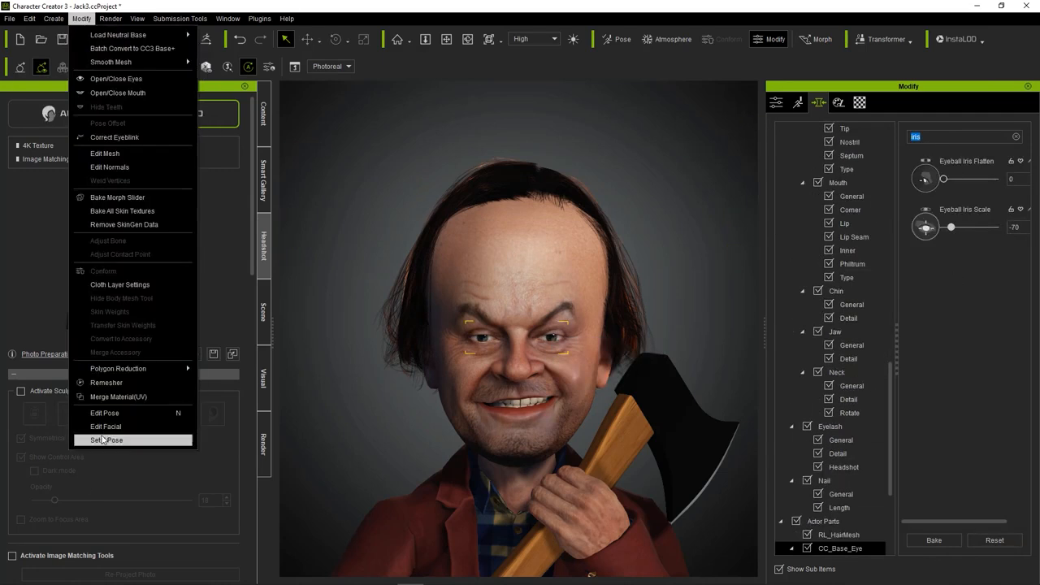
{"action": "left_click", "coordinate": [106, 428]}
{"action": "left_click", "coordinate": [428, 59]}
{"action": "scroll", "coordinate": [615, 488], "scroll_direction": "up", "scroll_amount": 3}
{"action": "middle_click_drag", "start_coordinate": [614, 406], "coordinate": [669, 518]}
{"action": "key", "text": "ctrl+s"}
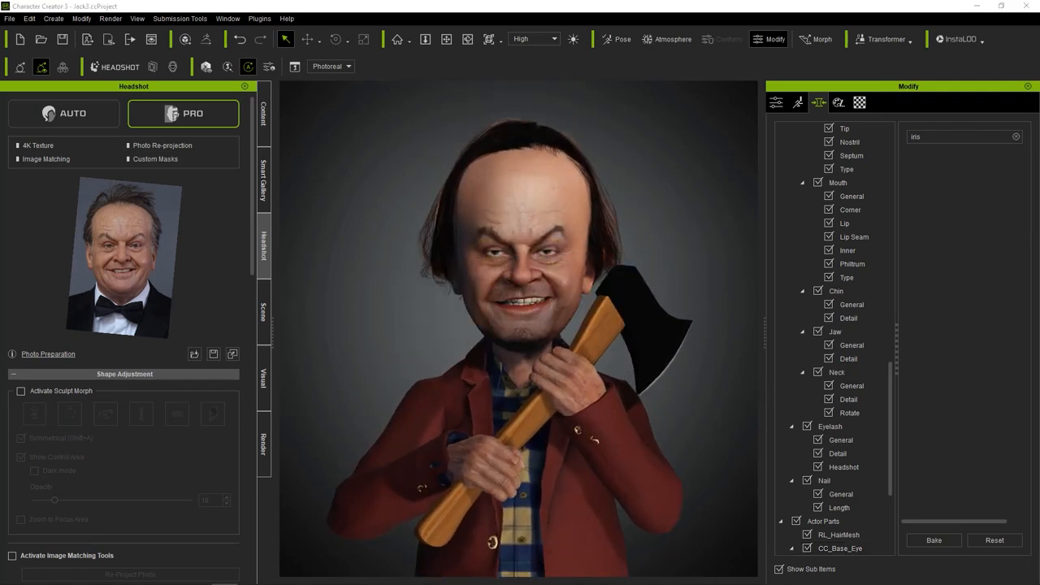
Import the hallway picture into the scene as an image plane and set its material's self illumination to 100.
{"action": "left_click_drag", "start_coordinate": [2, 327], "coordinate": [379, 296]}
{"action": "left_click", "coordinate": [413, 322]}
{"action": "left_click", "coordinate": [860, 102]}
{"action": "scroll", "coordinate": [832, 312], "scroll_direction": "down", "scroll_amount": 4}
{"action": "scroll", "coordinate": [817, 317], "scroll_direction": "up", "scroll_amount": 2}
{"action": "scroll", "coordinate": [817, 317], "scroll_direction": "up", "scroll_amount": 1}
{"action": "left_click", "coordinate": [877, 214]}
{"action": "left_click", "coordinate": [862, 240]}
{"action": "scroll", "coordinate": [787, 342], "scroll_direction": "down", "scroll_amount": 5}
{"action": "left_click_drag", "start_coordinate": [778, 453], "coordinate": [985, 453]}
Enlarge the hallway image plane and move it behind the avatar so it fills the background.
{"action": "left_click", "coordinate": [364, 40]}
{"action": "left_click_drag", "start_coordinate": [378, 295], "coordinate": [410, 79]}
{"action": "left_click", "coordinate": [307, 40]}
{"action": "left_click_drag", "start_coordinate": [402, 271], "coordinate": [505, 558]}
{"action": "scroll", "coordinate": [499, 472], "scroll_direction": "down", "scroll_amount": 5}
{"action": "scroll", "coordinate": [499, 465], "scroll_direction": "up", "scroll_amount": 3}
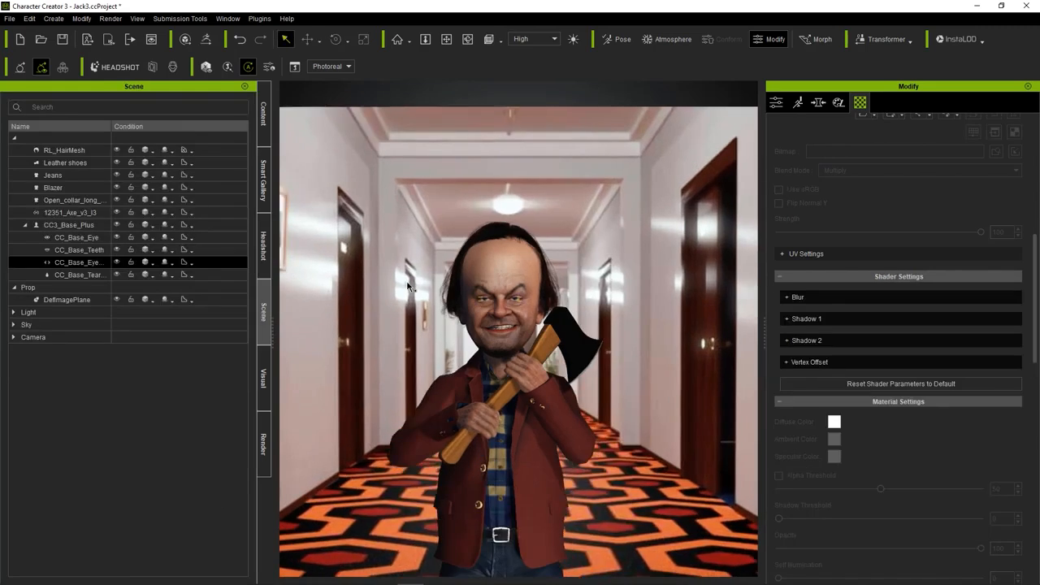
{"action": "middle_click_drag", "start_coordinate": [422, 349], "coordinate": [421, 265]}
{"action": "scroll", "coordinate": [421, 265], "scroll_direction": "up", "scroll_amount": 2}
{"action": "right_click_drag", "start_coordinate": [407, 267], "coordinate": [418, 265]}
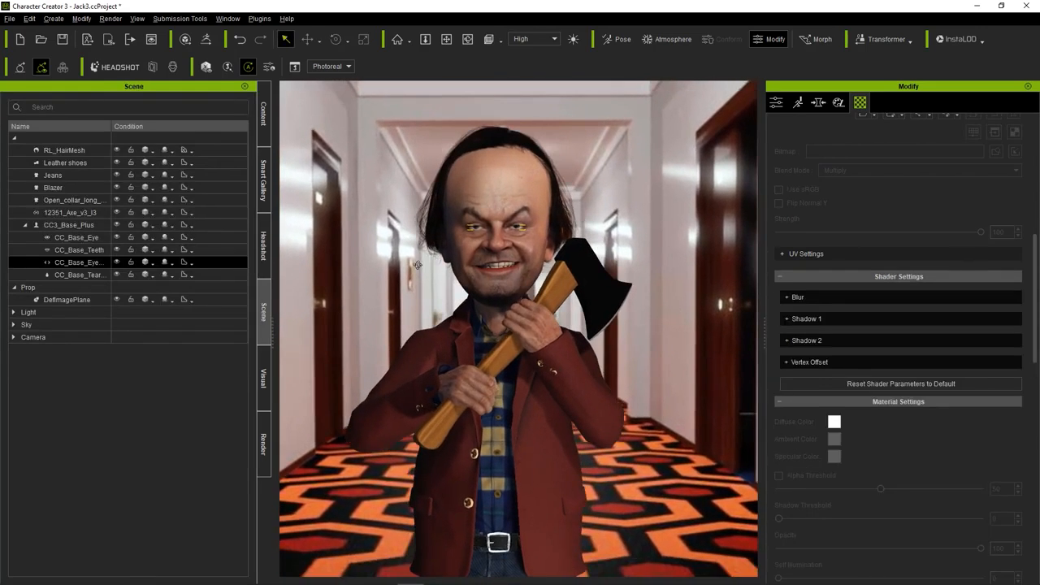
Select the hallway plane, check the avatar's framing against it, and open the scene's visual settings.
{"action": "left_click", "coordinate": [413, 215]}
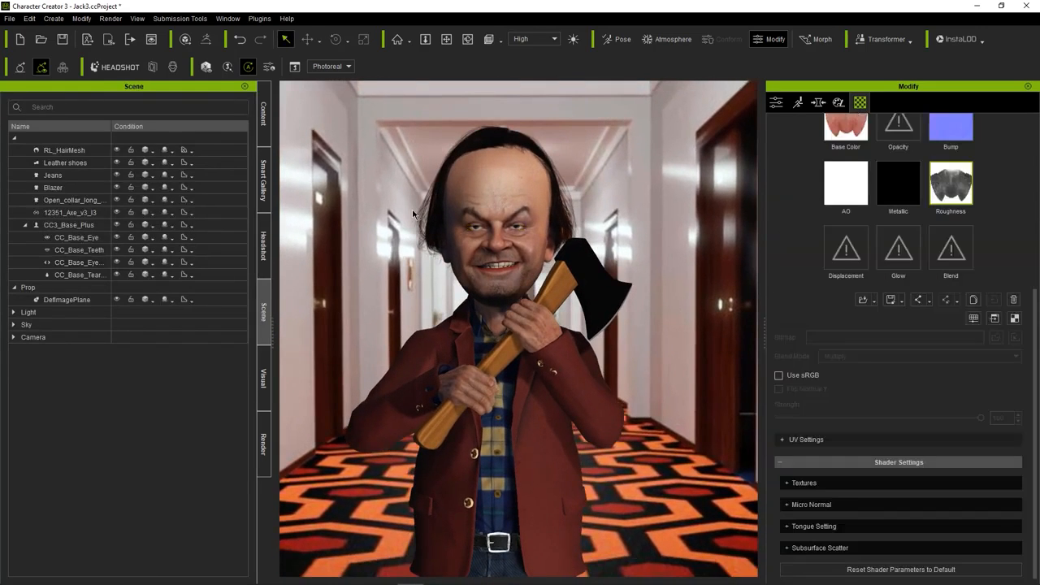
{"action": "left_click", "coordinate": [354, 236]}
{"action": "right_click_drag", "start_coordinate": [425, 195], "coordinate": [433, 242]}
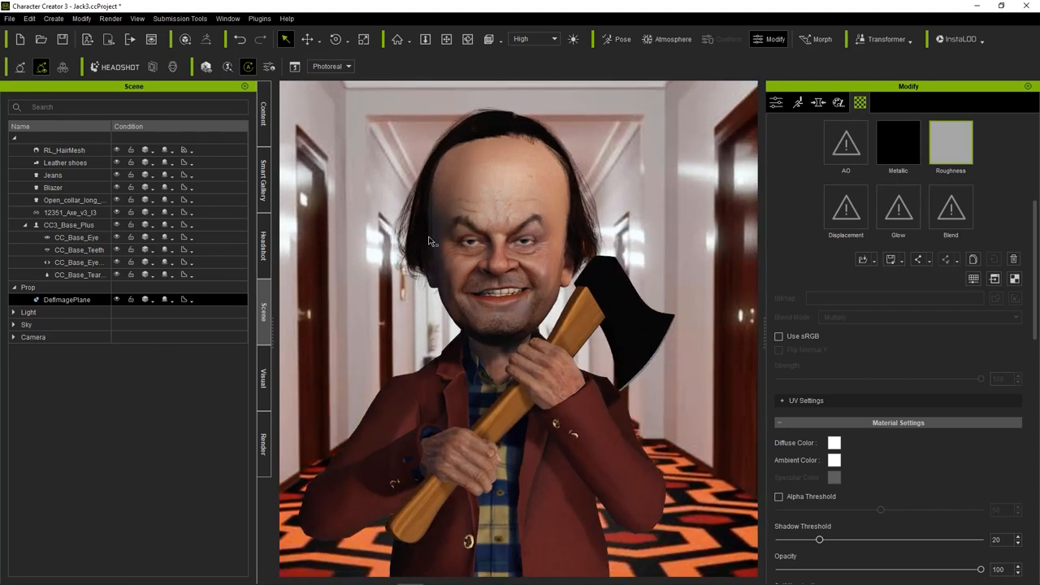
{"action": "scroll", "coordinate": [416, 217], "scroll_direction": "down", "scroll_amount": 2}
{"action": "scroll", "coordinate": [416, 216], "scroll_direction": "up", "scroll_amount": 2}
{"action": "middle_click_drag", "start_coordinate": [417, 216], "coordinate": [416, 253]}
{"action": "left_click", "coordinate": [264, 245]}
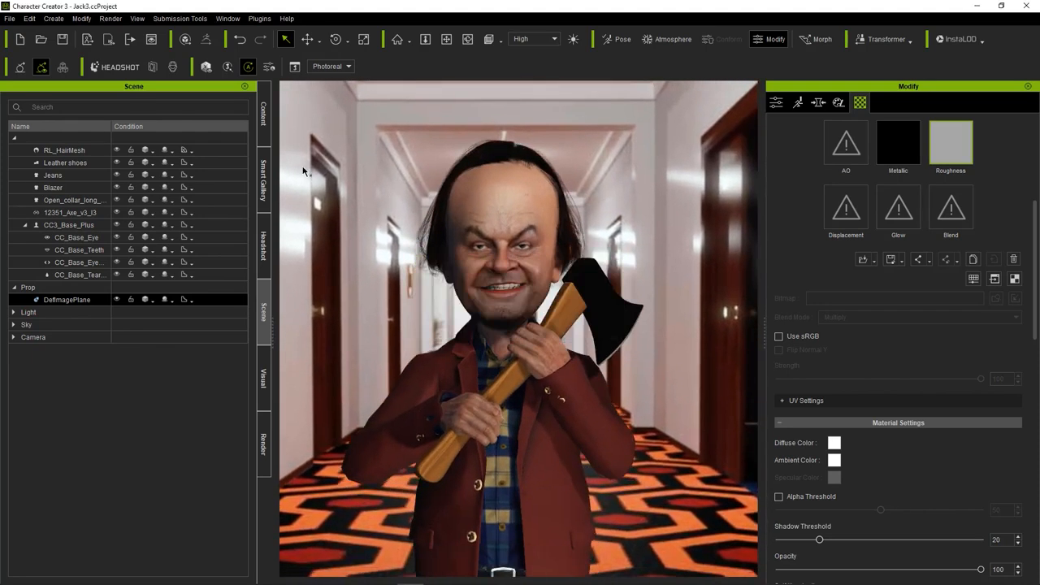
{"action": "left_click", "coordinate": [262, 377]}
{"action": "left_click", "coordinate": [13, 184]}
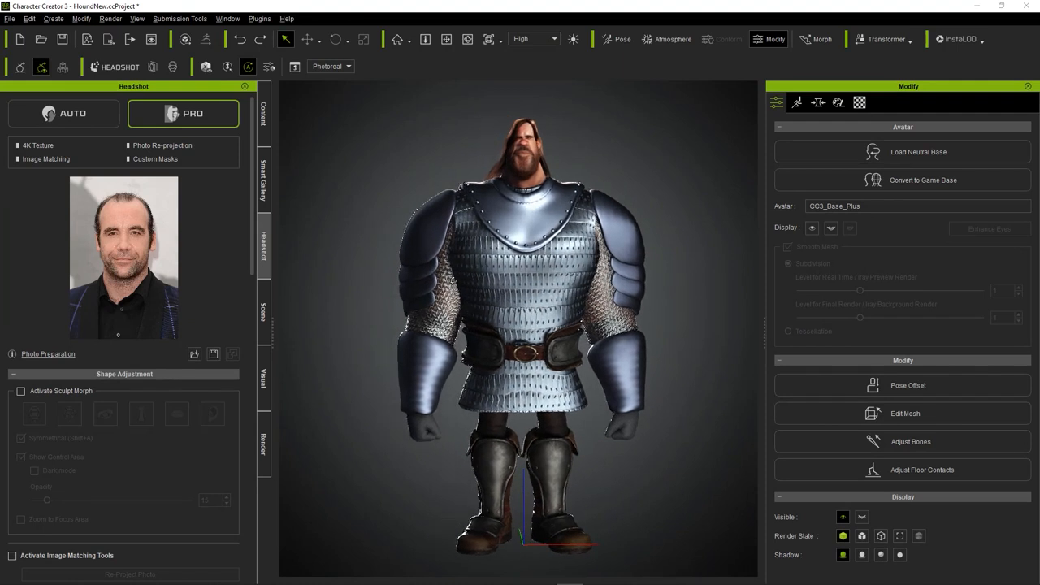
Examine the finished Kingpin and Bluto caricatures up close and from several angles.
{"action": "mouse_move", "coordinate": [161, 286]}
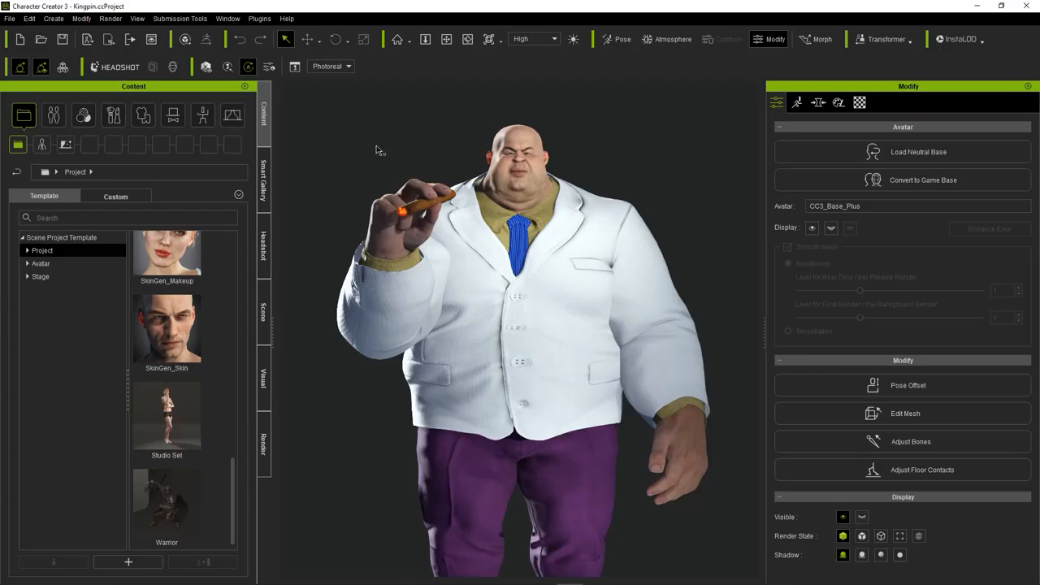
{"action": "scroll", "coordinate": [395, 132], "scroll_direction": "up", "scroll_amount": 6}
{"action": "middle_click_drag", "start_coordinate": [444, 144], "coordinate": [461, 166]}
{"action": "right_click_drag", "start_coordinate": [461, 166], "coordinate": [245, 200]}
{"action": "scroll", "coordinate": [354, 201], "scroll_direction": "down", "scroll_amount": 7}
{"action": "right_click_drag", "start_coordinate": [356, 228], "coordinate": [583, 252]}
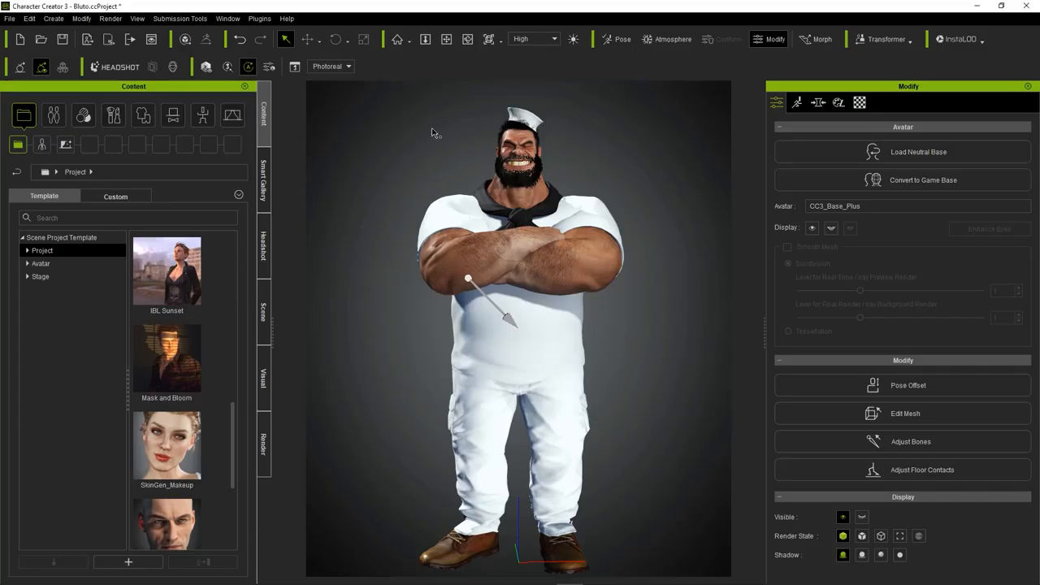
{"action": "scroll", "coordinate": [432, 125], "scroll_direction": "up", "scroll_amount": 6}
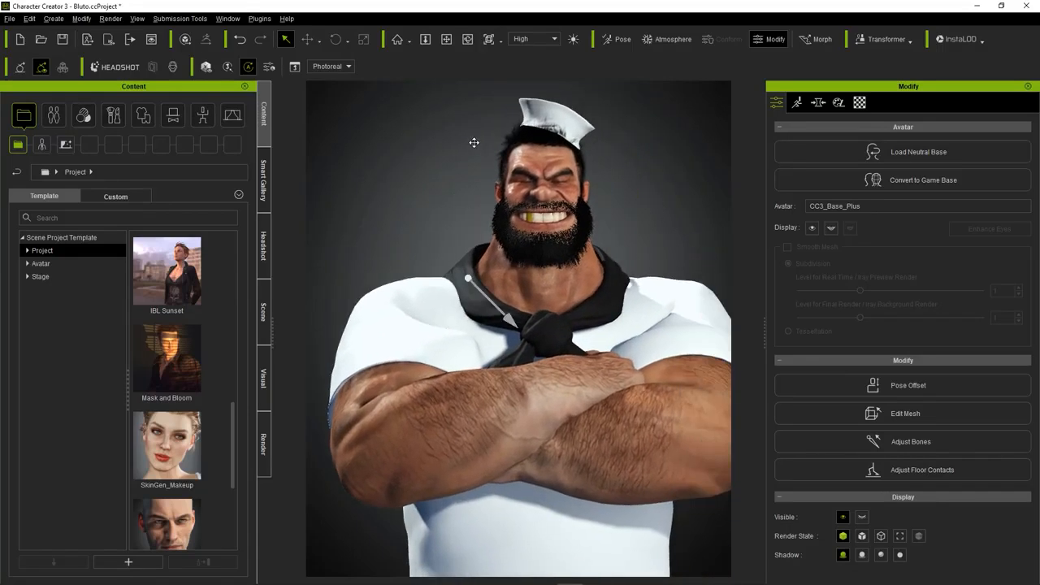
{"action": "scroll", "coordinate": [470, 159], "scroll_direction": "down", "scroll_amount": 6}
{"action": "middle_click_drag", "start_coordinate": [469, 197], "coordinate": [469, 205]}
{"action": "scroll", "coordinate": [469, 204], "scroll_direction": "up", "scroll_amount": 5}
{"action": "right_click_drag", "start_coordinate": [477, 196], "coordinate": [122, 203]}
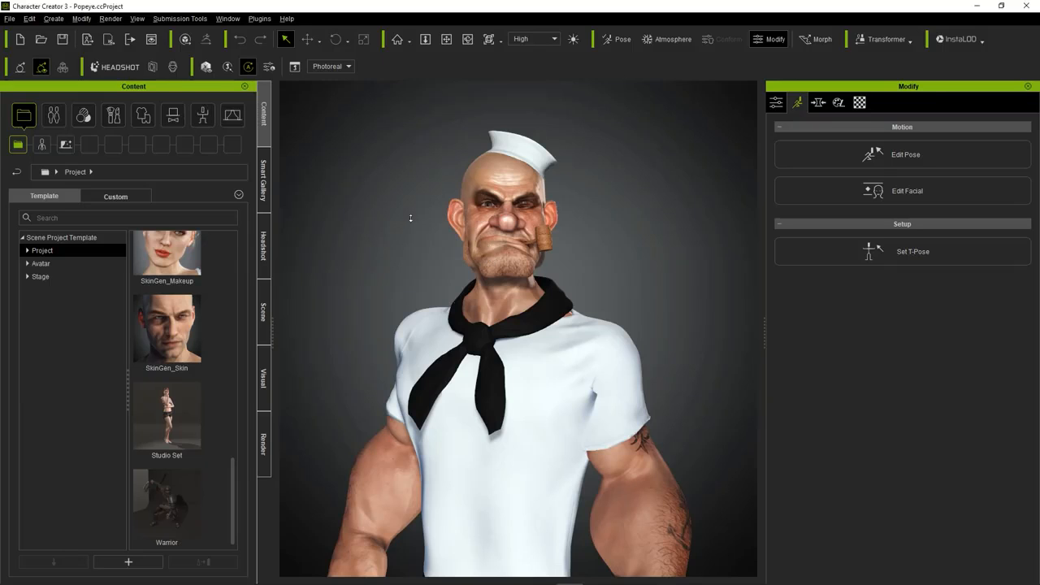
Examine the finished Popeye and MAD caricatures from full body to close-up.
{"action": "scroll", "coordinate": [410, 218], "scroll_direction": "down", "scroll_amount": 5}
{"action": "middle_click_drag", "start_coordinate": [406, 229], "coordinate": [444, 180]}
{"action": "mouse_move", "coordinate": [444, 180]}
{"action": "right_mouse_down"}
{"action": "mouse_move", "coordinate": [718, 193]}
{"action": "mouse_move", "coordinate": [440, 184]}
{"action": "right_mouse_up"}
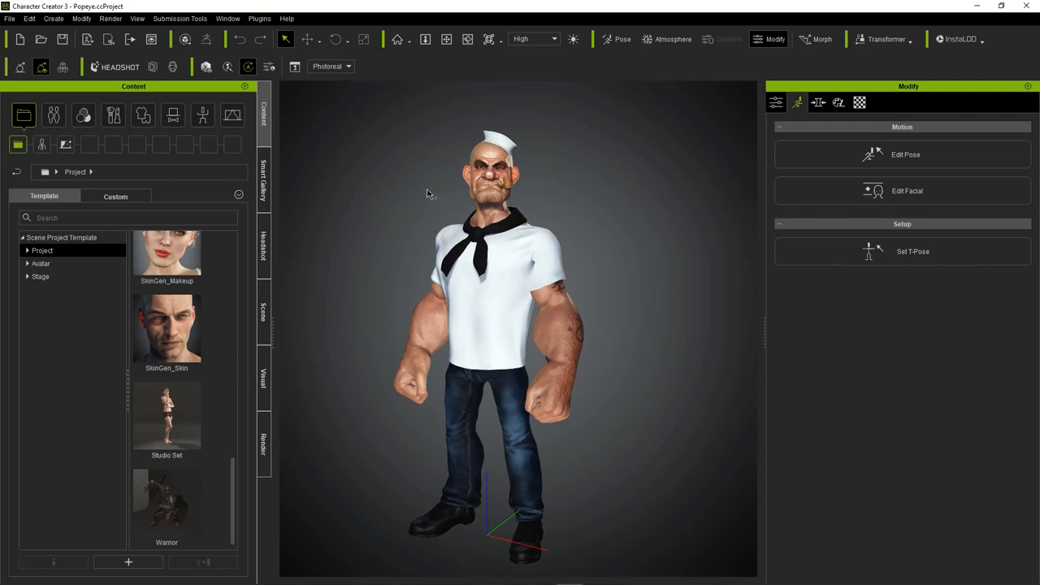
{"action": "middle_click_drag", "start_coordinate": [434, 188], "coordinate": [441, 193]}
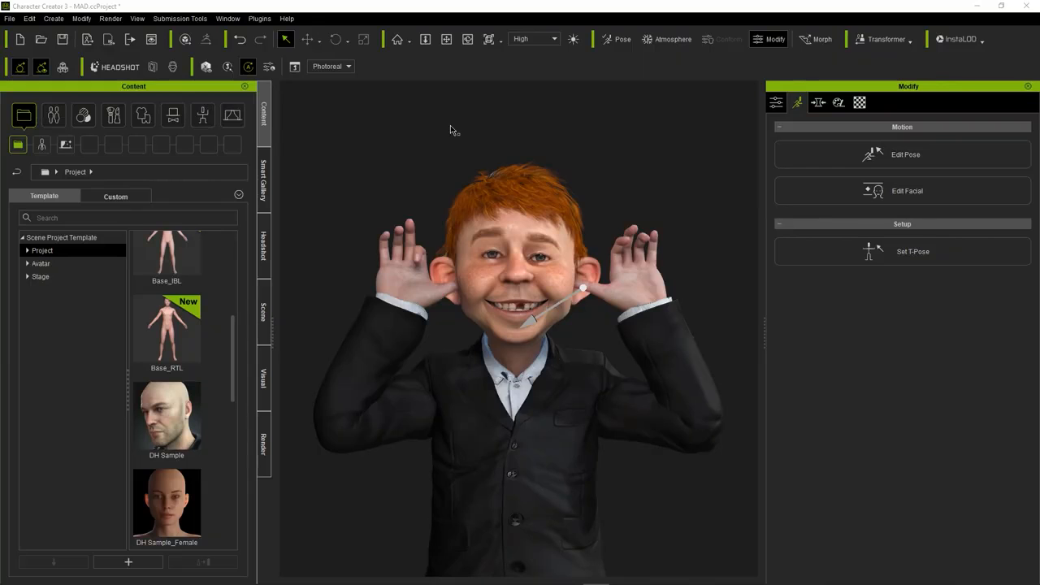
{"action": "scroll", "coordinate": [450, 126], "scroll_direction": "down", "scroll_amount": 4}
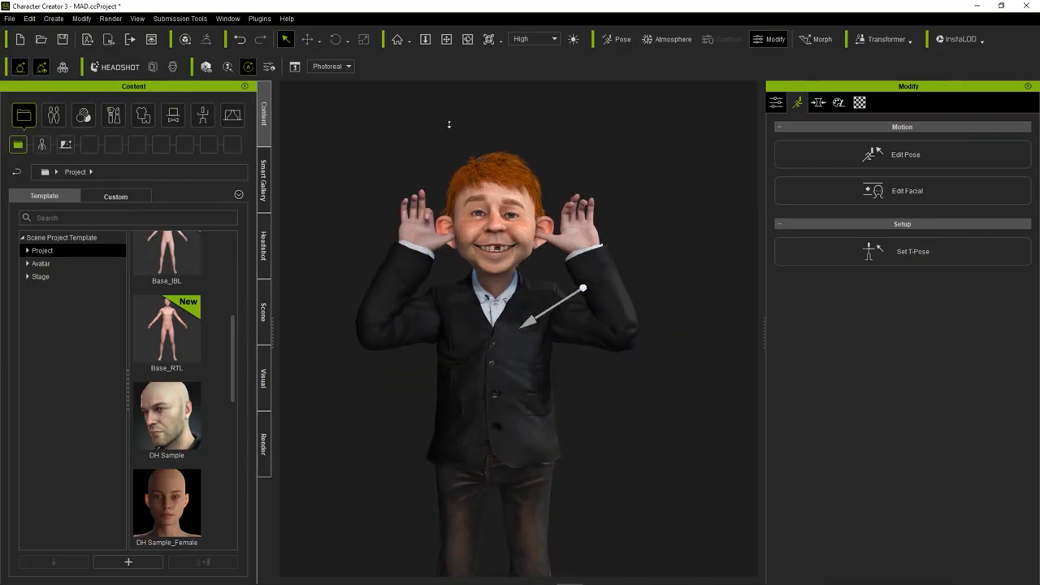
{"action": "scroll", "coordinate": [450, 126], "scroll_direction": "up", "scroll_amount": 6}
{"action": "middle_click_drag", "start_coordinate": [468, 106], "coordinate": [466, 73]}
{"action": "middle_click_drag", "start_coordinate": [481, 122], "coordinate": [486, 96]}
{"action": "right_click_drag", "start_coordinate": [479, 96], "coordinate": [476, 133]}
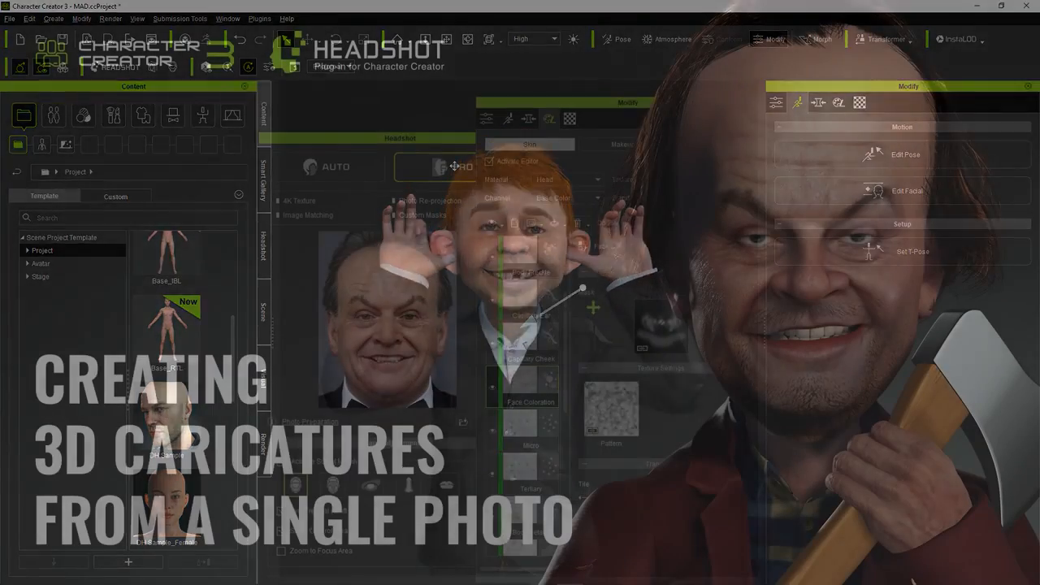